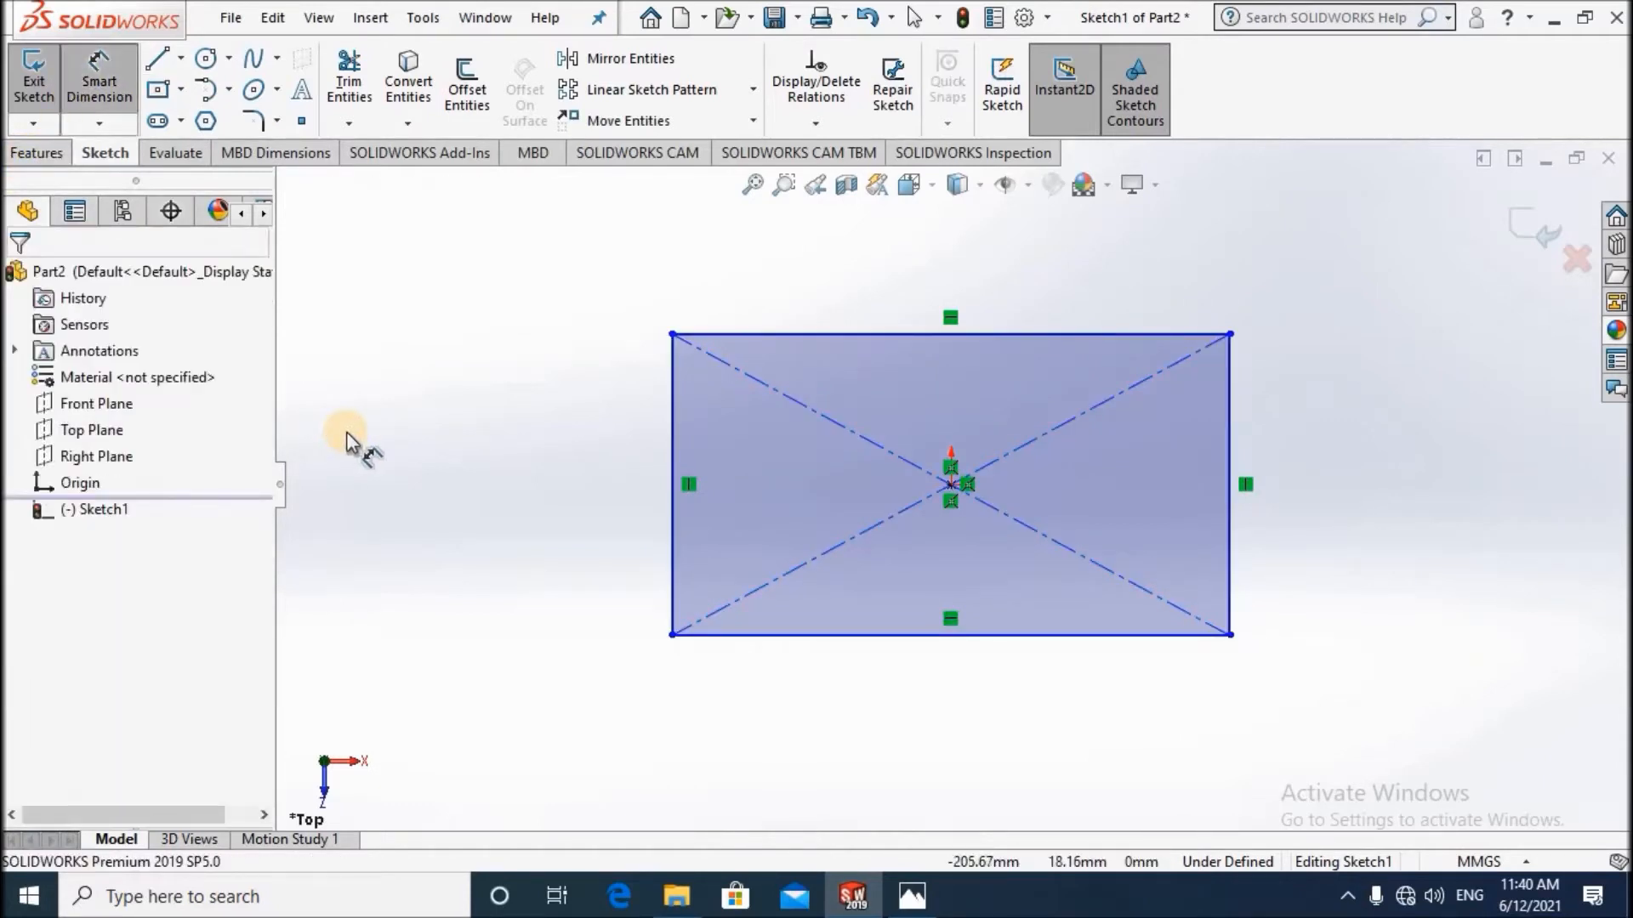
Dimension the centre rectangle to 38 mm high and 94 mm wide.
{"action": "left_click", "coordinate": [673, 517]}
{"action": "left_click", "coordinate": [401, 471]}
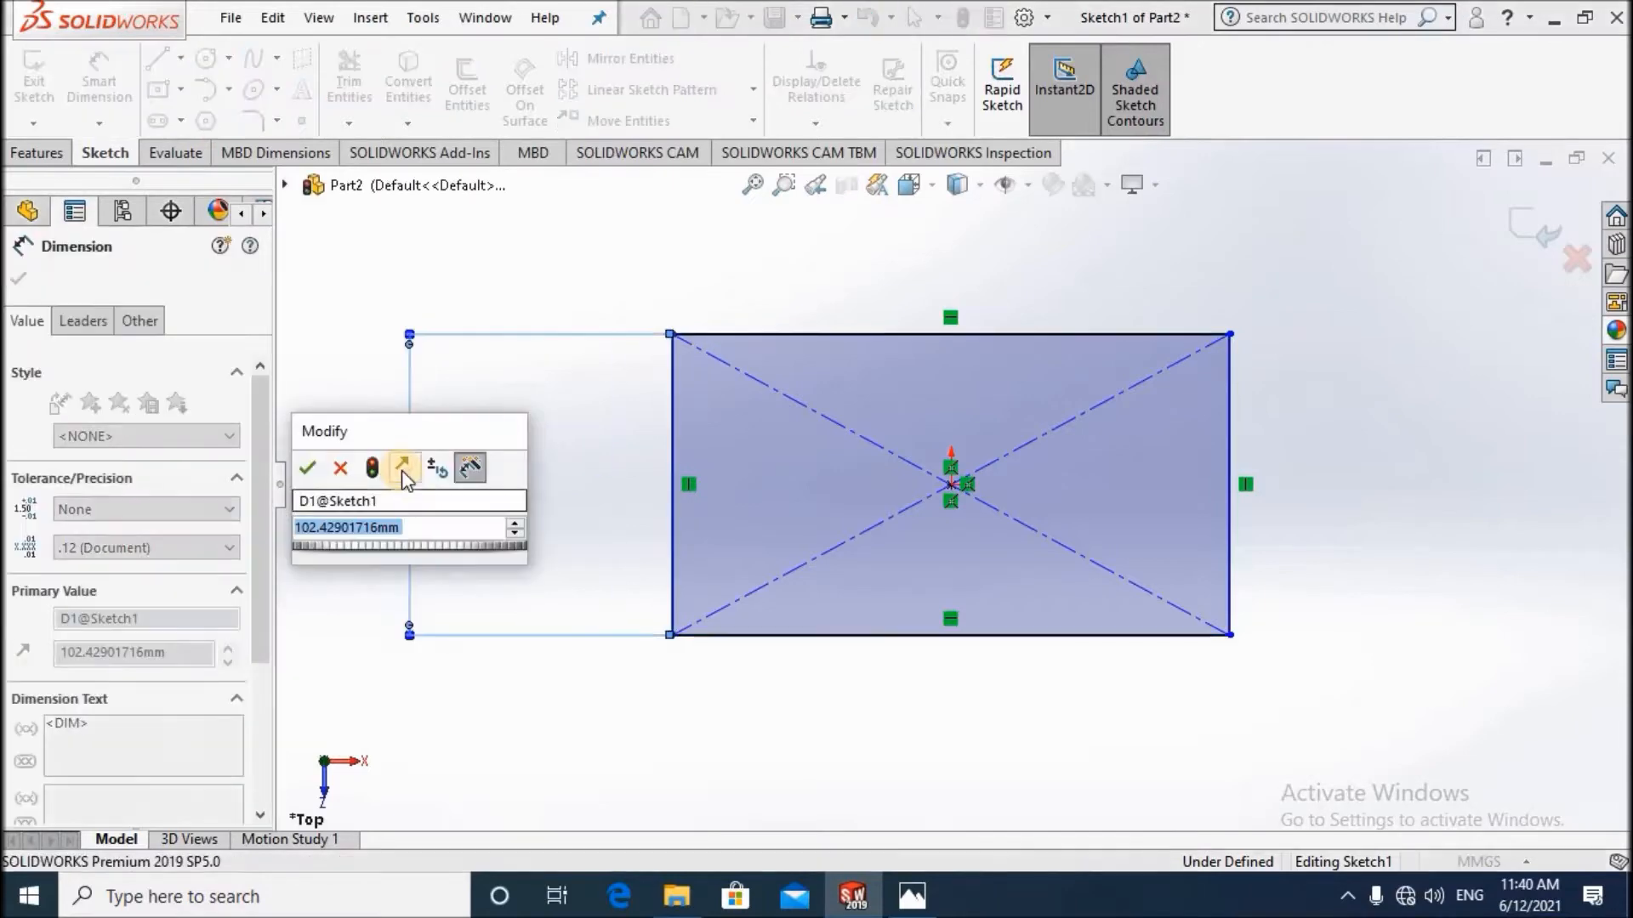
{"action": "type", "text": "38"}
{"action": "key", "text": "Return"}
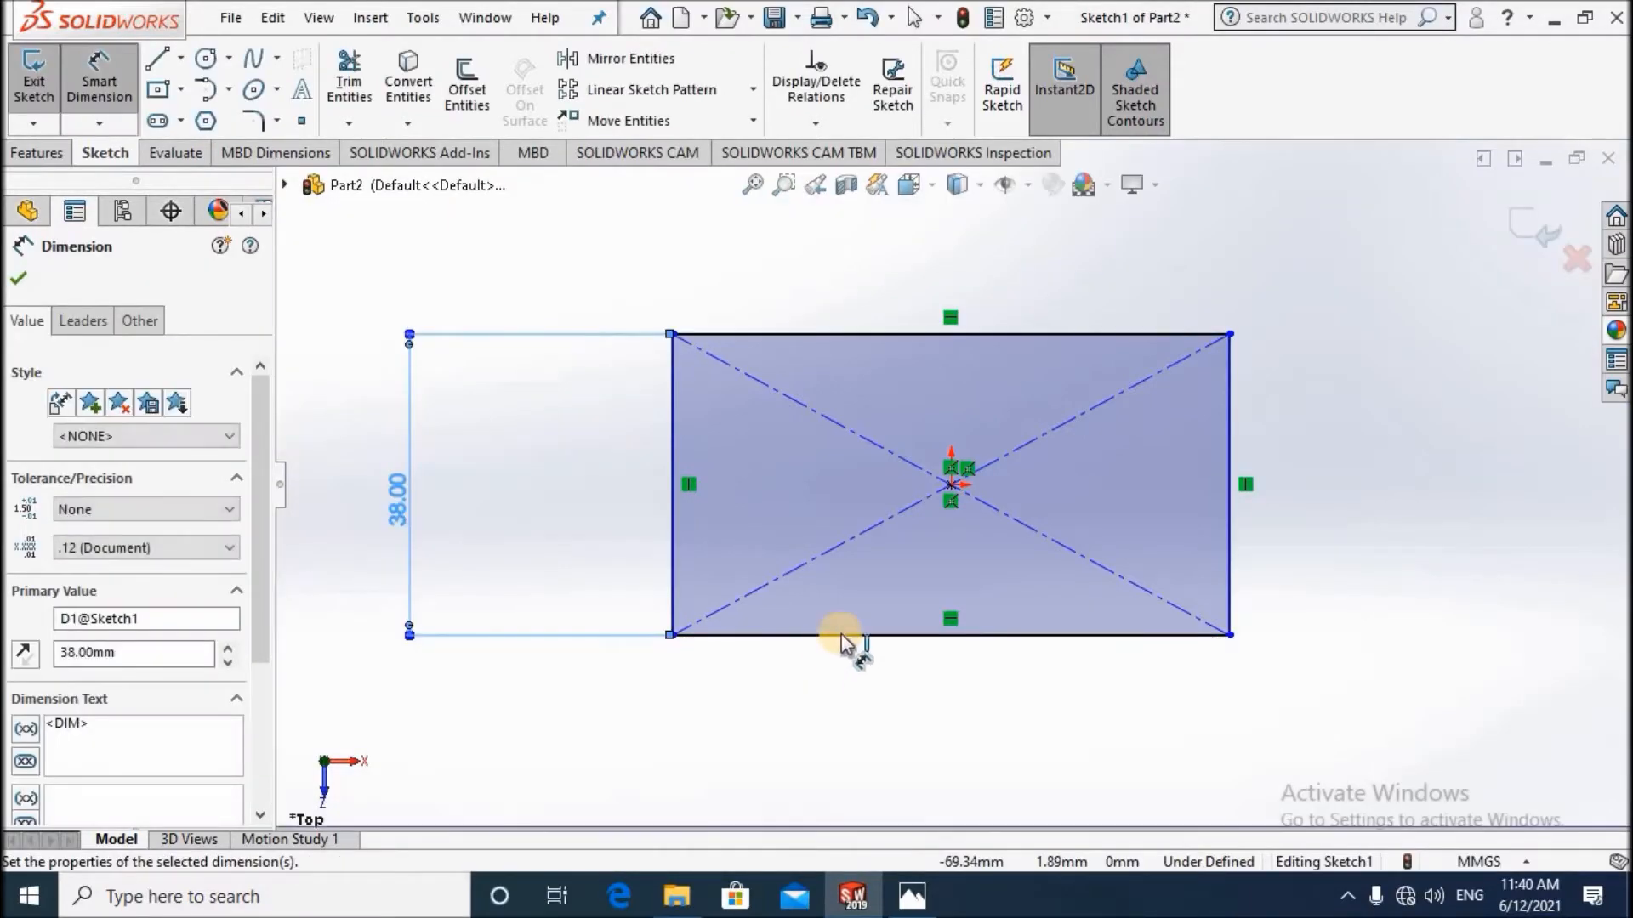
{"action": "left_click", "coordinate": [842, 636]}
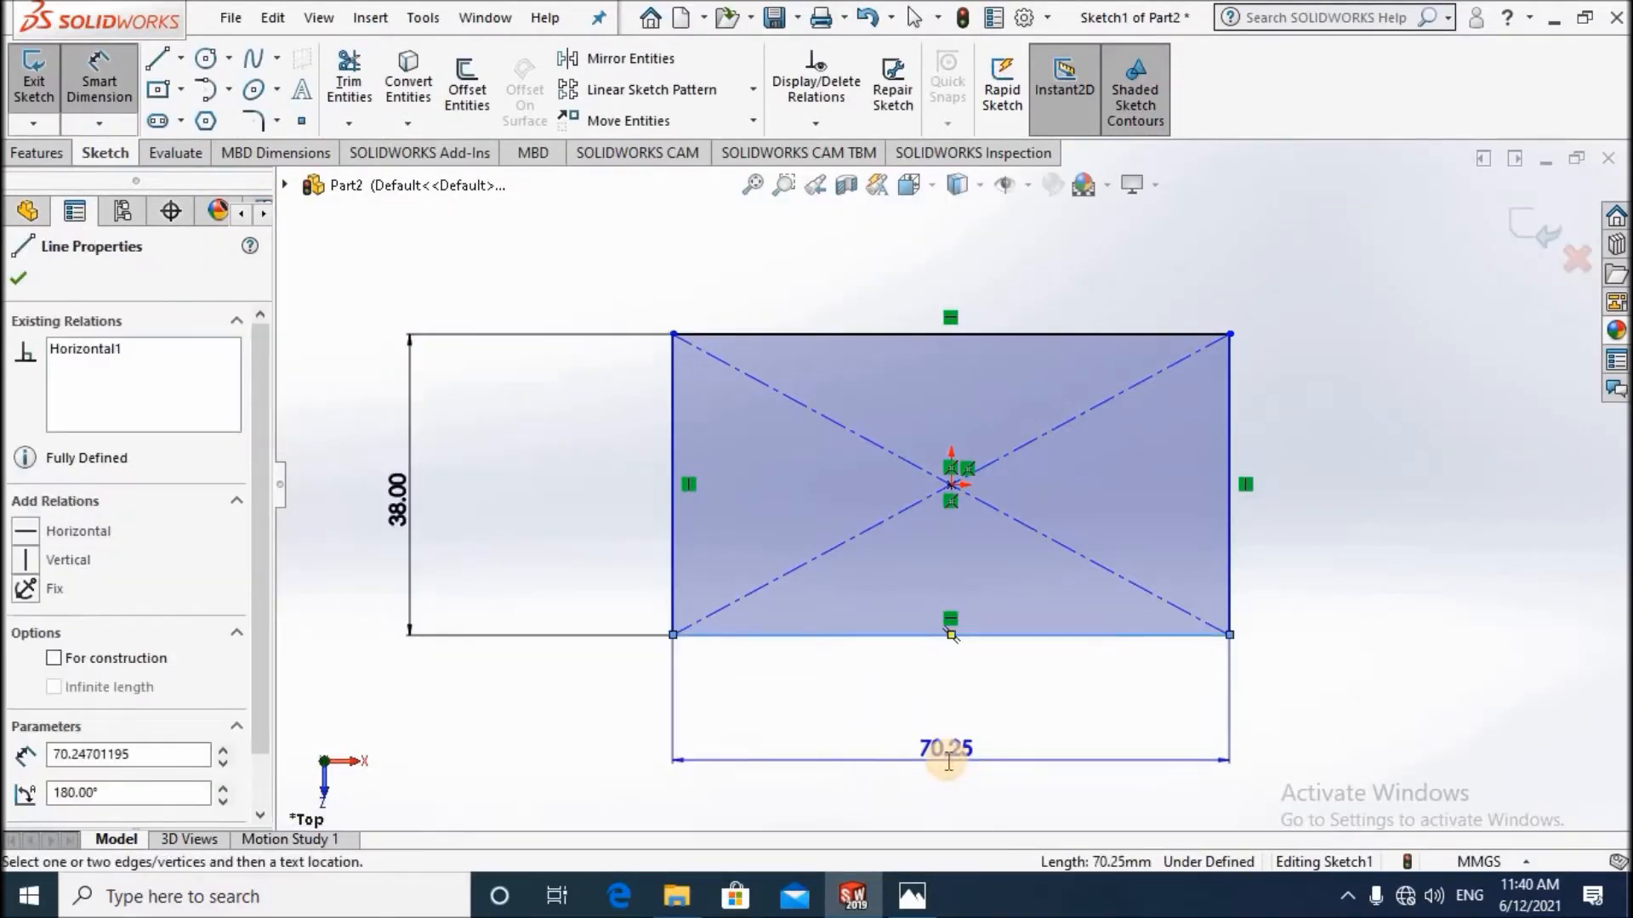
{"action": "left_click", "coordinate": [948, 759]}
{"action": "type", "text": "94"}
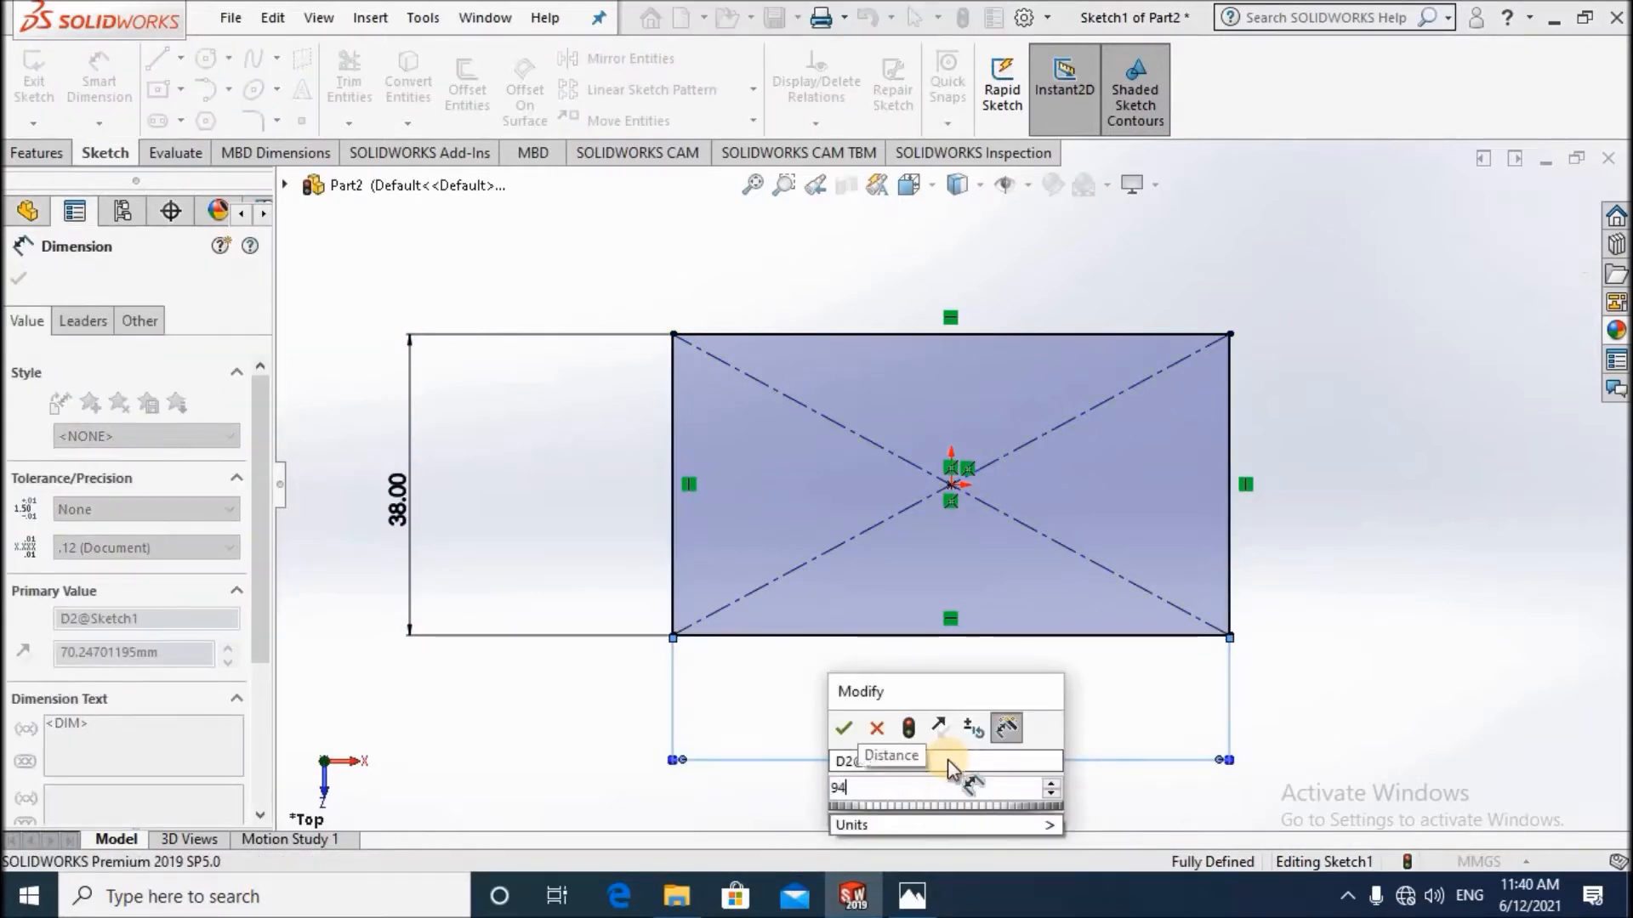
{"action": "key", "text": "Return"}
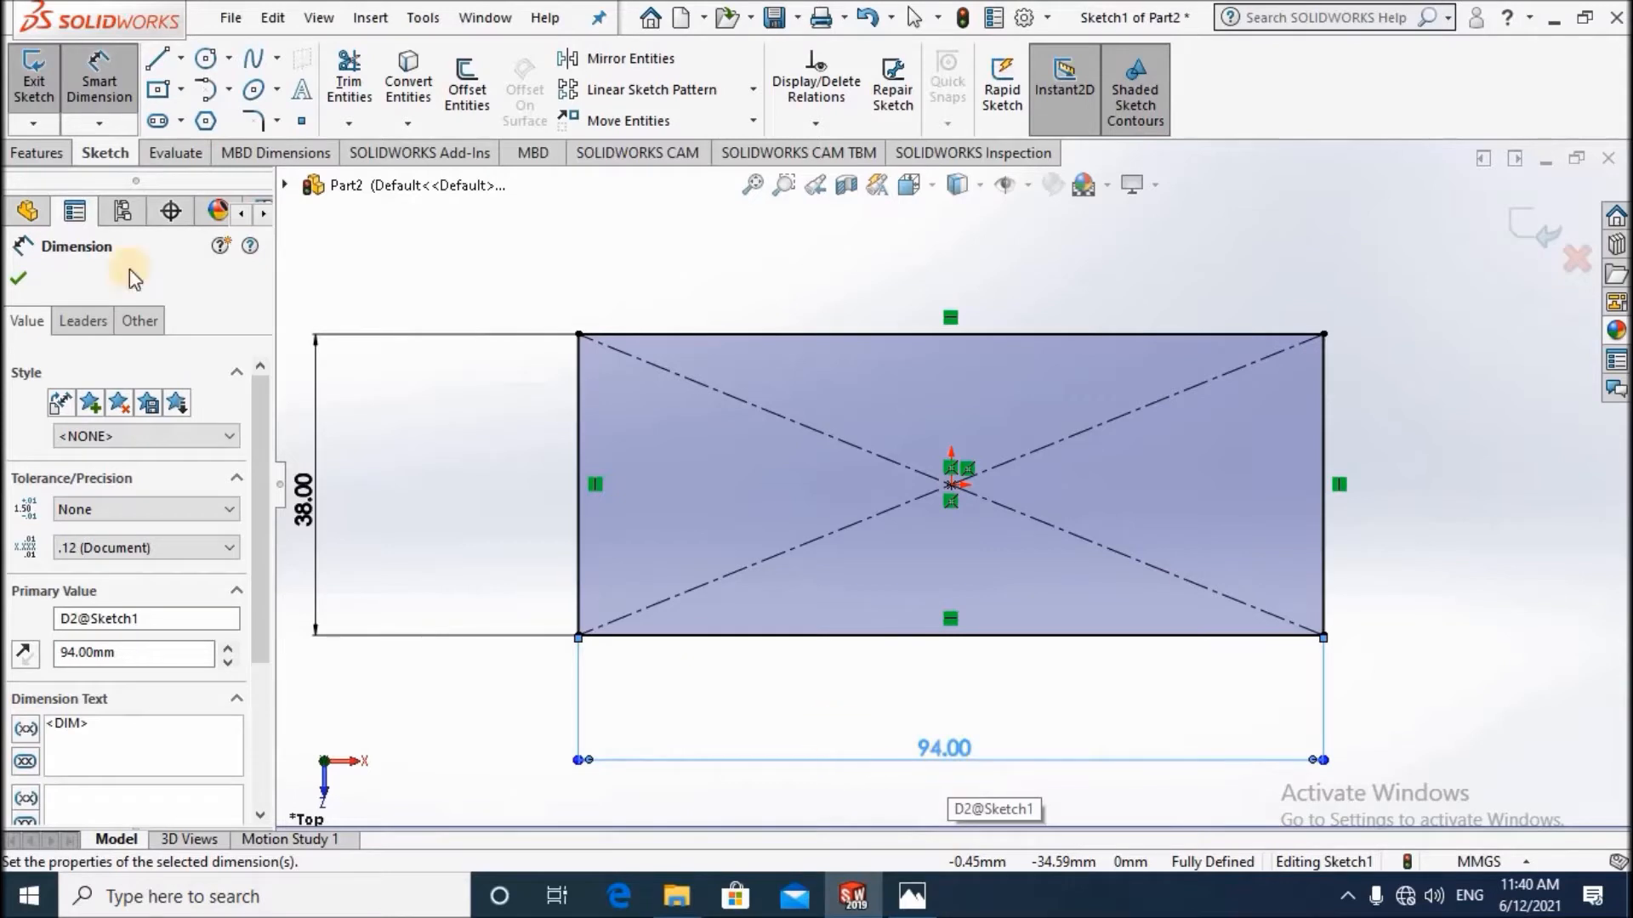
{"action": "left_click", "coordinate": [18, 282]}
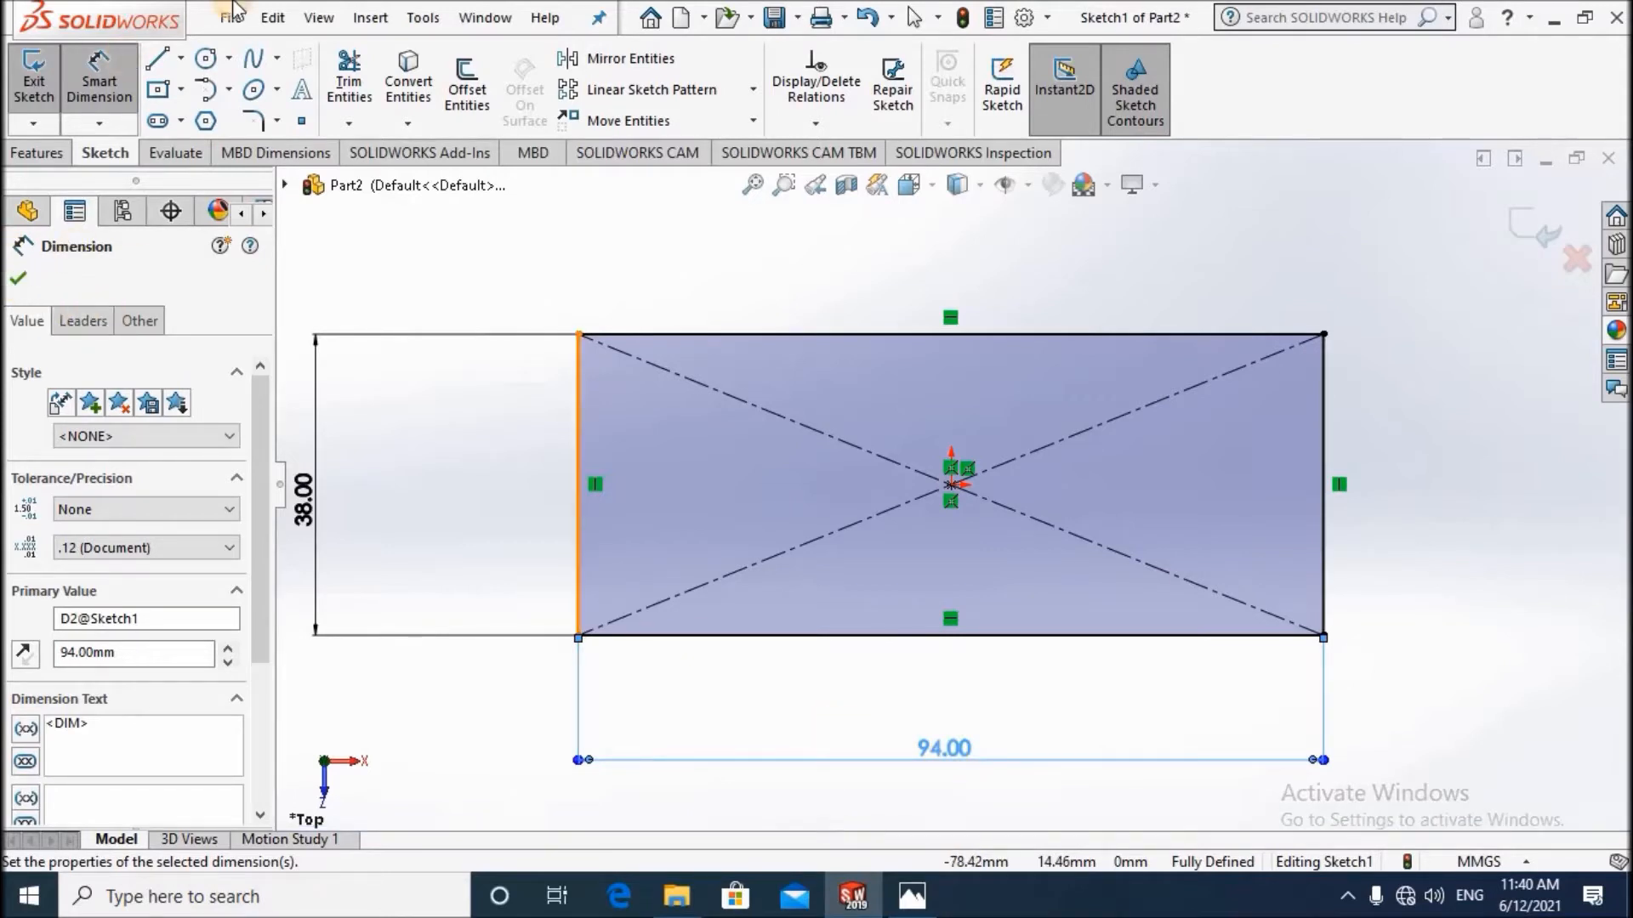
Add an infinite vertical construction centerline through the sketch origin.
{"action": "left_click", "coordinate": [182, 58]}
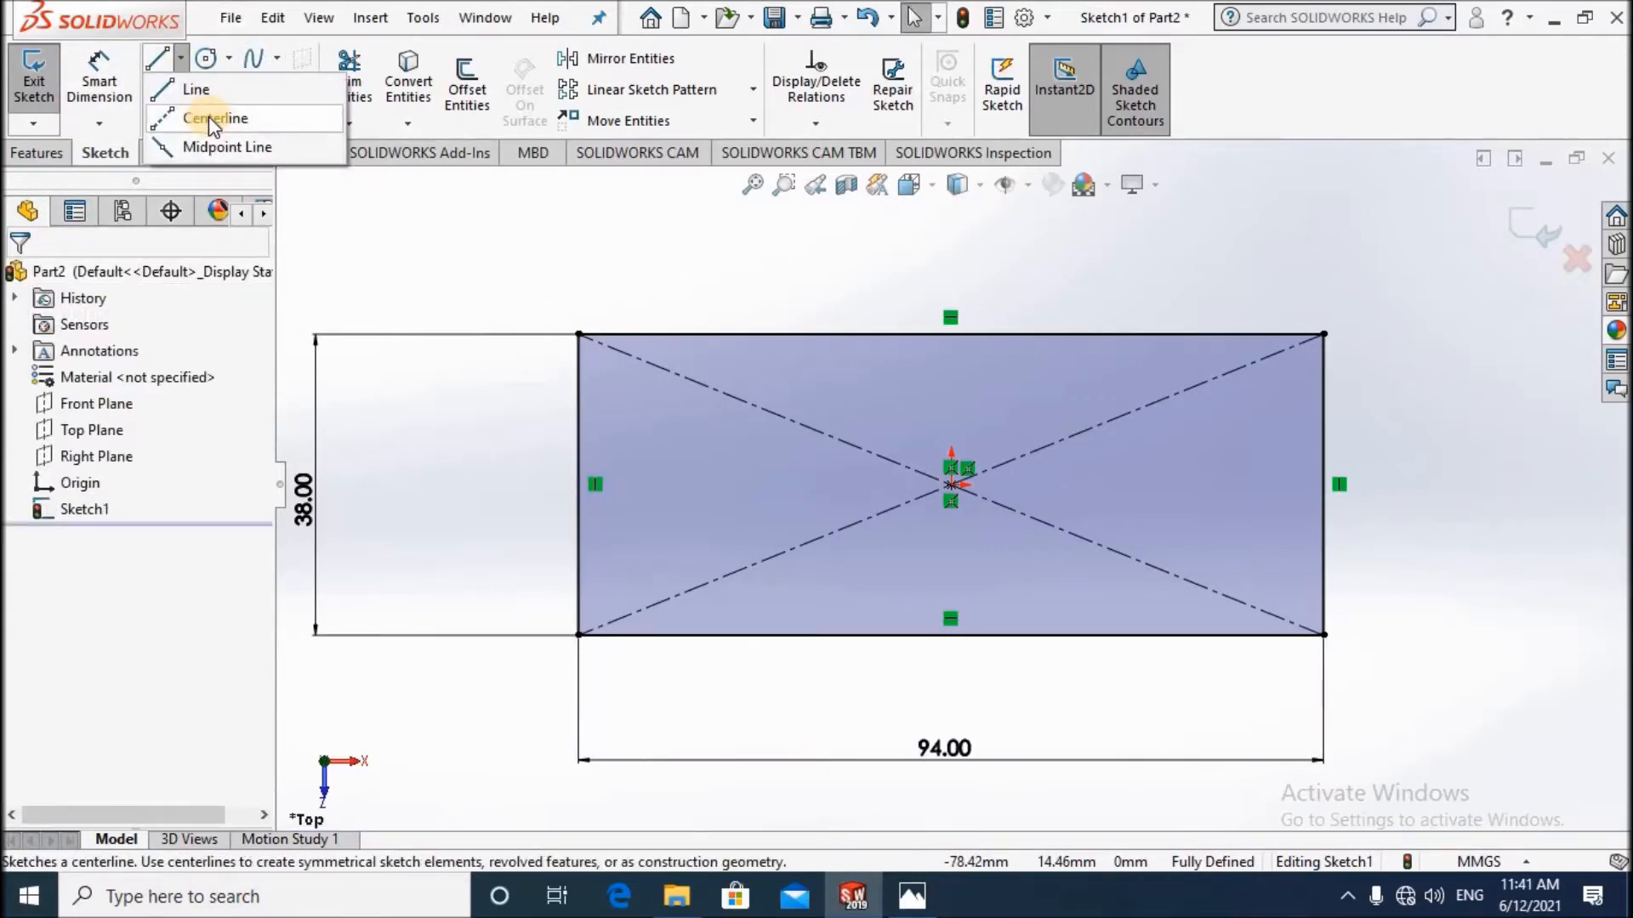
{"action": "left_click", "coordinate": [212, 124]}
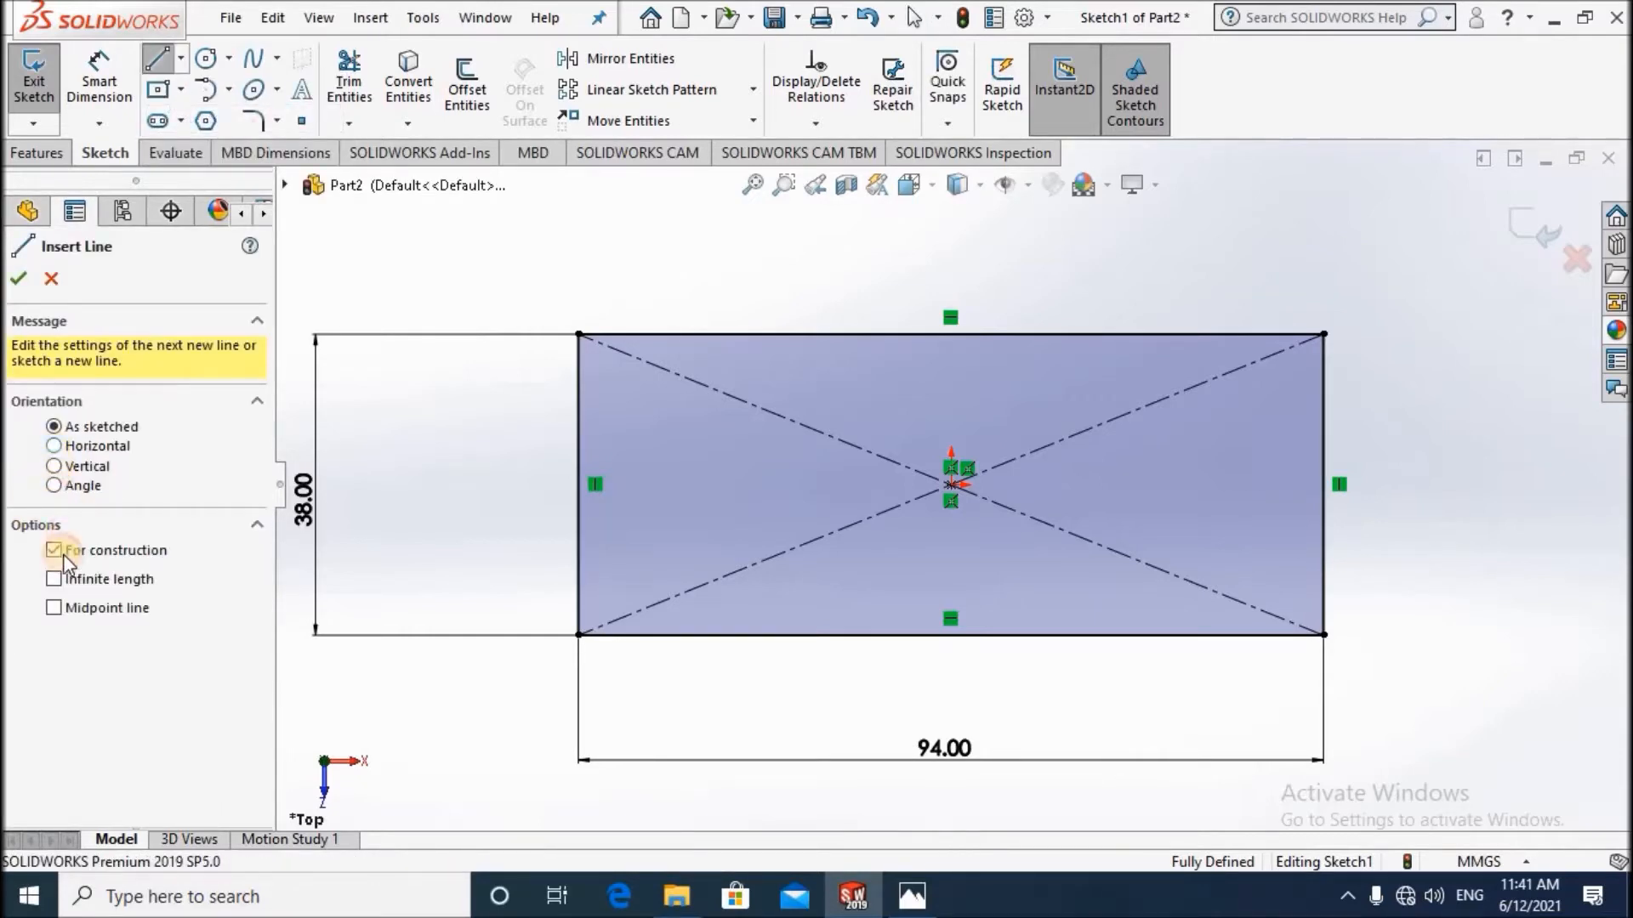
{"action": "left_click", "coordinate": [53, 579]}
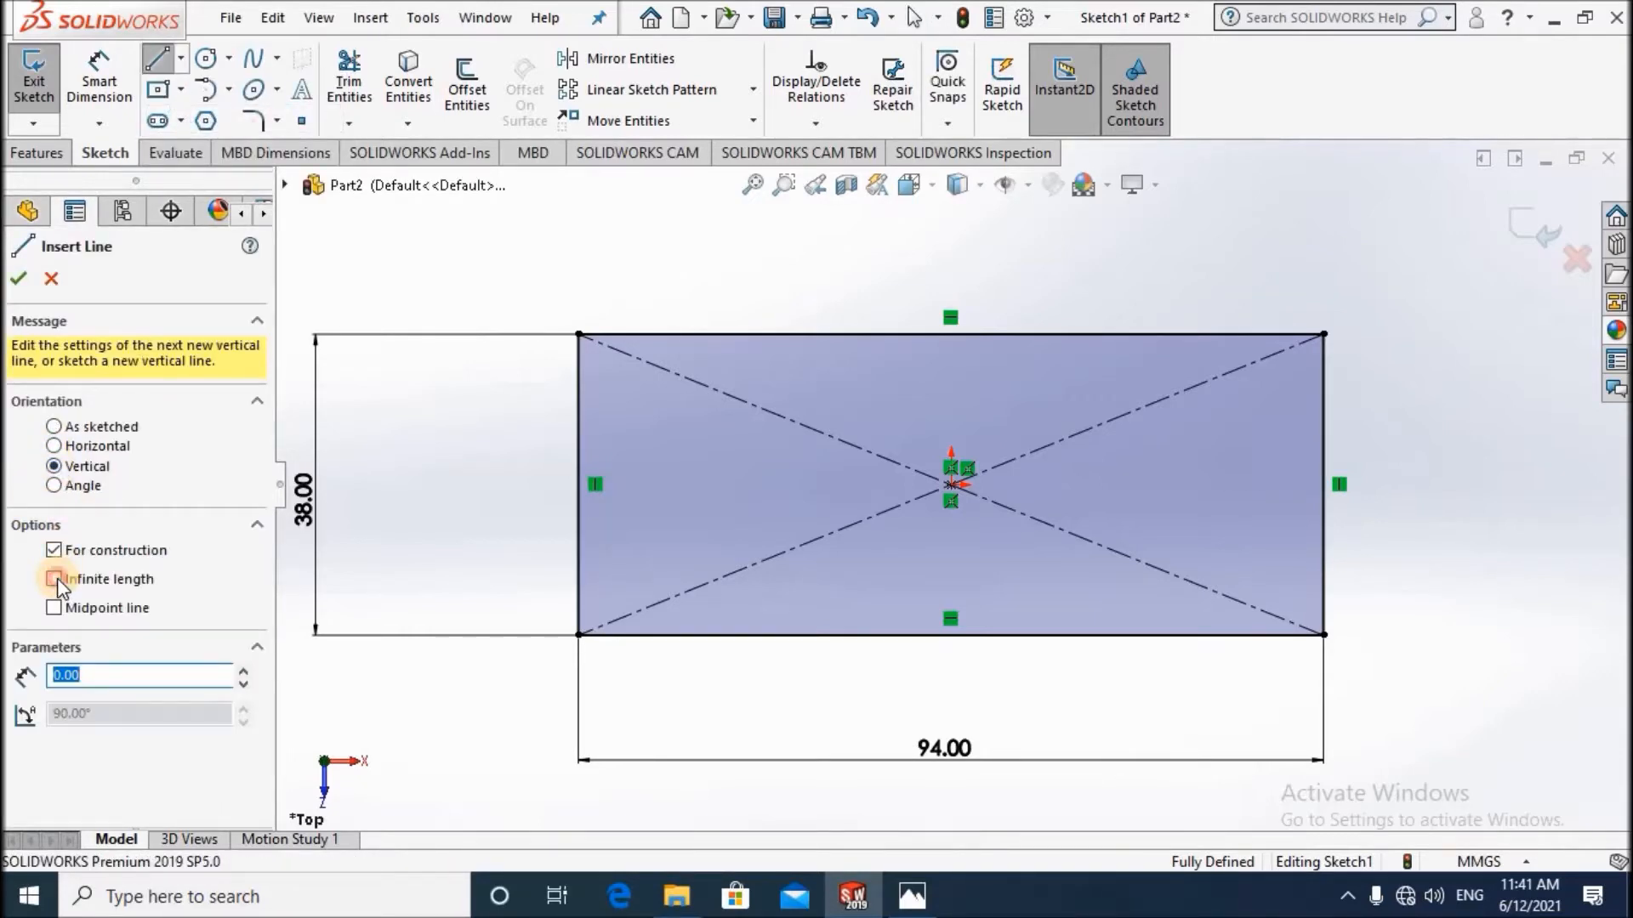
{"action": "left_click", "coordinate": [951, 485]}
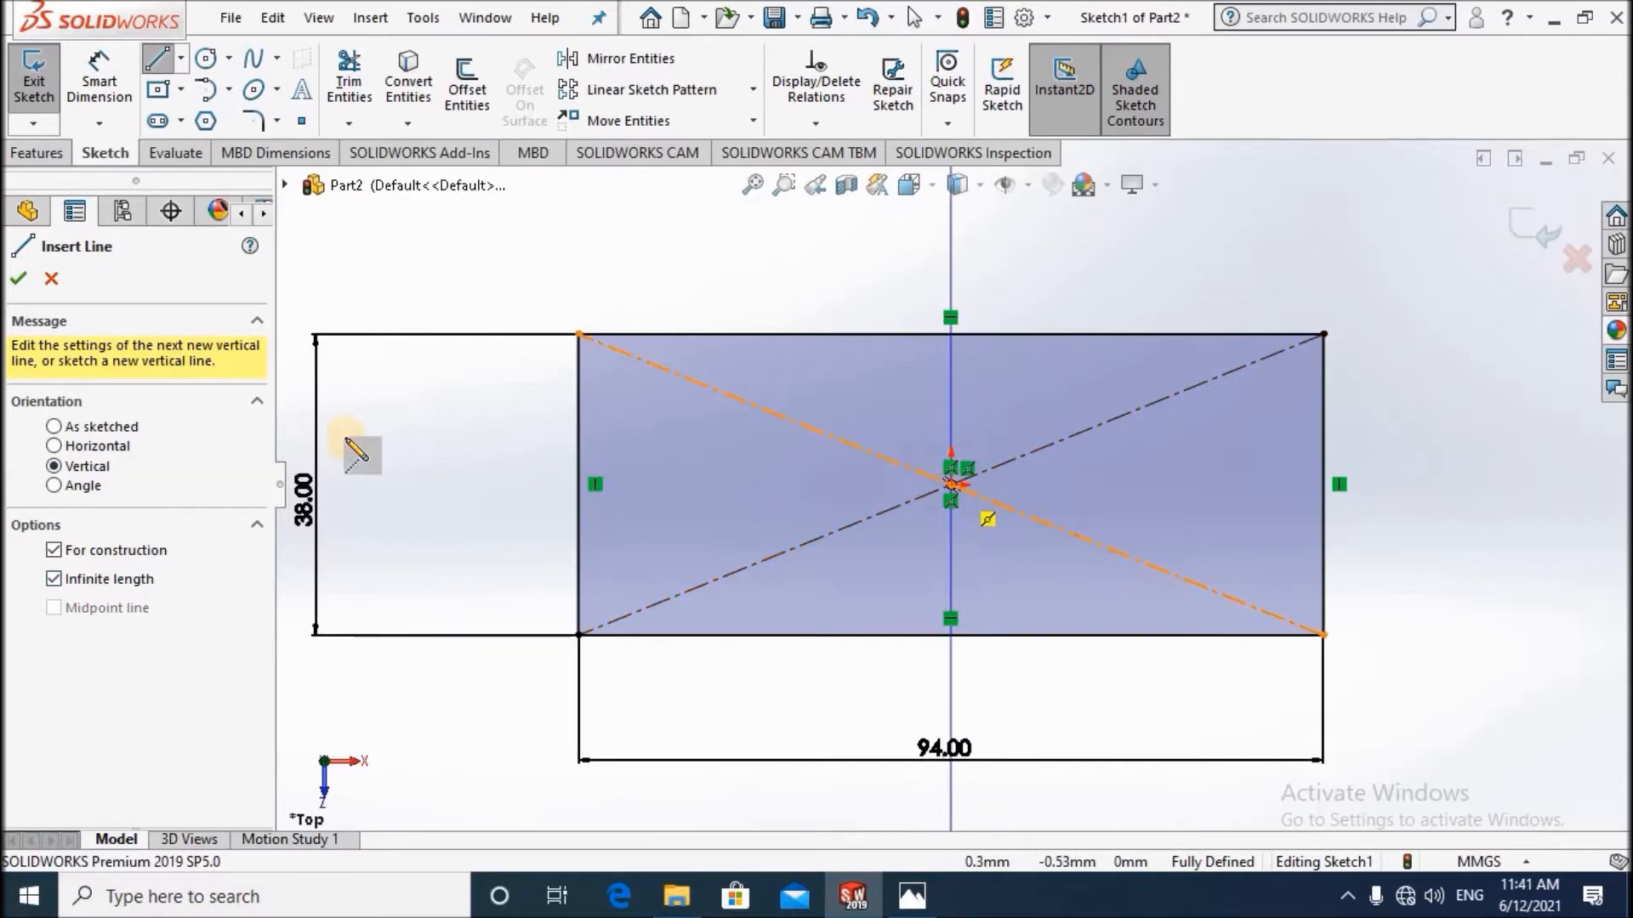
{"action": "left_click", "coordinate": [20, 280]}
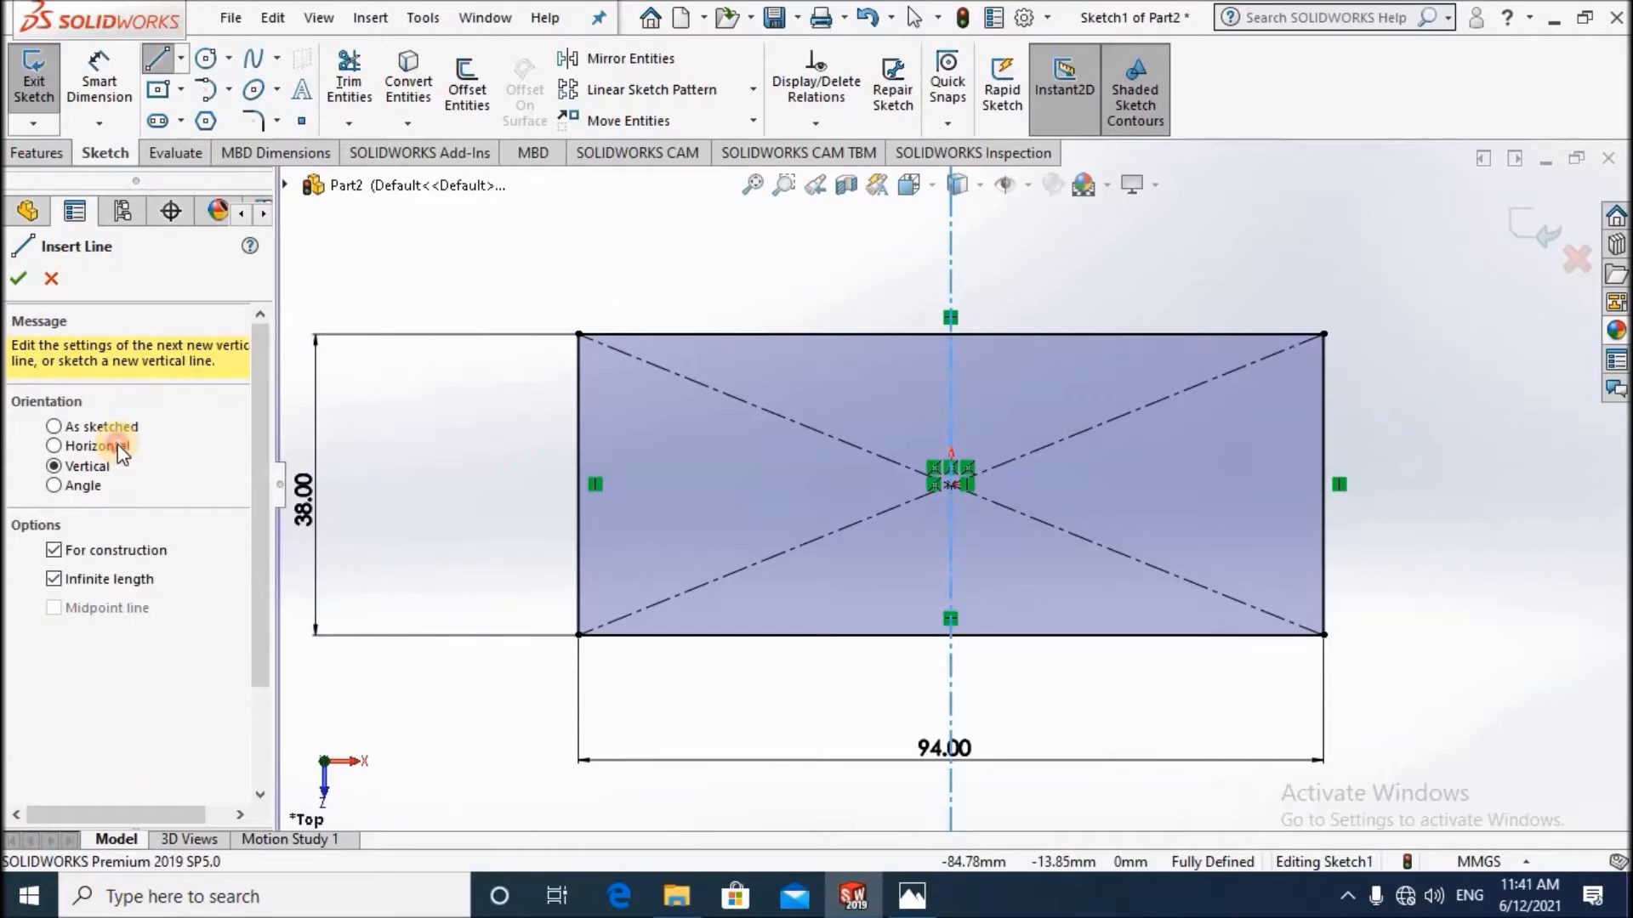
Add an infinite horizontal construction centerline through the sketch origin.
{"action": "left_click", "coordinate": [119, 449]}
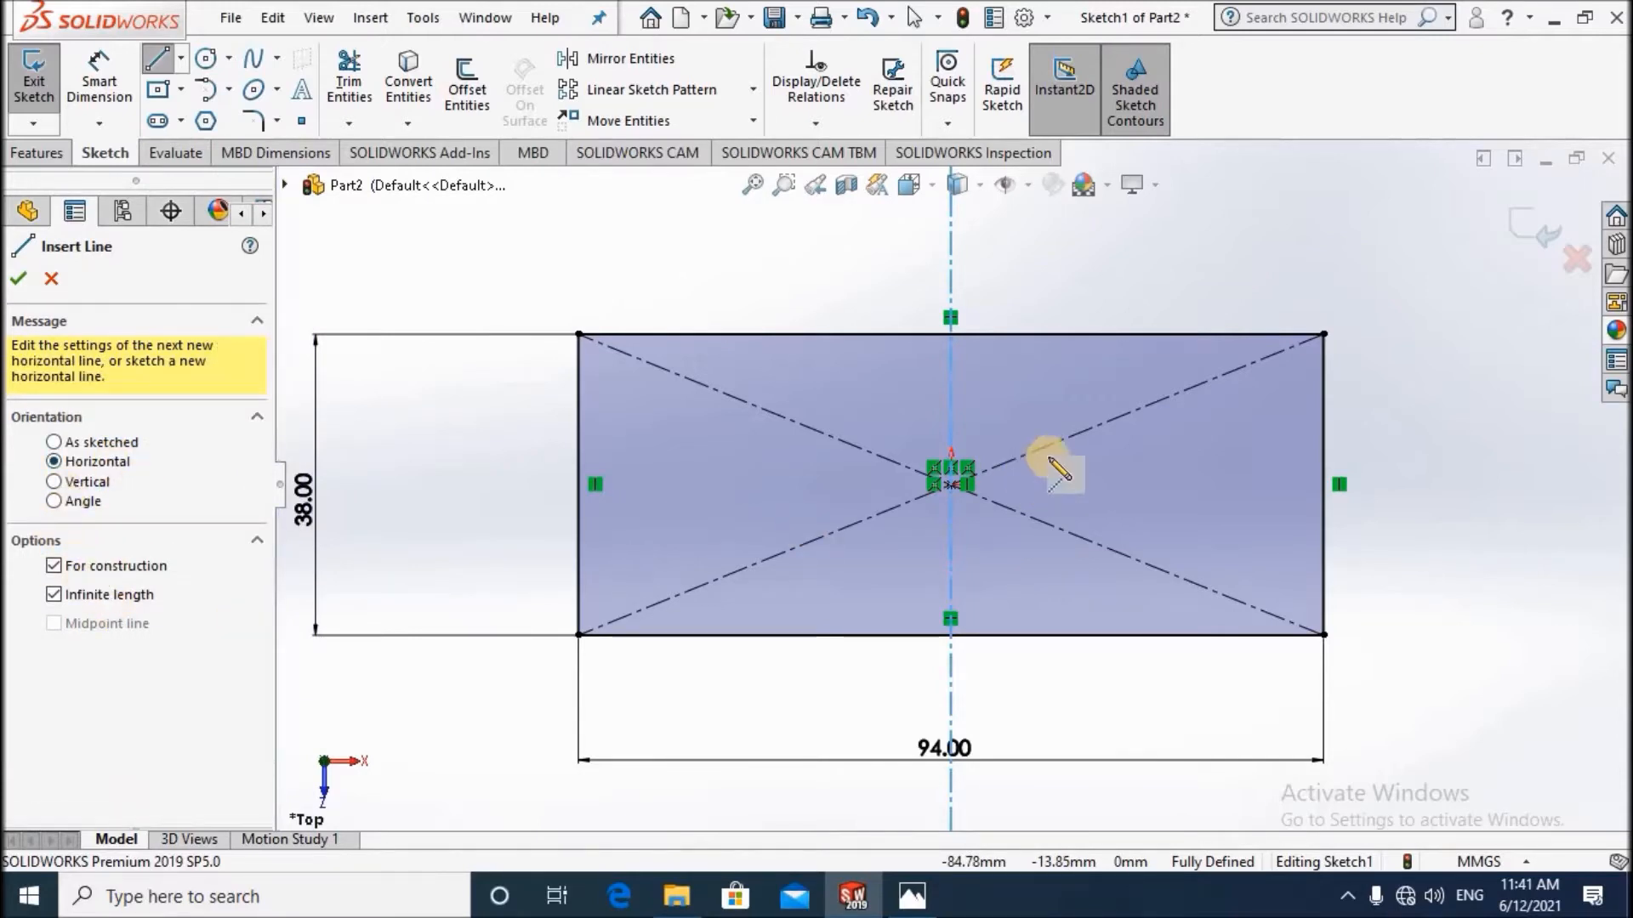
{"action": "left_click", "coordinate": [955, 490]}
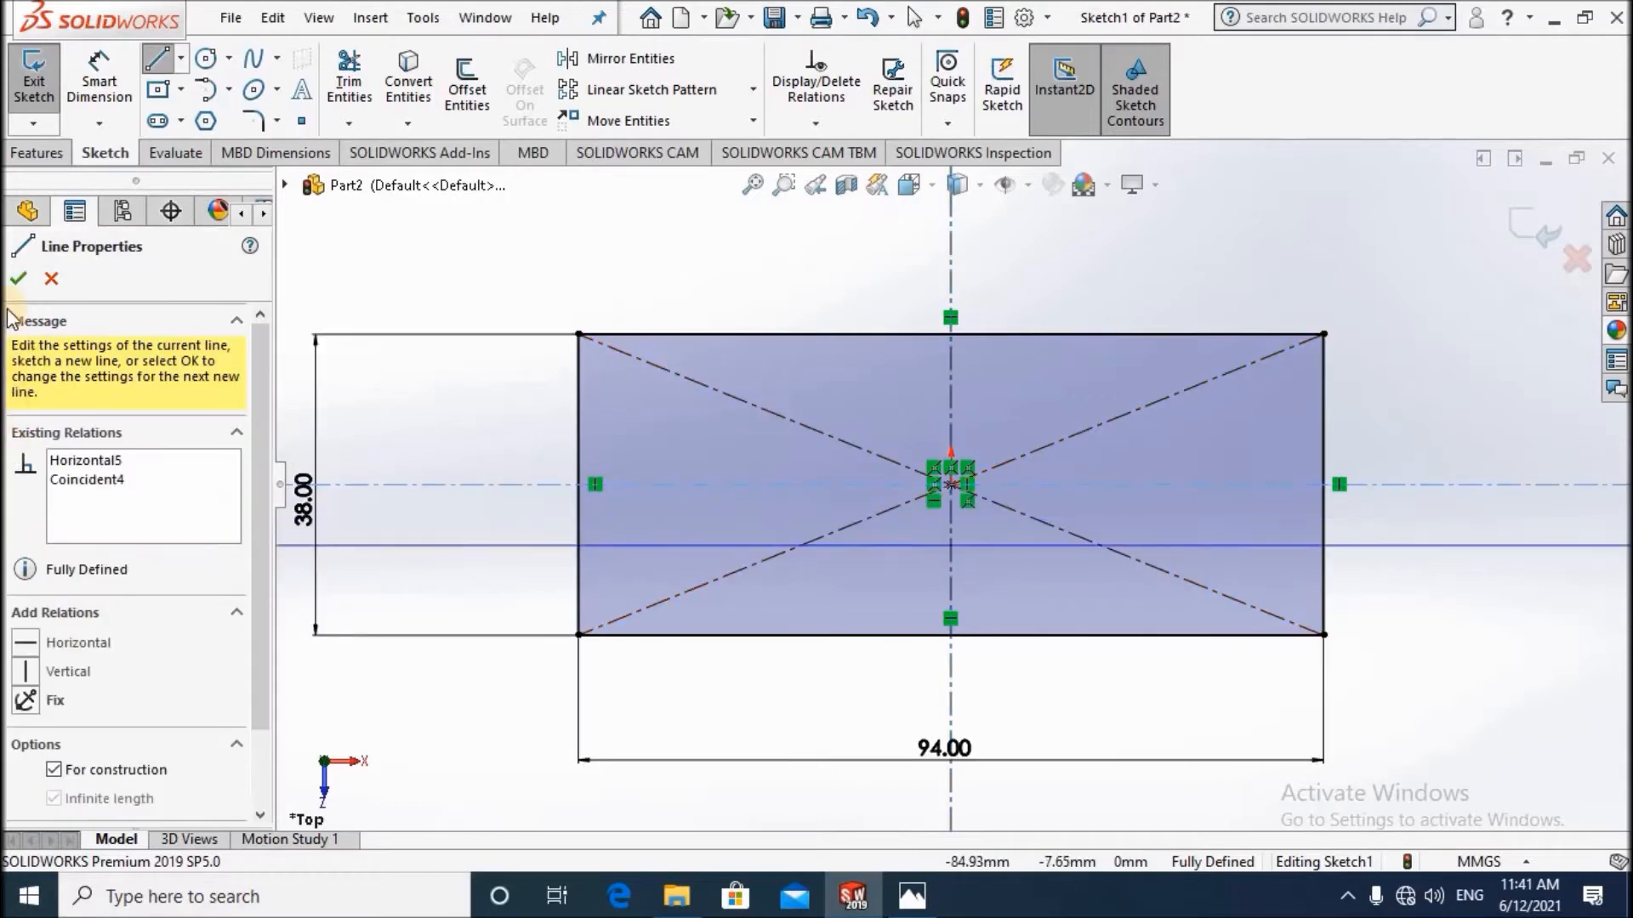
{"action": "left_click", "coordinate": [19, 281]}
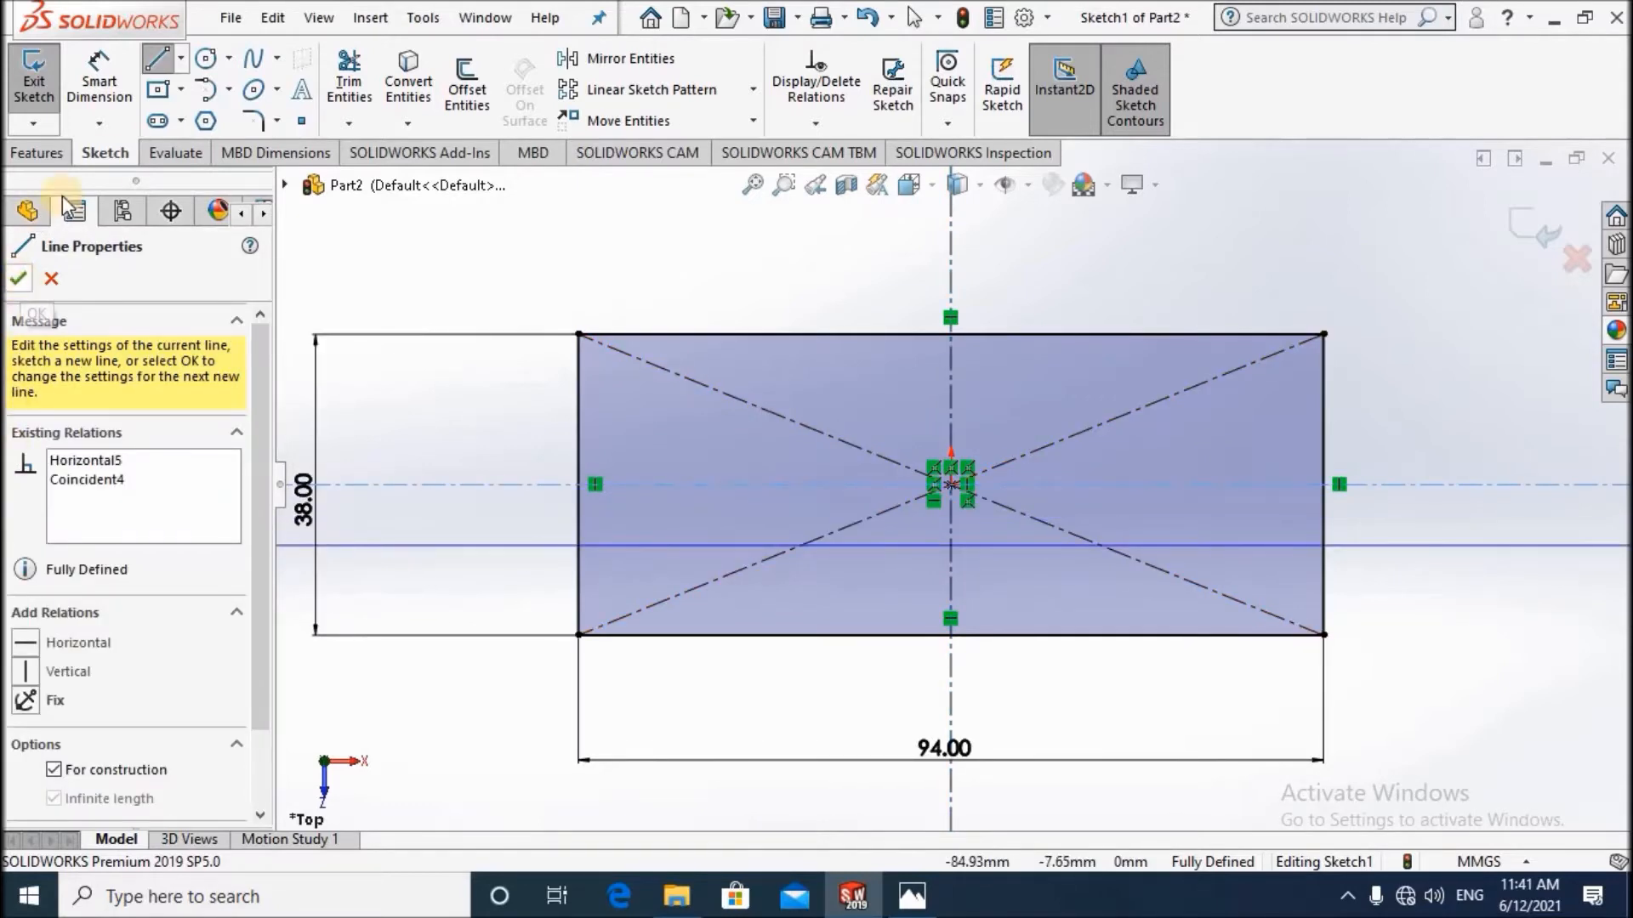
Sketch a small center rectangle about 14.5 mm wide on the horizontal centerline, just inside the large rectangle's left edge.
{"action": "left_click", "coordinate": [162, 92]}
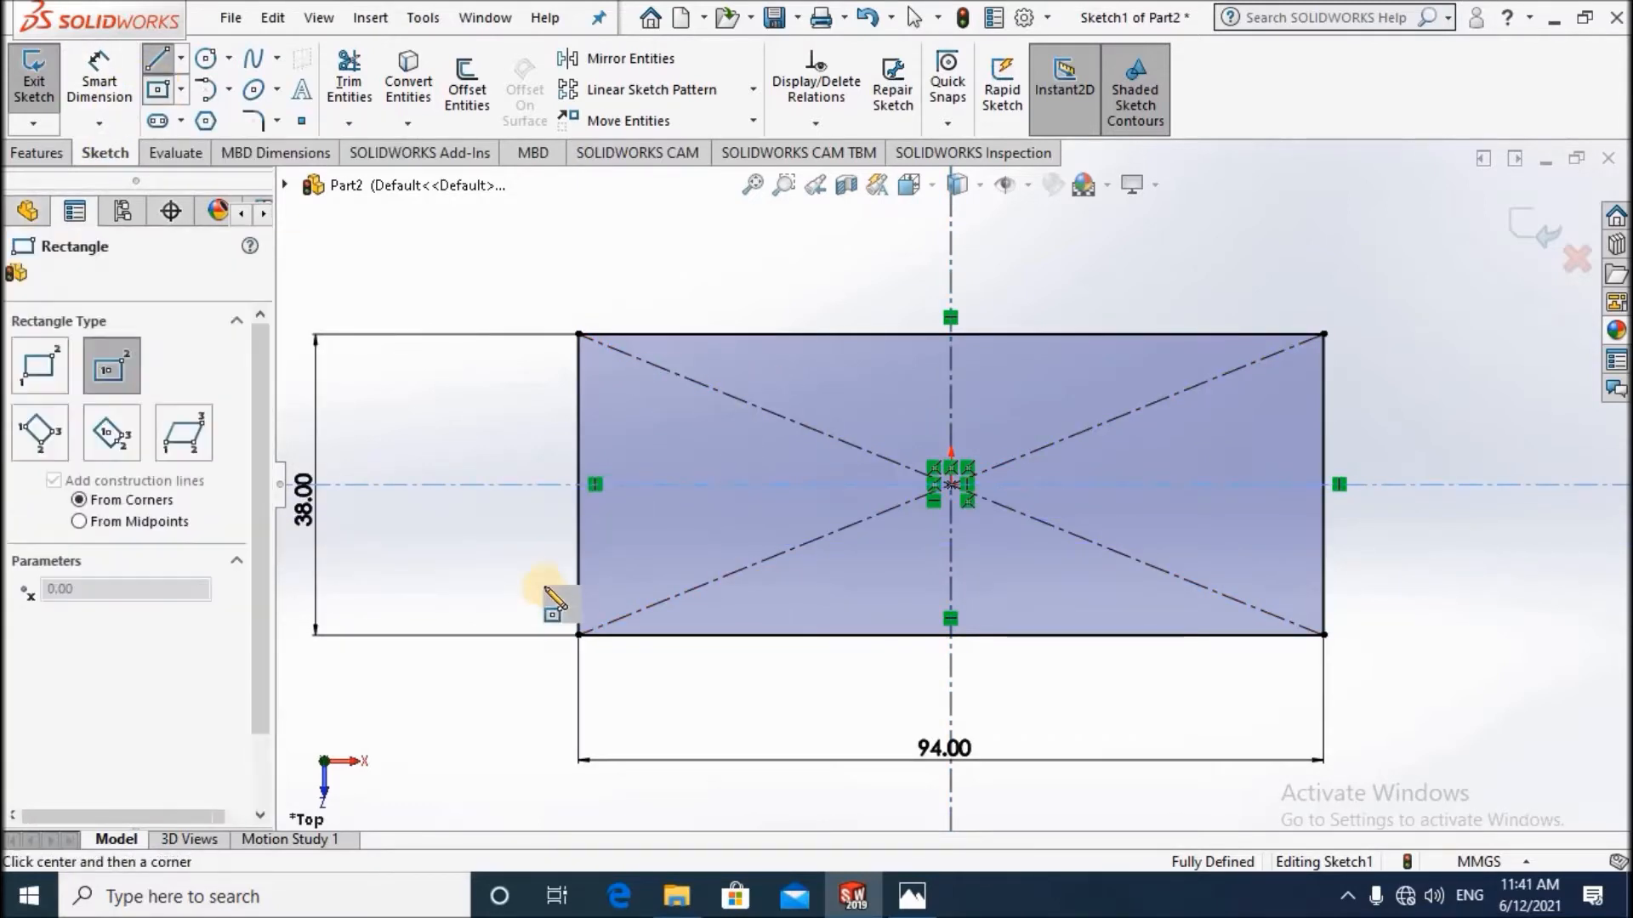
{"action": "mouse_move", "coordinate": [650, 485]}
{"action": "left_mouse_down"}
{"action": "mouse_move", "coordinate": [620, 431]}
{"action": "mouse_move", "coordinate": [593, 427]}
{"action": "left_mouse_up"}
{"action": "key", "text": "Escape"}
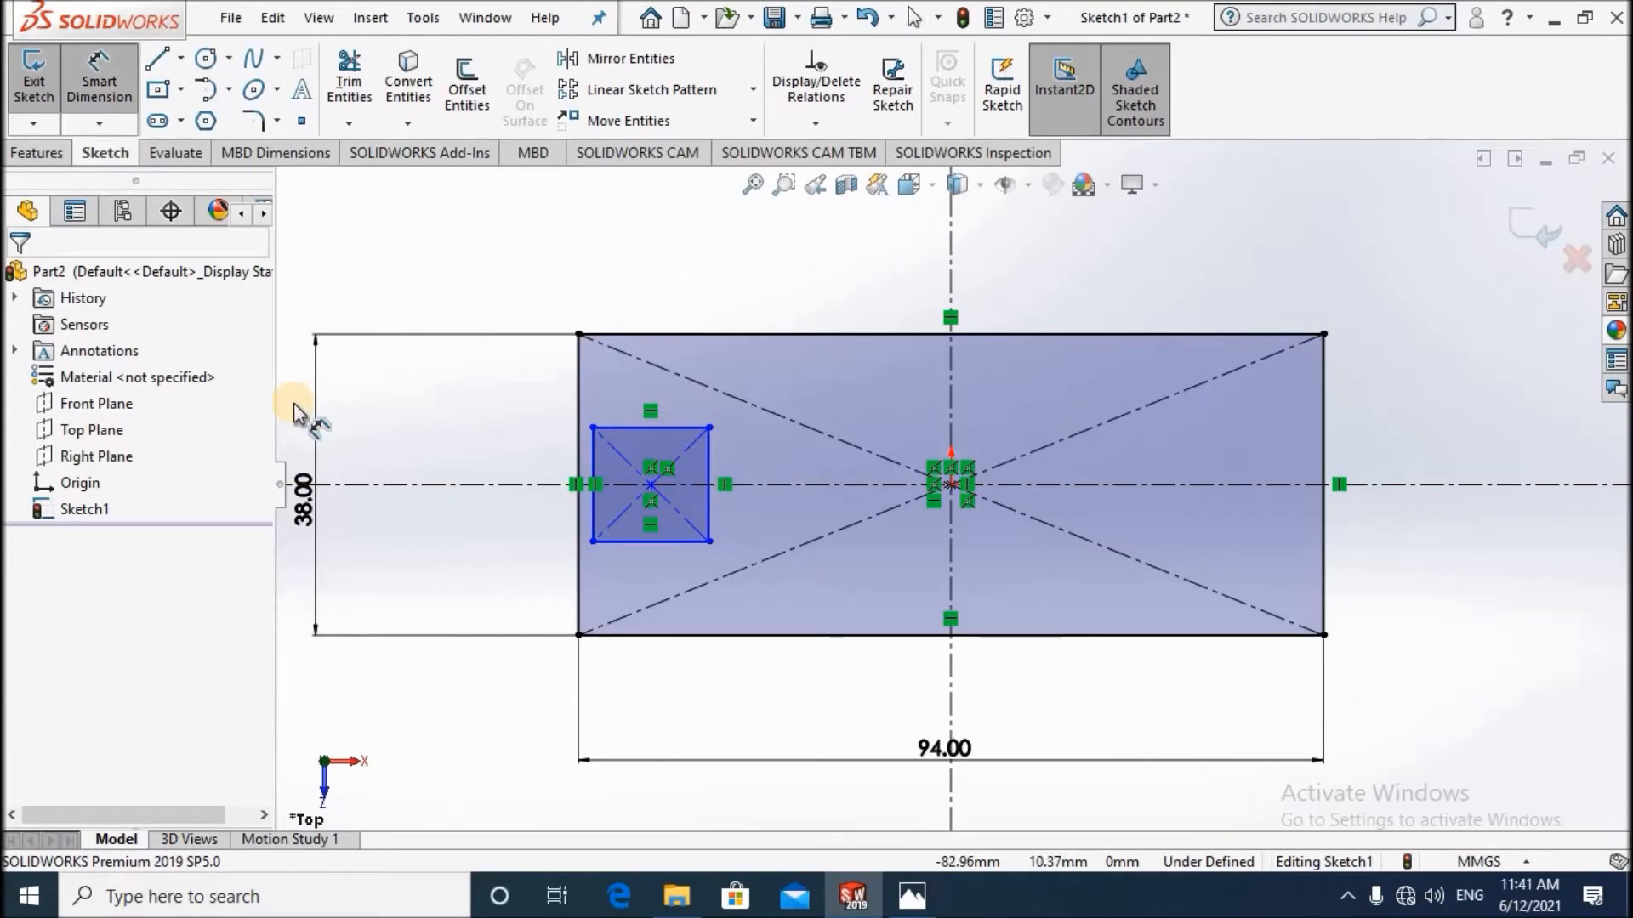
Dimension the small rectangle's height to 18 mm between its upper and lower edges.
{"action": "left_click", "coordinate": [651, 428]}
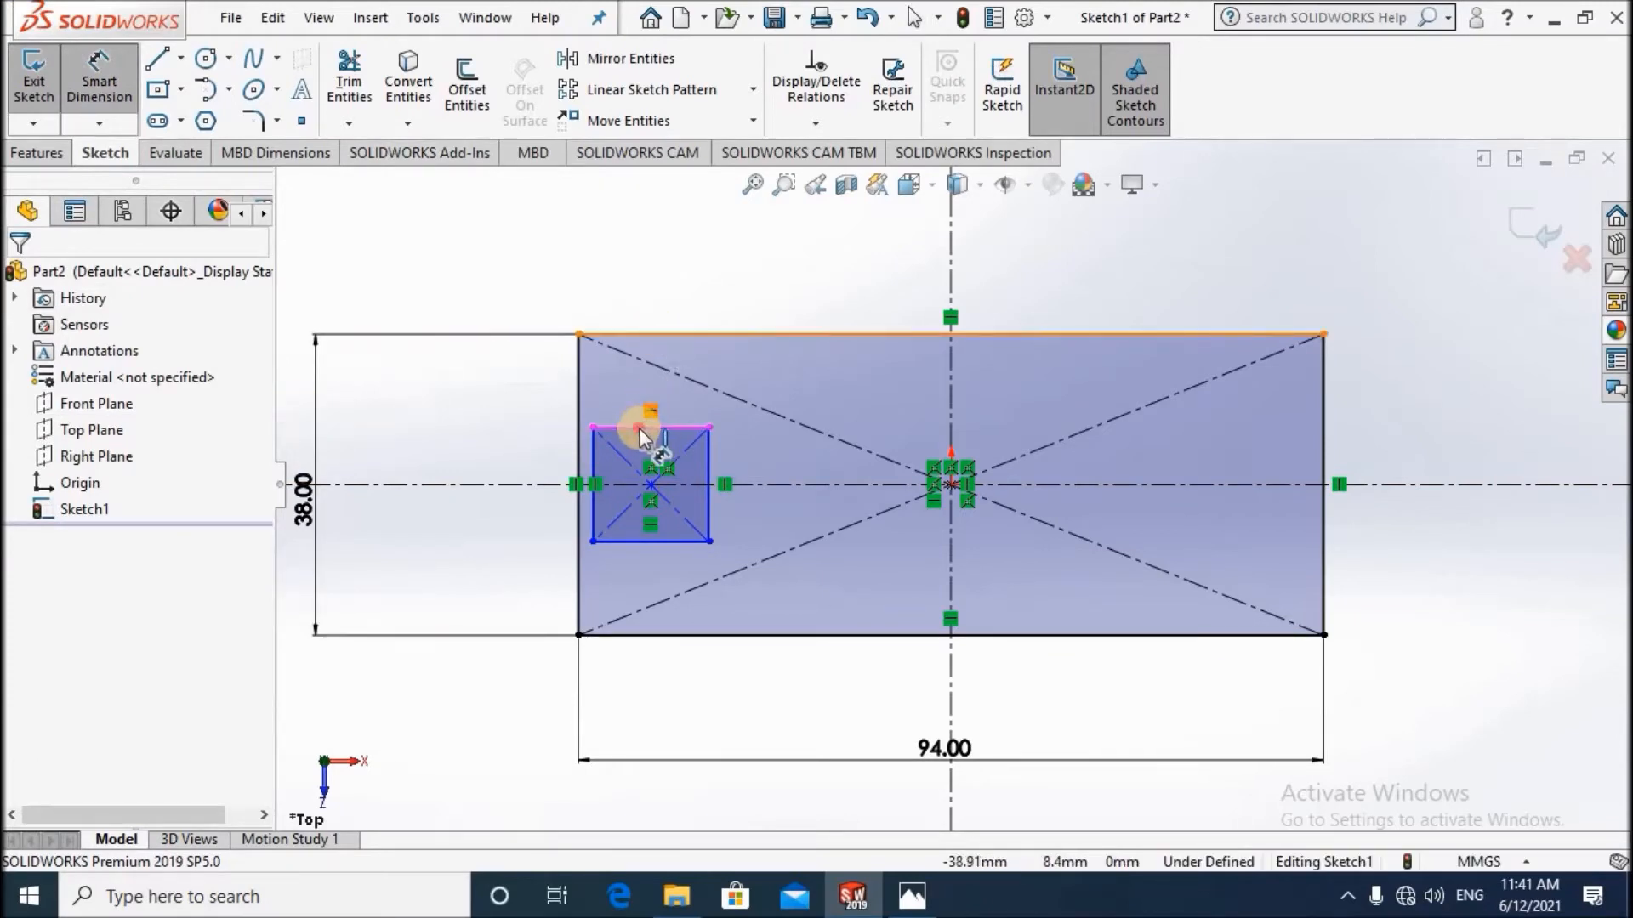
{"action": "left_click", "coordinate": [638, 540]}
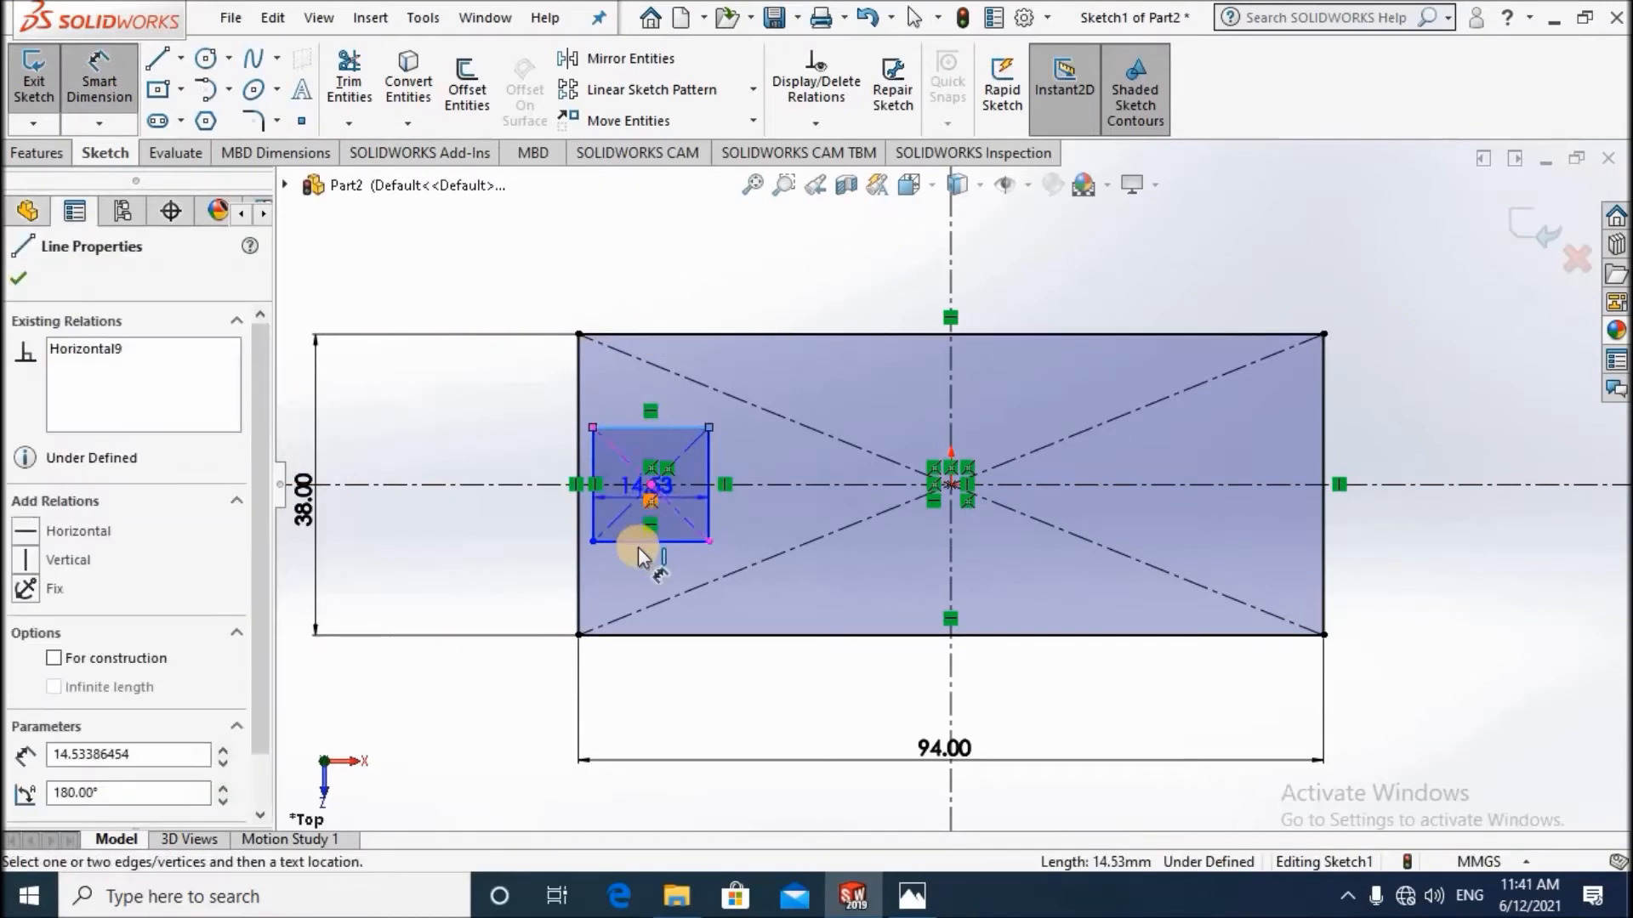
{"action": "left_click", "coordinate": [416, 476]}
{"action": "type", "text": "18"}
{"action": "key", "text": "Return"}
{"action": "key", "text": "Escape"}
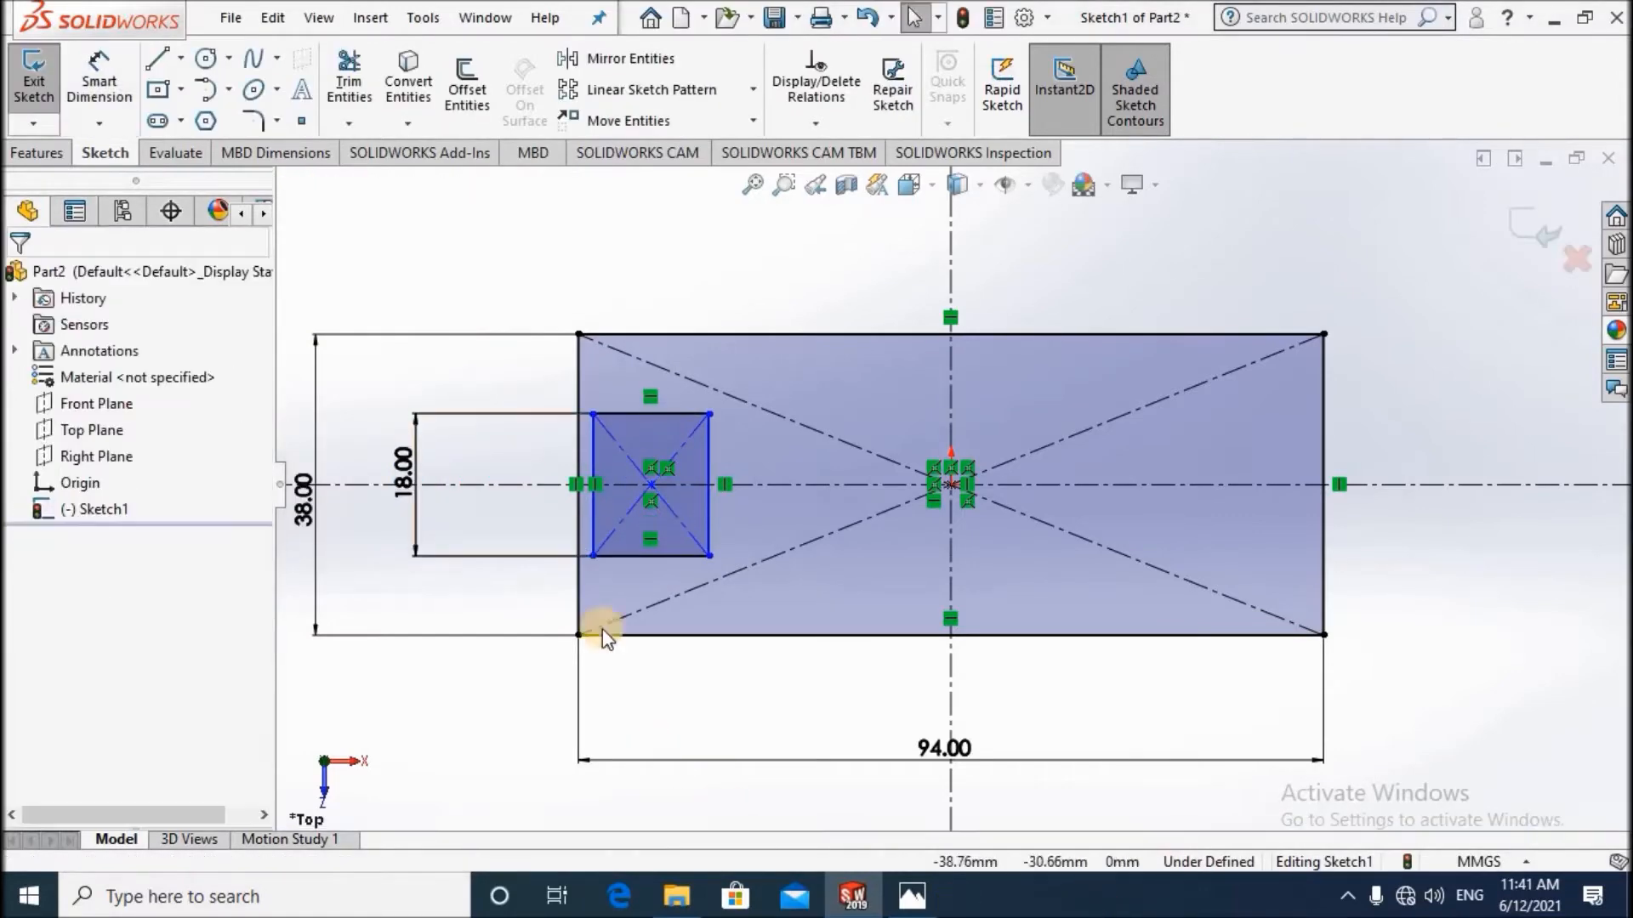
Make the small rectangle's left edge collinear with the large rectangle's left edge.
{"action": "left_click", "coordinate": [588, 523]}
{"action": "left_click", "coordinate": [582, 522], "text": "ctrl"}
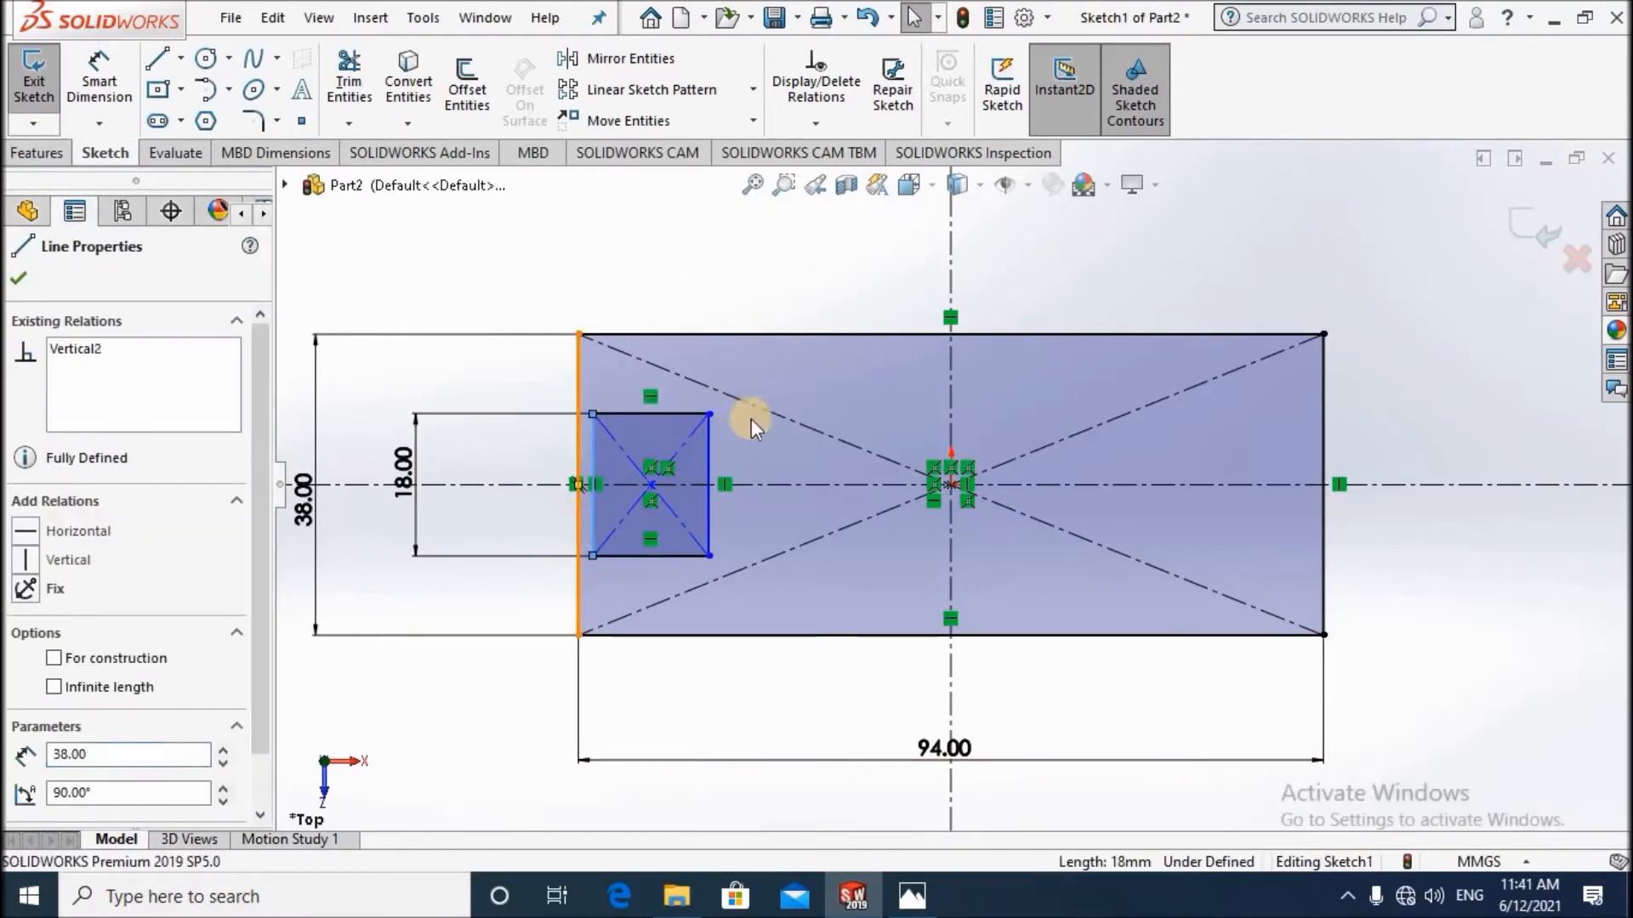
{"action": "left_click", "coordinate": [723, 415]}
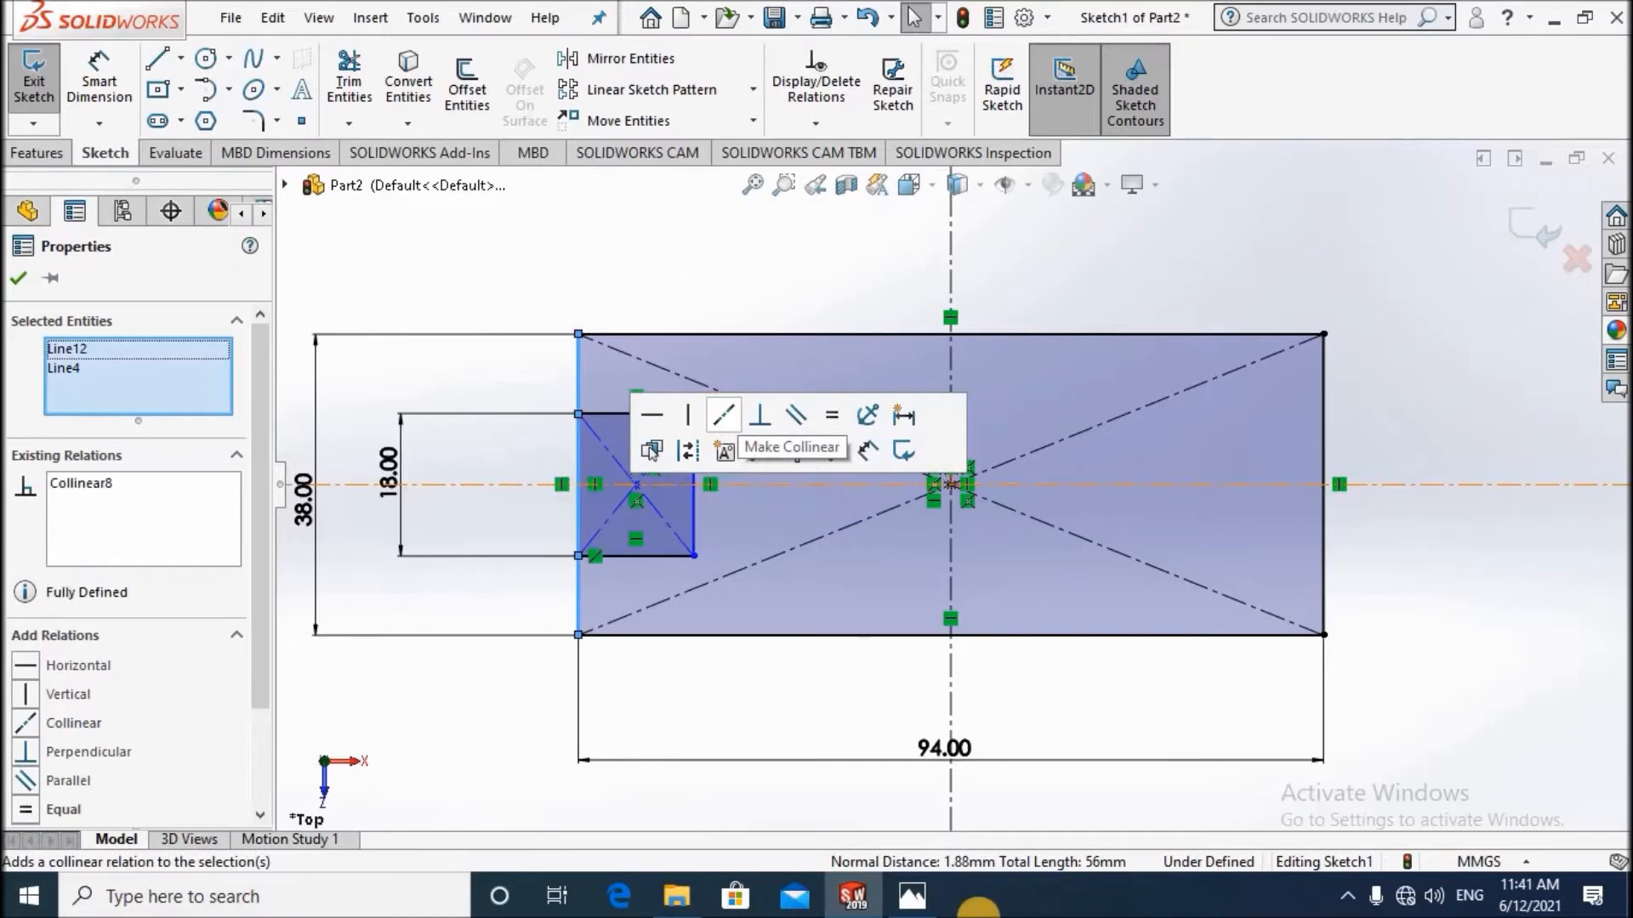
{"action": "left_click", "coordinate": [891, 823]}
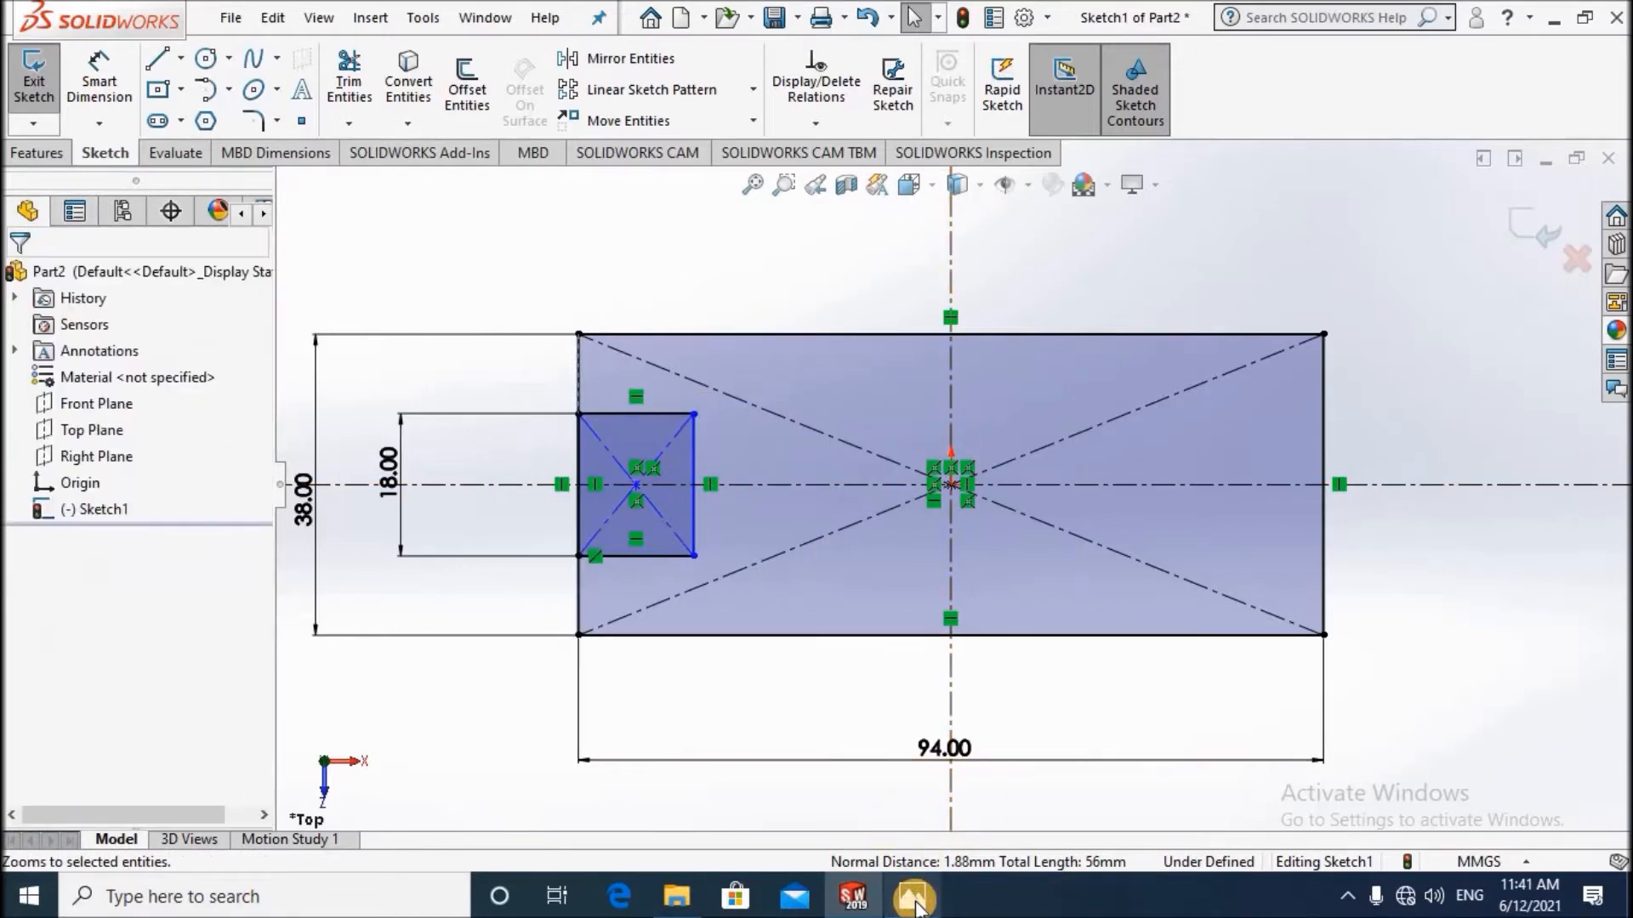
Check the reference drawing Q18.jpg in Photos and dimension the small rectangle's width to 22 mm from the large rectangle's left edge.
{"action": "left_click", "coordinate": [913, 899]}
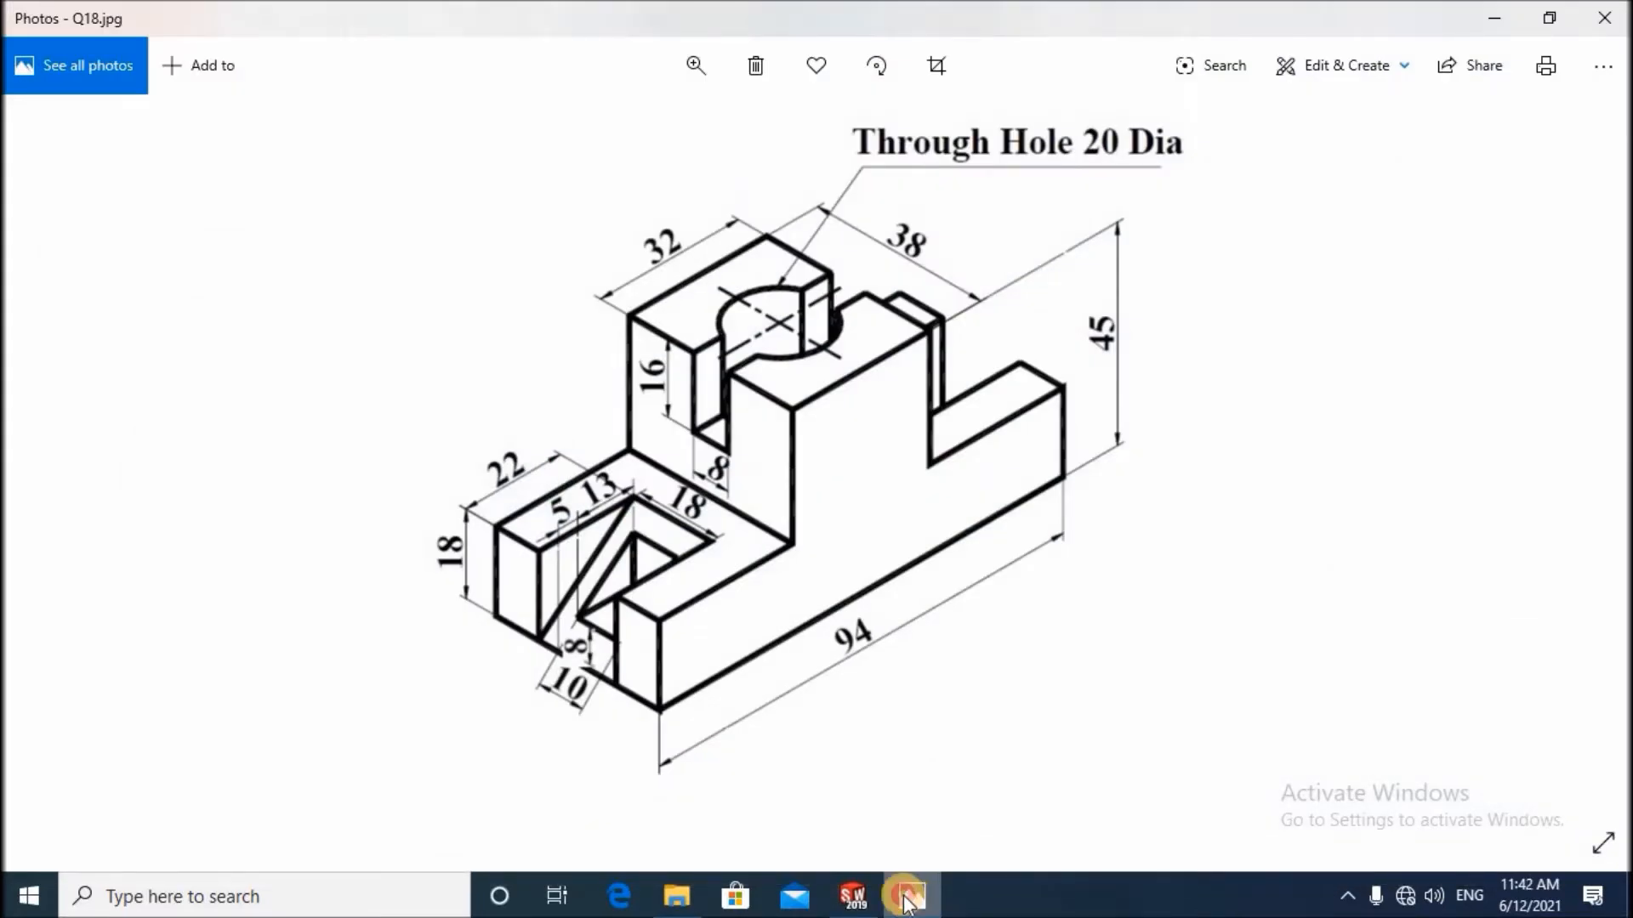
{"action": "left_click", "coordinate": [910, 899]}
{"action": "left_click", "coordinate": [99, 76]}
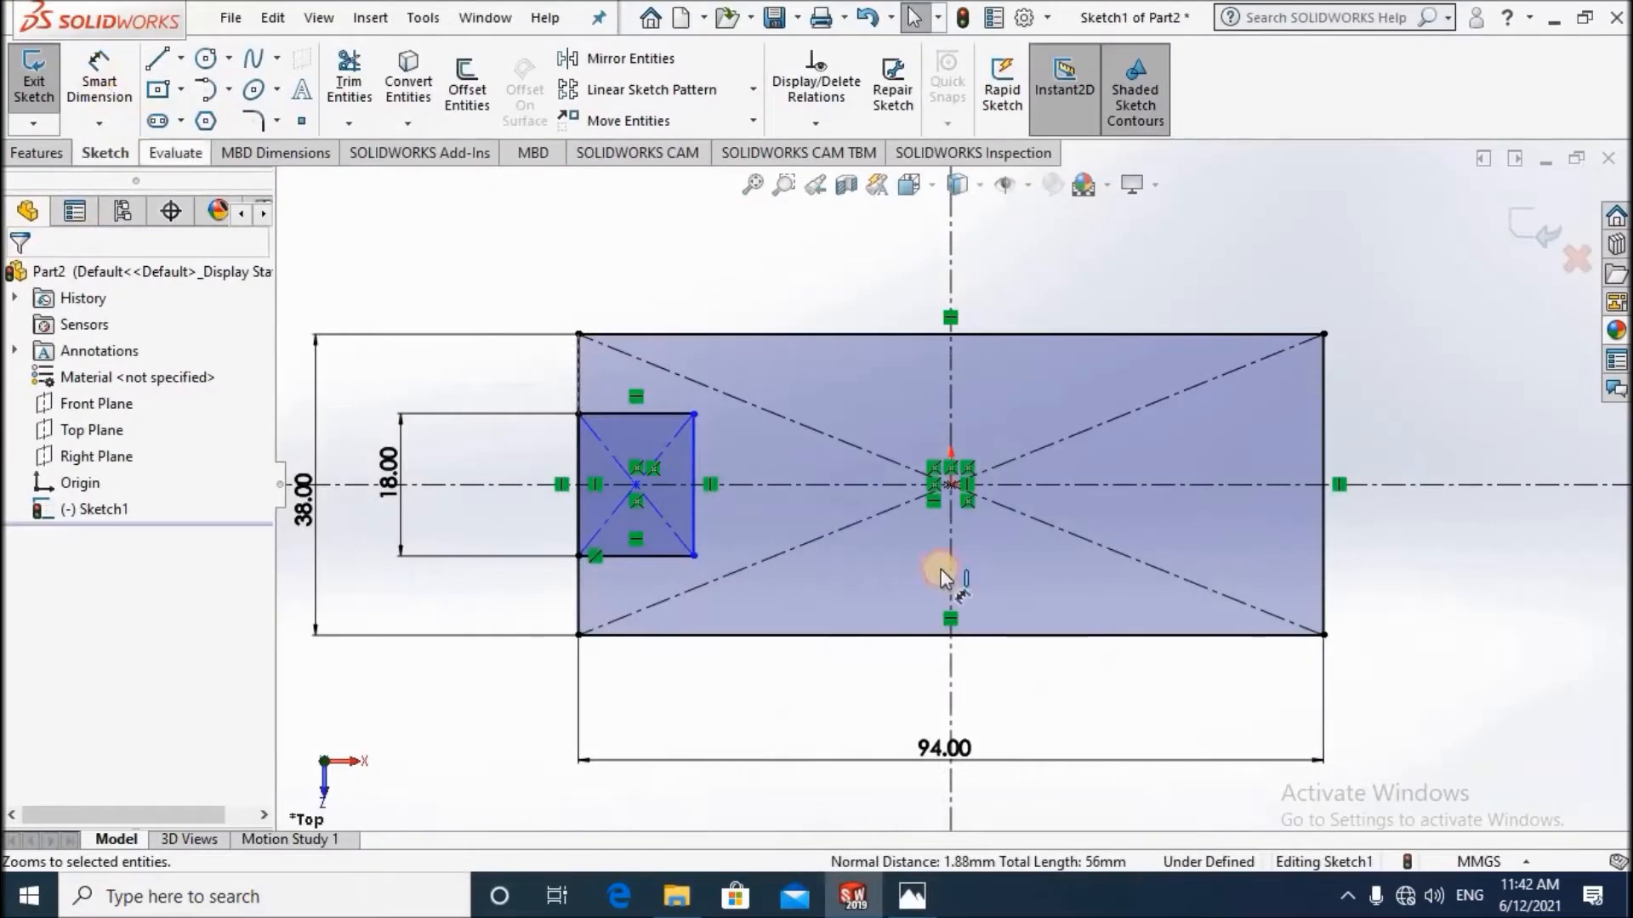
{"action": "left_click", "coordinate": [578, 451]}
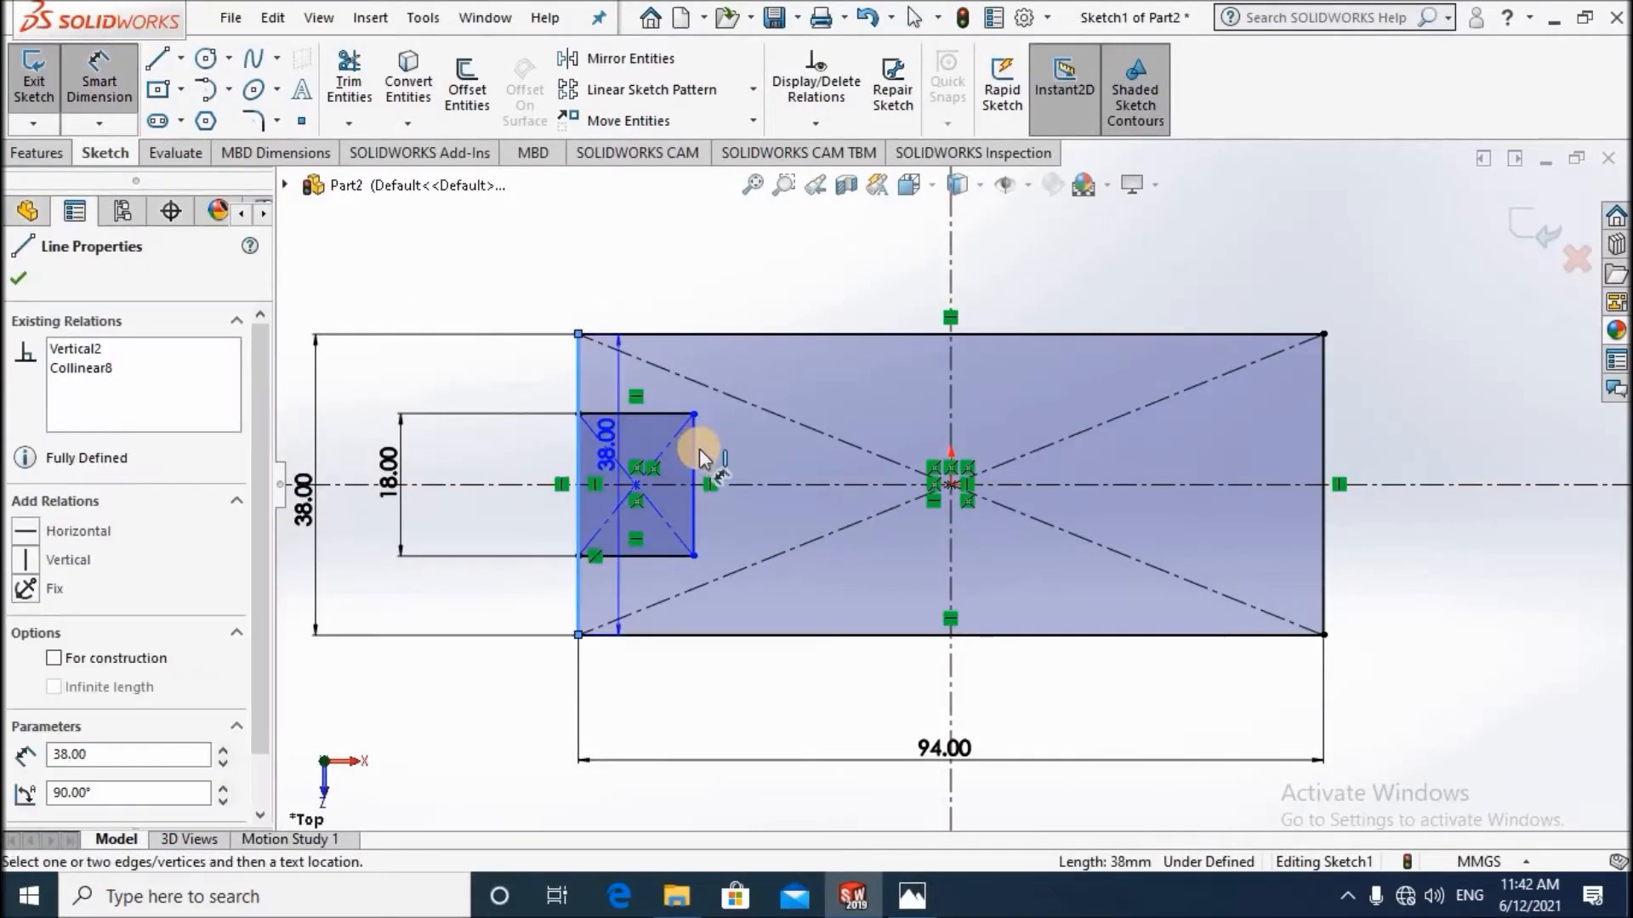
{"action": "left_click", "coordinate": [694, 451]}
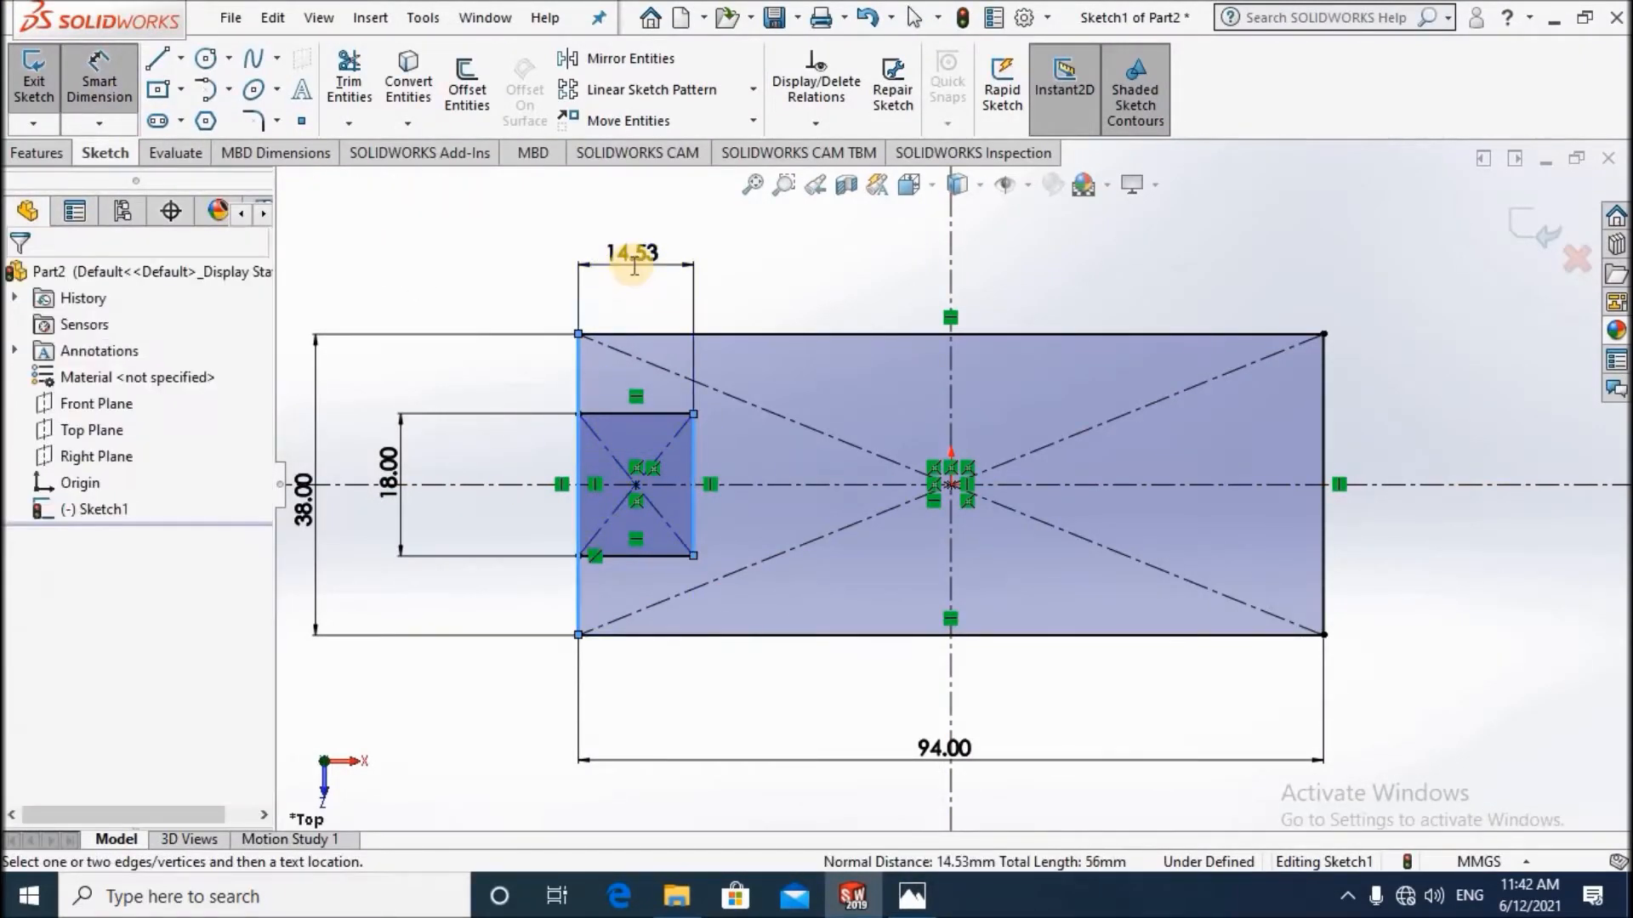
{"action": "left_click", "coordinate": [634, 266]}
{"action": "type", "text": "22"}
{"action": "key", "text": "Return"}
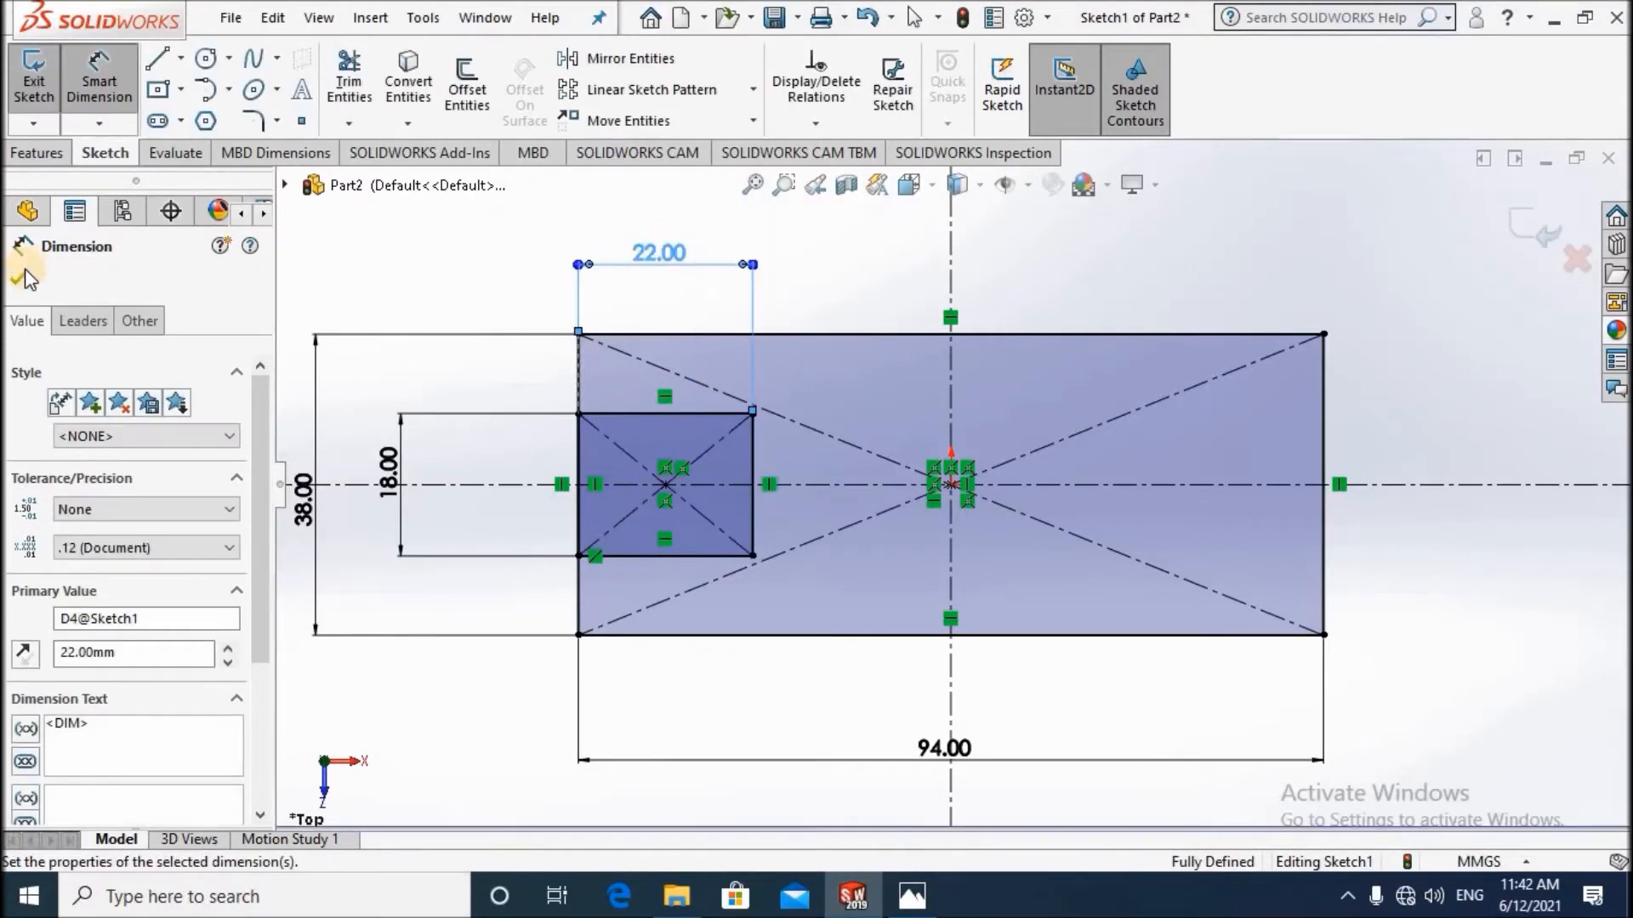
Mirror the four sides of the small rectangle about the vertical centerline, keeping the original as a copy.
{"action": "left_click", "coordinate": [1060, 281]}
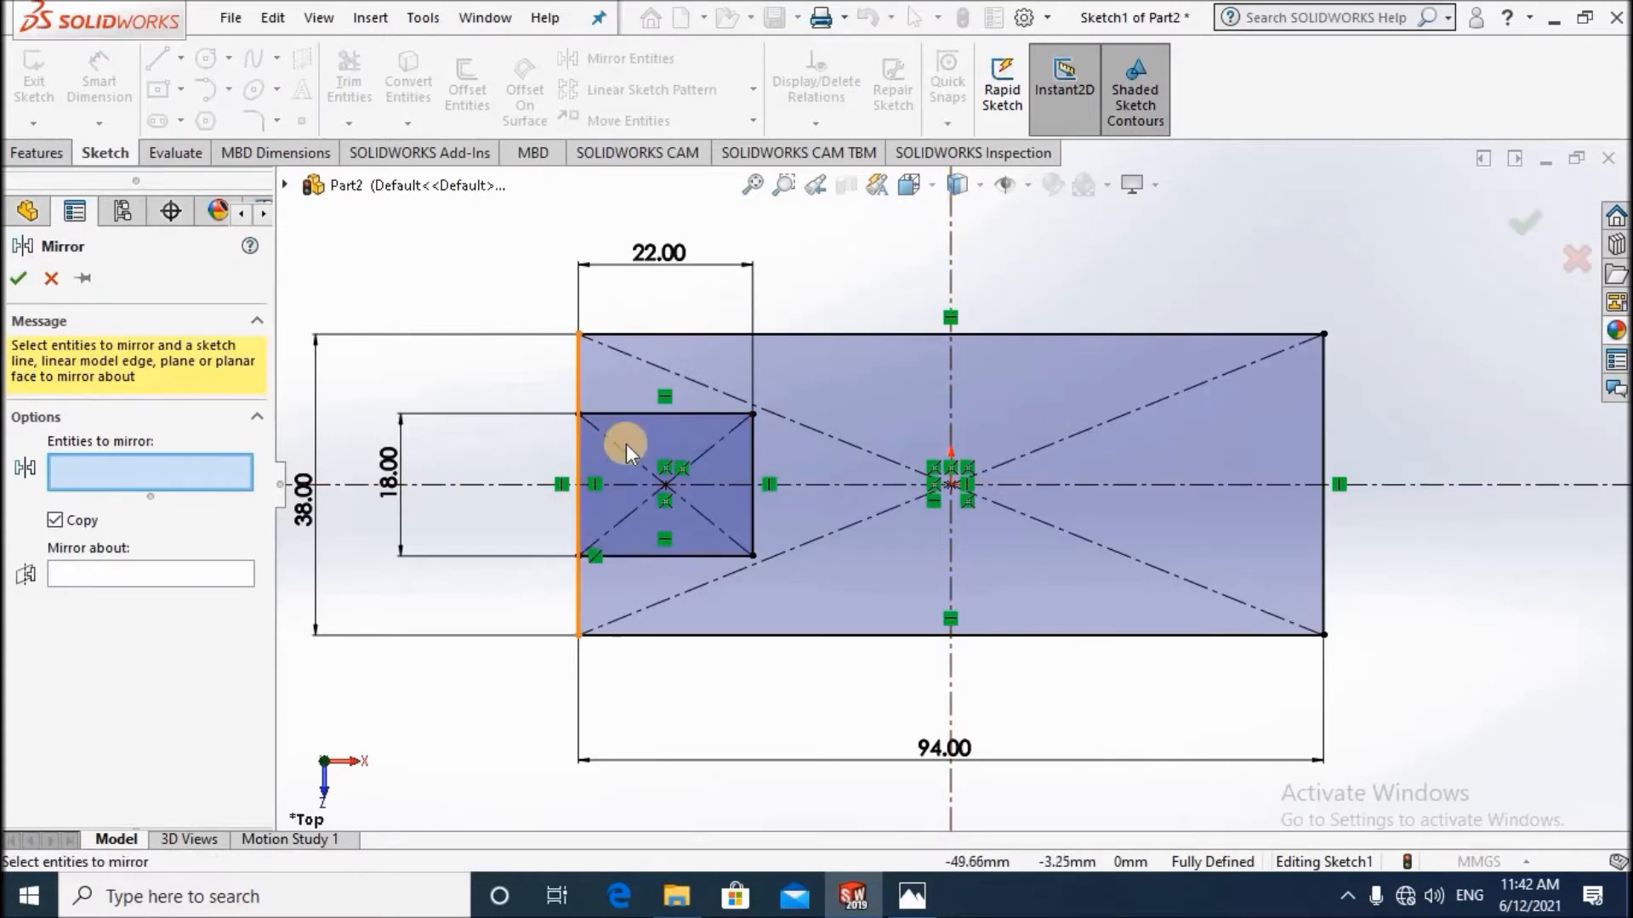
{"action": "left_click", "coordinate": [650, 438]}
{"action": "left_click", "coordinate": [177, 632]}
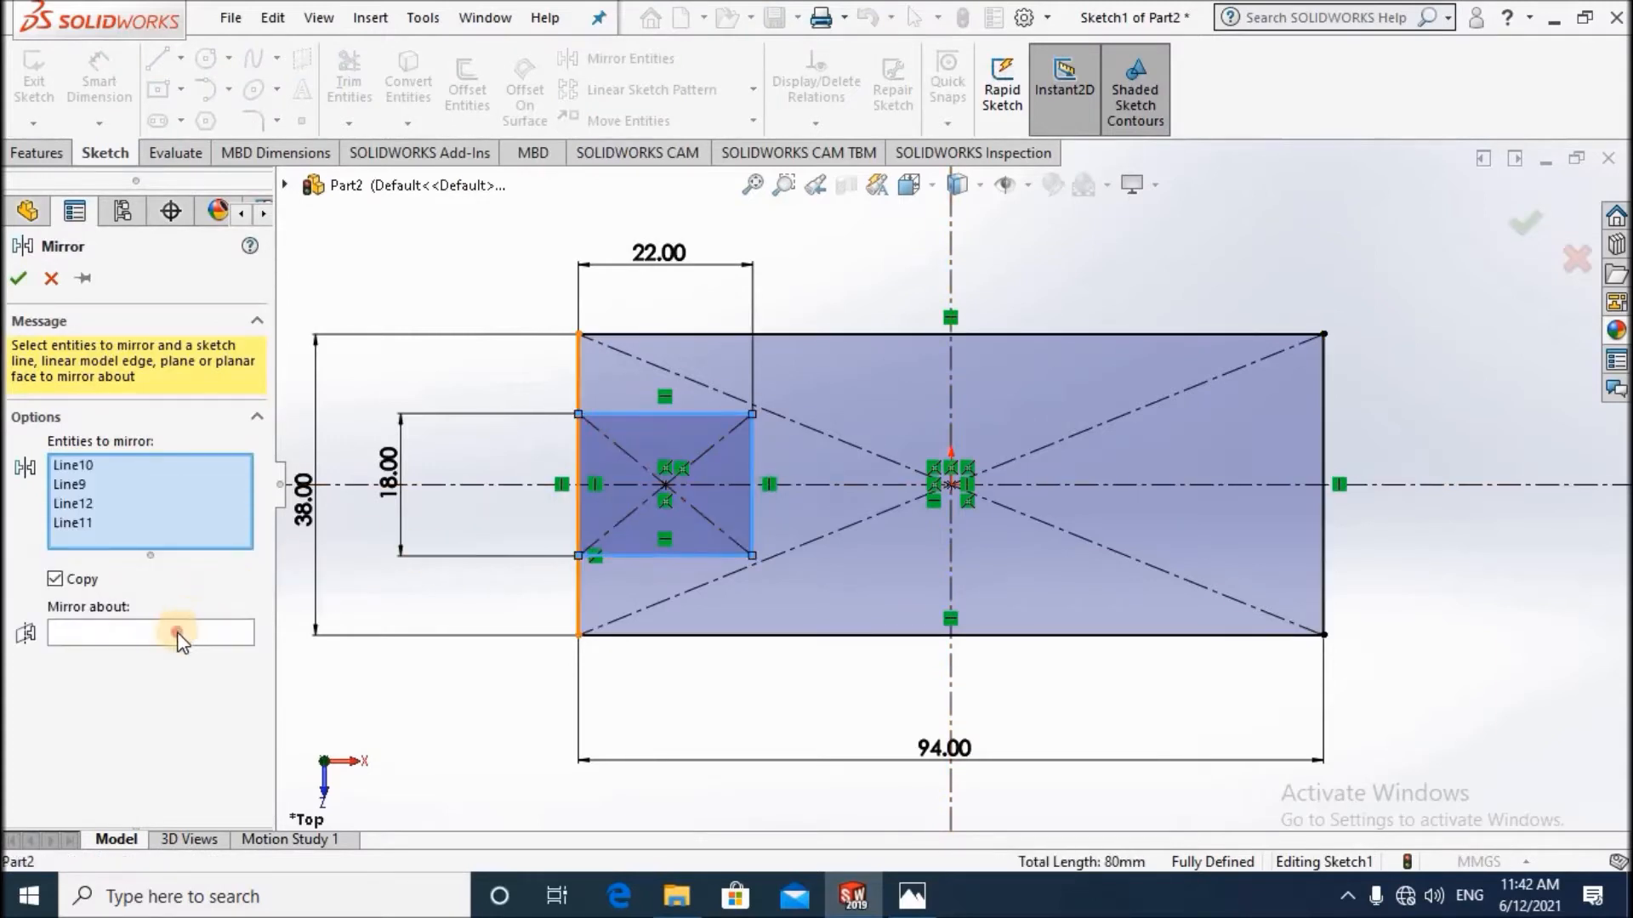
{"action": "right_click", "coordinate": [651, 453]}
{"action": "left_click", "coordinate": [951, 392]}
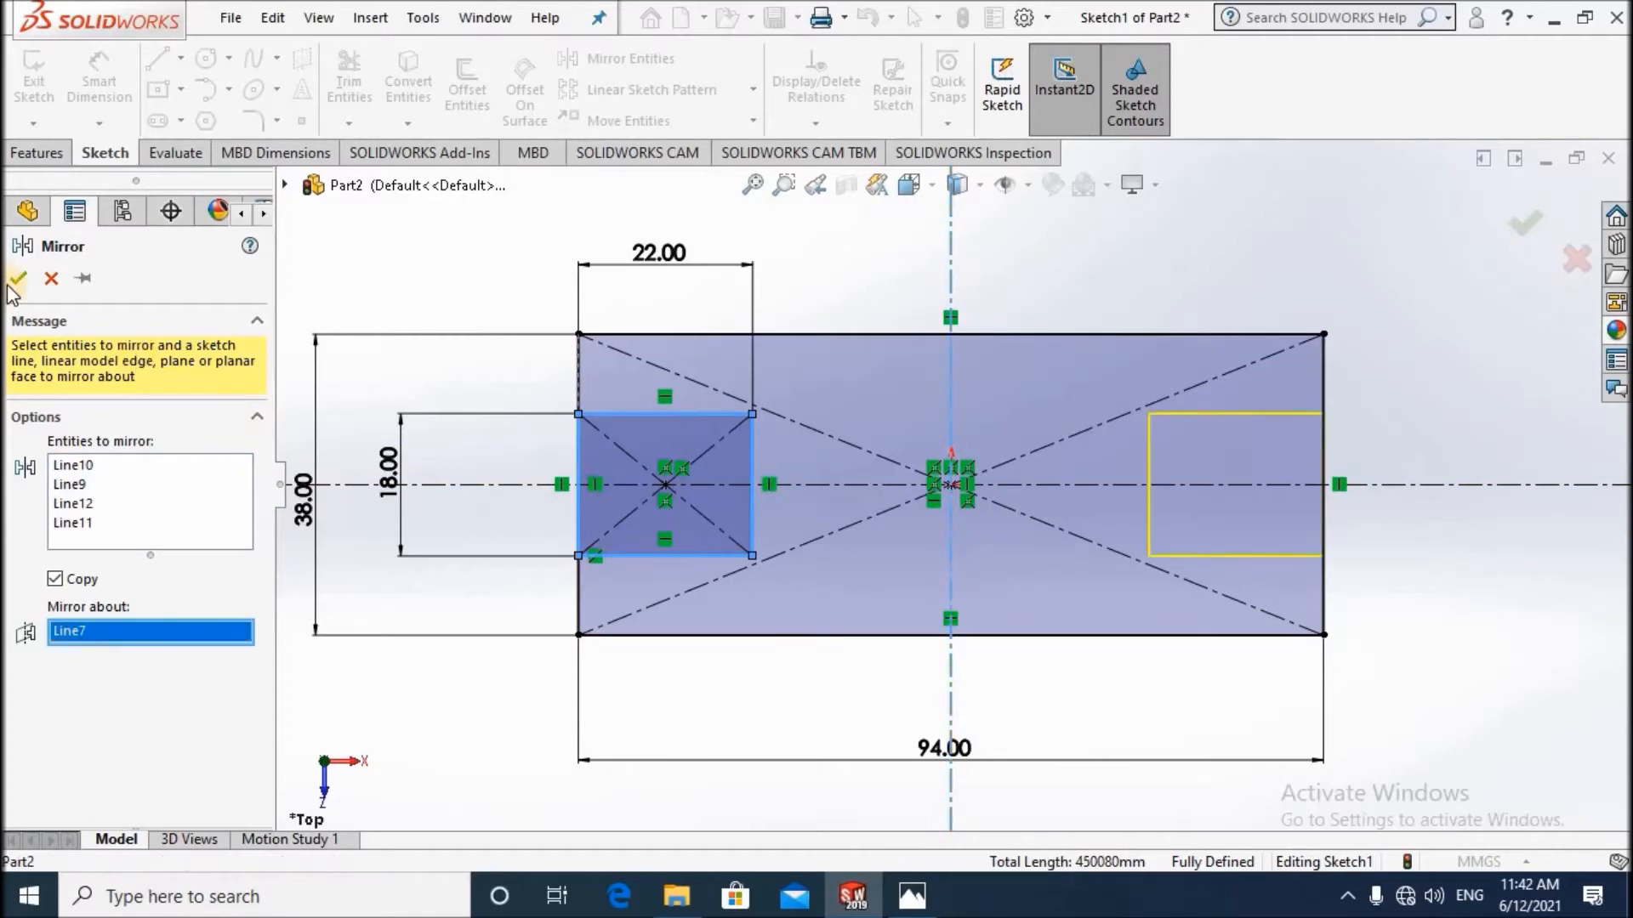
{"action": "right_click", "coordinate": [1114, 318]}
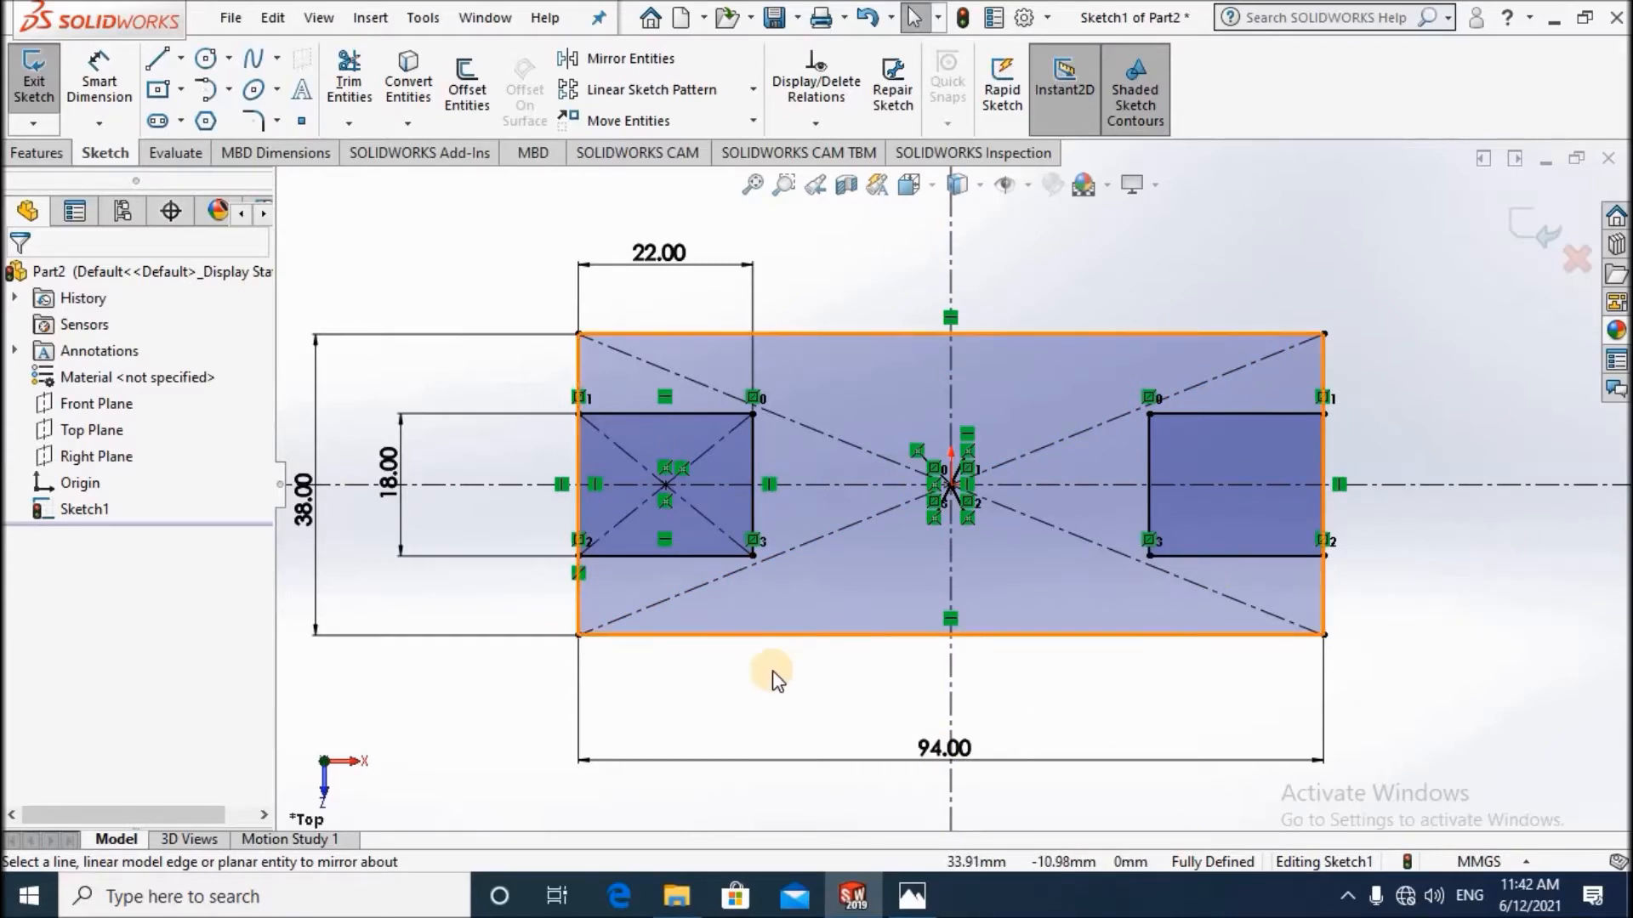
Extrude the H-shaped region of the base sketch, leaving out both end notches, to a blind depth of 18 mm.
{"action": "mouse_move", "coordinate": [878, 471]}
{"action": "middle_mouse_down"}
{"action": "mouse_move", "coordinate": [745, 663]}
{"action": "mouse_move", "coordinate": [870, 612]}
{"action": "mouse_move", "coordinate": [820, 583]}
{"action": "mouse_move", "coordinate": [820, 477]}
{"action": "mouse_move", "coordinate": [849, 523]}
{"action": "mouse_move", "coordinate": [816, 519]}
{"action": "middle_mouse_up"}
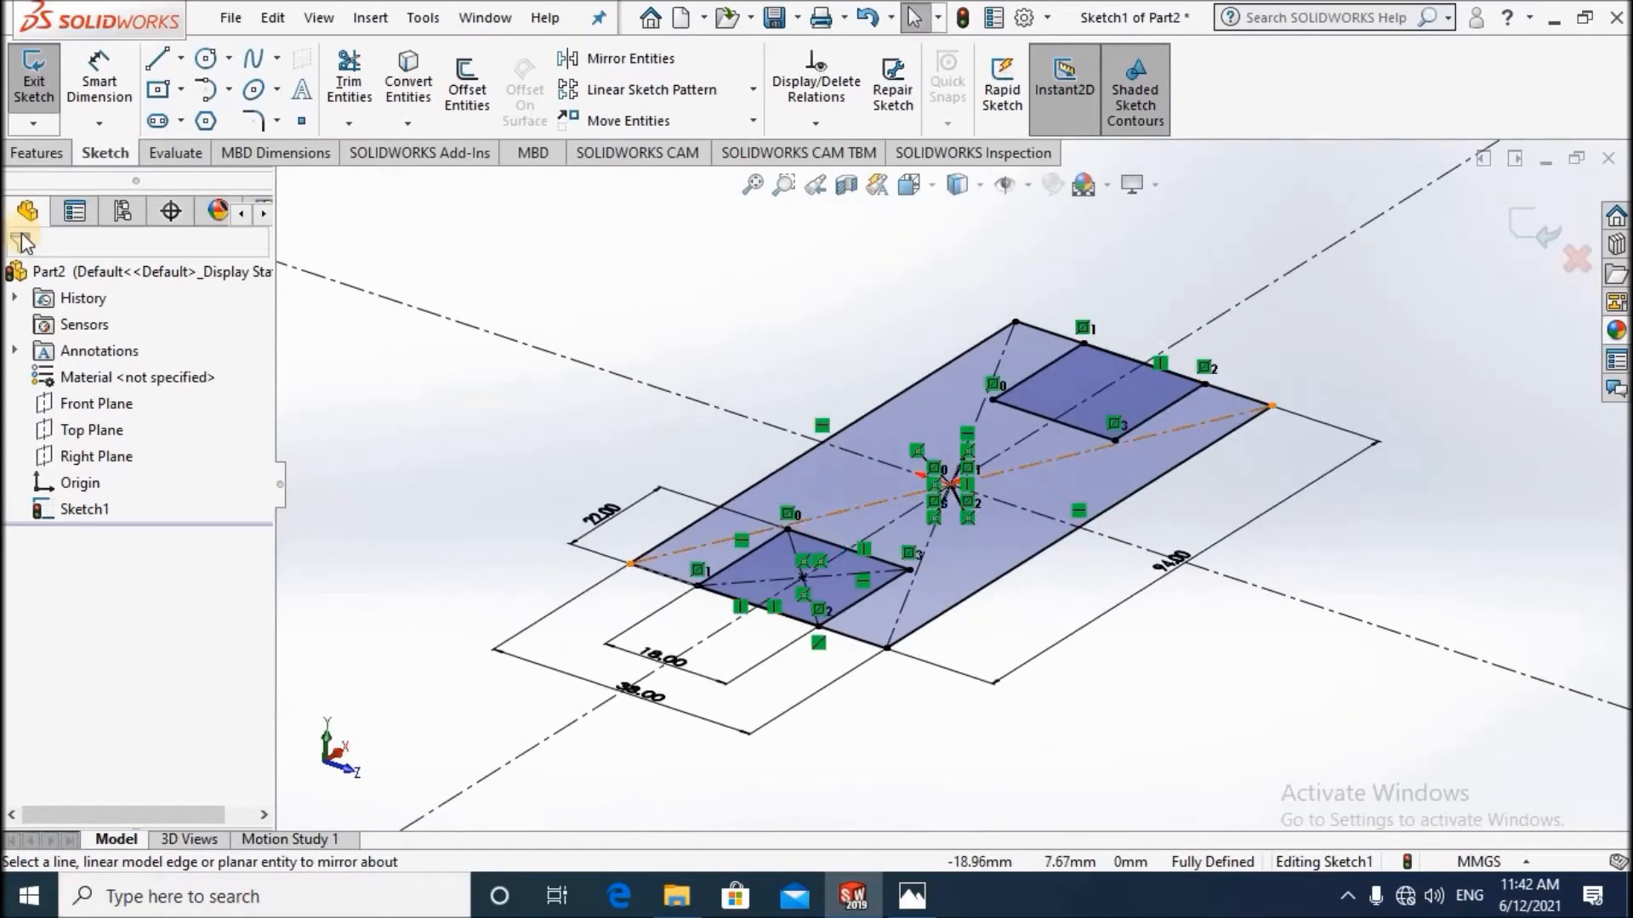
{"action": "left_click", "coordinate": [34, 153]}
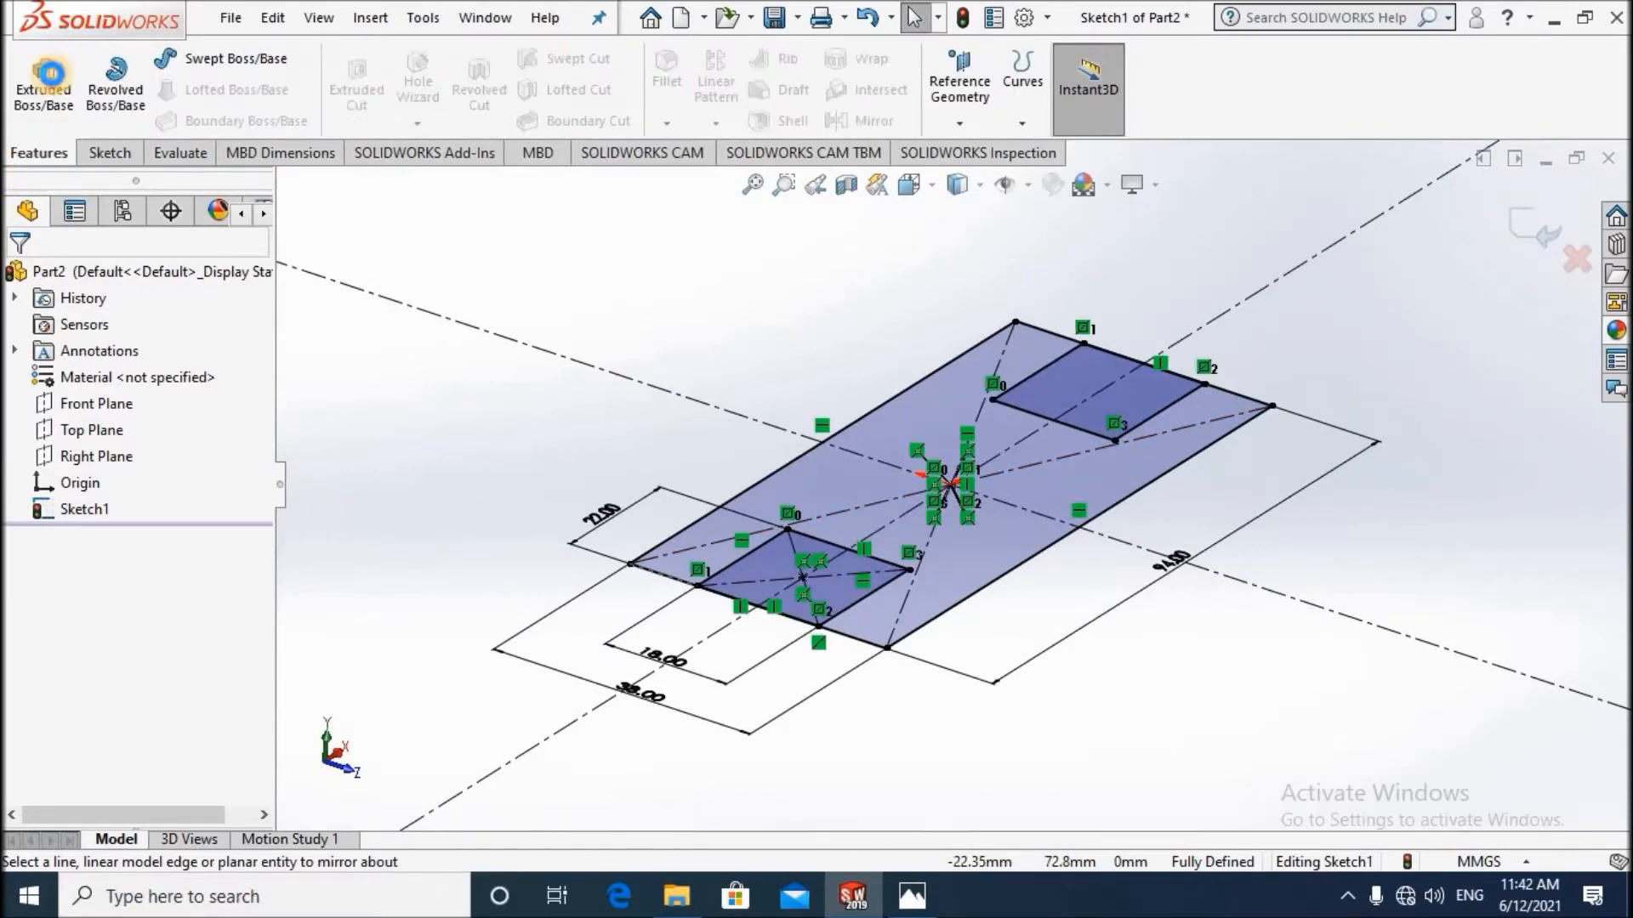
{"action": "left_click", "coordinate": [43, 80]}
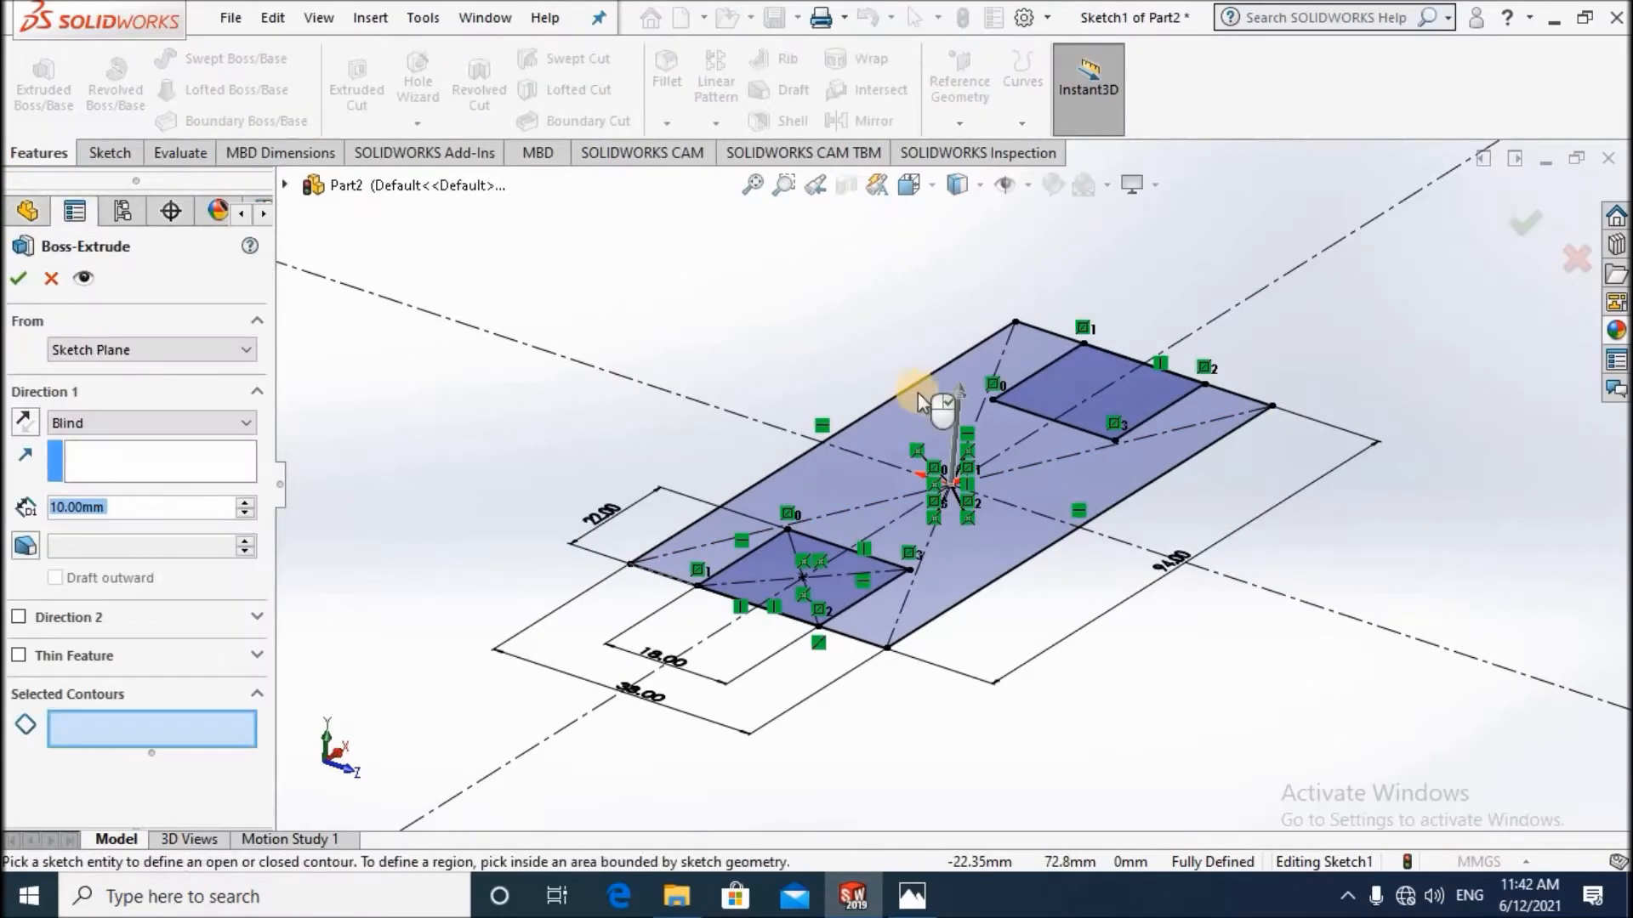
{"action": "left_click", "coordinate": [859, 478]}
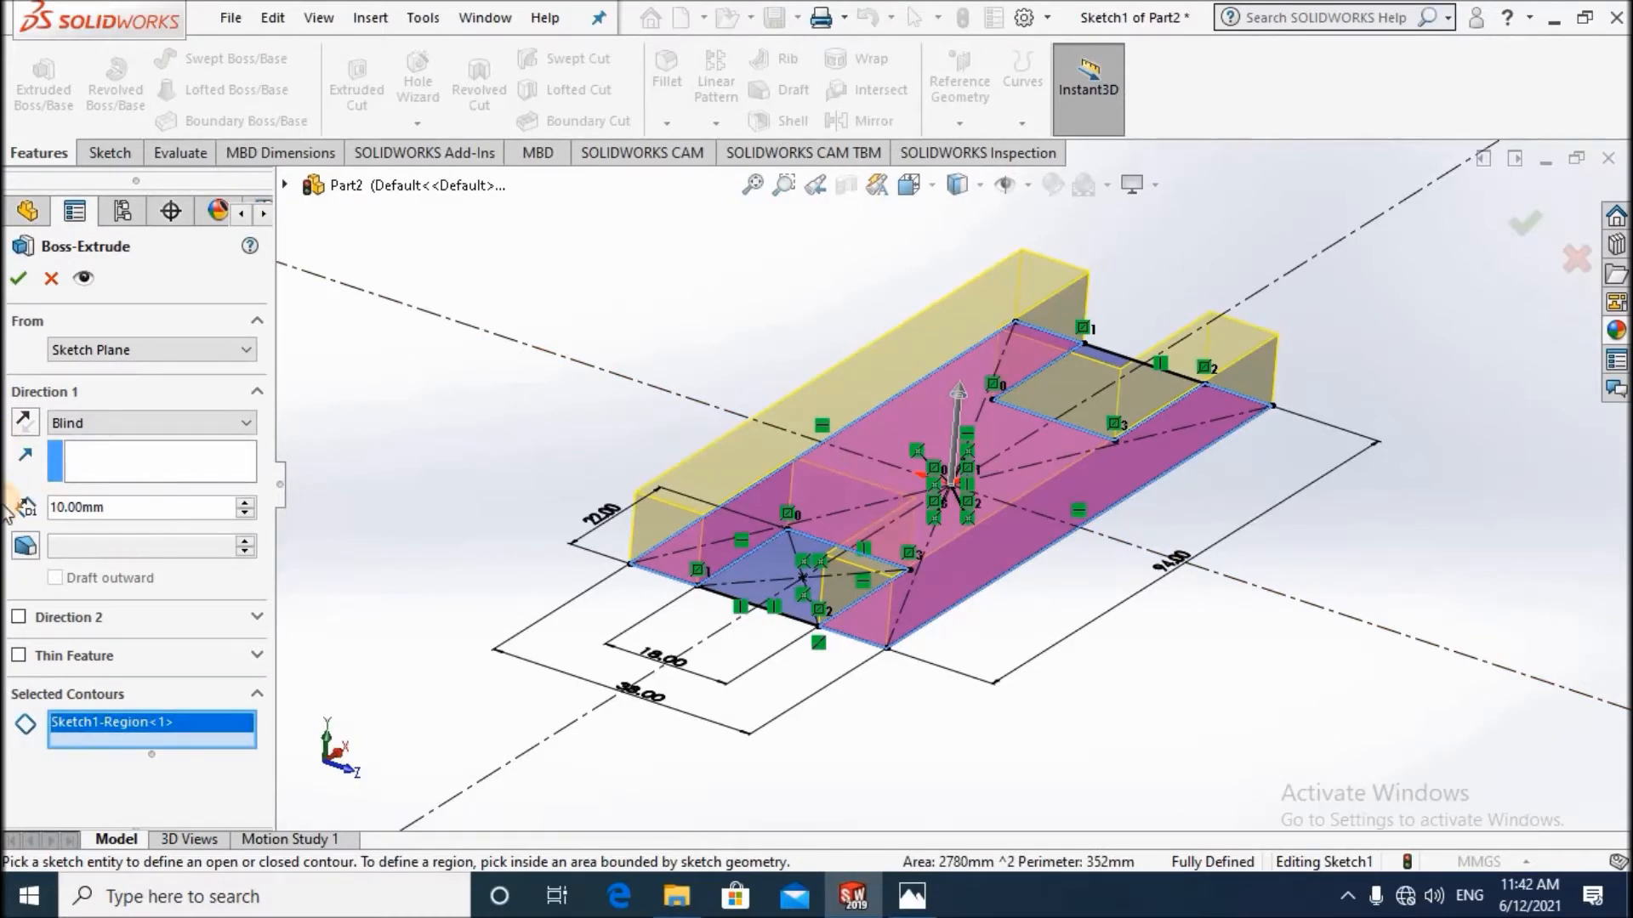
{"action": "left_click_drag", "start_coordinate": [115, 508], "coordinate": [5, 513]}
{"action": "type", "text": "18"}
{"action": "key", "text": "Return"}
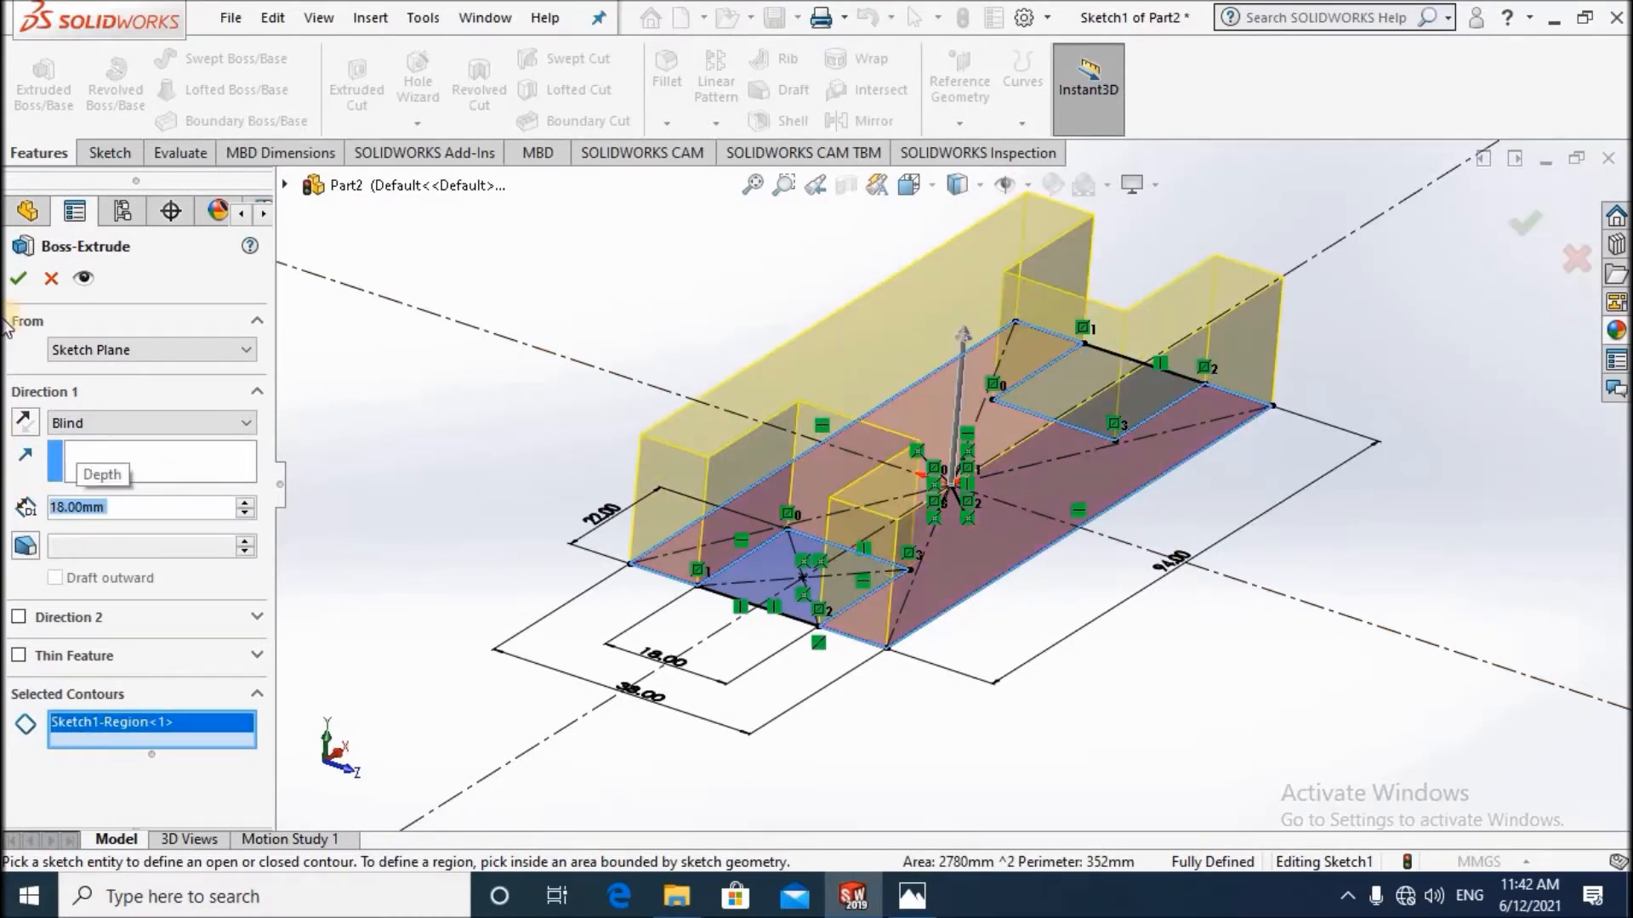
{"action": "left_click", "coordinate": [23, 278]}
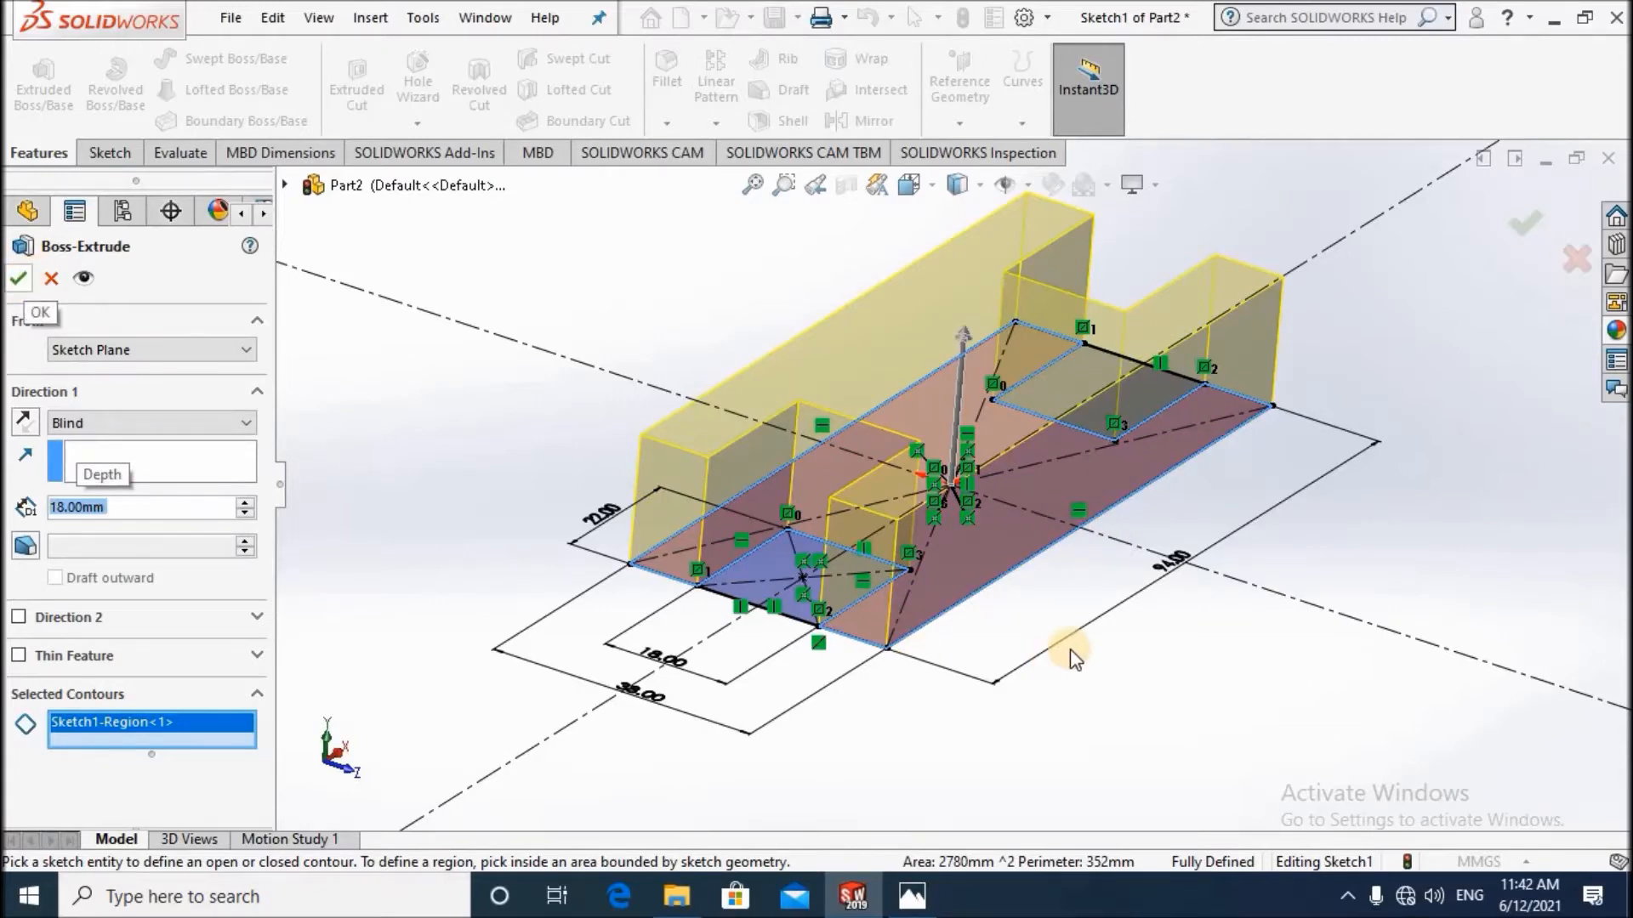
Start a sketch on the block's H-shaped upper face and draw a center rectangle about 28 mm wide from the origin.
{"action": "middle_click_drag", "start_coordinate": [1029, 497], "coordinate": [899, 388]}
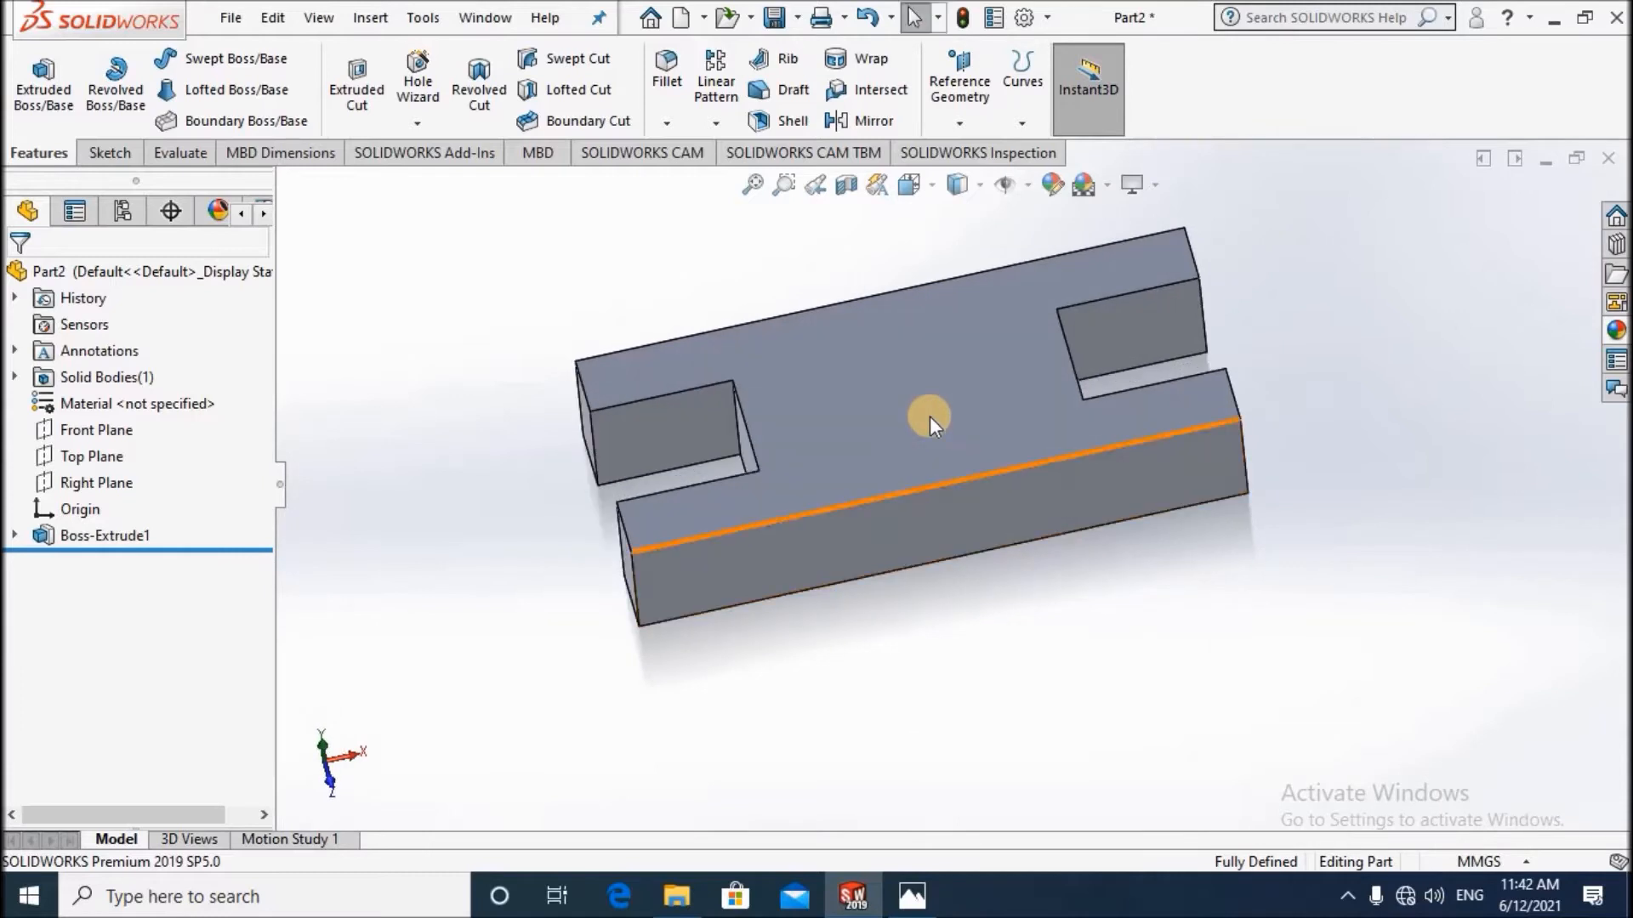
{"action": "left_click", "coordinate": [1078, 350]}
{"action": "left_click", "coordinate": [1141, 343]}
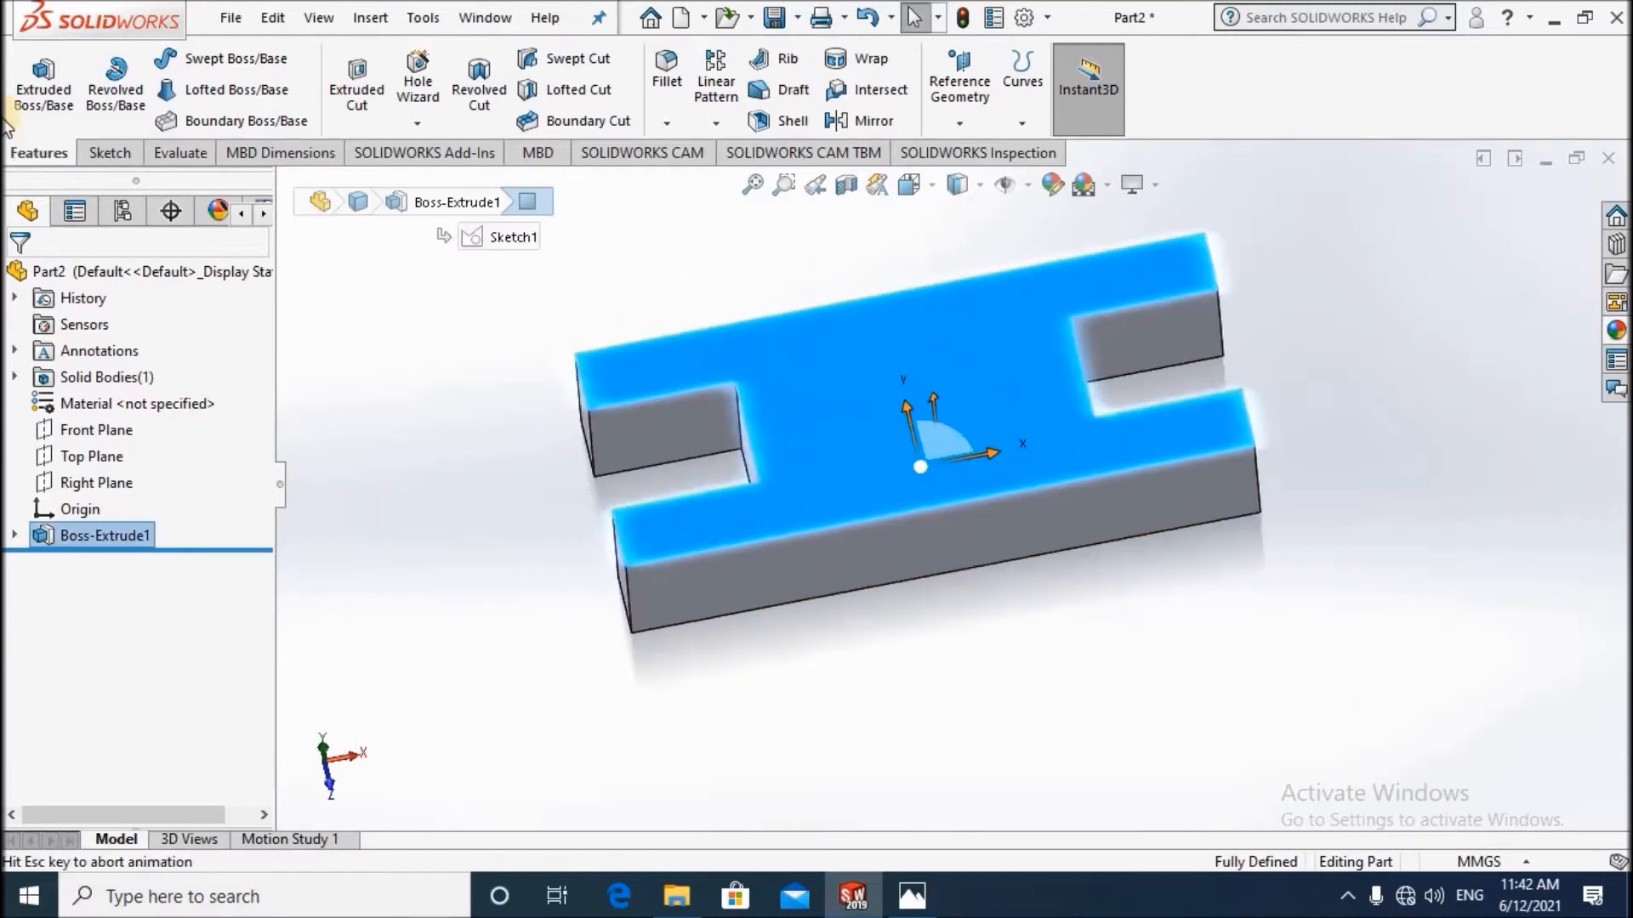
{"action": "left_click", "coordinate": [110, 152]}
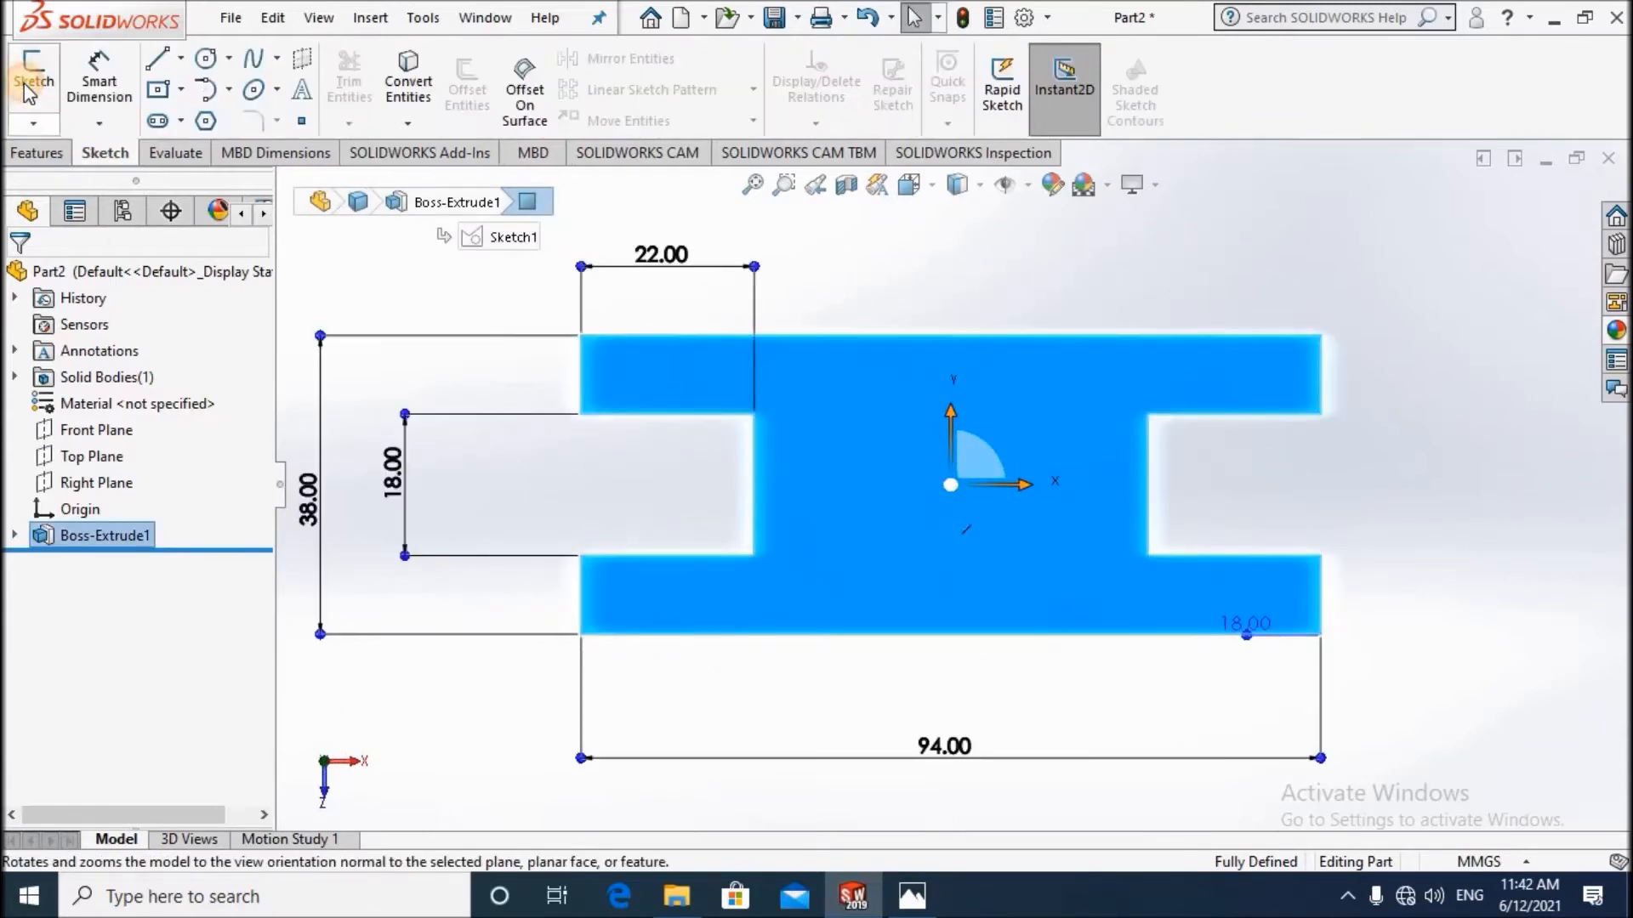
{"action": "left_click", "coordinate": [32, 81]}
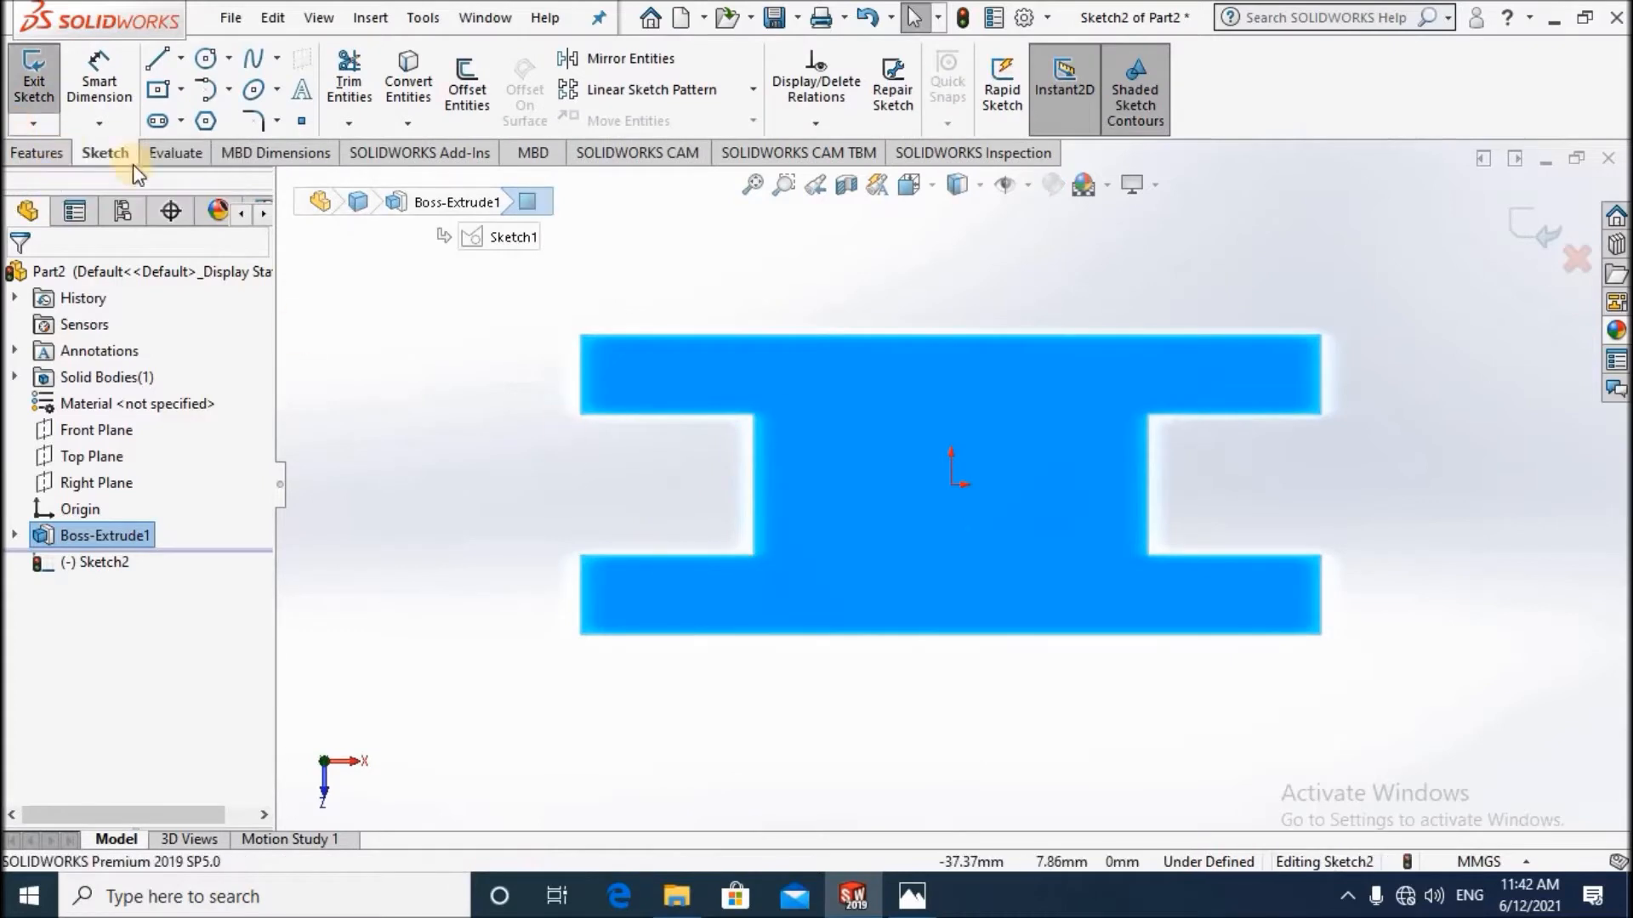
{"action": "left_click", "coordinate": [157, 89]}
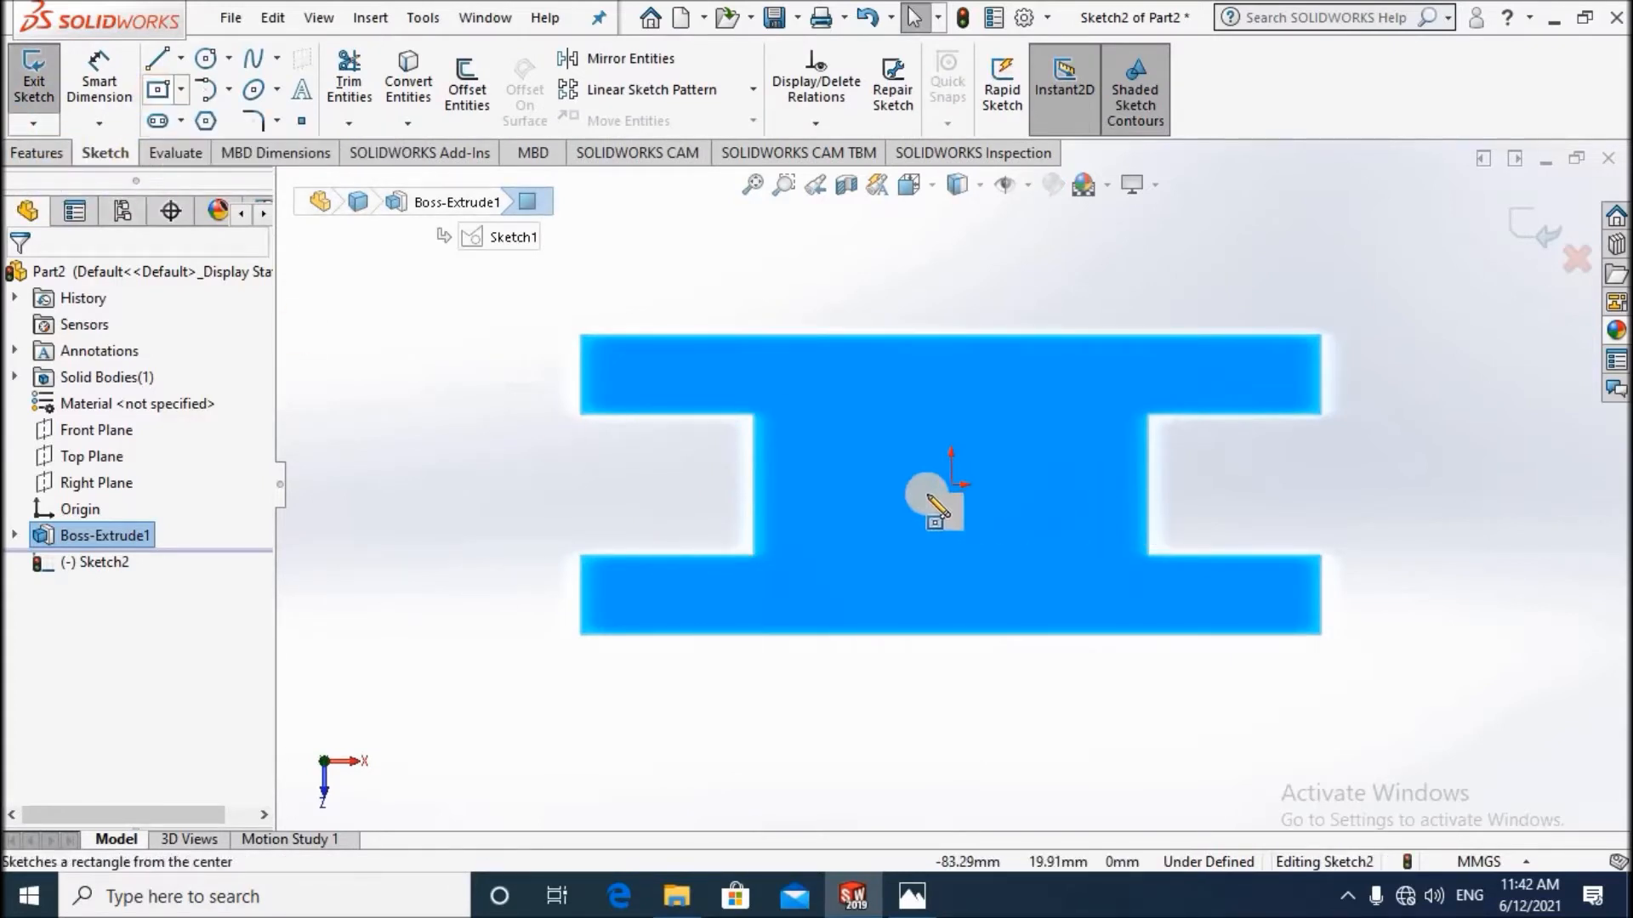
{"action": "mouse_move", "coordinate": [954, 489]}
{"action": "left_mouse_down"}
{"action": "mouse_move", "coordinate": [901, 413]}
{"action": "mouse_move", "coordinate": [839, 385]}
{"action": "left_mouse_up"}
{"action": "key", "text": "Escape"}
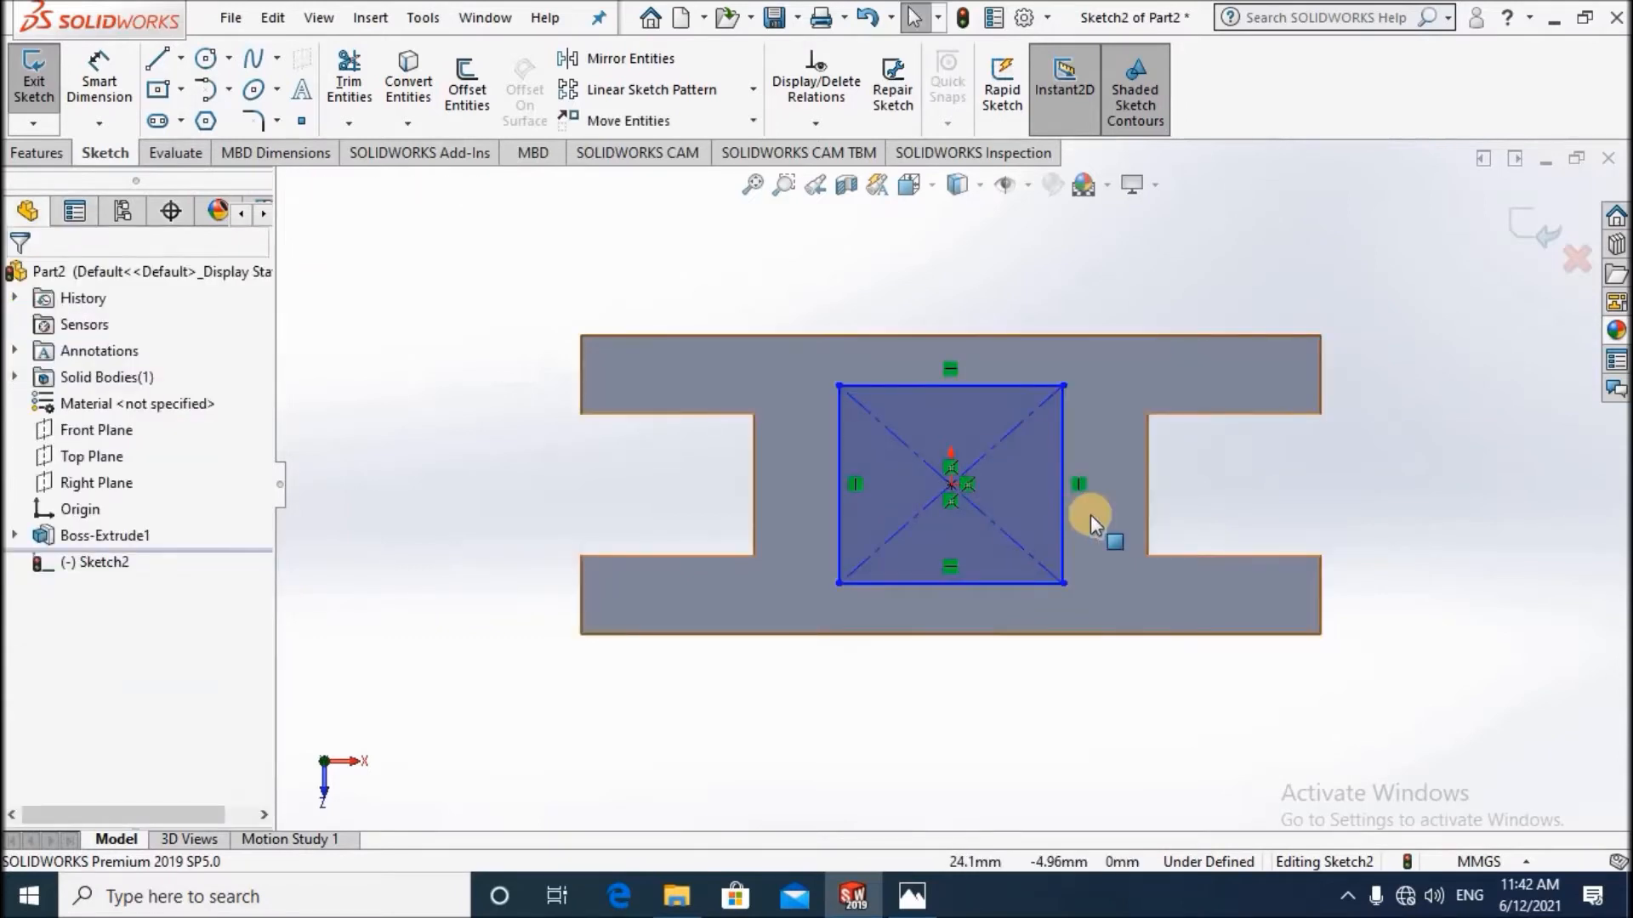
Make the center rectangle's upper line collinear with the block's long upper edge.
{"action": "left_click", "coordinate": [935, 386]}
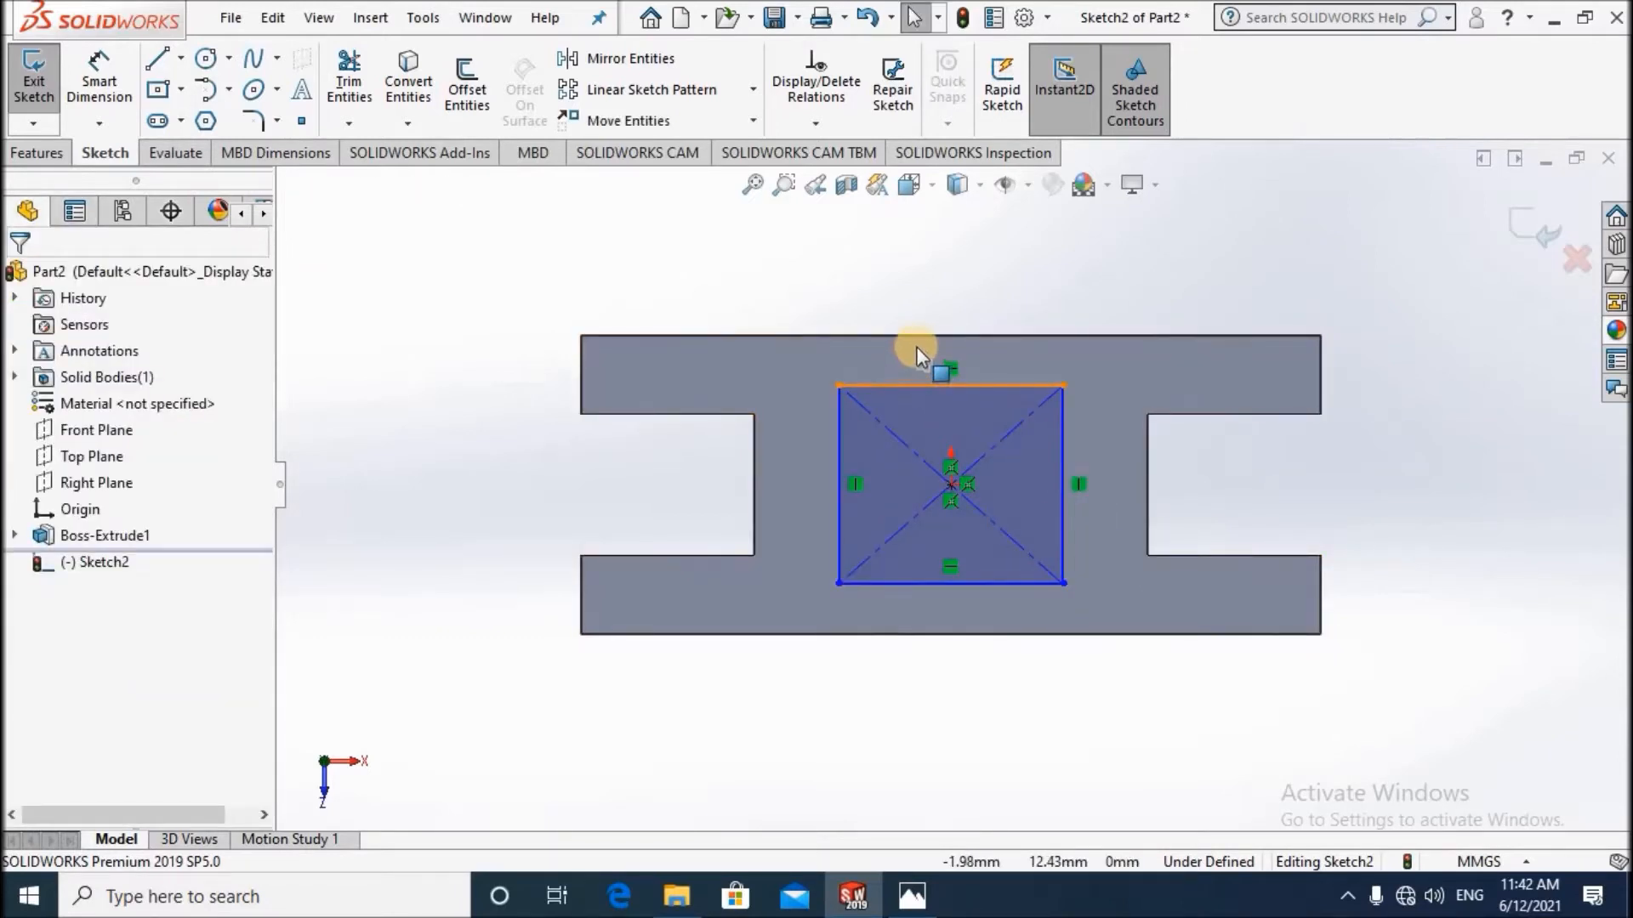
{"action": "left_click", "coordinate": [924, 337], "text": "ctrl"}
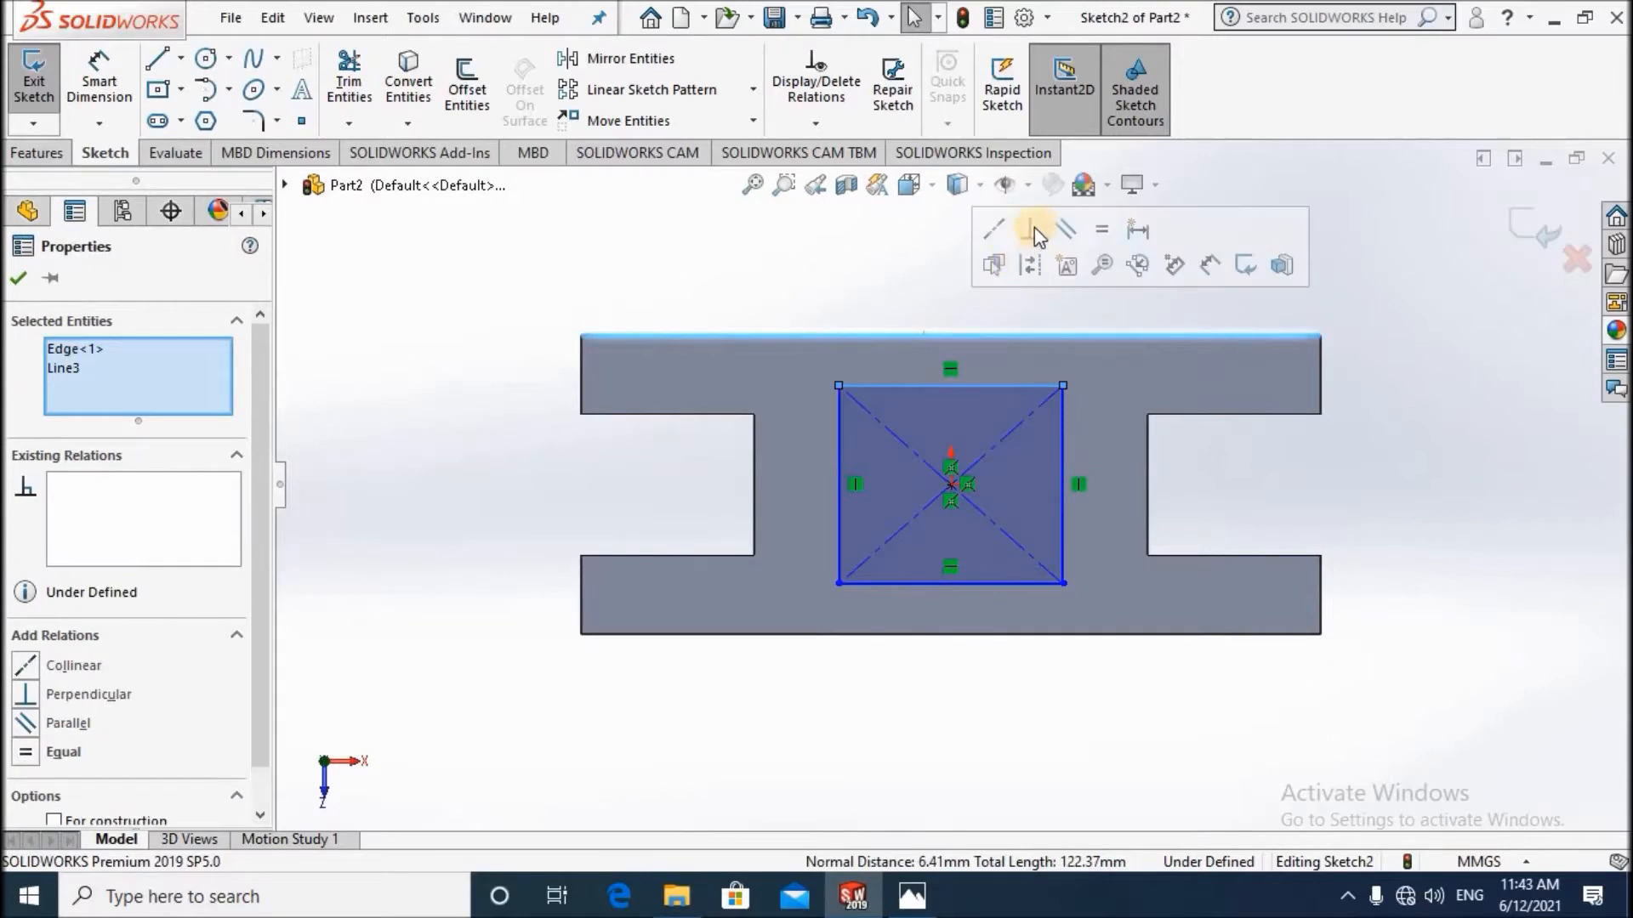
{"action": "left_click", "coordinate": [992, 228]}
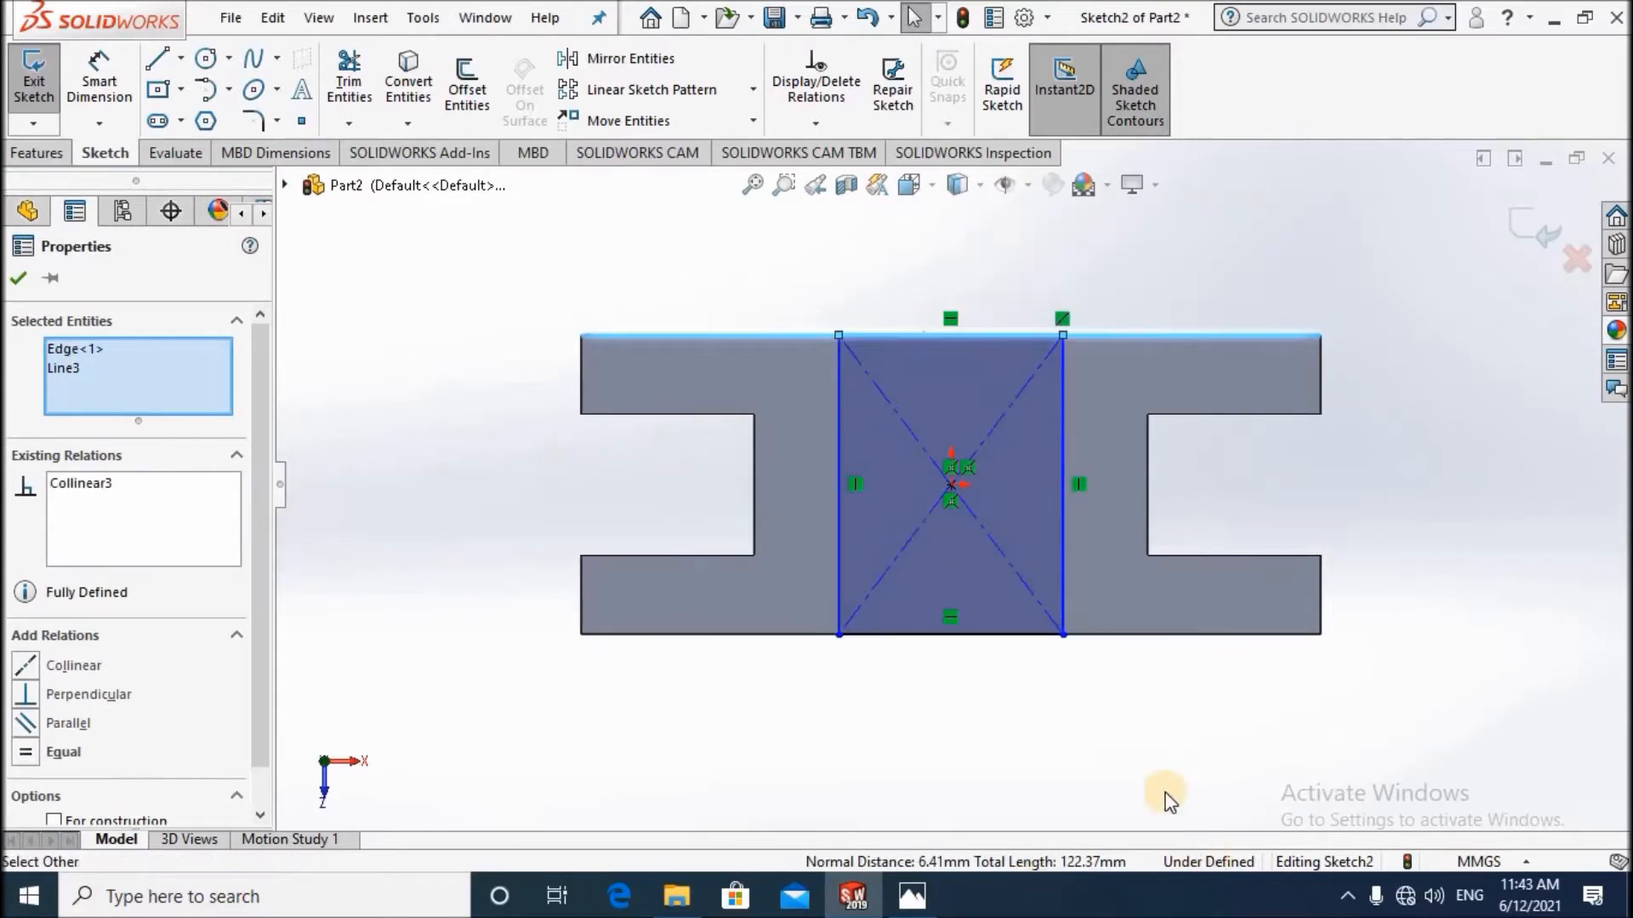
{"action": "left_click", "coordinate": [19, 278]}
Dimension the center rectangle's width to 32 mm between its two vertical sides.
{"action": "left_click", "coordinate": [99, 78]}
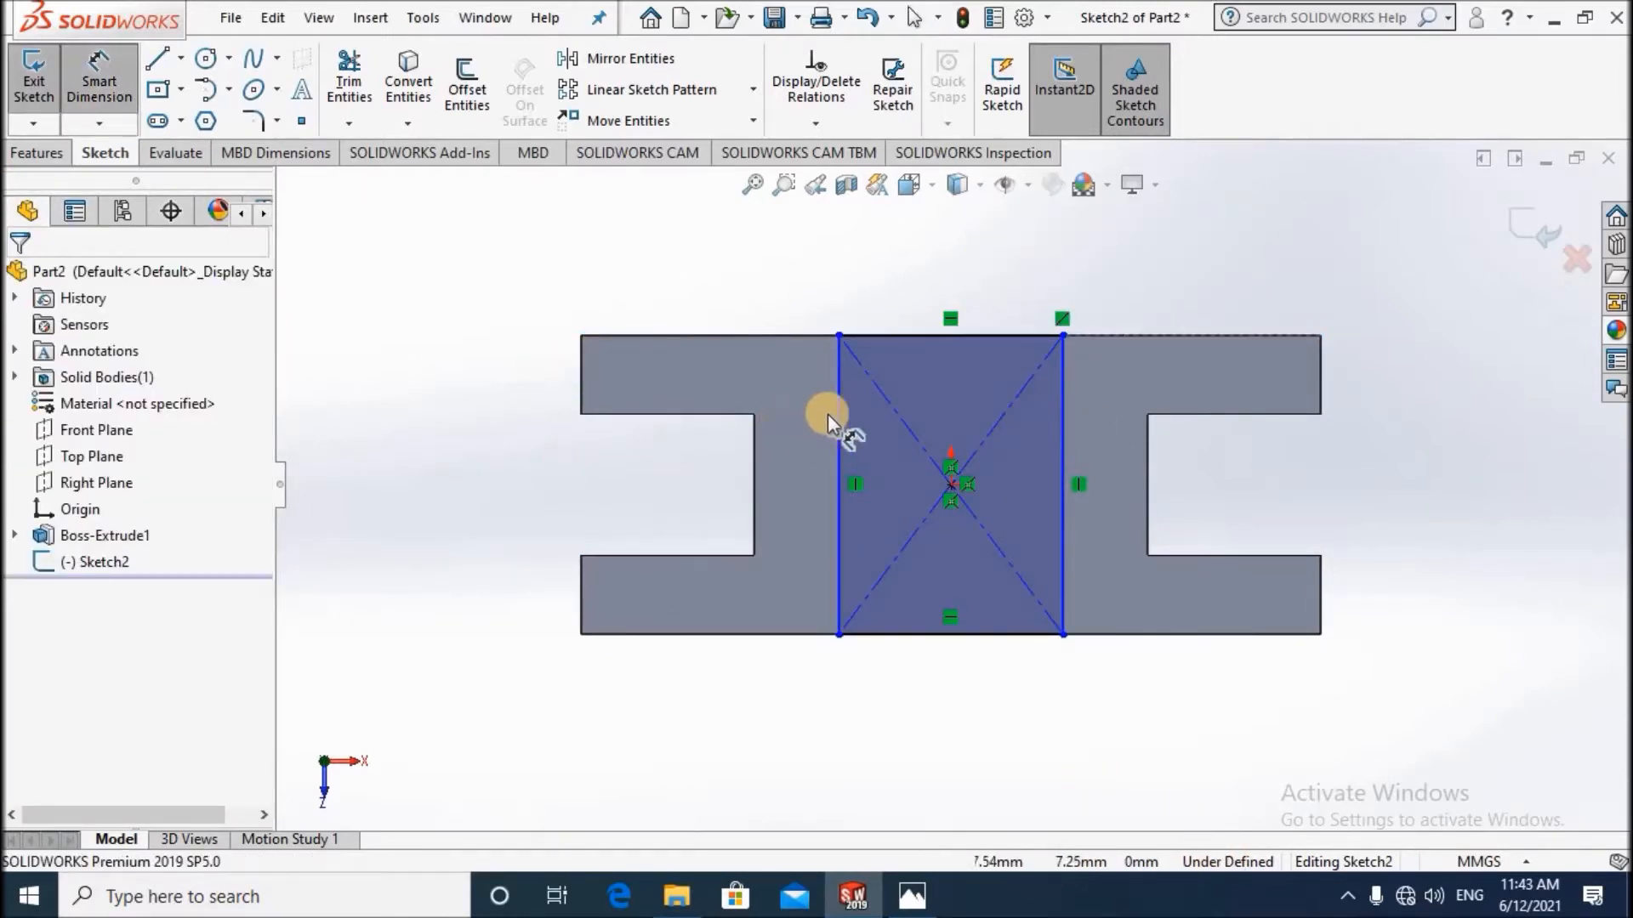
{"action": "left_click", "coordinate": [1063, 435]}
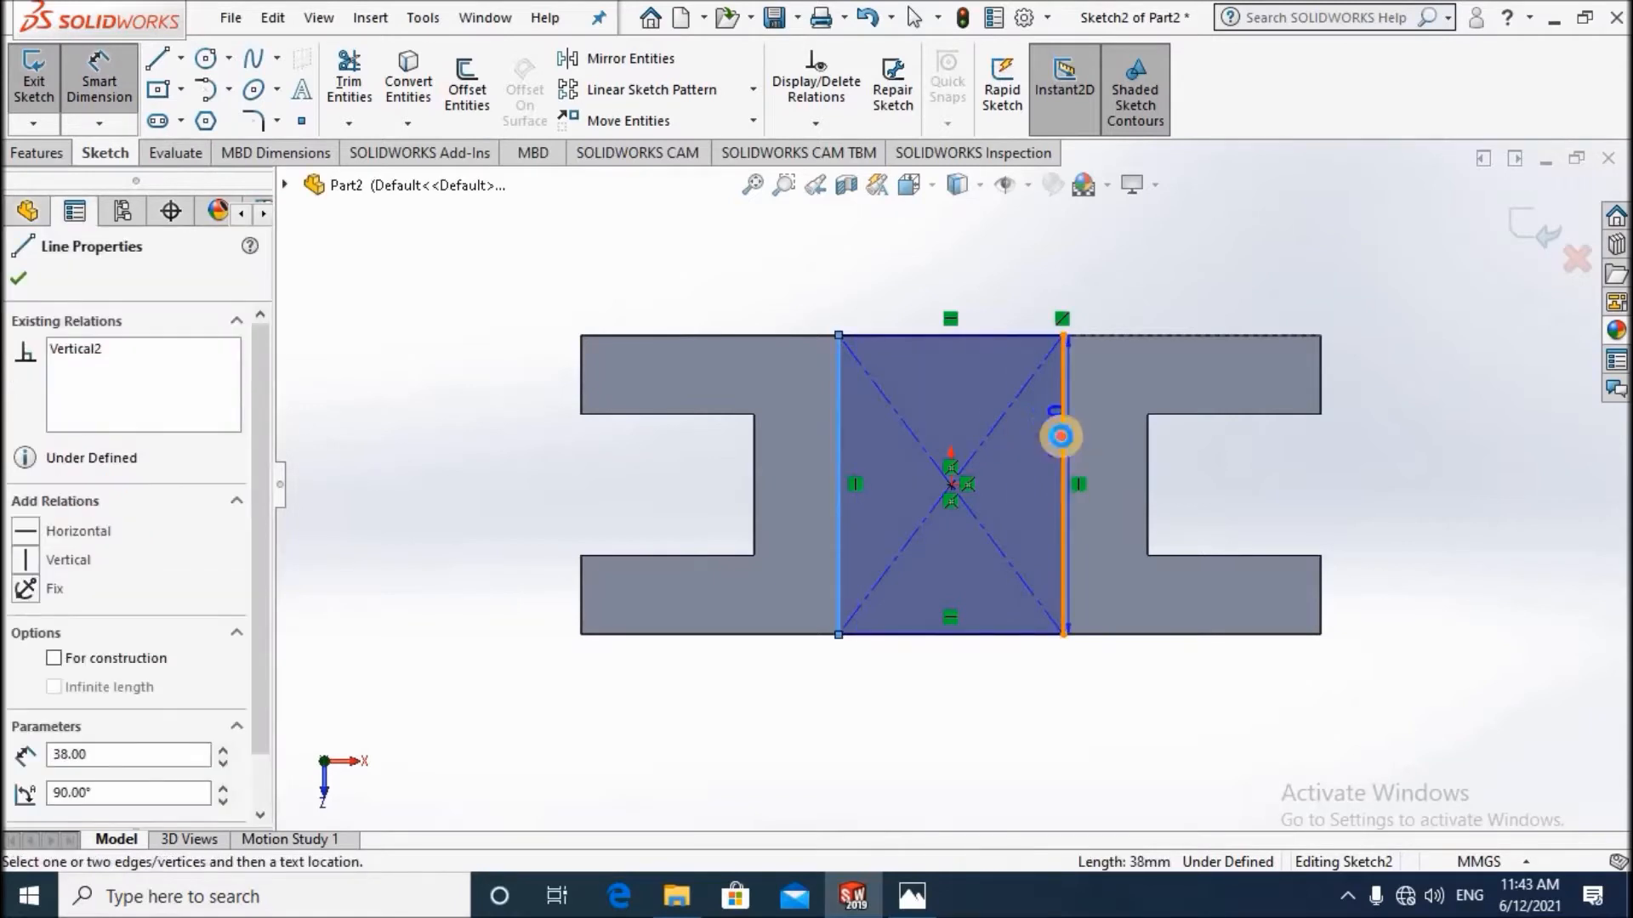
{"action": "left_click", "coordinate": [916, 260]}
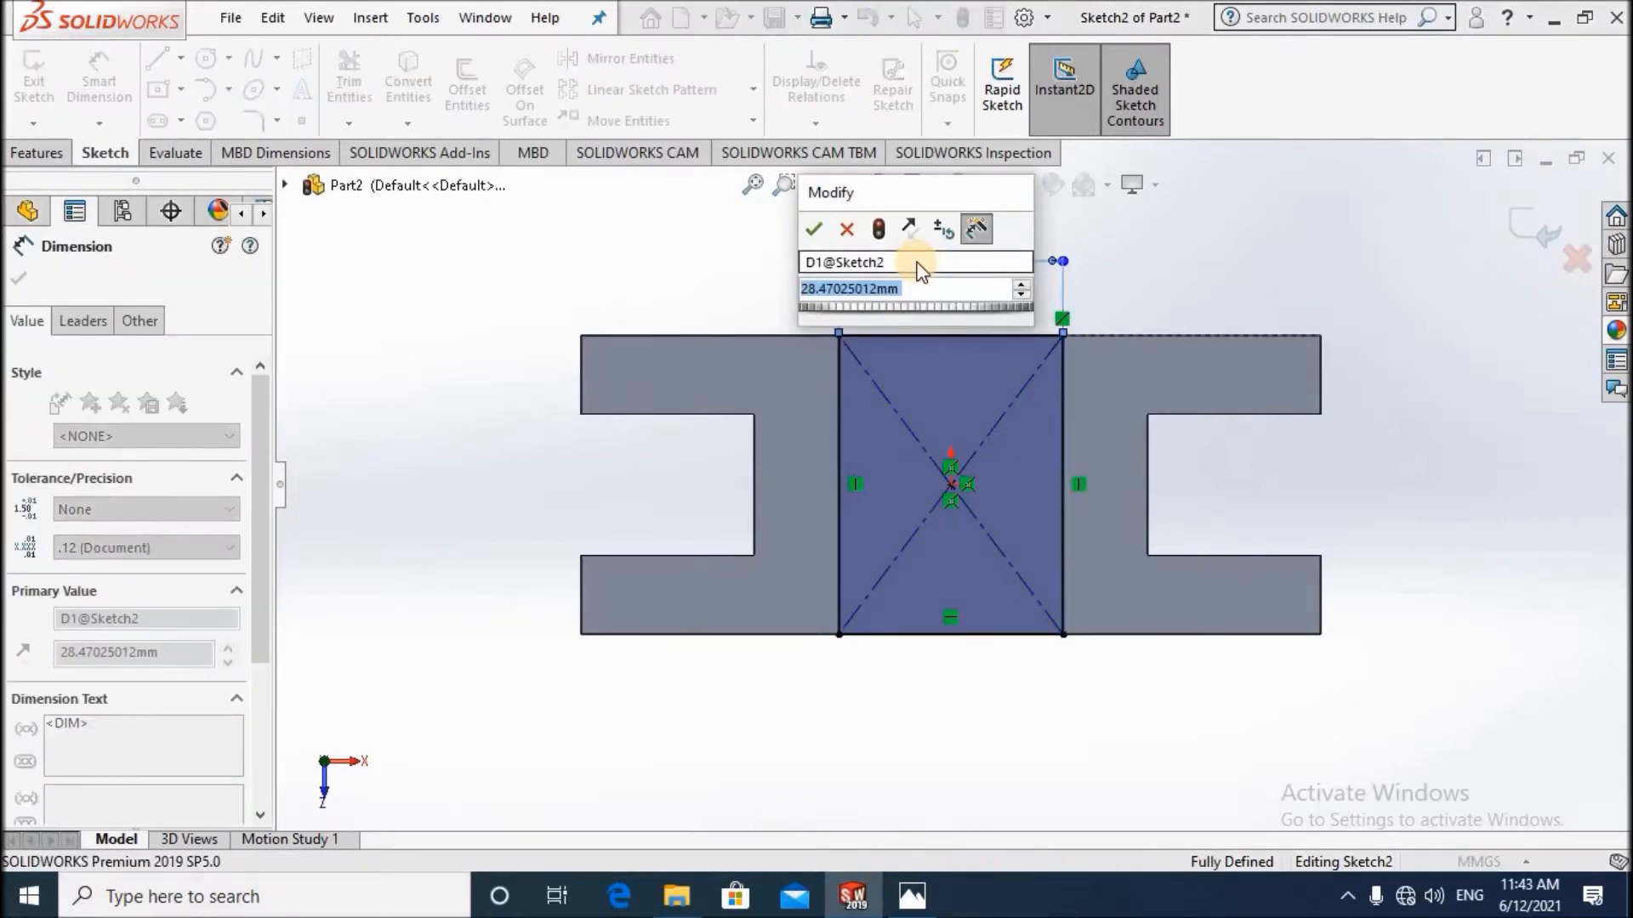
{"action": "key", "text": "Return"}
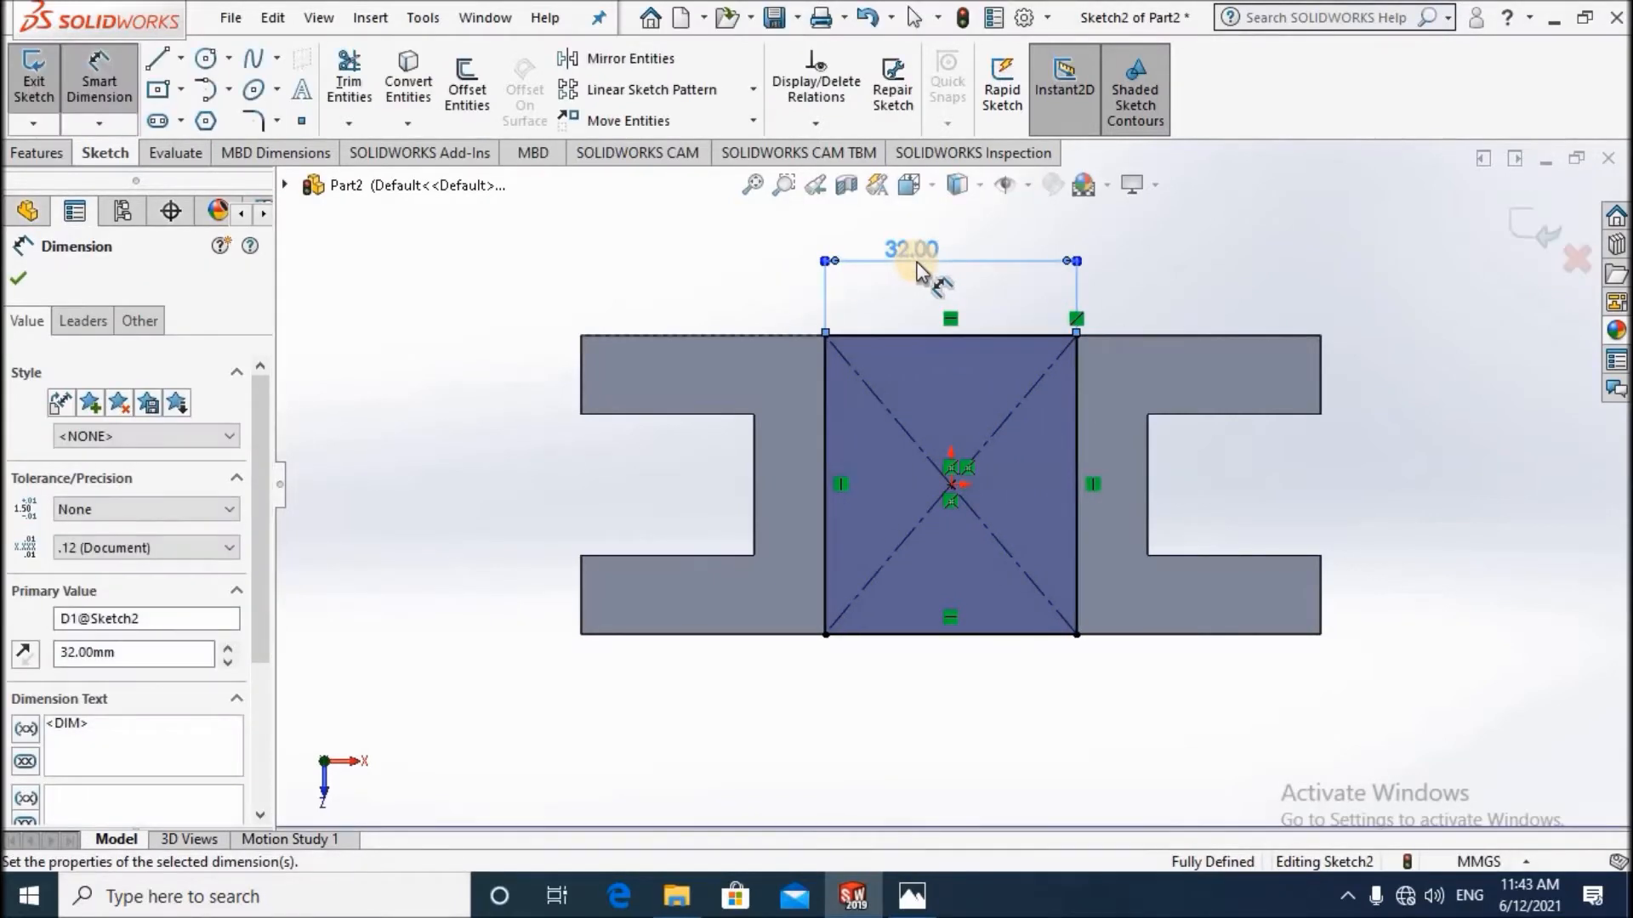
{"action": "key", "text": "Escape"}
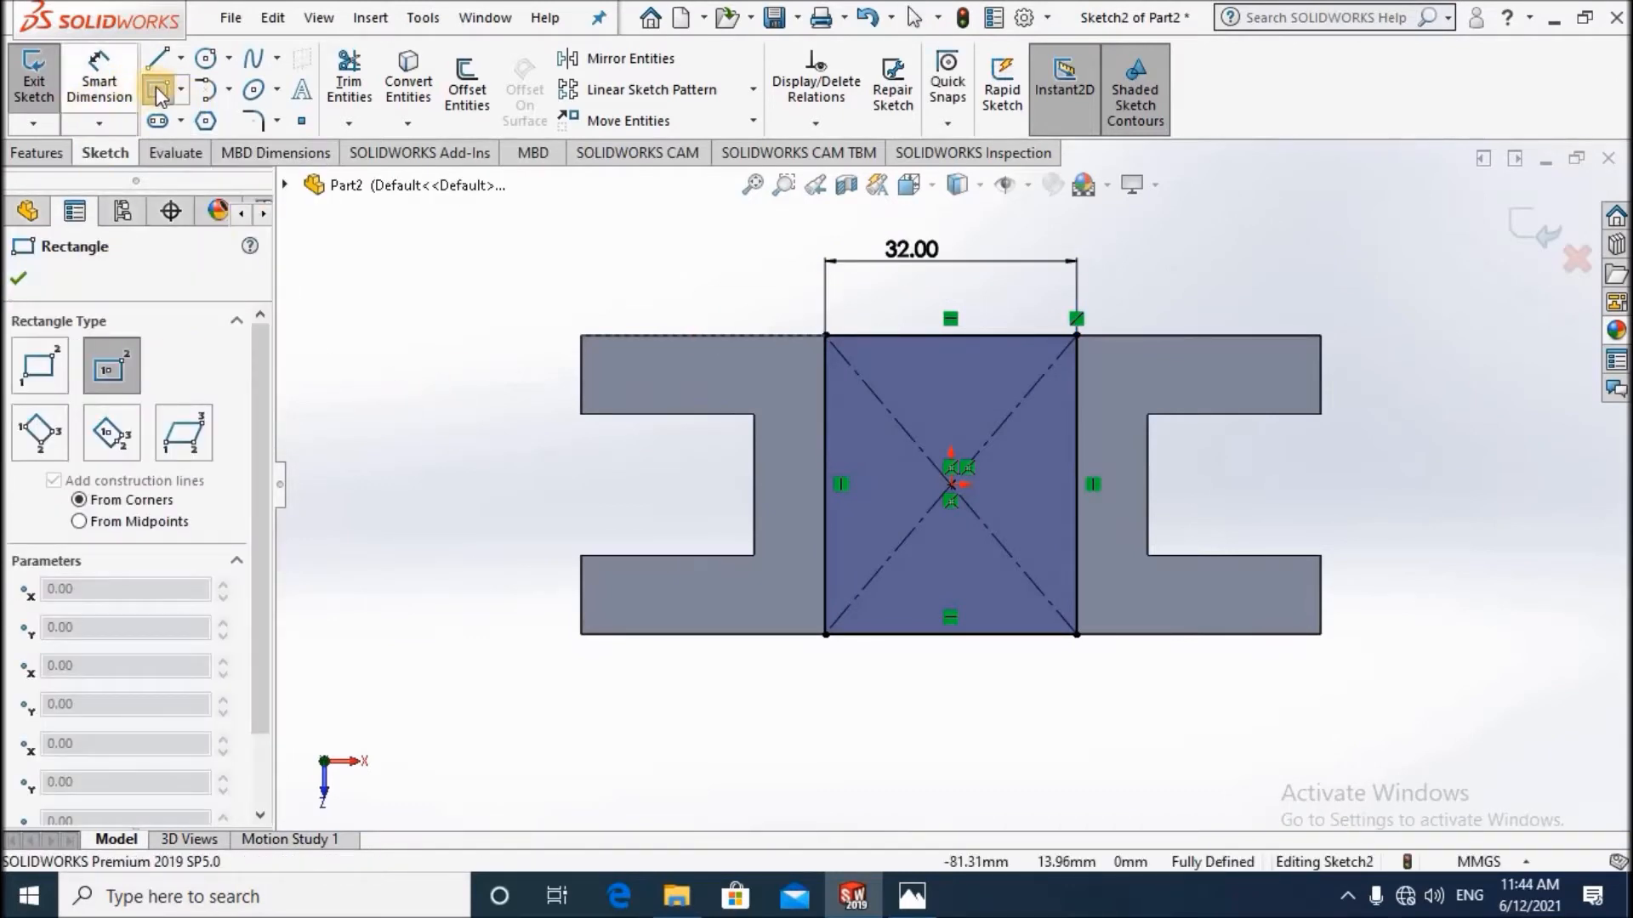
Draw a second center rectangle from the origin, about 19 mm wide and 9 mm high, inside the first one.
{"action": "left_click", "coordinate": [950, 486]}
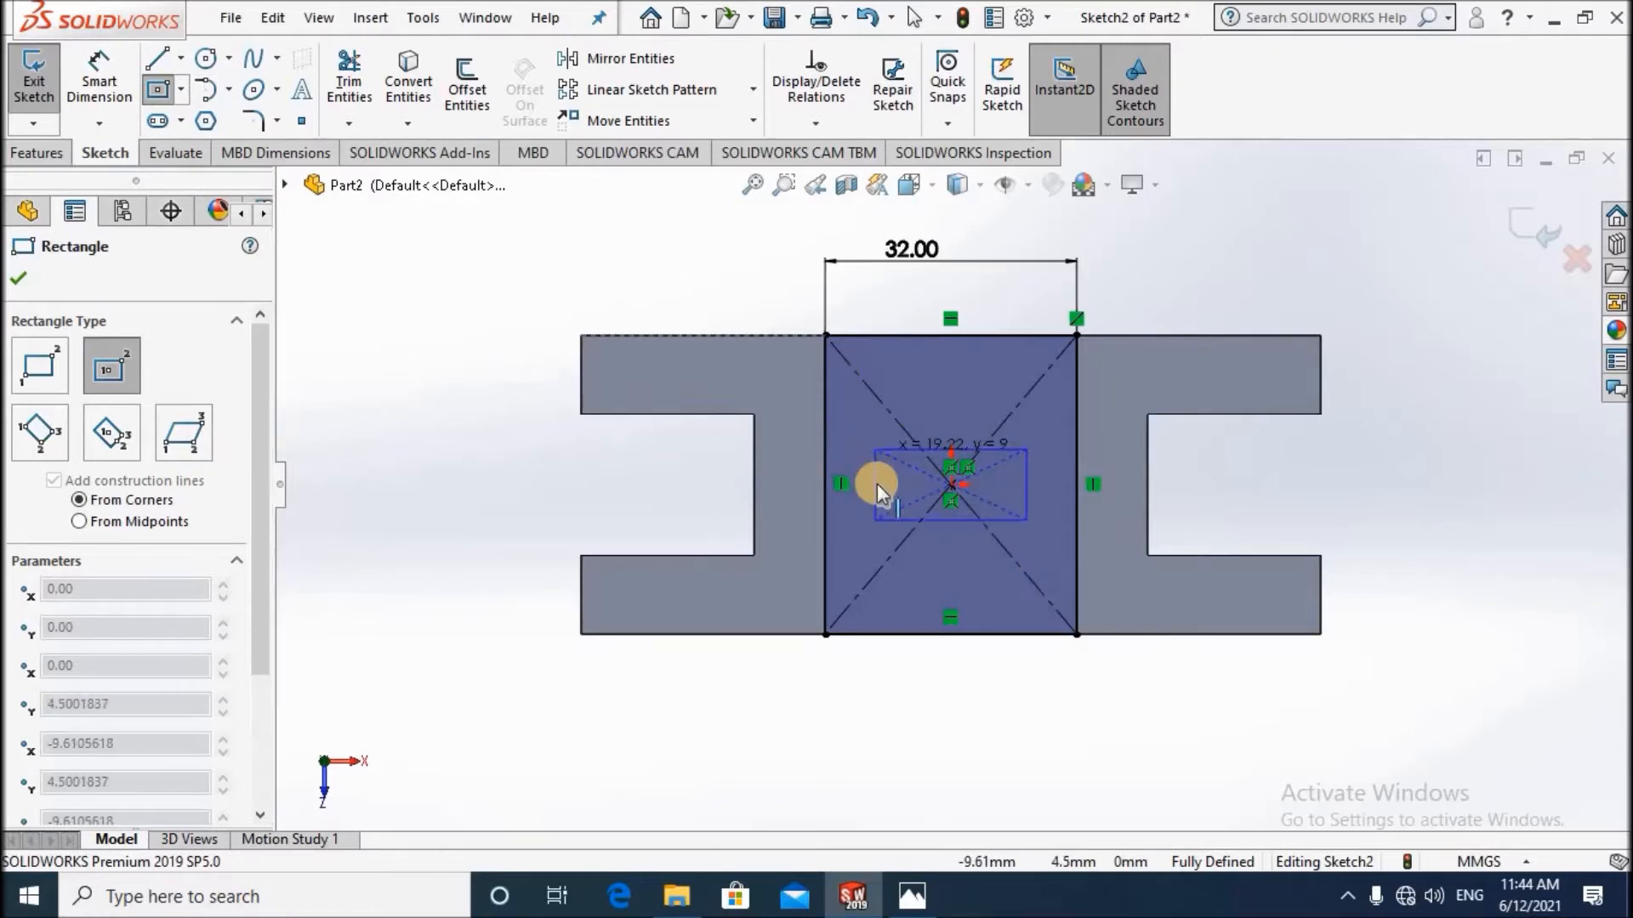
{"action": "left_click", "coordinate": [874, 479]}
{"action": "key", "text": "Escape"}
Make the inner rectangle's left side collinear with the left side of the 32 mm wide rectangle.
{"action": "left_click", "coordinate": [827, 456]}
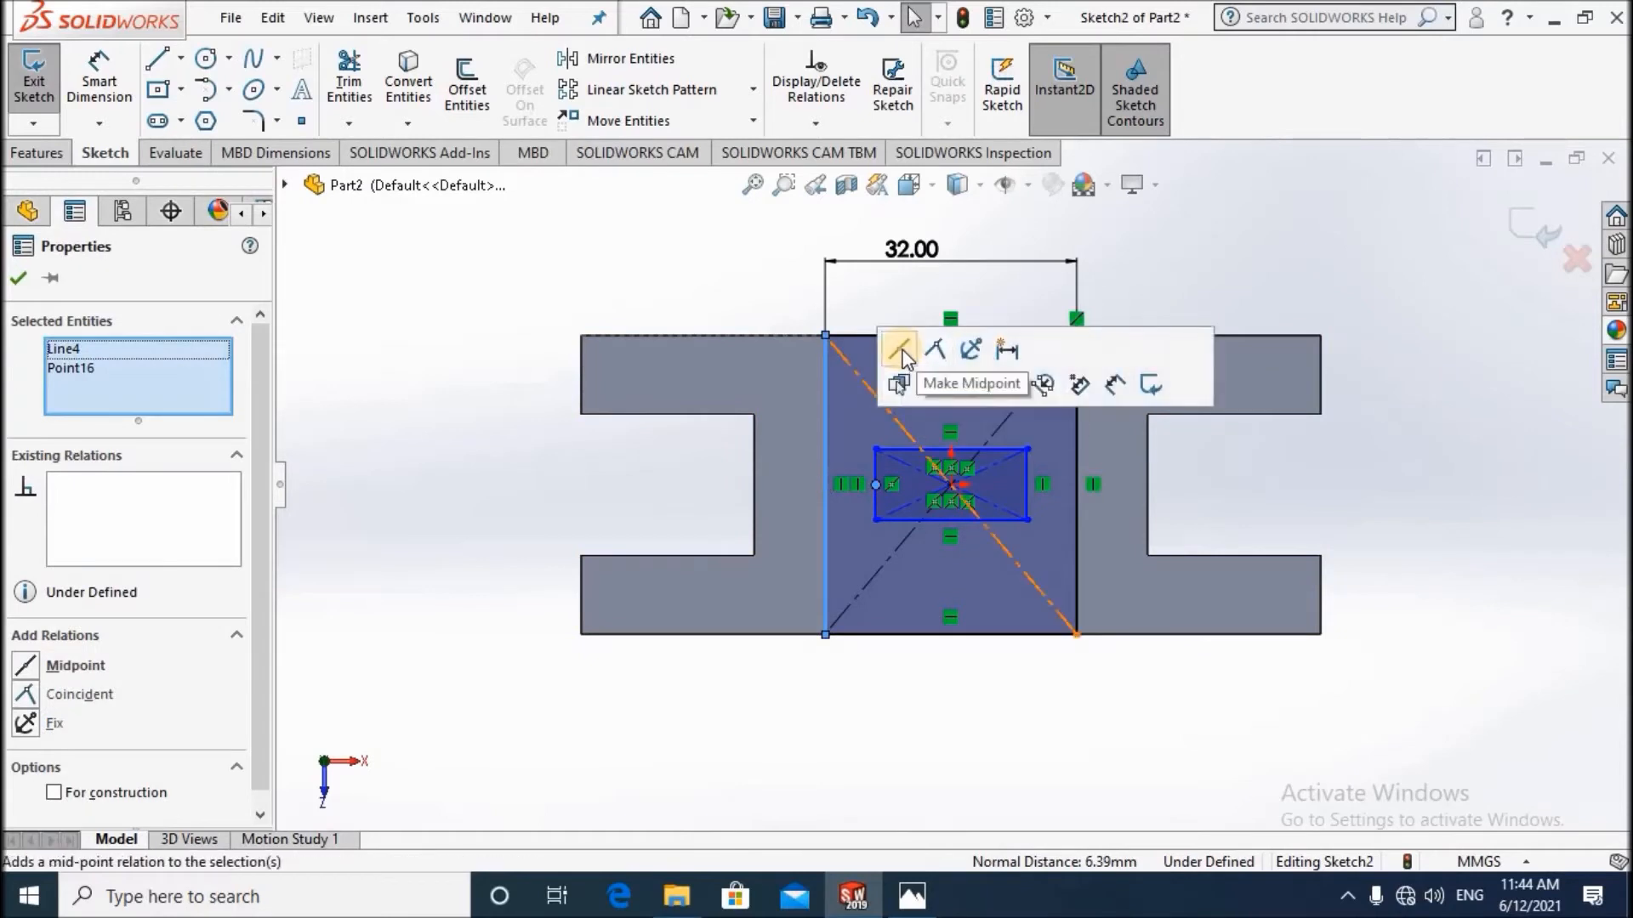
{"action": "key", "text": "Escape"}
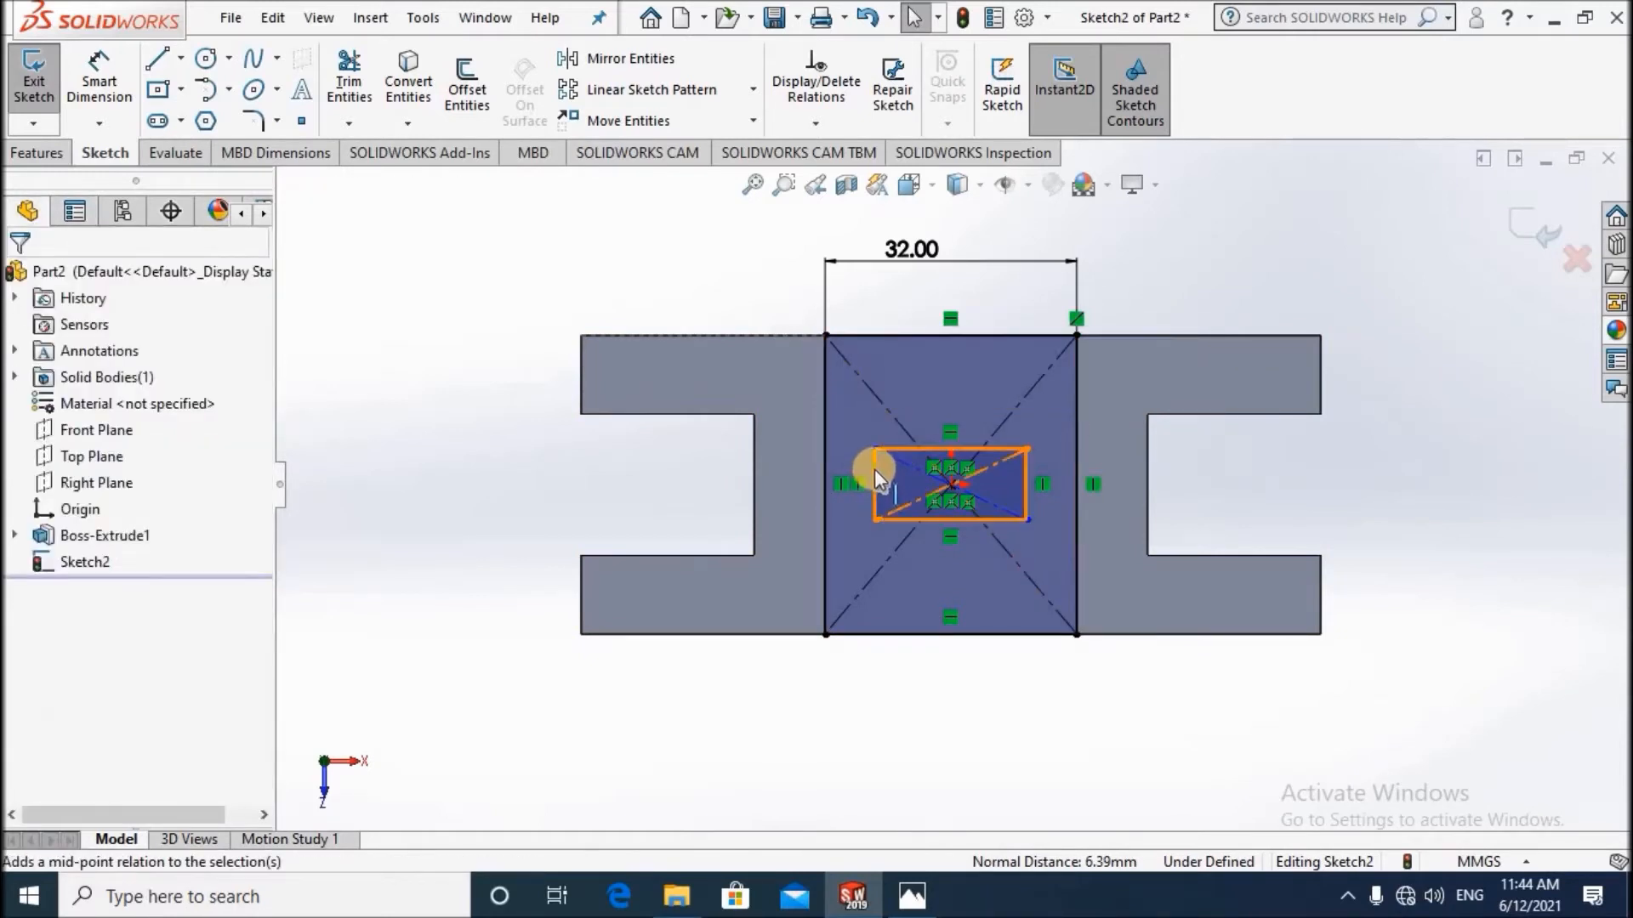
{"action": "left_click", "coordinate": [827, 460]}
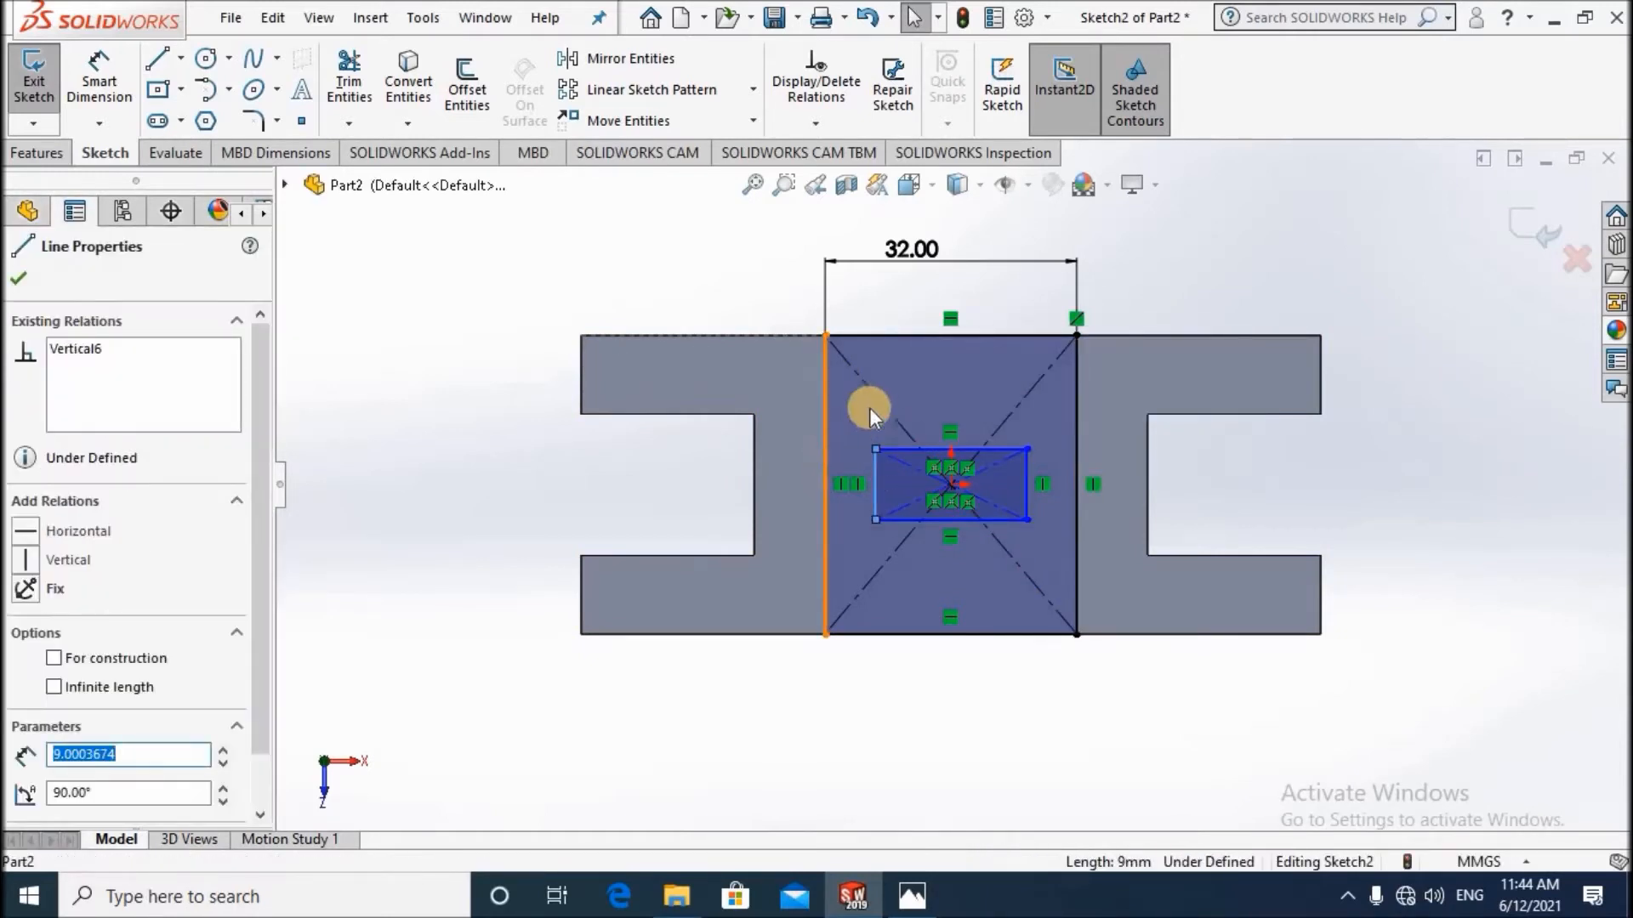
{"action": "left_click", "coordinate": [875, 464], "text": "ctrl"}
{"action": "left_click", "coordinate": [970, 352]}
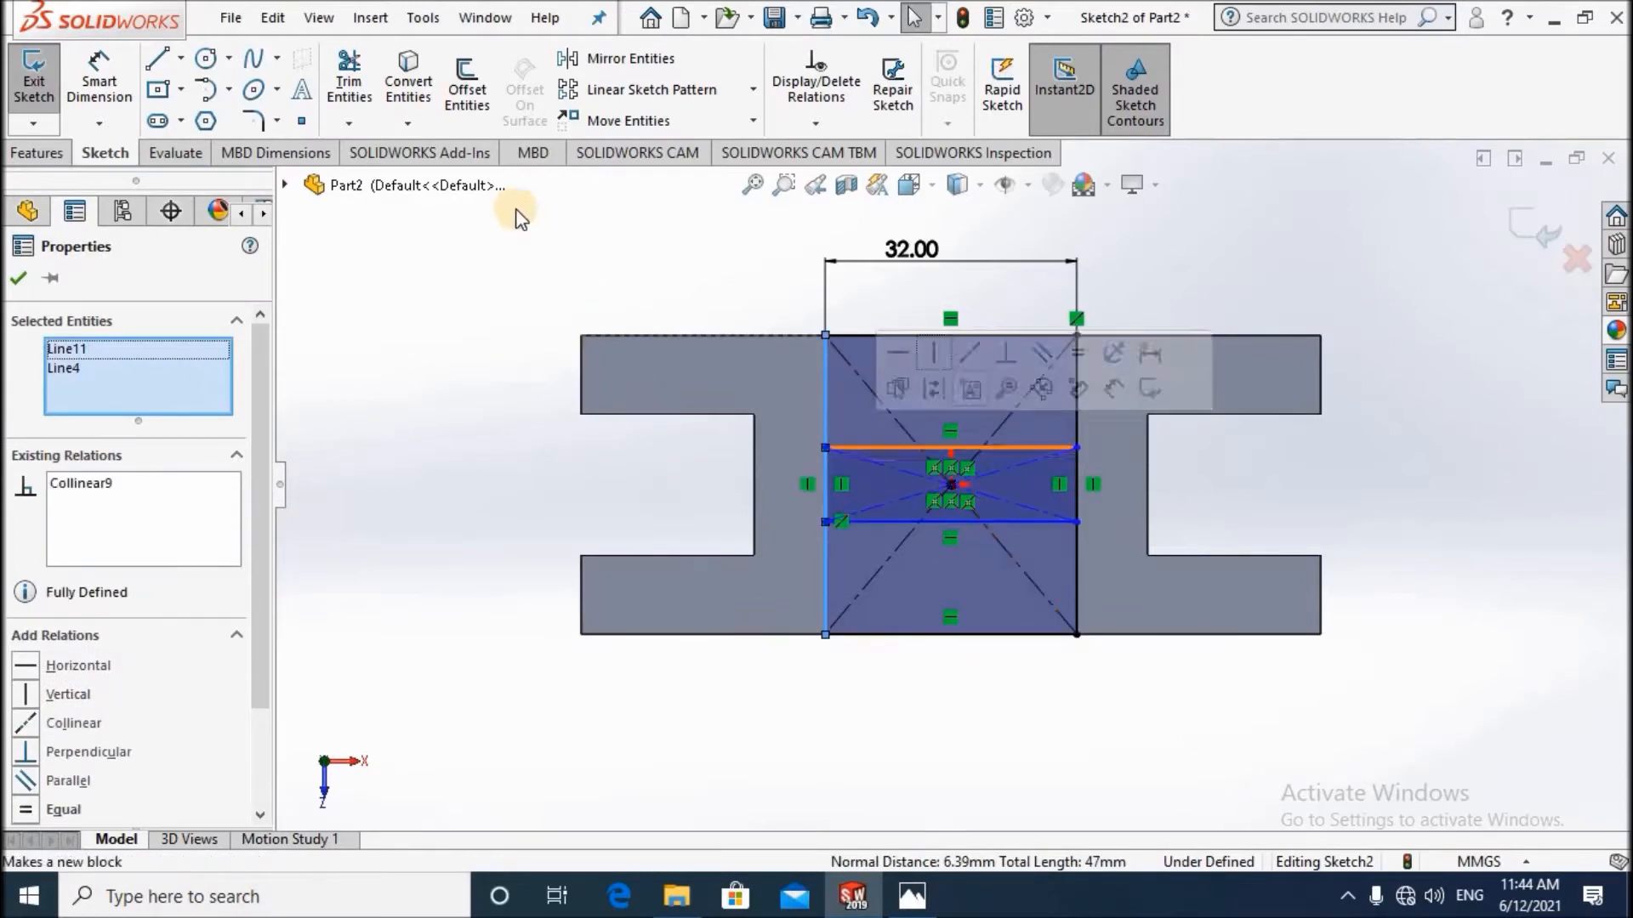
Dimension the inner rectangle's height to 8 mm between its two horizontal lines.
{"action": "left_click", "coordinate": [99, 70]}
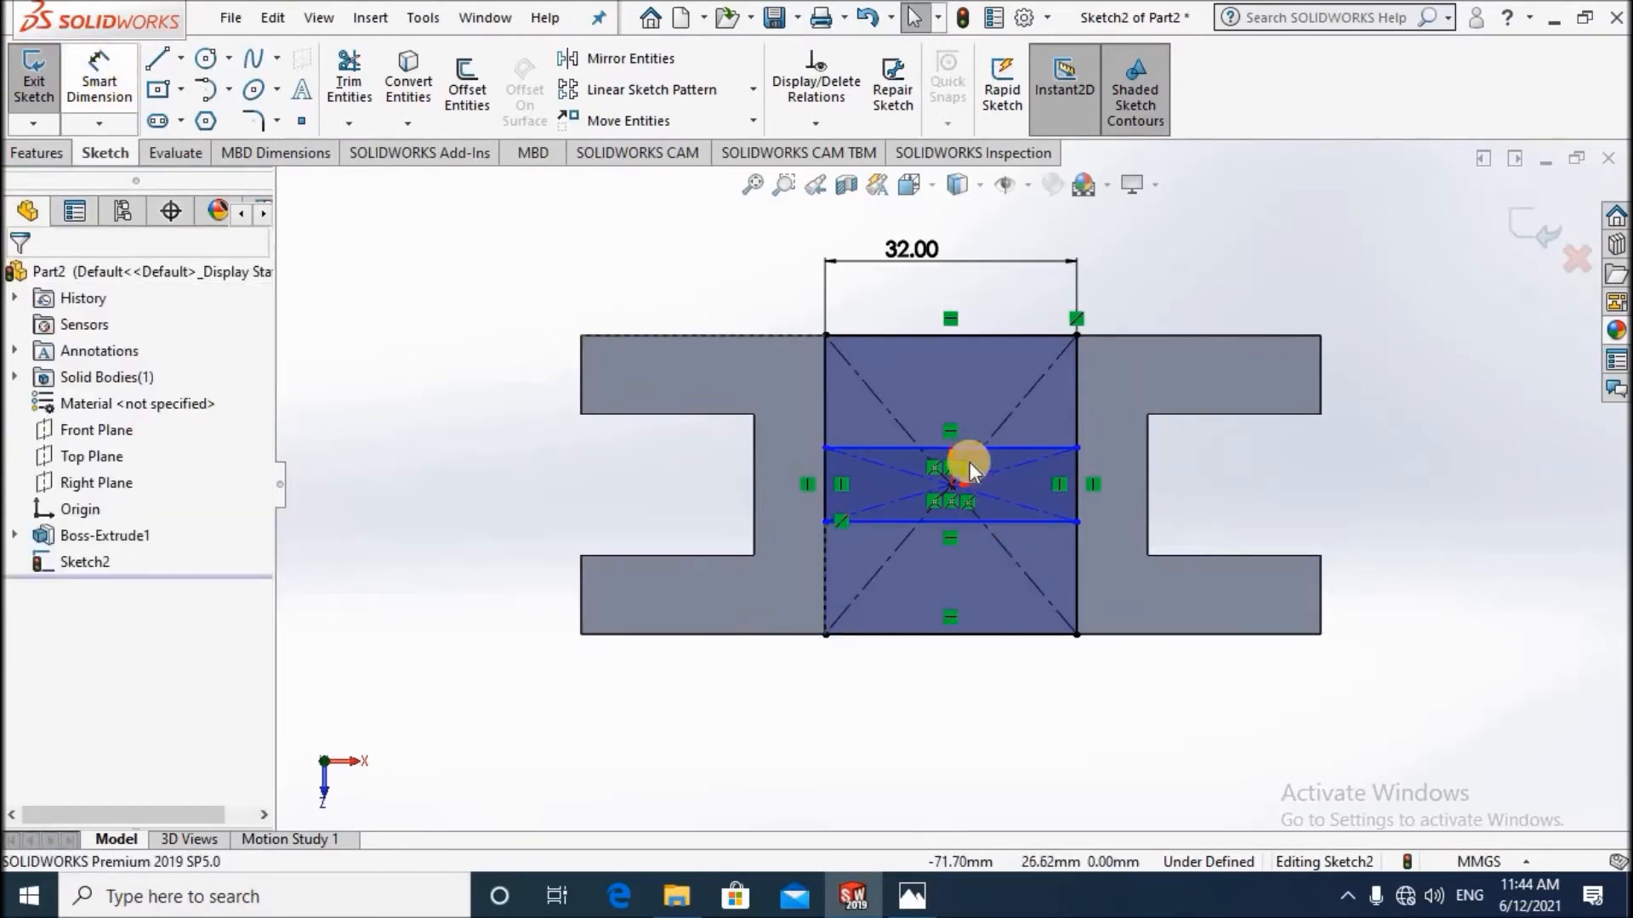
{"action": "left_click", "coordinate": [886, 448]}
{"action": "left_click", "coordinate": [889, 522]}
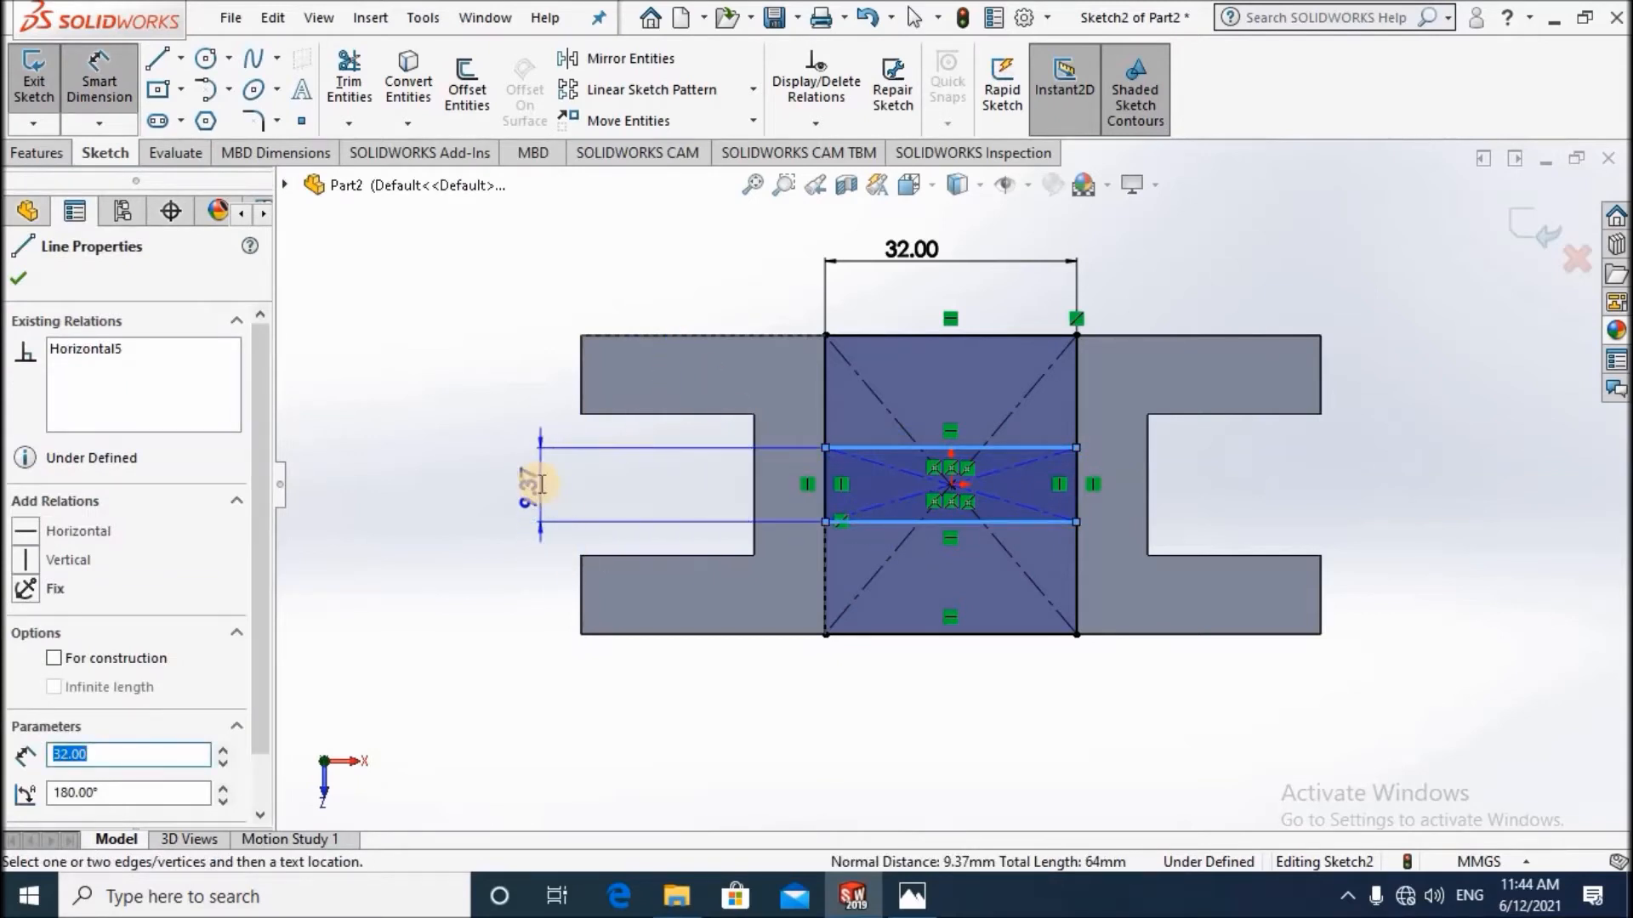
{"action": "left_click", "coordinate": [541, 483]}
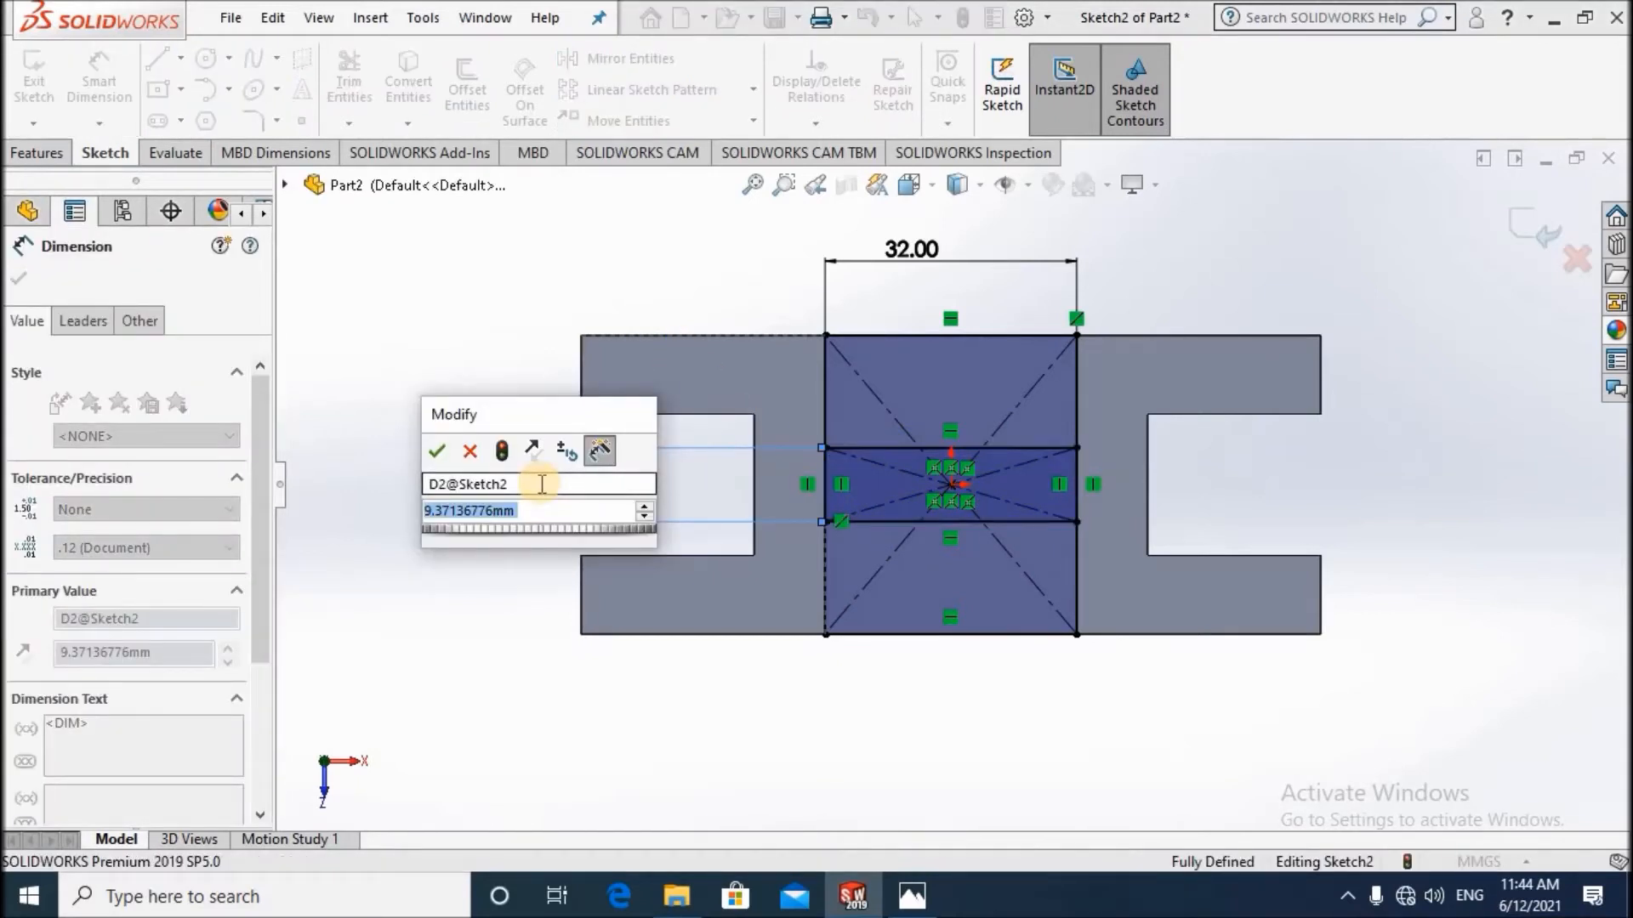
{"action": "type", "text": "8"}
{"action": "key", "text": "Return"}
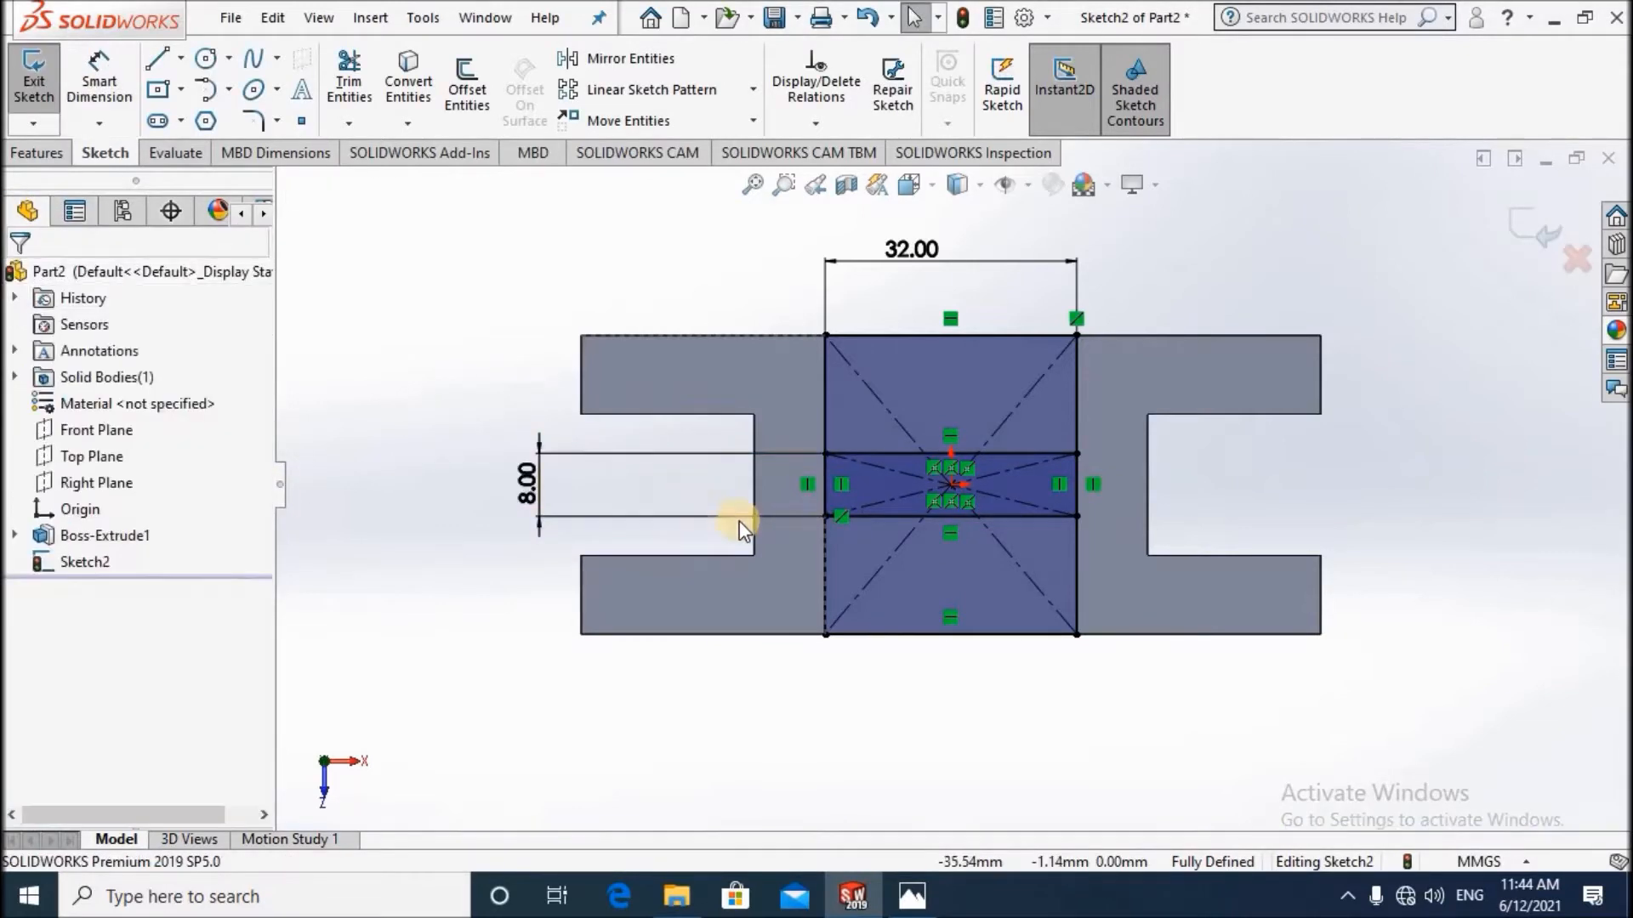
Extrude the two regions on either side of the 8 mm strip to a blind depth of 45-18 mm.
{"action": "scroll", "coordinate": [732, 370], "scroll_direction": "up", "scroll_amount": 3}
{"action": "middle_click_drag", "start_coordinate": [856, 327], "coordinate": [923, 17]}
{"action": "middle_click_drag", "start_coordinate": [934, 461], "coordinate": [973, 452]}
{"action": "scroll", "coordinate": [973, 452], "scroll_direction": "down", "scroll_amount": 5}
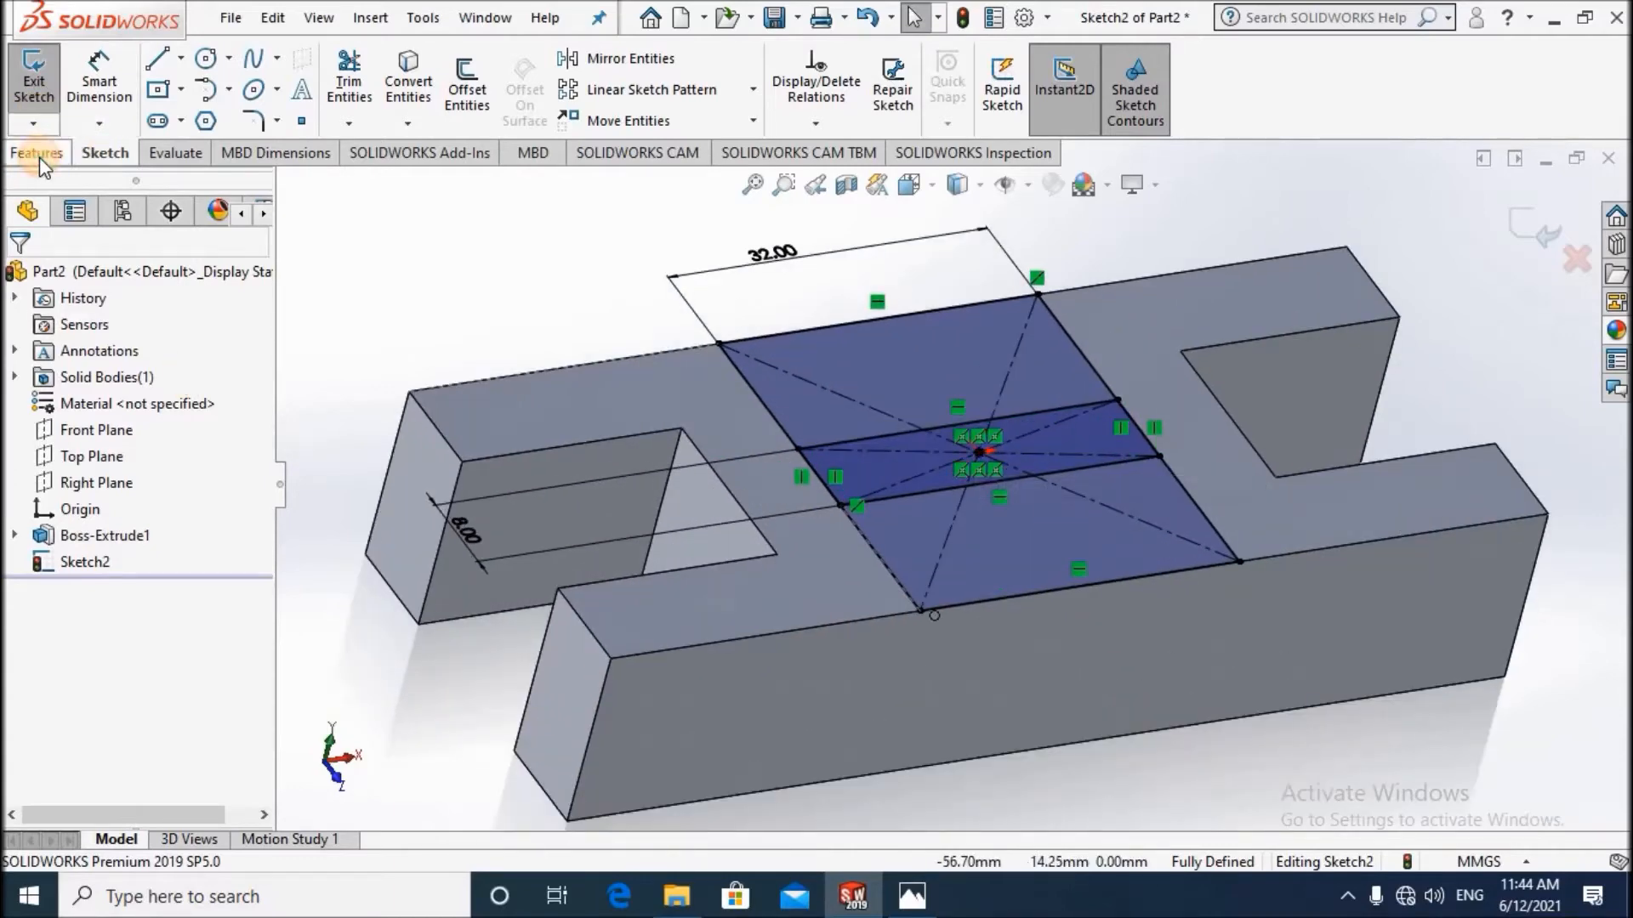
{"action": "left_click", "coordinate": [40, 157]}
{"action": "left_click", "coordinate": [44, 85]}
{"action": "left_click", "coordinate": [930, 384]}
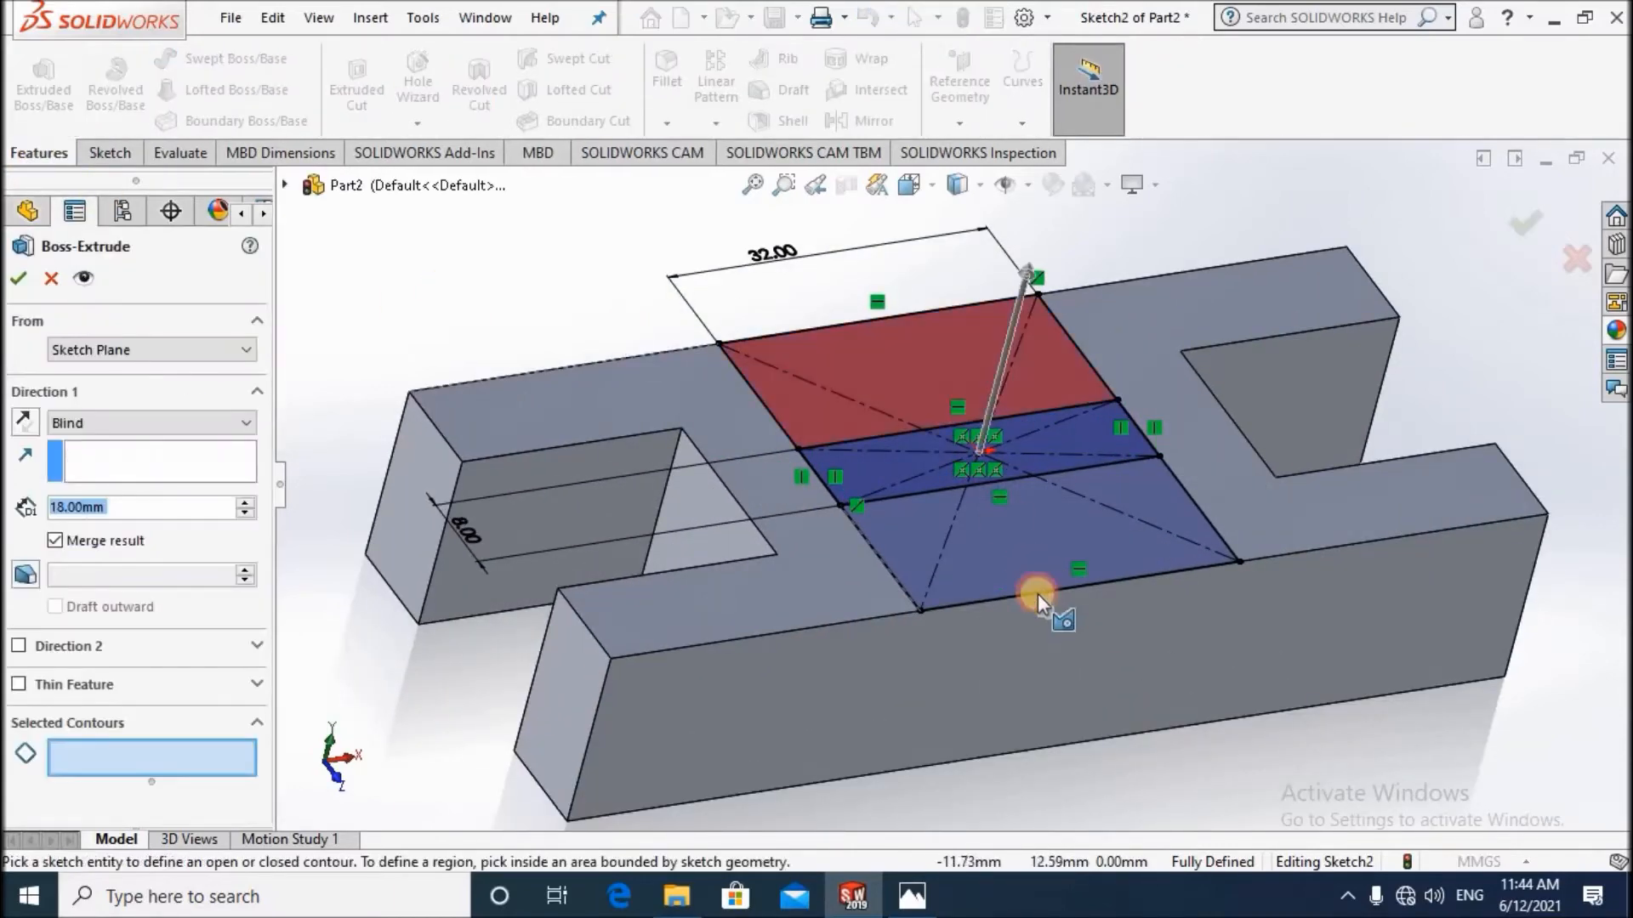
{"action": "left_click", "coordinate": [995, 578]}
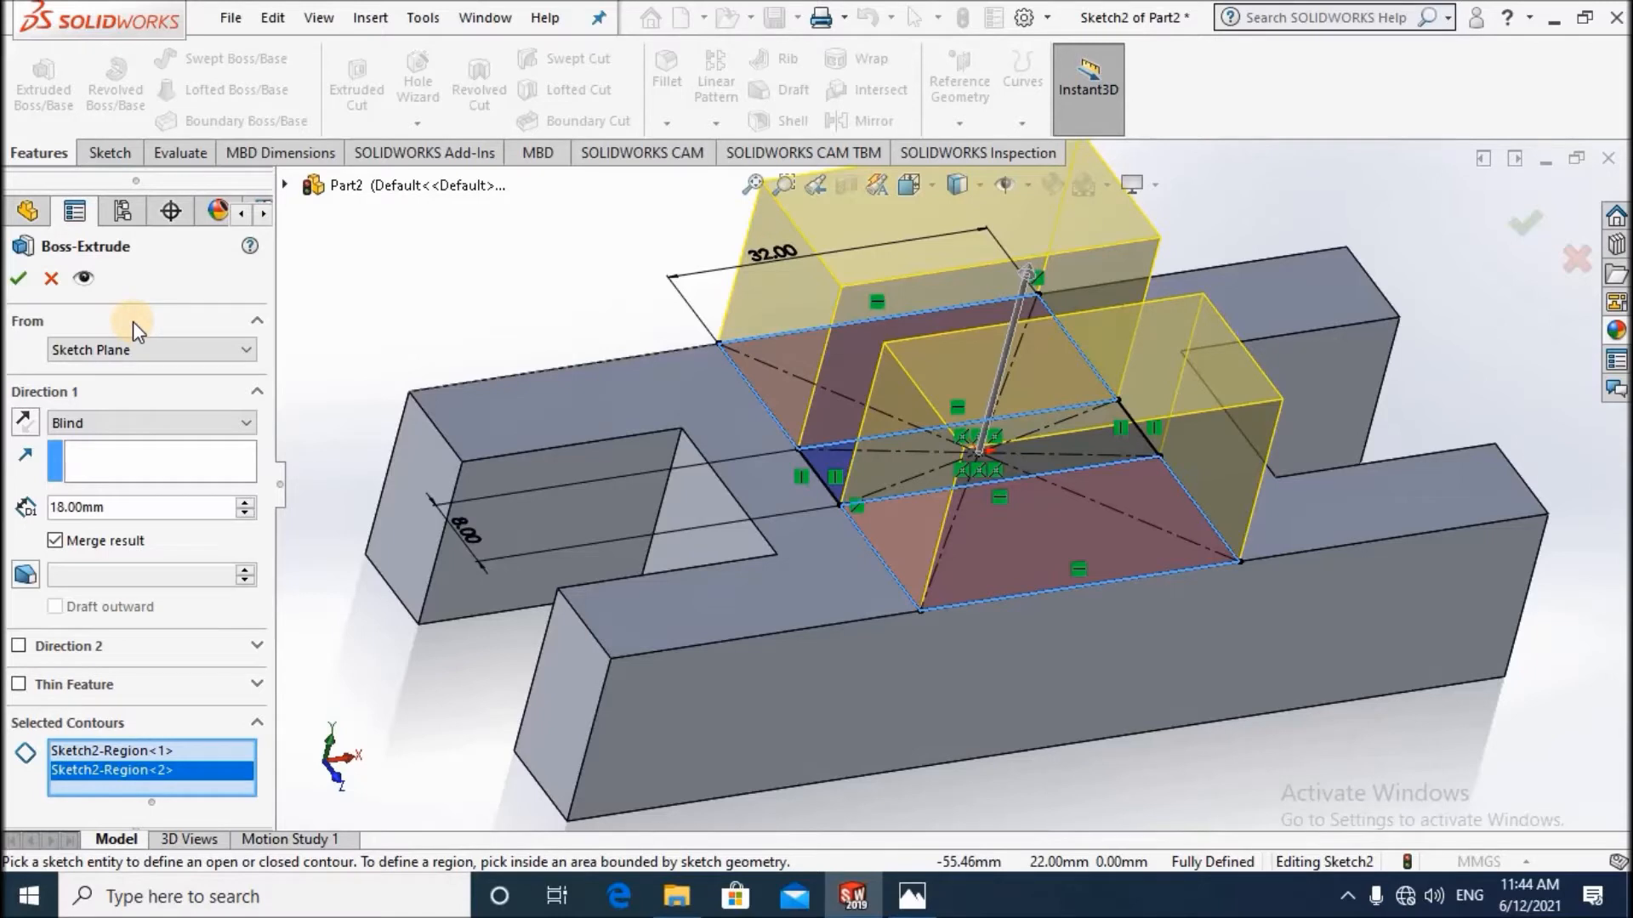
{"action": "left_click_drag", "start_coordinate": [127, 508], "coordinate": [4, 536]}
{"action": "type", "text": "45-18"}
{"action": "key", "text": "Return"}
{"action": "left_click", "coordinate": [17, 279]}
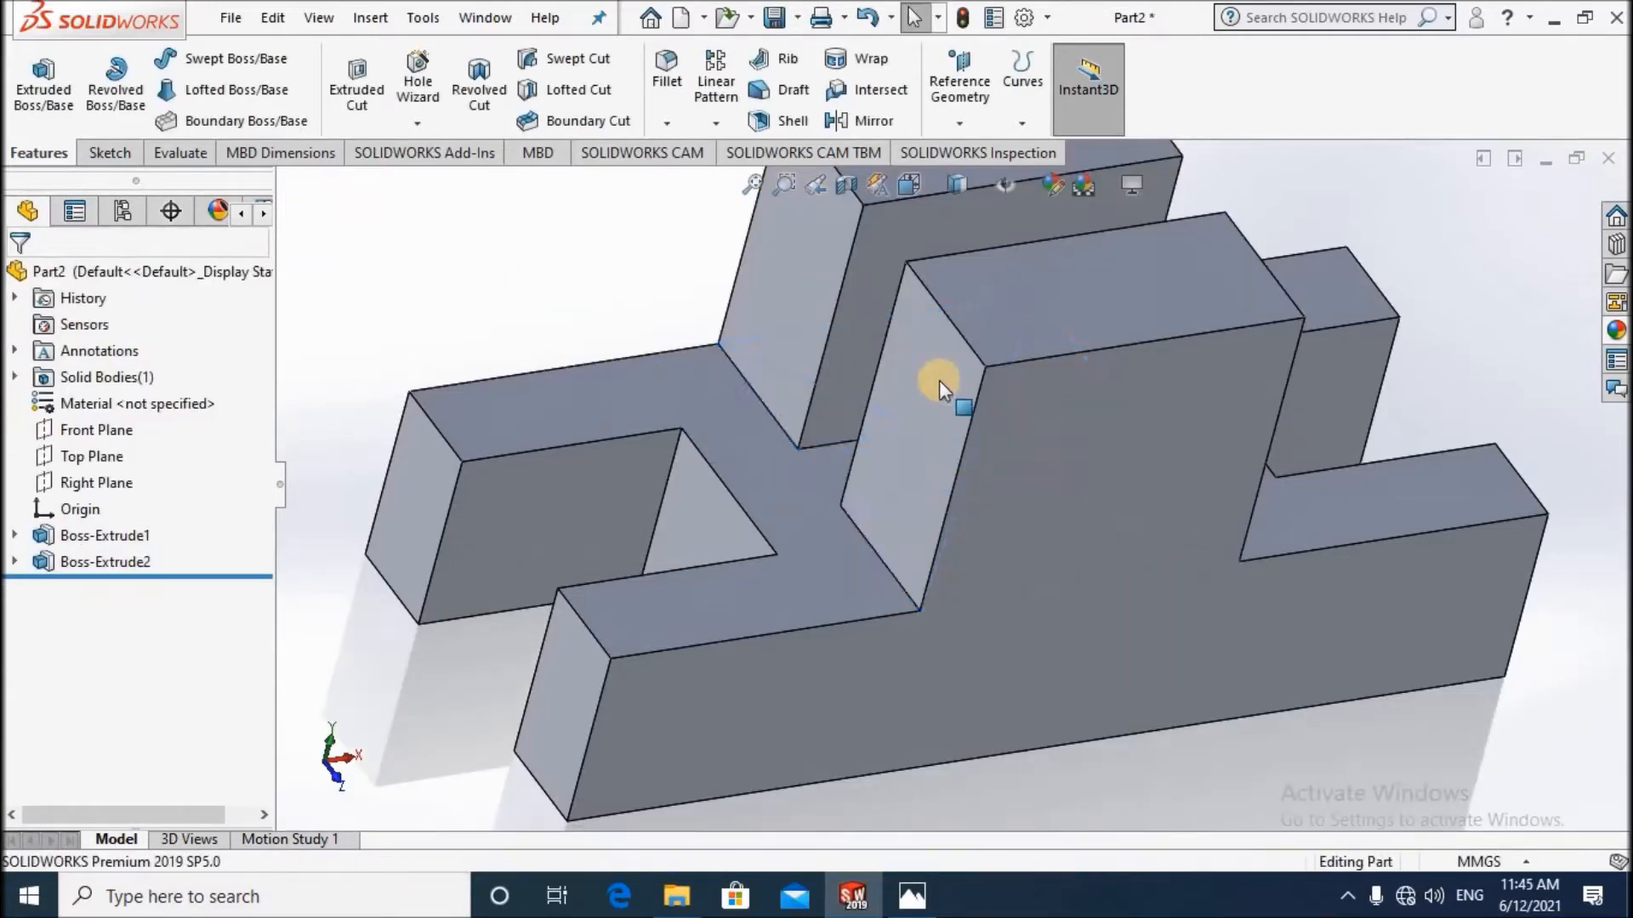
Extrude the 8 mm middle strip region of Sketch2, between the two raised posts, to a blind depth of 45-18-16 mm.
{"action": "scroll", "coordinate": [950, 491], "scroll_direction": "up", "scroll_amount": 3}
{"action": "middle_click_drag", "start_coordinate": [973, 568], "coordinate": [991, 469]}
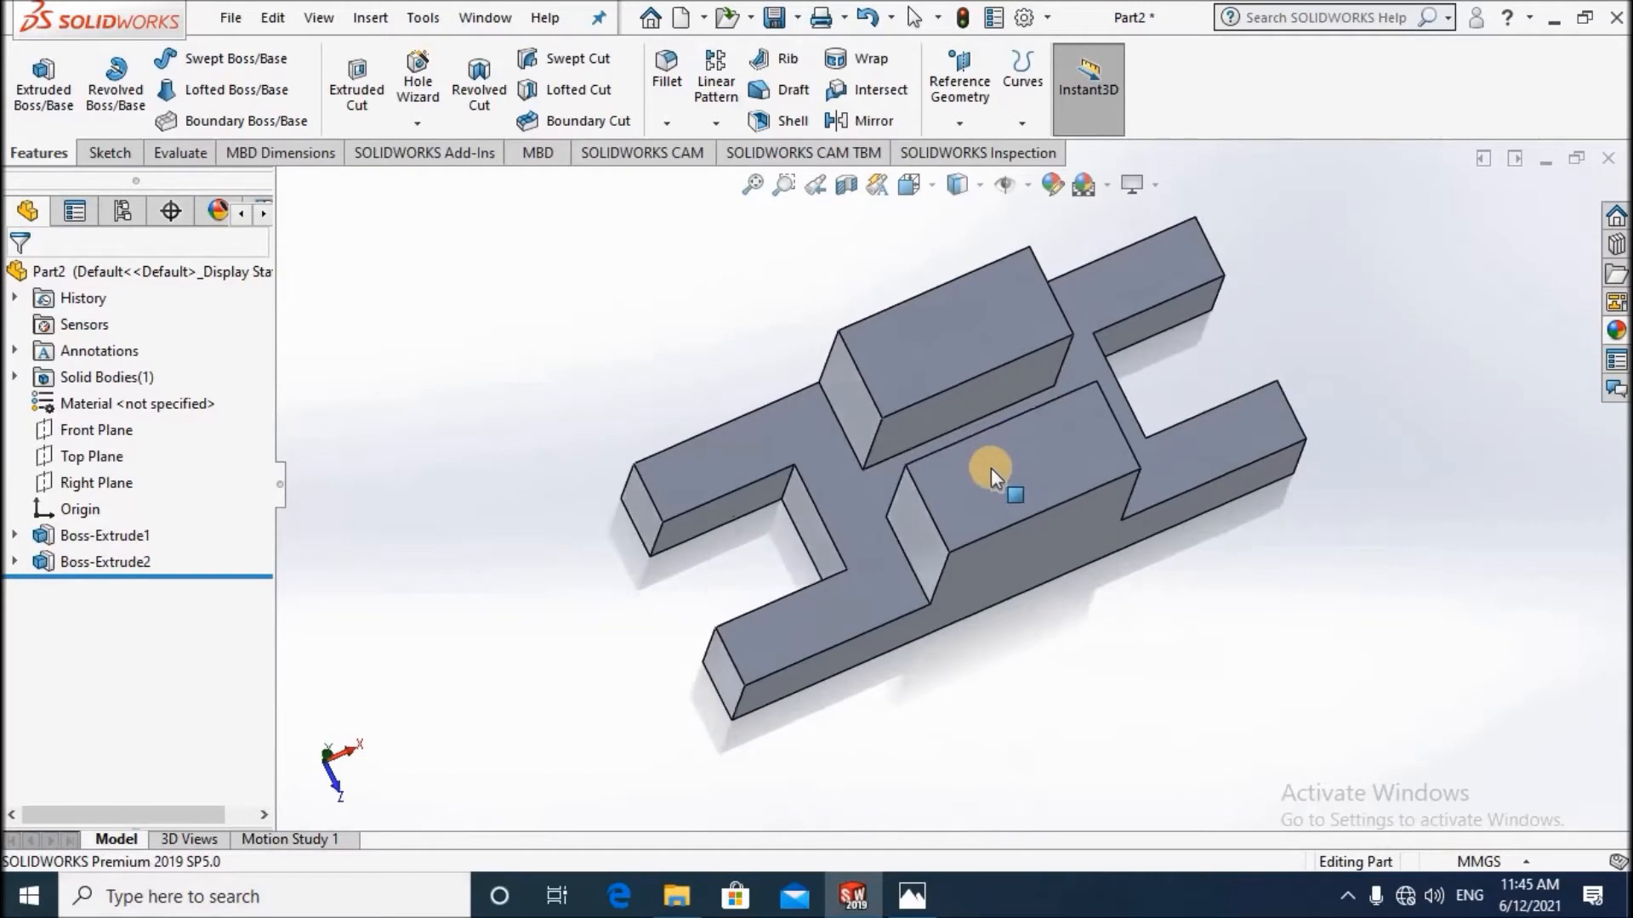
{"action": "scroll", "coordinate": [1021, 459], "scroll_direction": "down", "scroll_amount": 3}
{"action": "left_click", "coordinate": [41, 95]}
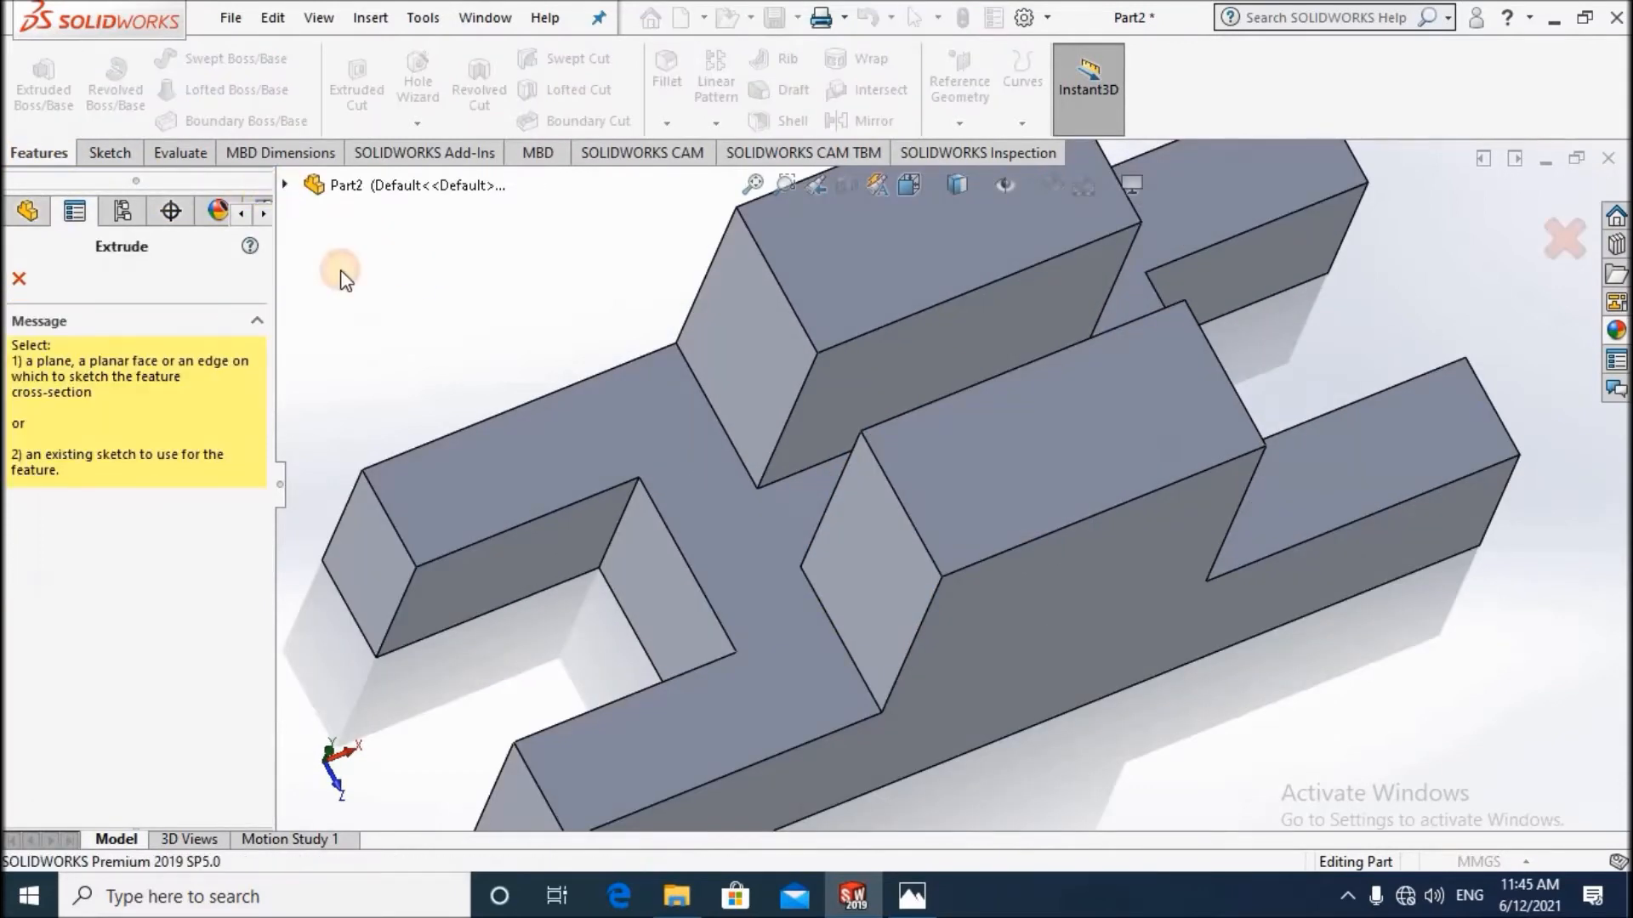
{"action": "left_click", "coordinate": [401, 502]}
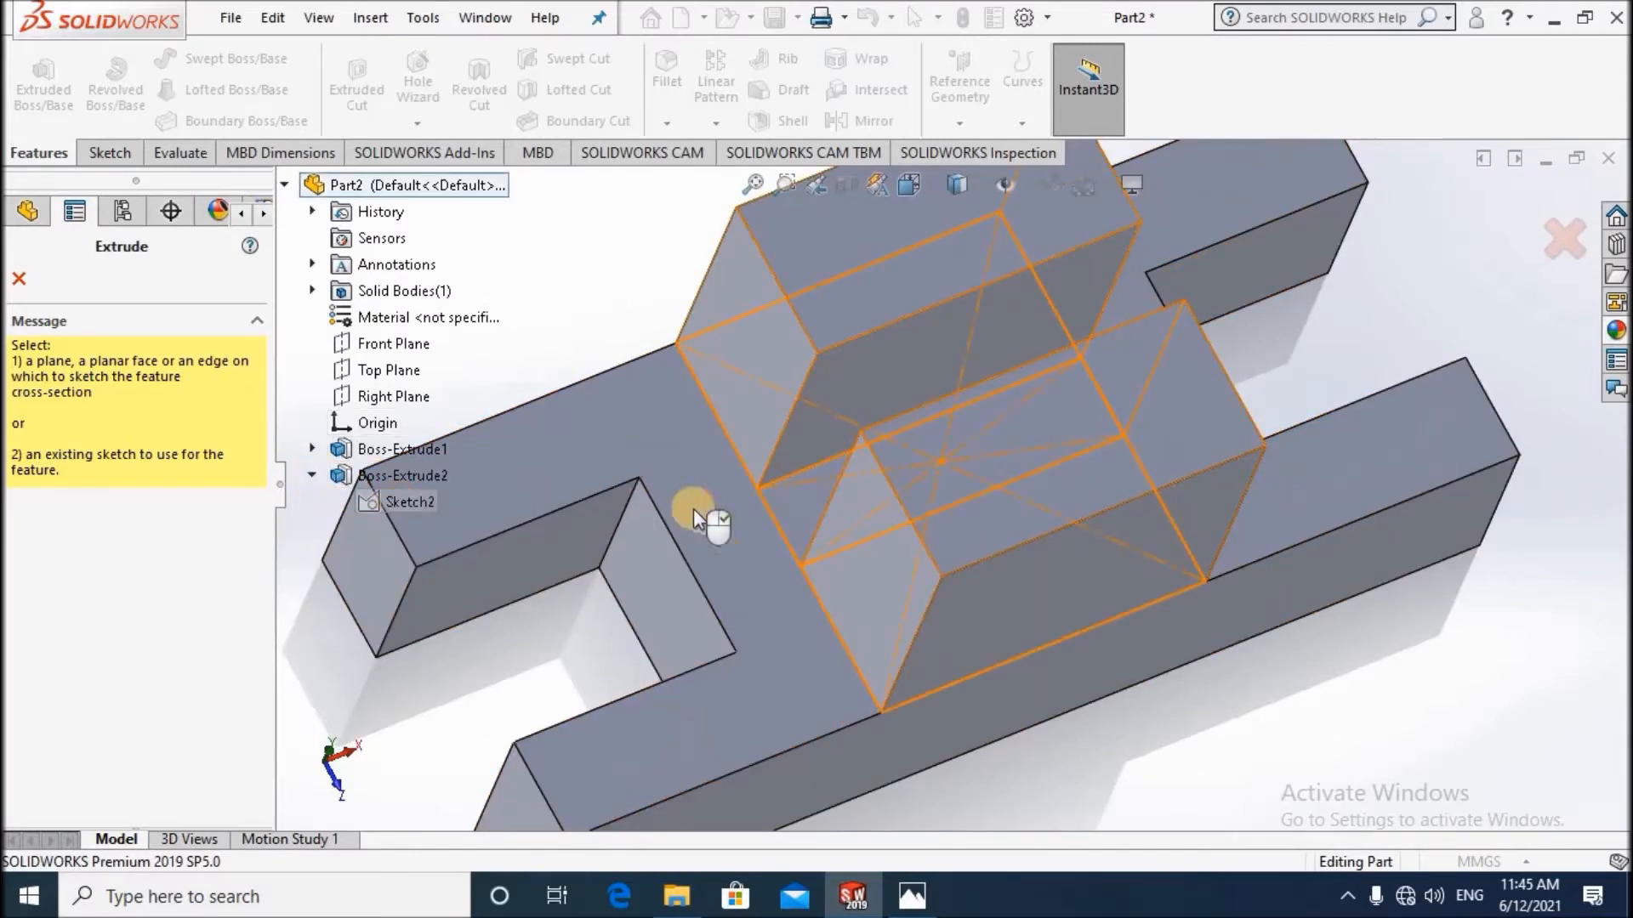
{"action": "left_click", "coordinate": [781, 513]}
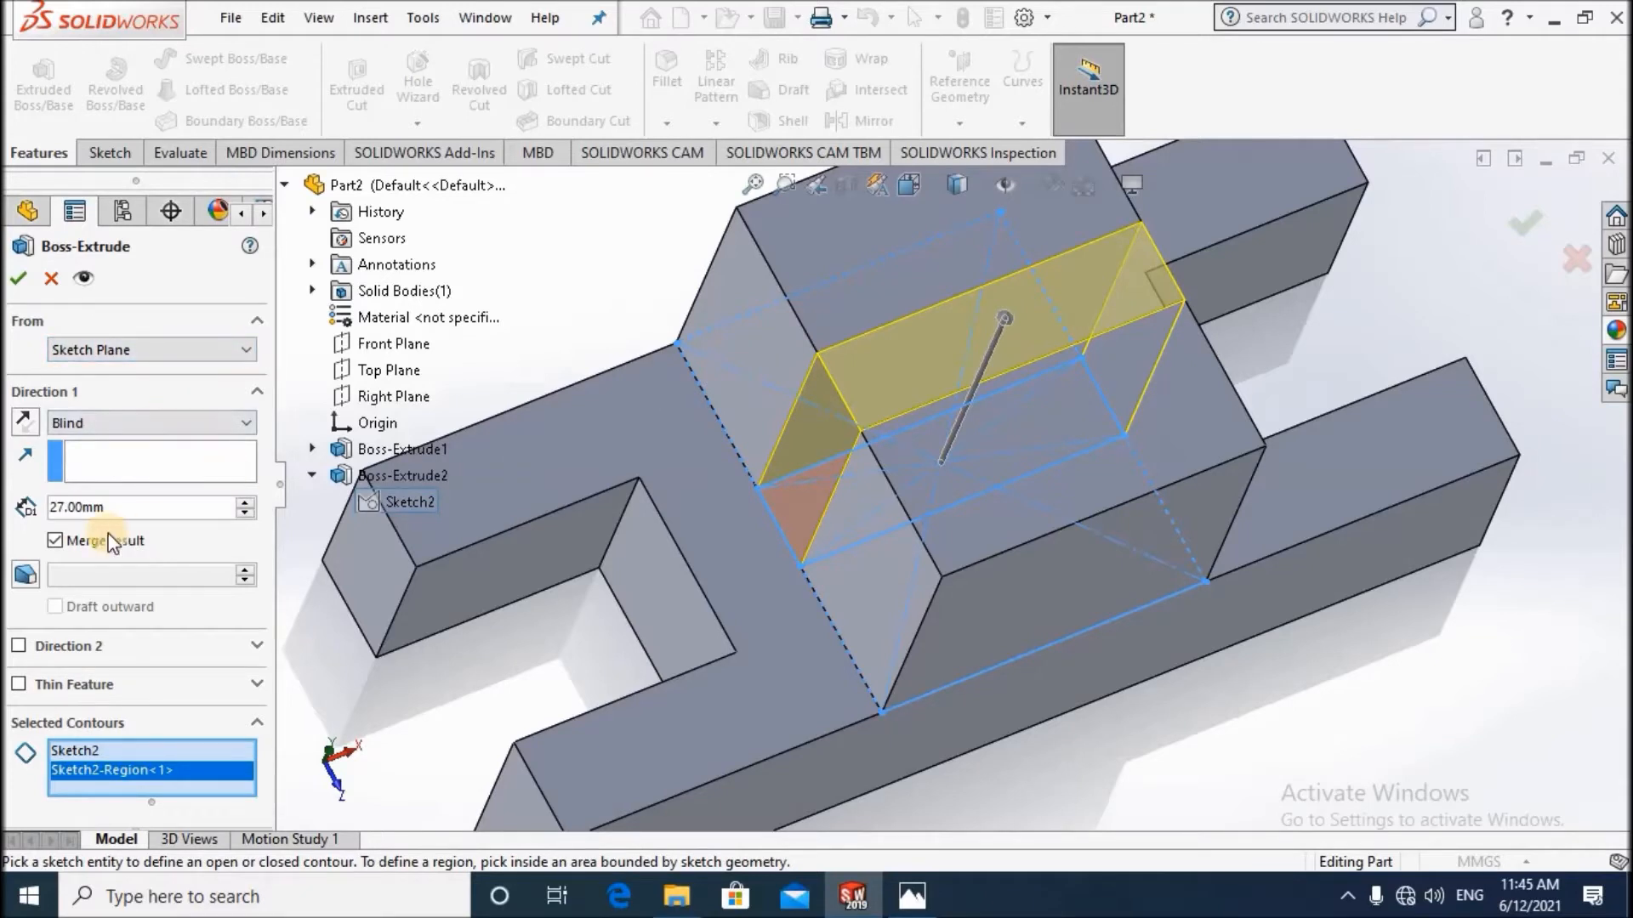
{"action": "left_click", "coordinate": [32, 509]}
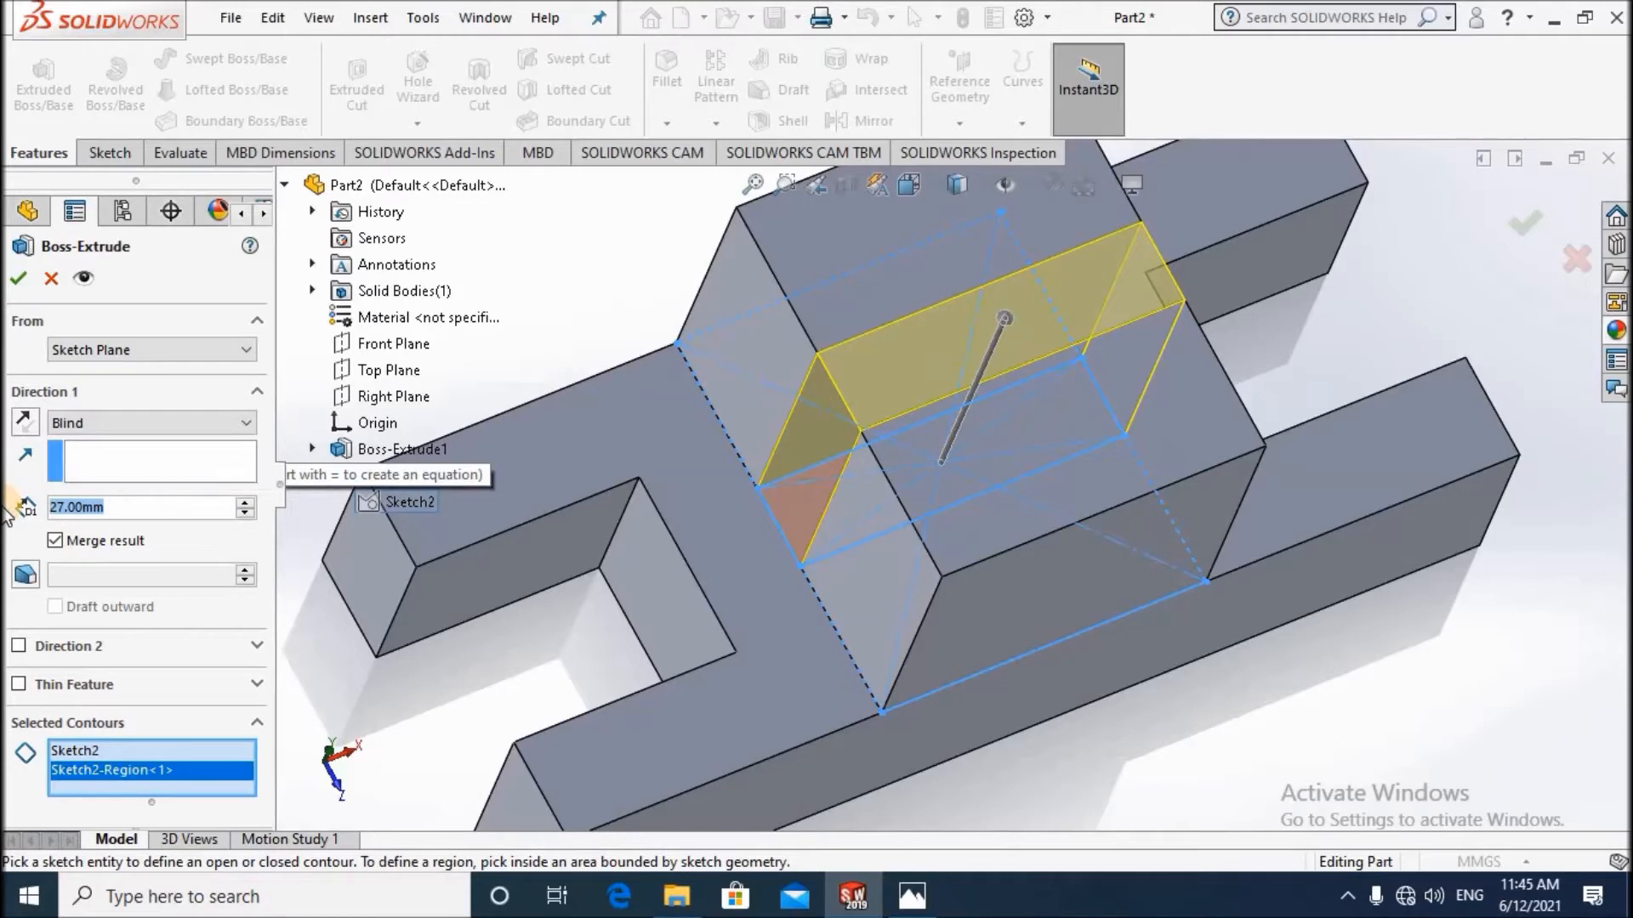
{"action": "type", "text": "45-"}
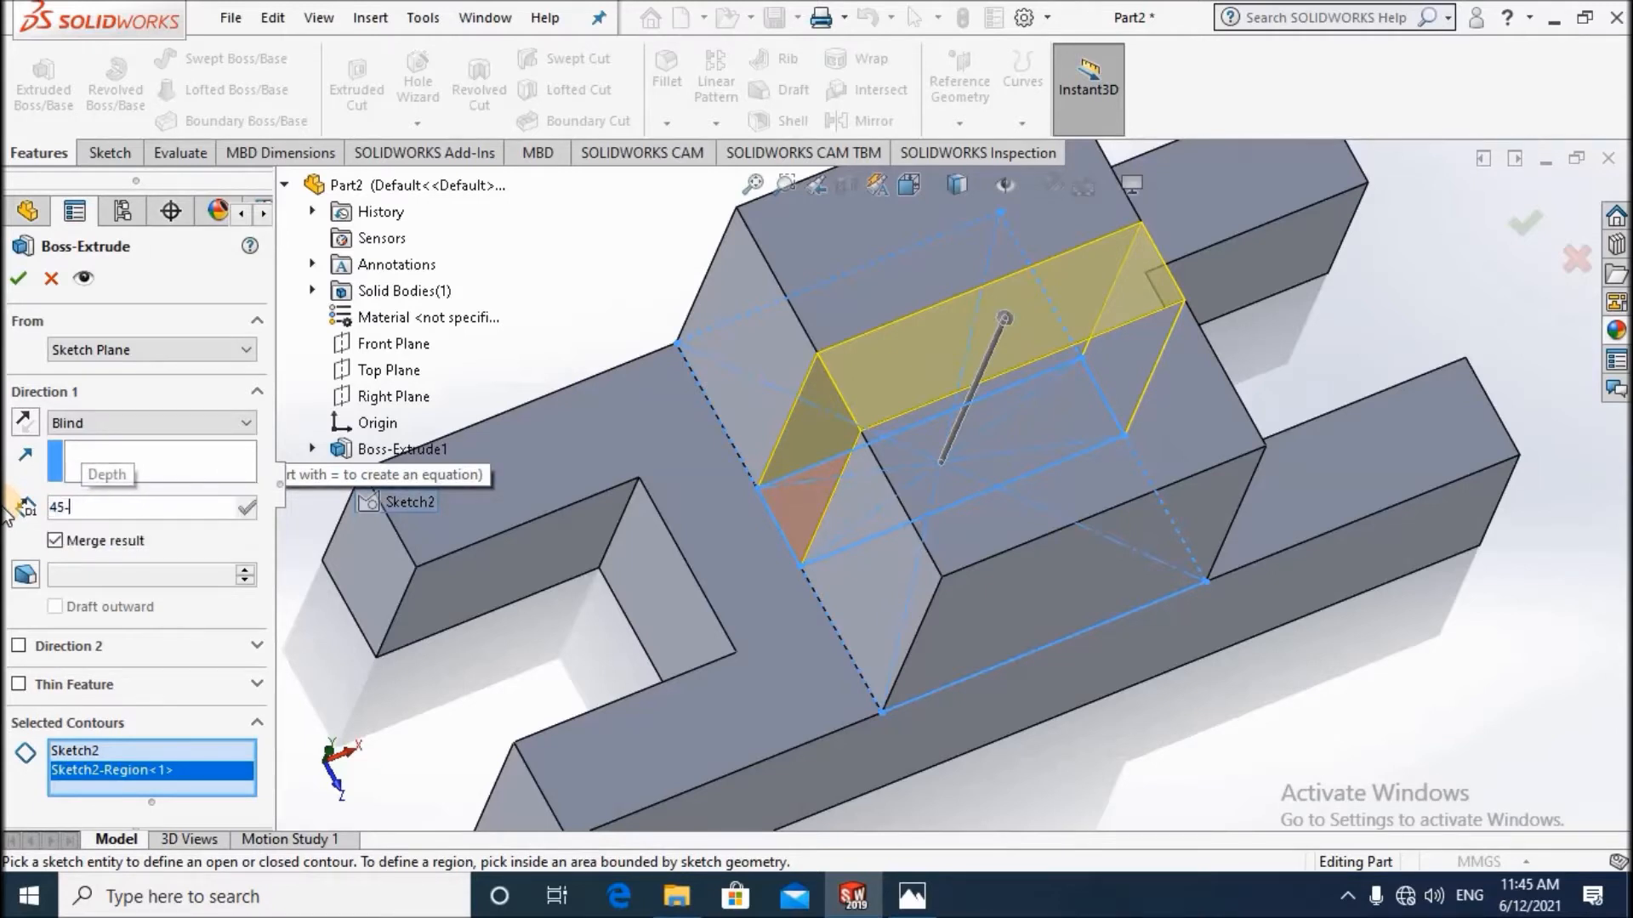
{"action": "type", "text": "18"}
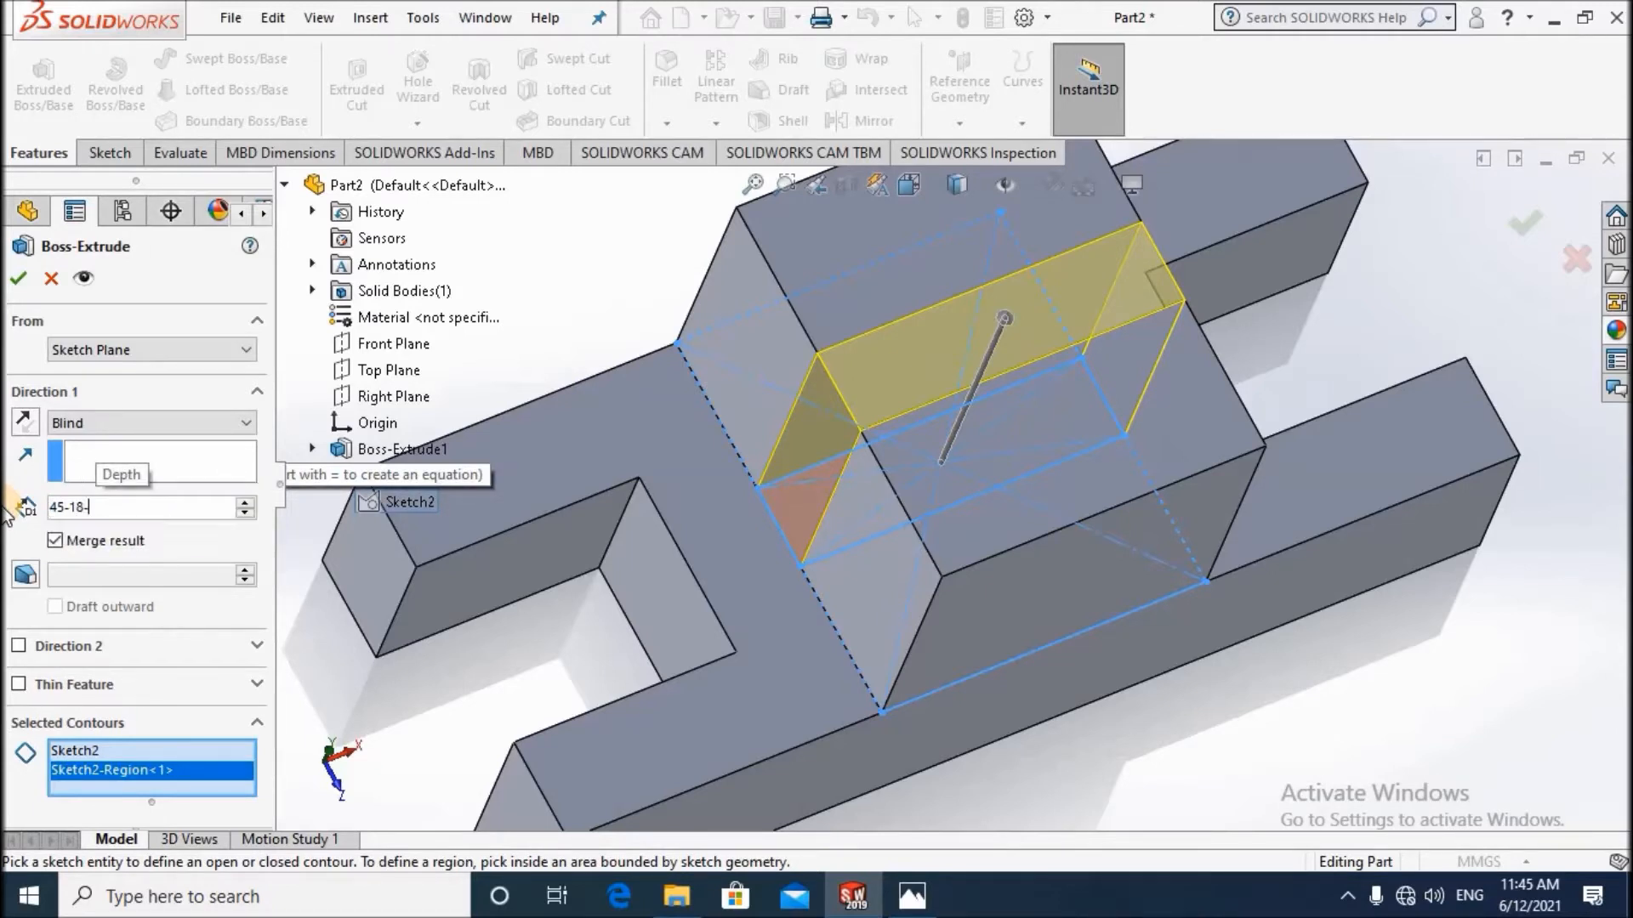
{"action": "type", "text": "-1"}
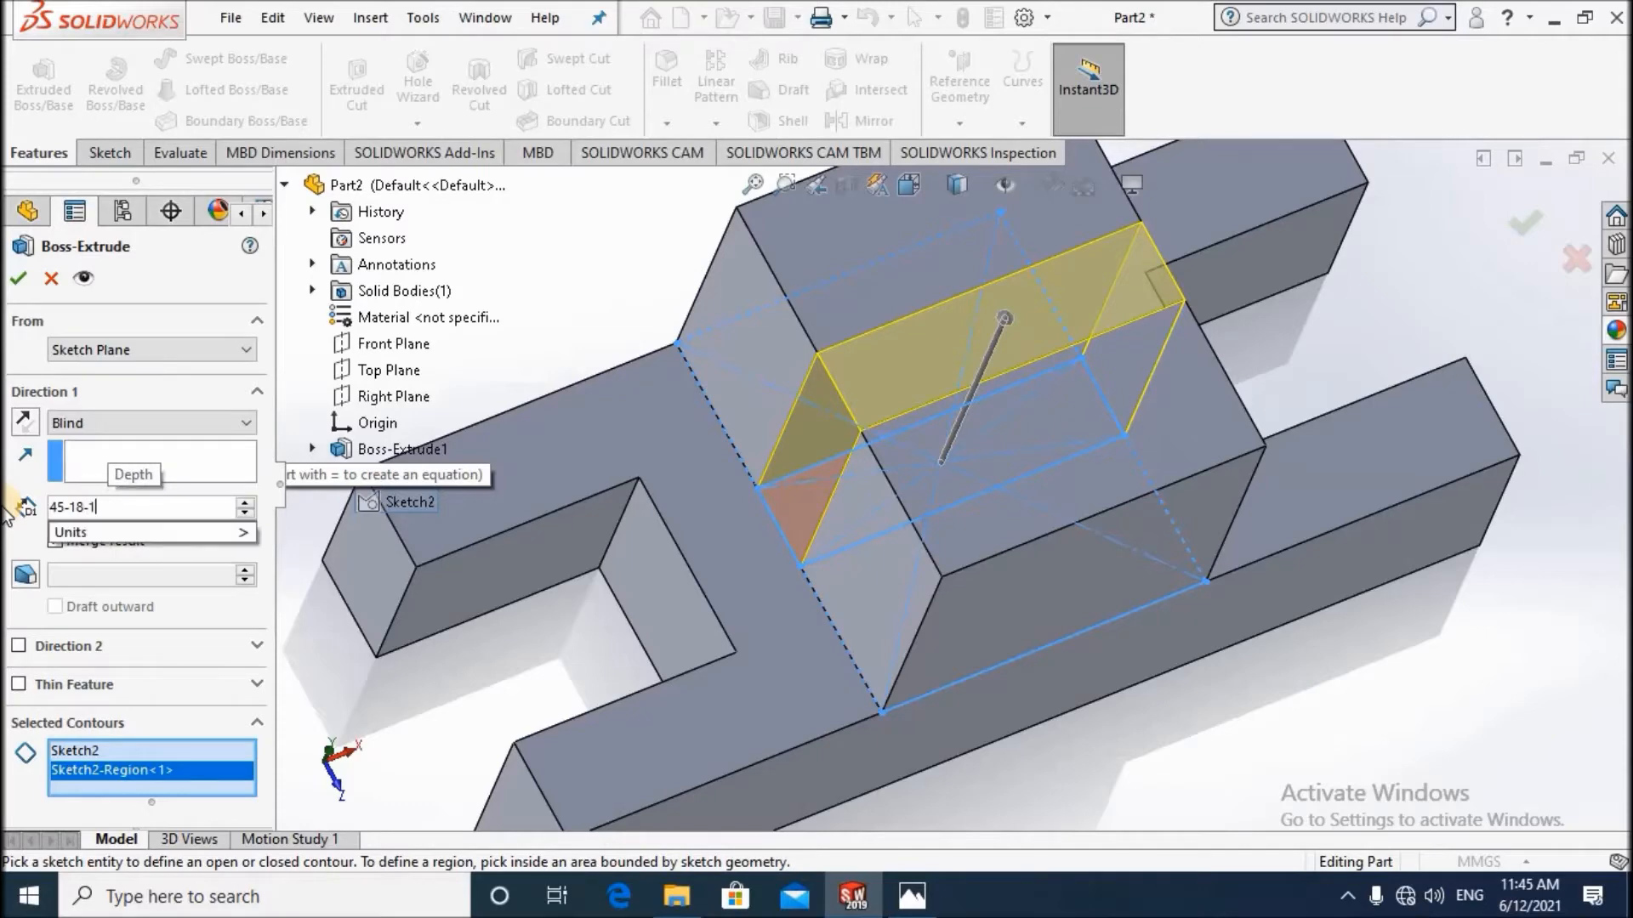
{"action": "type", "text": "6"}
{"action": "key", "text": "Return"}
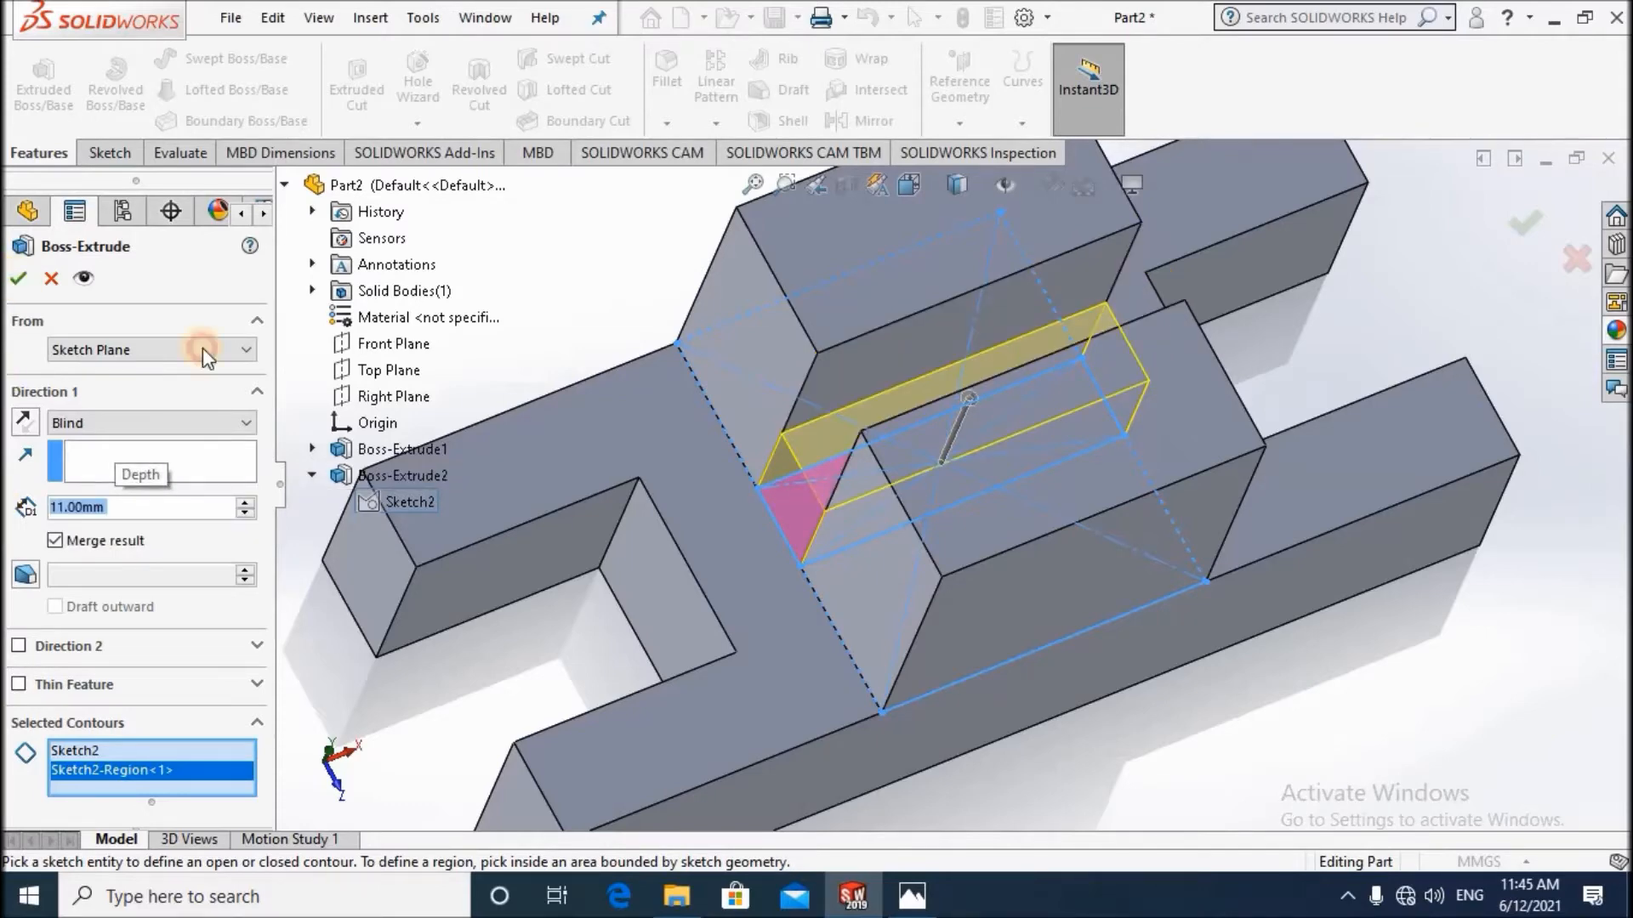
{"action": "key", "text": "Return"}
{"action": "key", "text": "Escape"}
Start a sketch on the top face of the front post and draw a circle about 20 mm in diameter centered on the origin.
{"action": "scroll", "coordinate": [933, 550], "scroll_direction": "up", "scroll_amount": 4}
{"action": "middle_click_drag", "start_coordinate": [933, 550], "coordinate": [968, 523]}
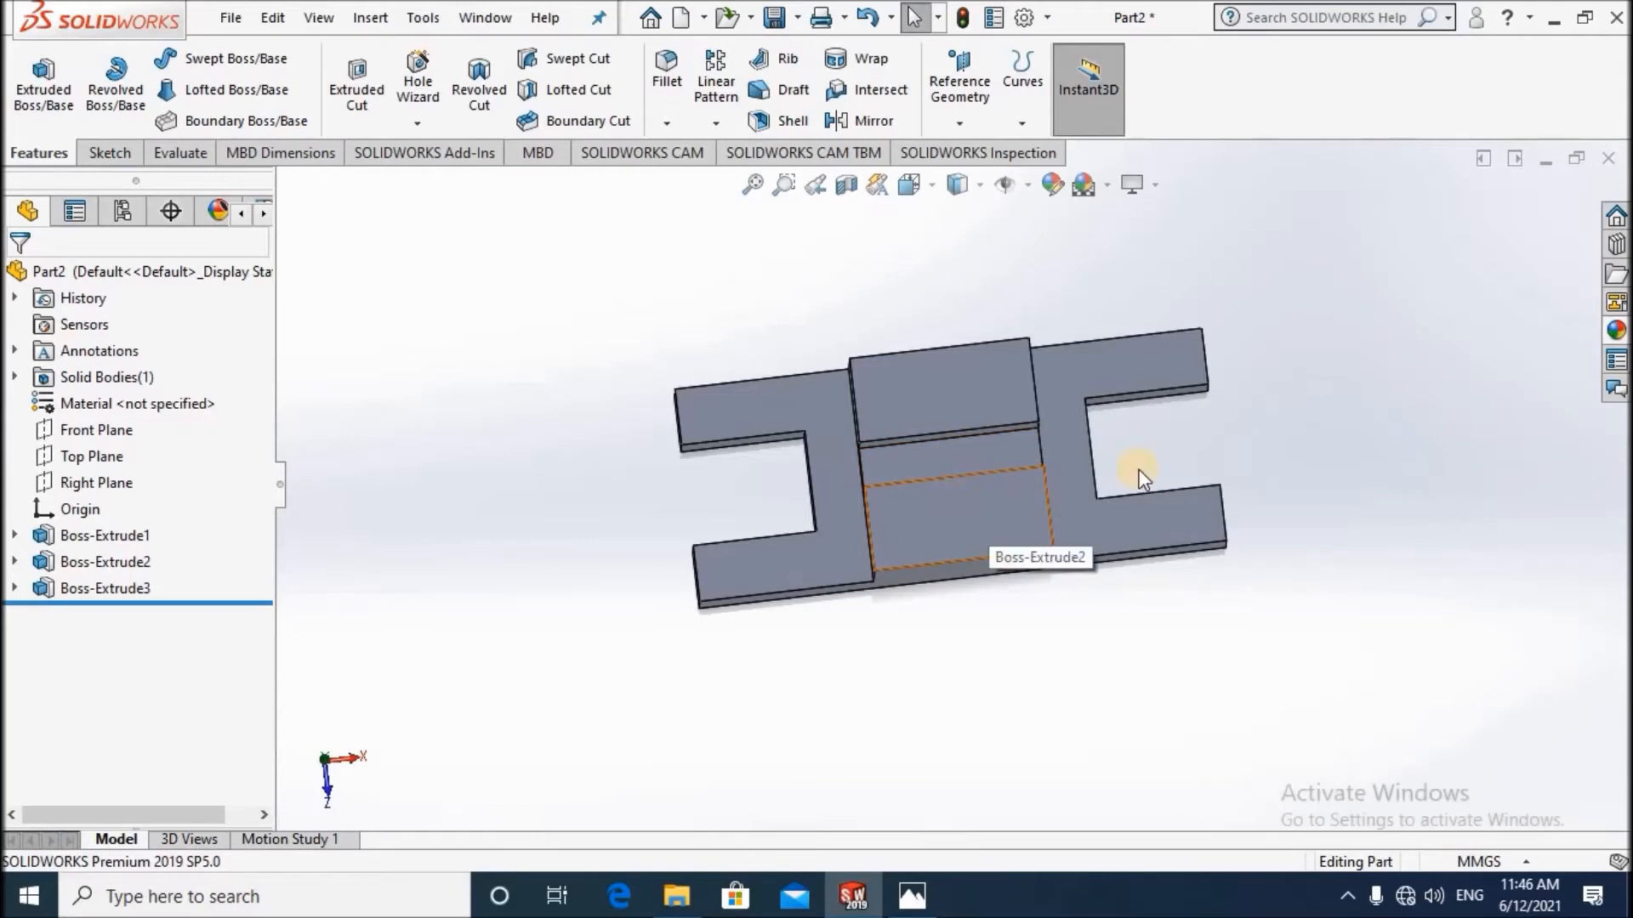
{"action": "left_click", "coordinate": [995, 511]}
{"action": "left_click", "coordinate": [1203, 438]}
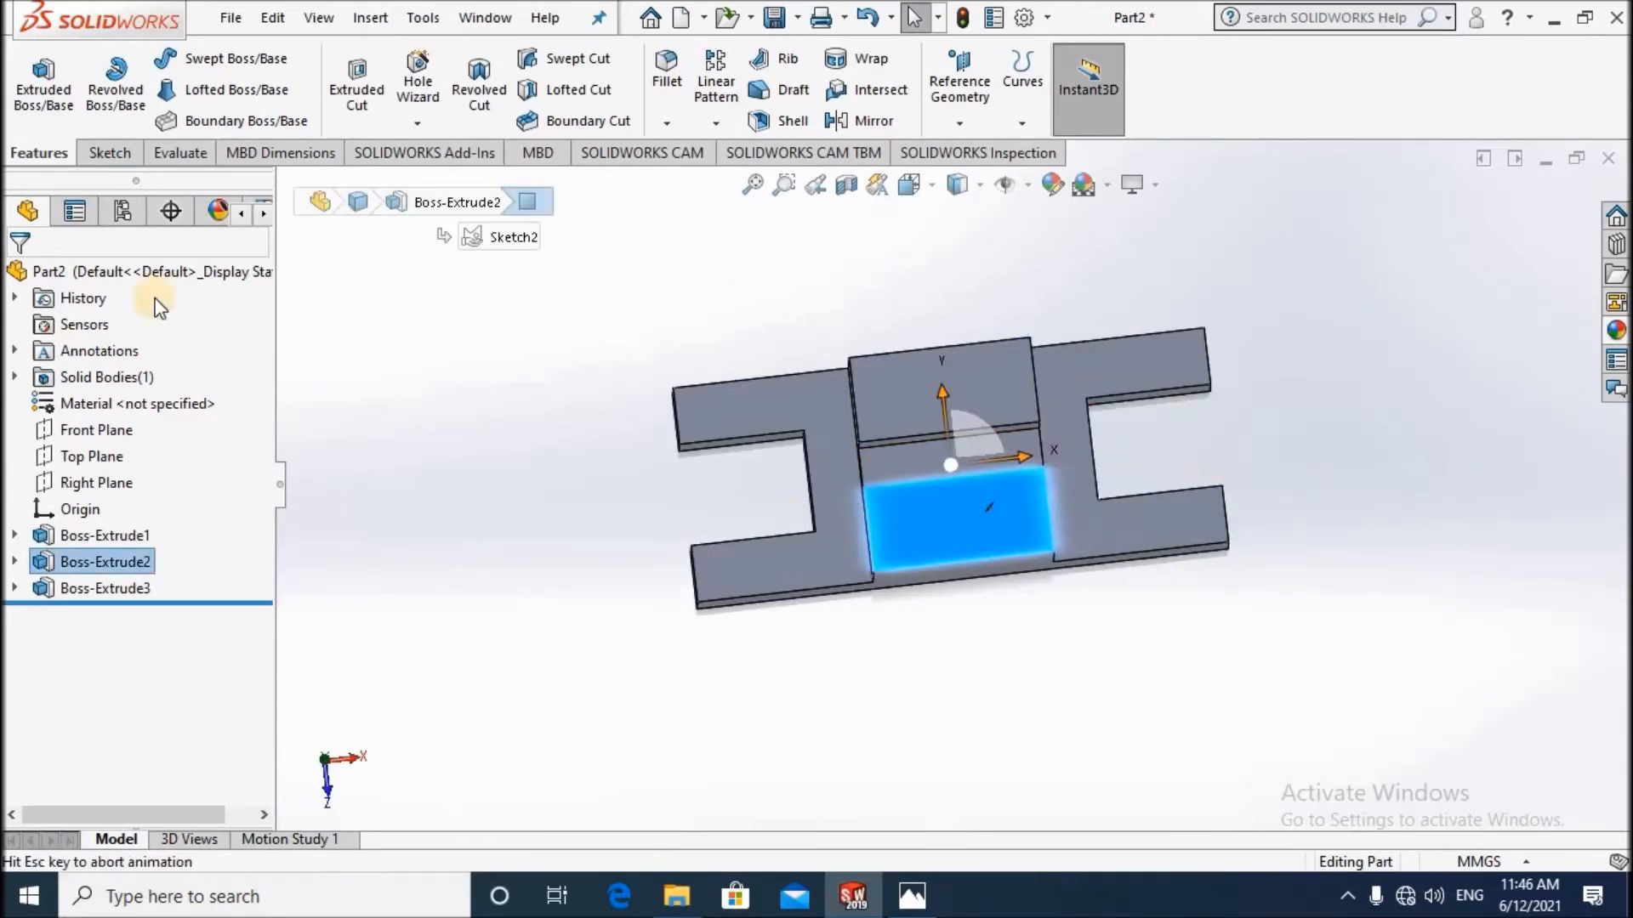
{"action": "left_click", "coordinate": [31, 71]}
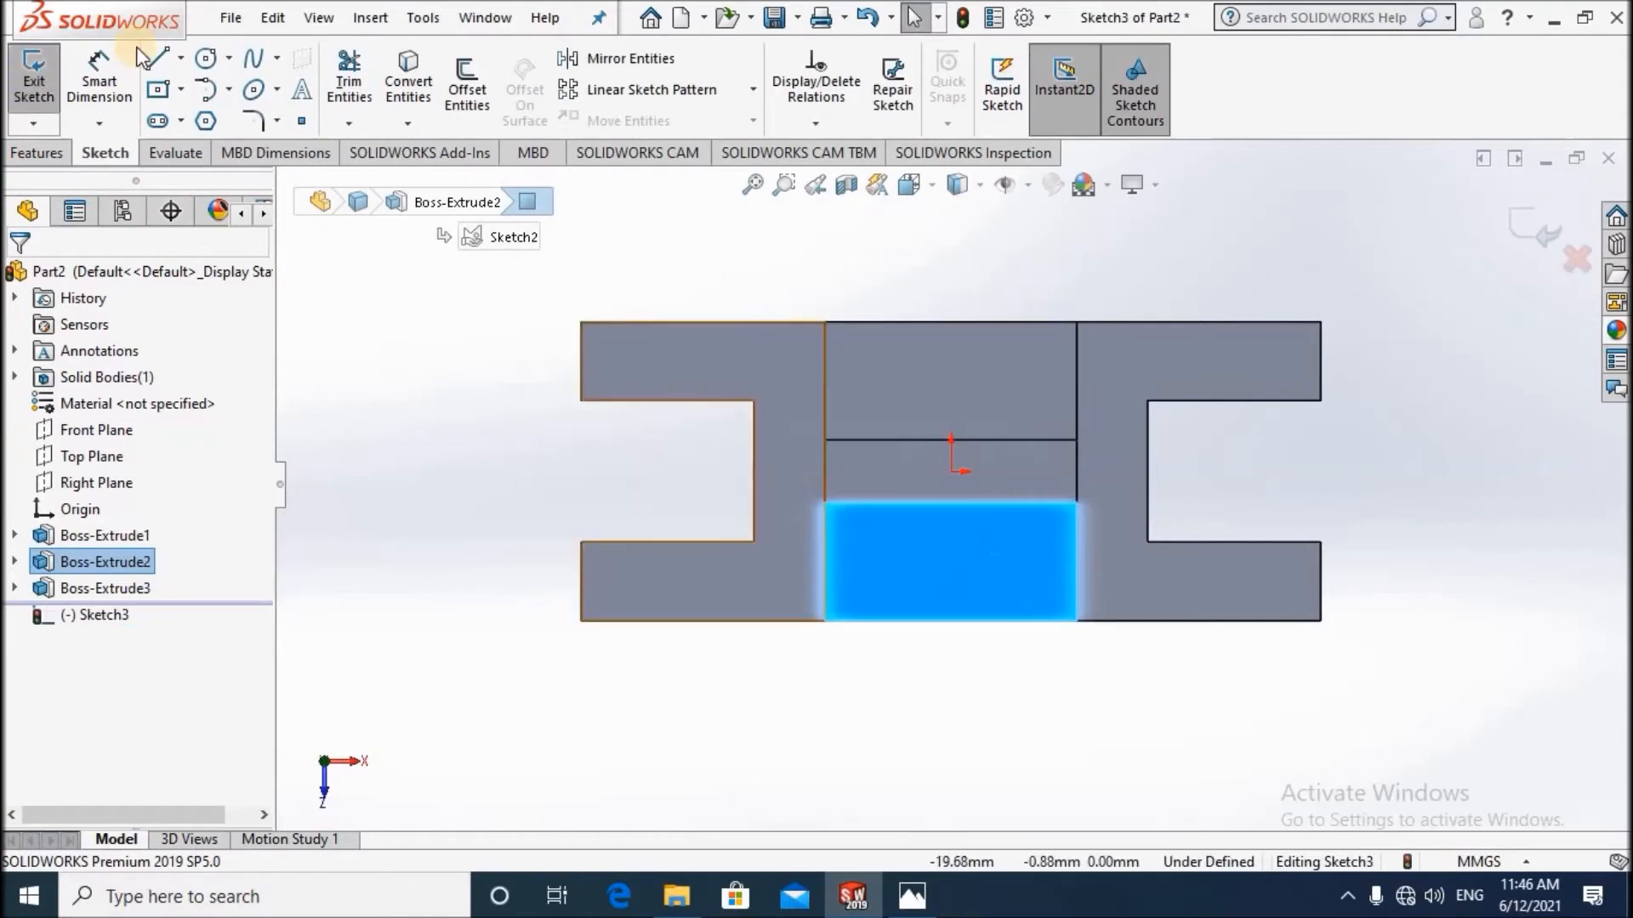
{"action": "left_click", "coordinate": [205, 60]}
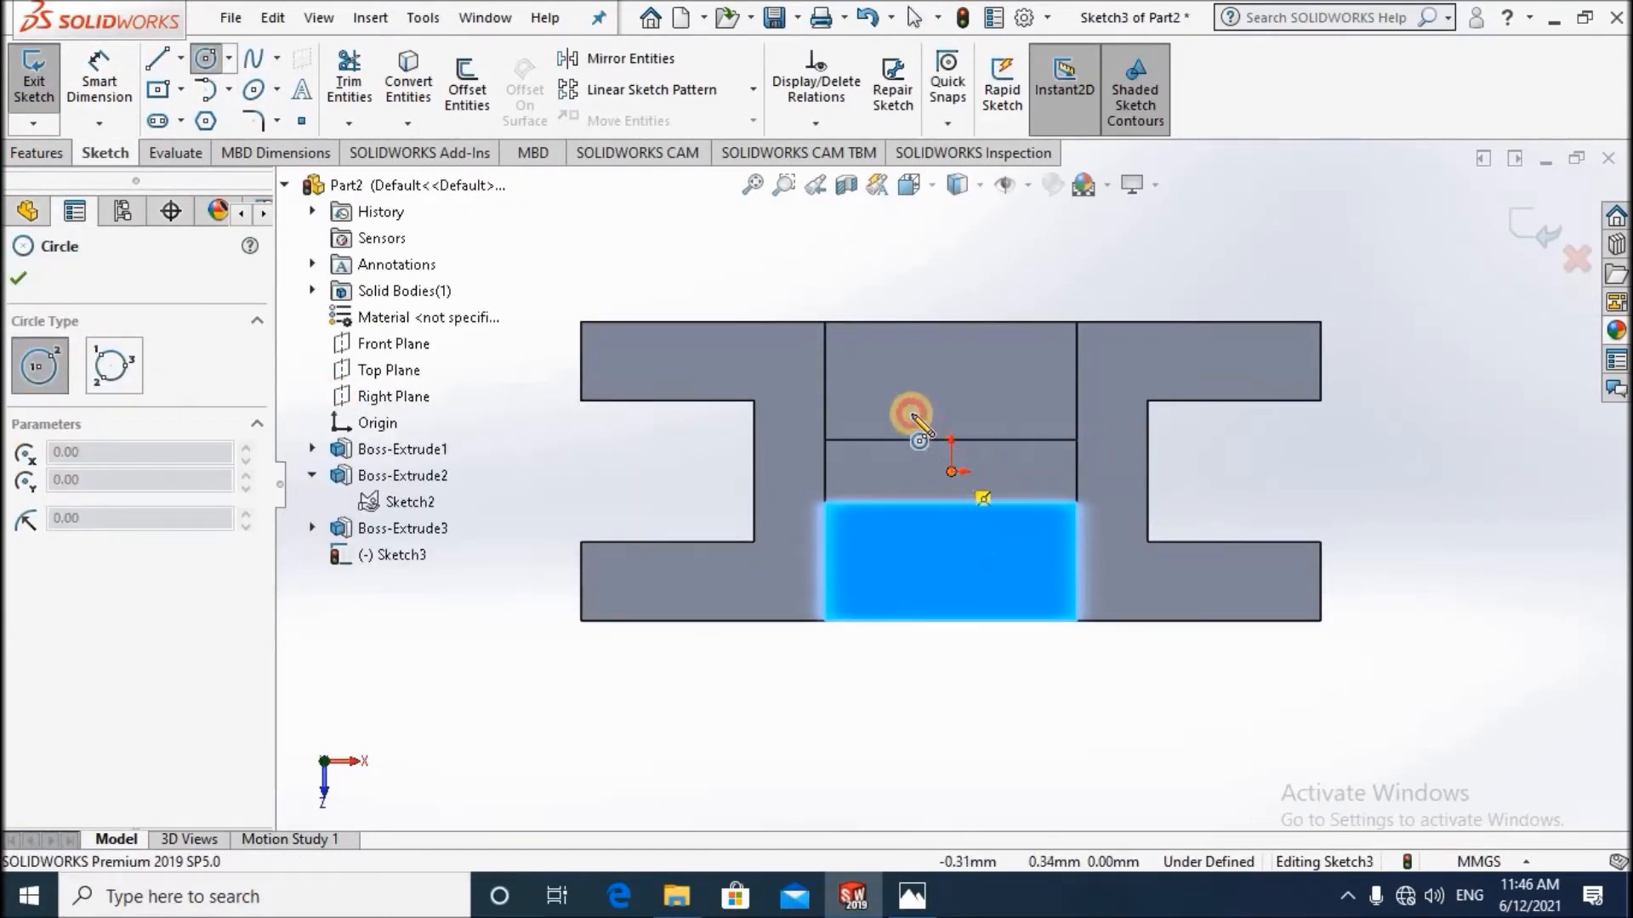
{"action": "left_click", "coordinate": [951, 471]}
{"action": "left_click", "coordinate": [908, 405]}
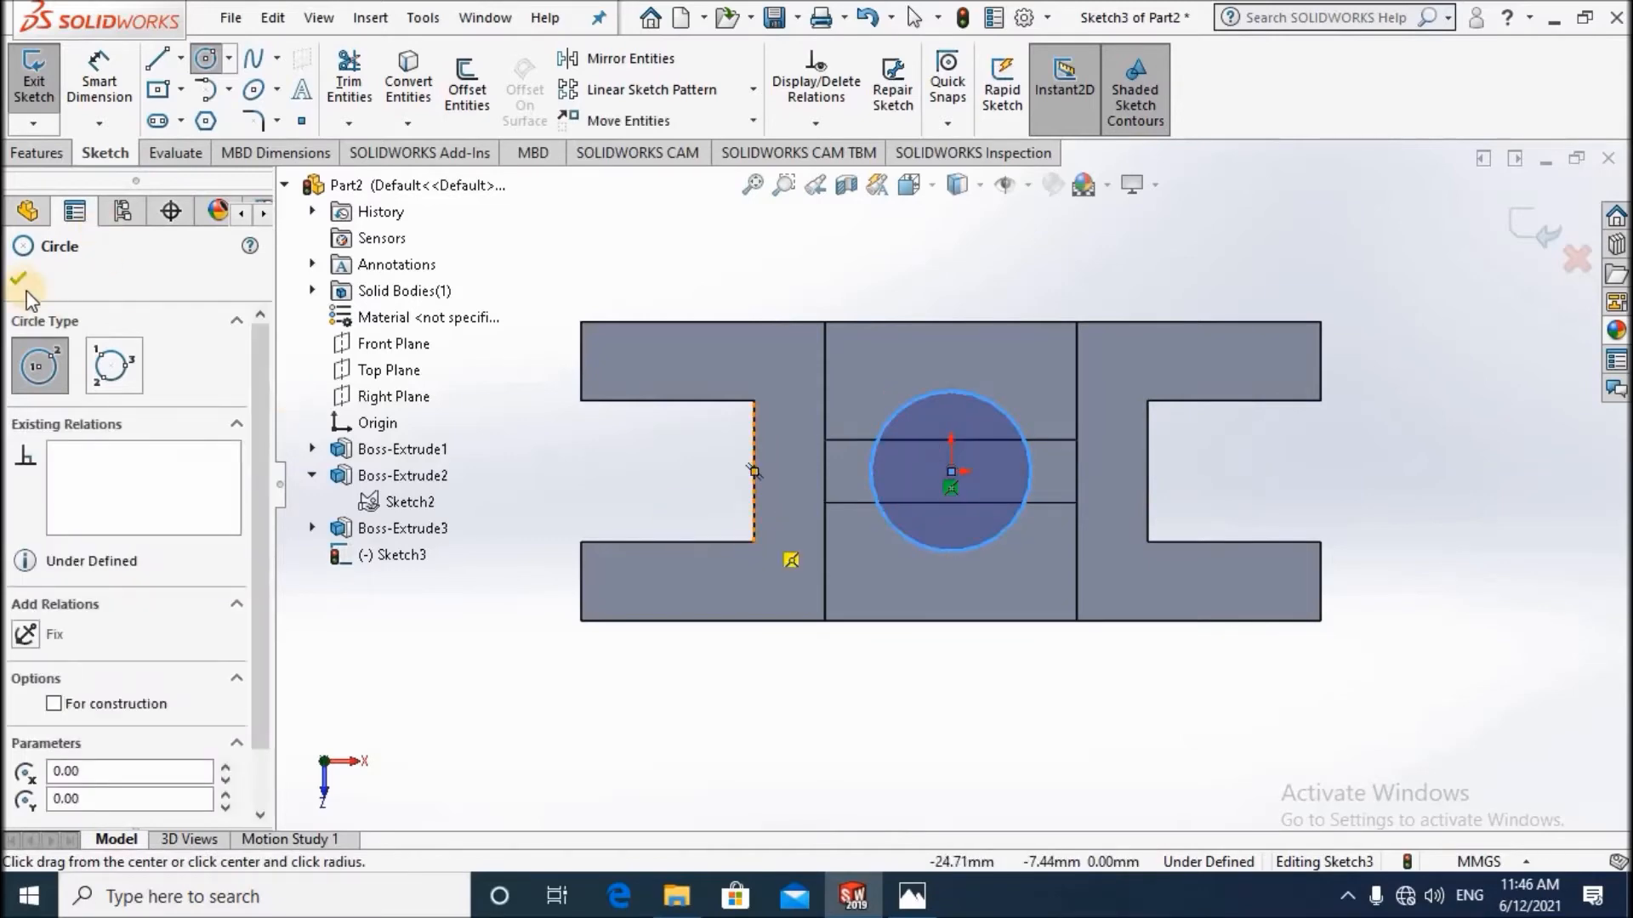
{"action": "key", "text": "Escape"}
Dimension the circle's diameter to 20 mm.
{"action": "middle_click_drag", "start_coordinate": [852, 307], "coordinate": [17, 42]}
{"action": "left_click", "coordinate": [99, 73]}
{"action": "left_click", "coordinate": [862, 334]}
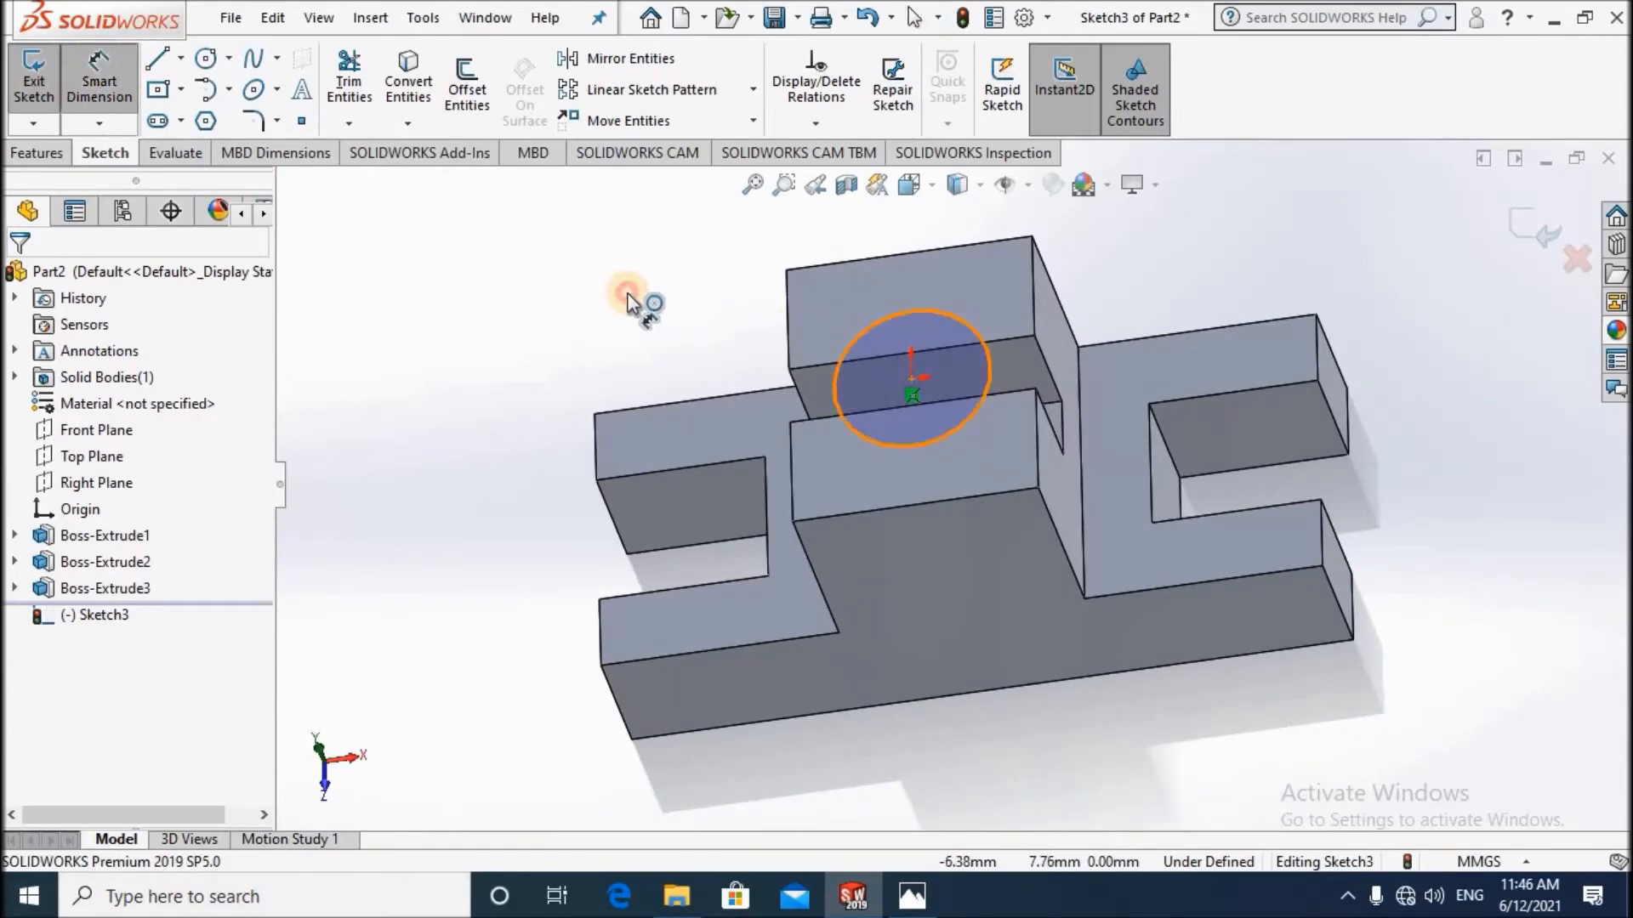
{"action": "left_click", "coordinate": [628, 286]}
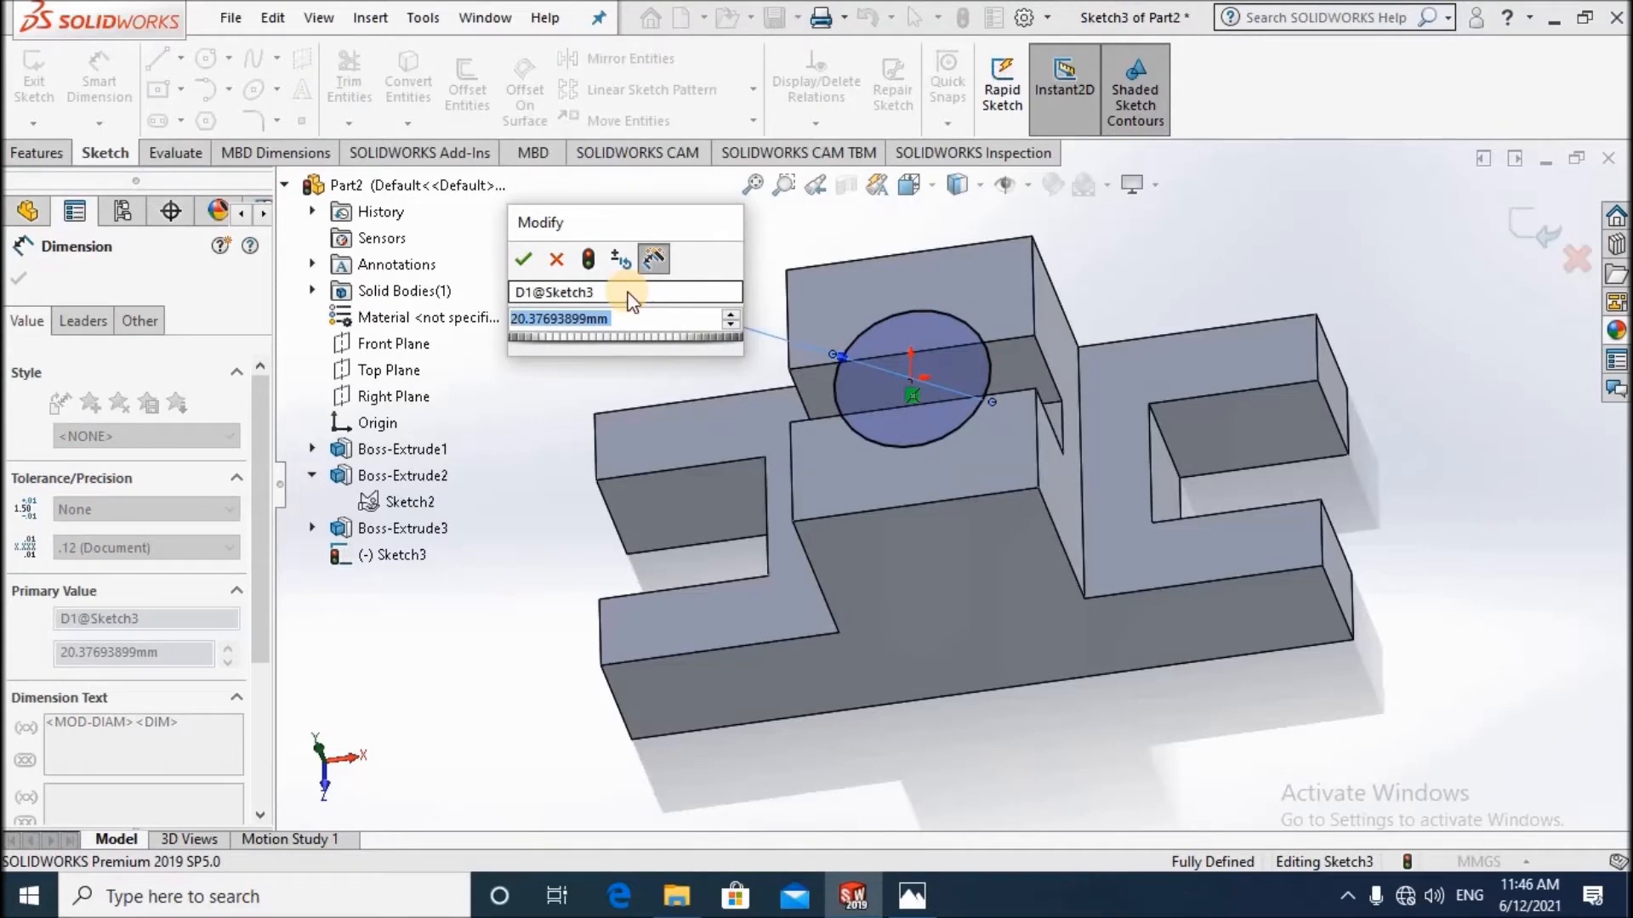
{"action": "type", "text": "20"}
{"action": "key", "text": "Return"}
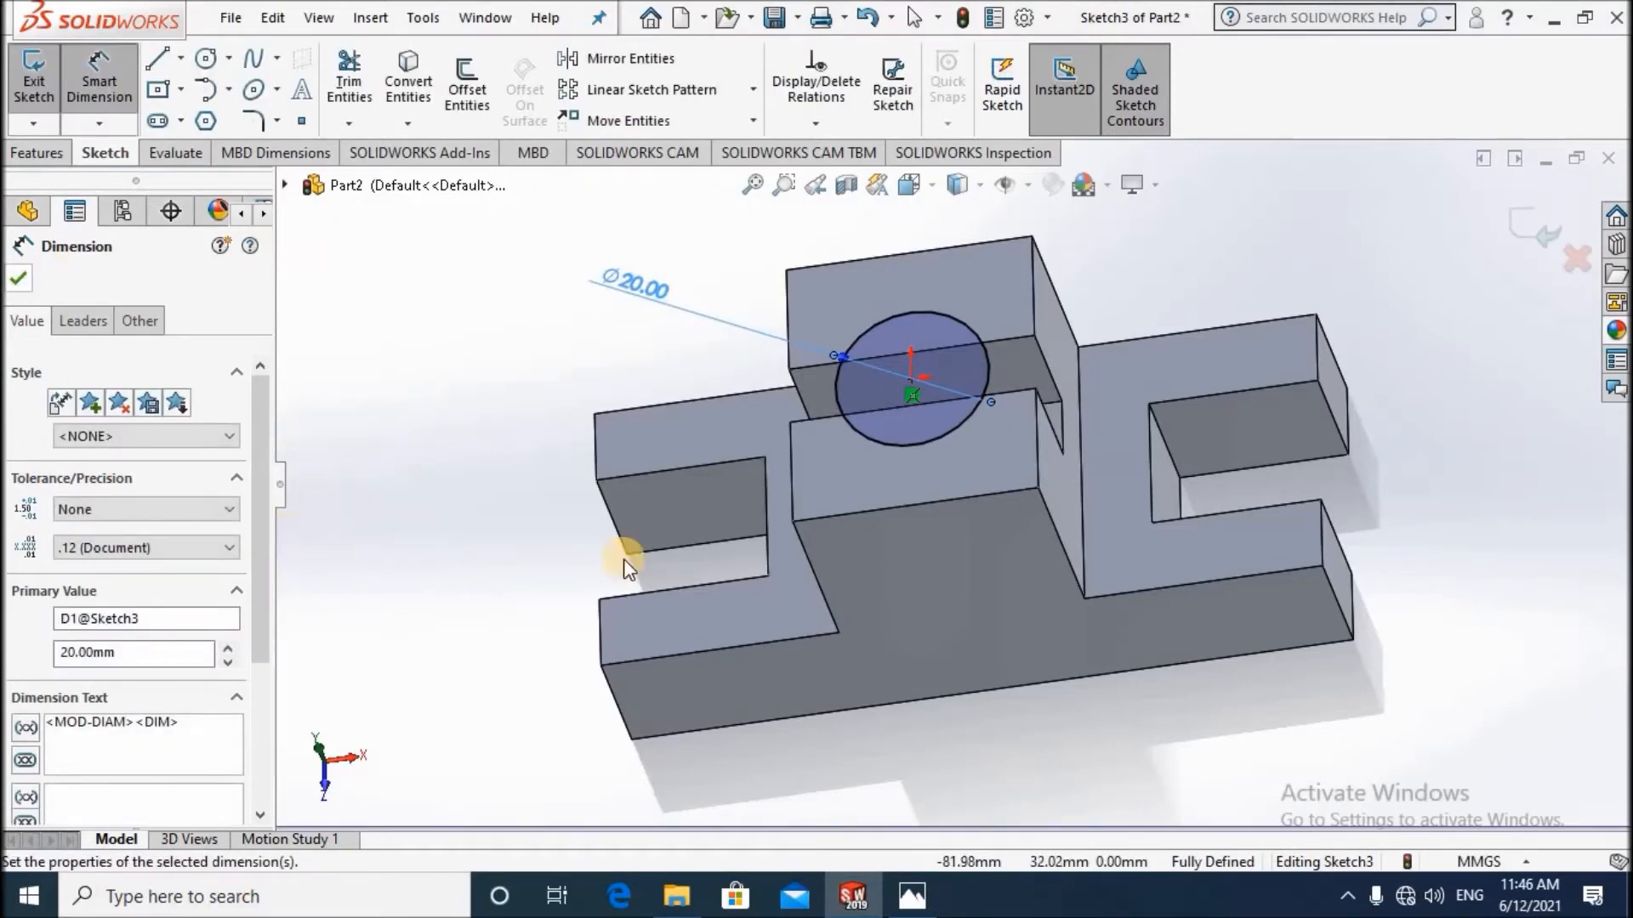
{"action": "key", "text": "Escape"}
Cut the 20 mm circle through the whole part with Extruded Cut set to Through All.
{"action": "scroll", "coordinate": [893, 543], "scroll_direction": "up", "scroll_amount": 4}
{"action": "mouse_move", "coordinate": [966, 598]}
{"action": "middle_mouse_down"}
{"action": "mouse_move", "coordinate": [3, 110]}
{"action": "mouse_move", "coordinate": [22, 149]}
{"action": "middle_mouse_up"}
{"action": "left_click", "coordinate": [25, 152]}
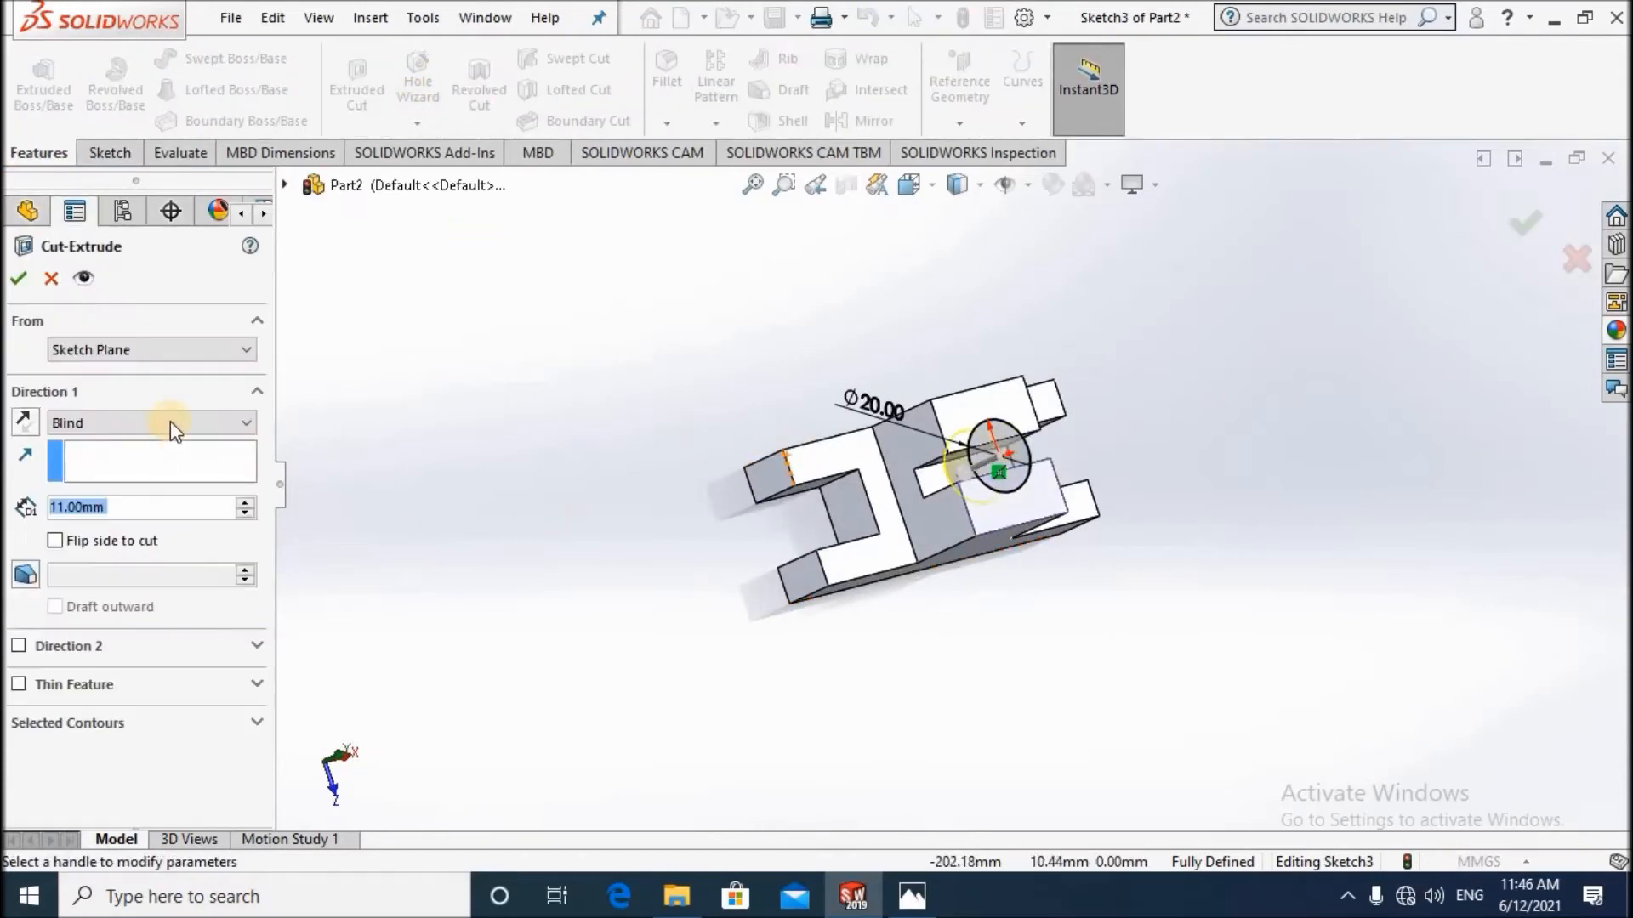
{"action": "left_click", "coordinate": [170, 422]}
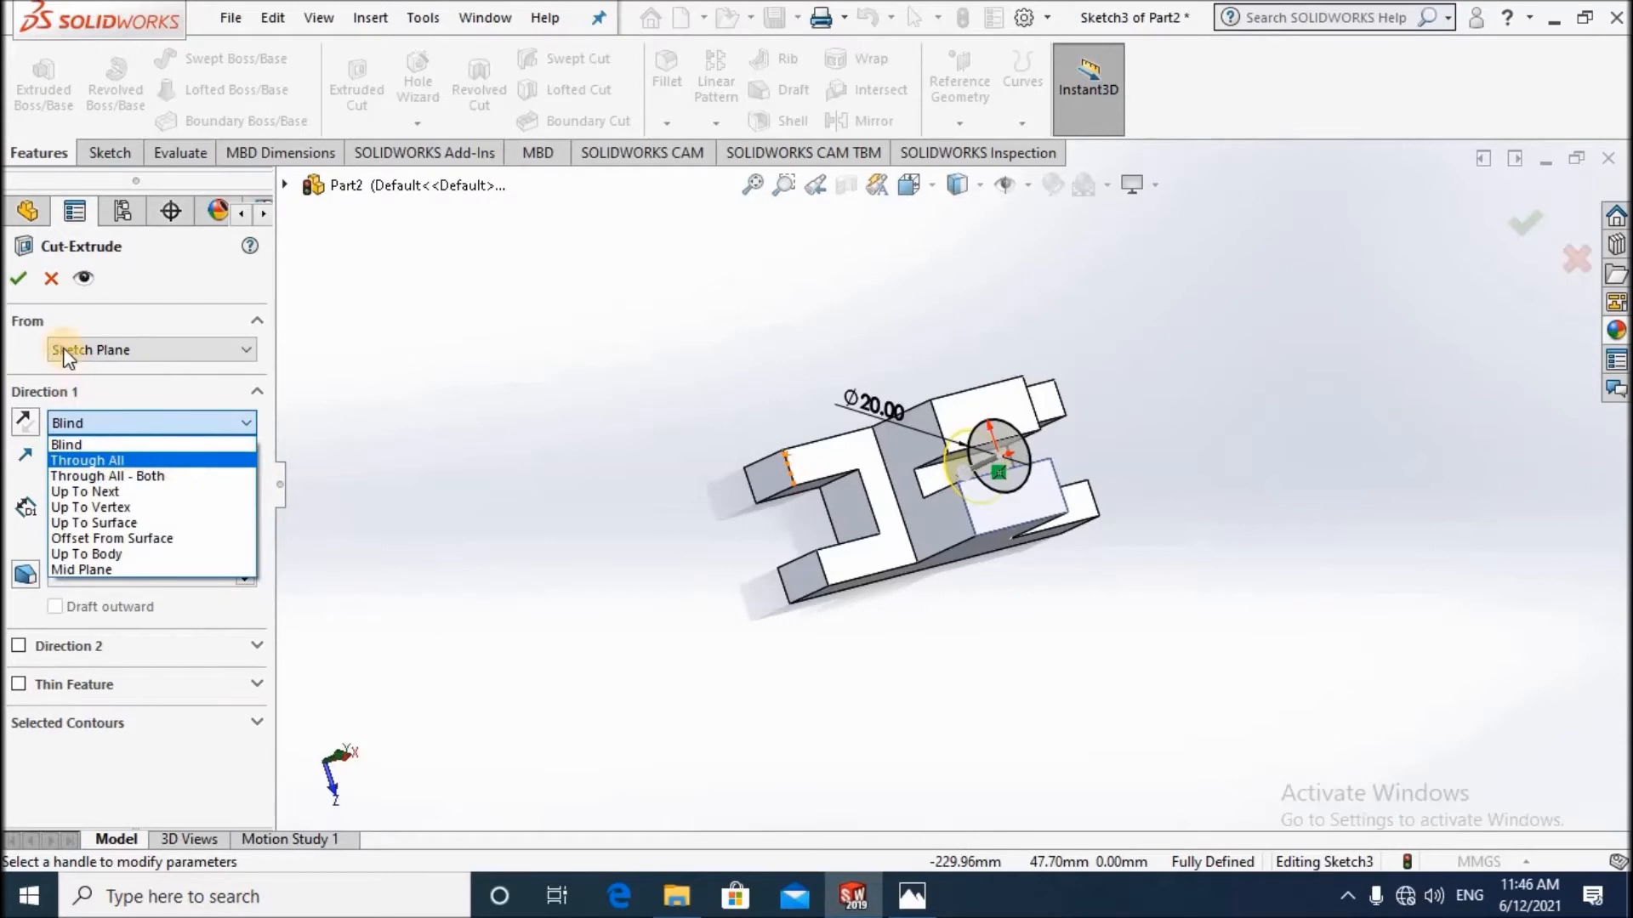
{"action": "left_click", "coordinate": [19, 279]}
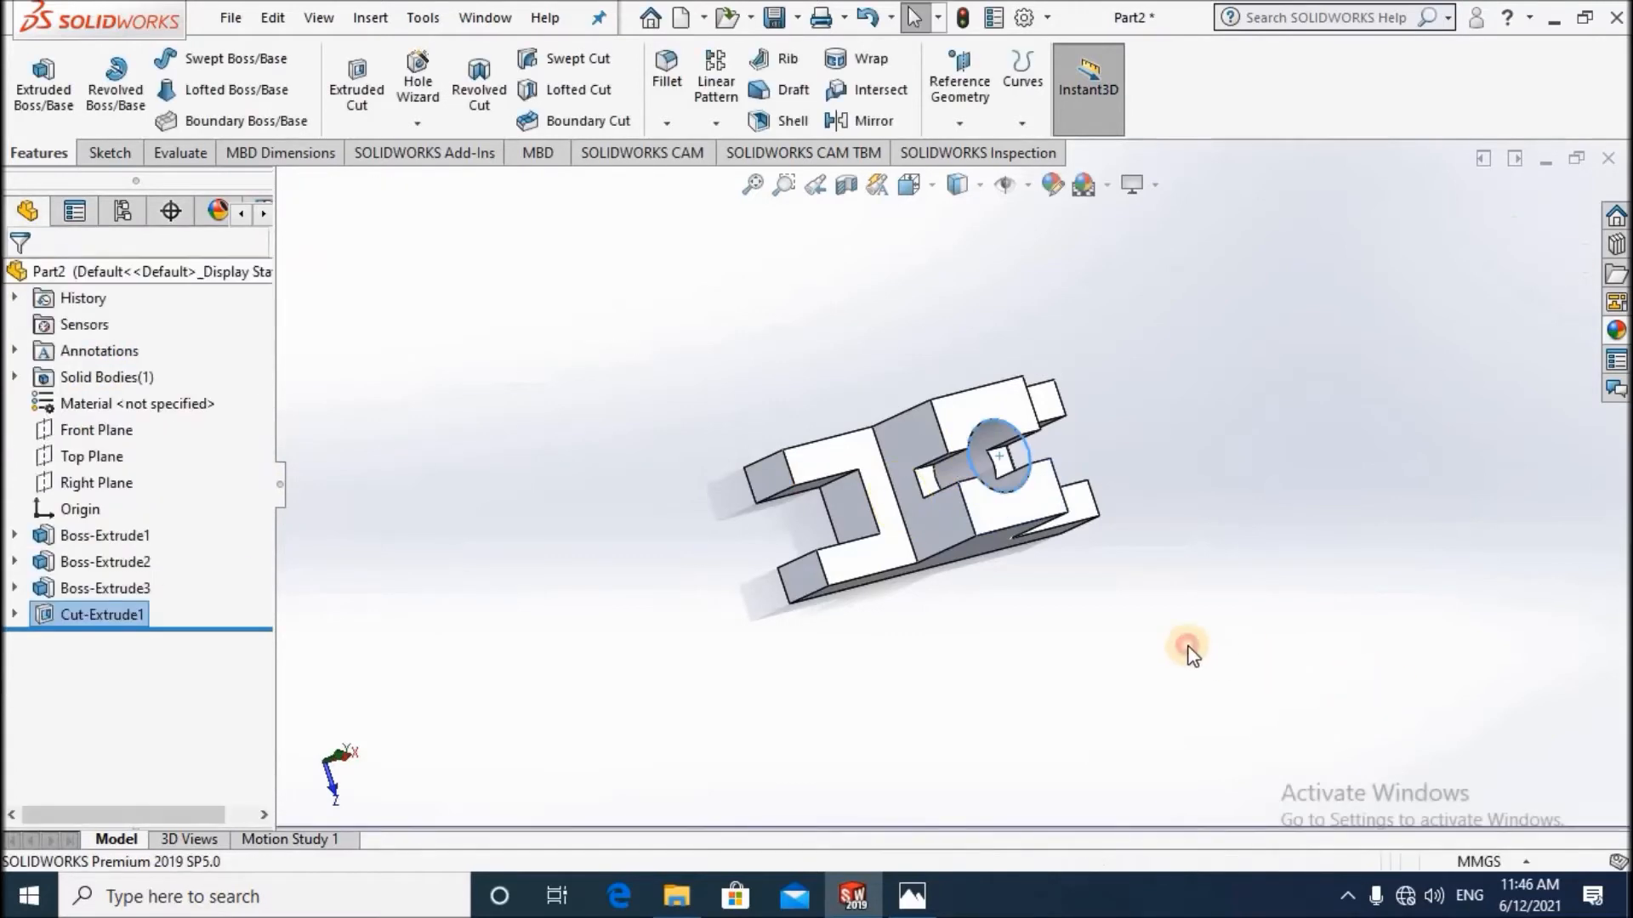
Examine the bored center posts, the slot between them and the notched end of the base.
{"action": "scroll", "coordinate": [992, 426], "scroll_direction": "down", "scroll_amount": 5}
{"action": "middle_click_drag", "start_coordinate": [875, 339], "coordinate": [897, 505]}
{"action": "scroll", "coordinate": [897, 506], "scroll_direction": "up", "scroll_amount": 5}
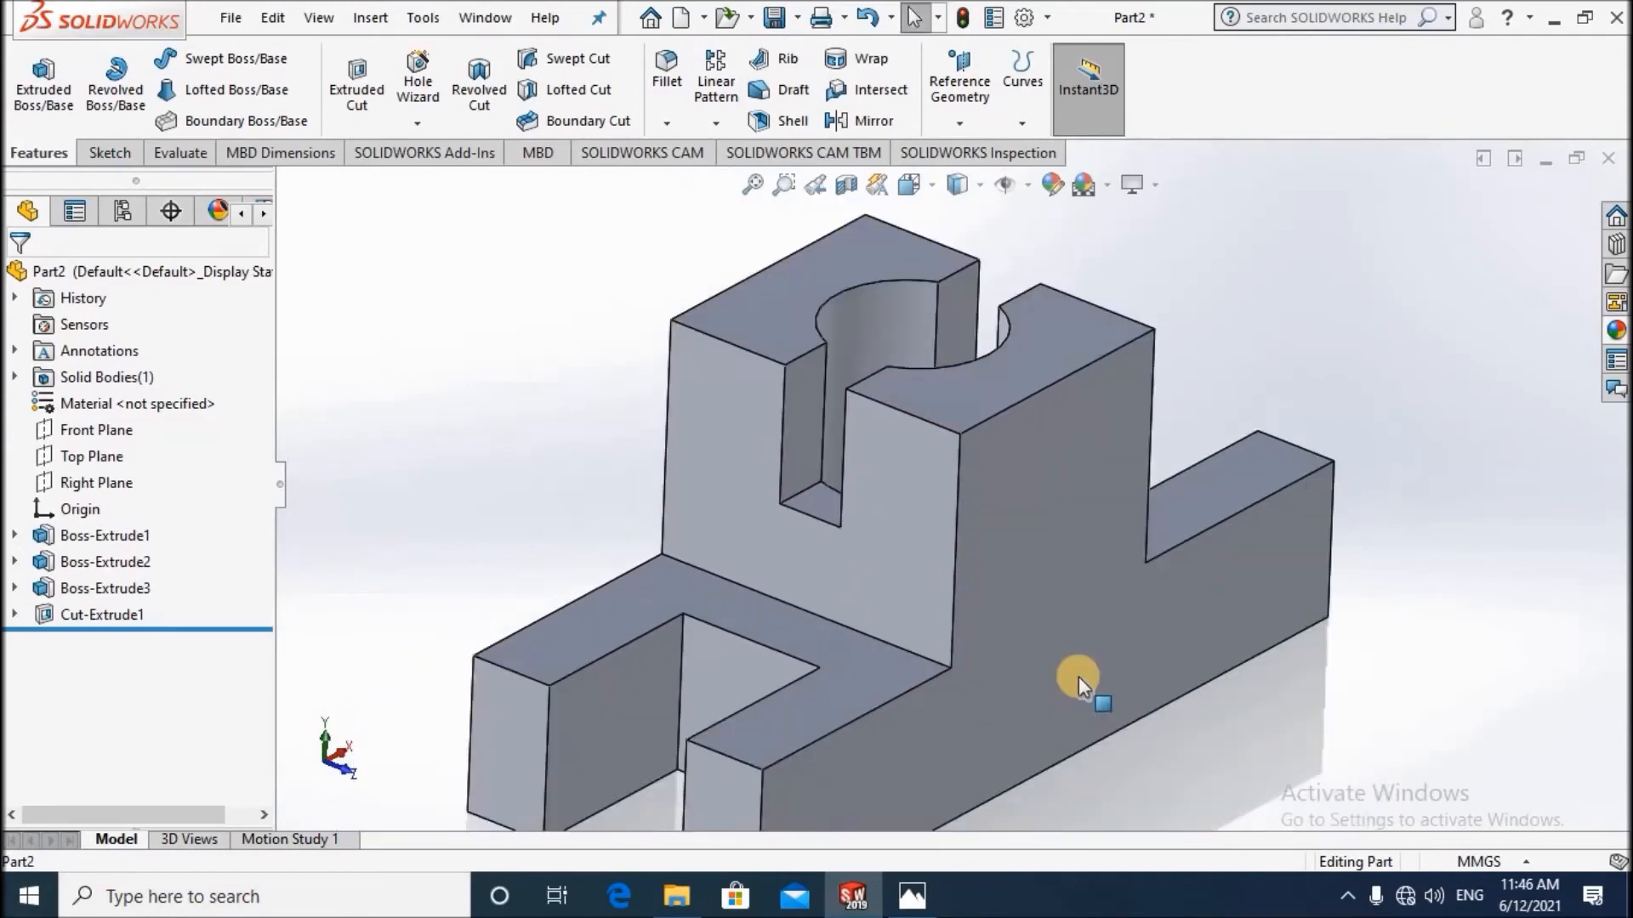
{"action": "middle_click_drag", "start_coordinate": [1078, 656], "coordinate": [728, 661]}
{"action": "scroll", "coordinate": [729, 658], "scroll_direction": "down", "scroll_amount": 2}
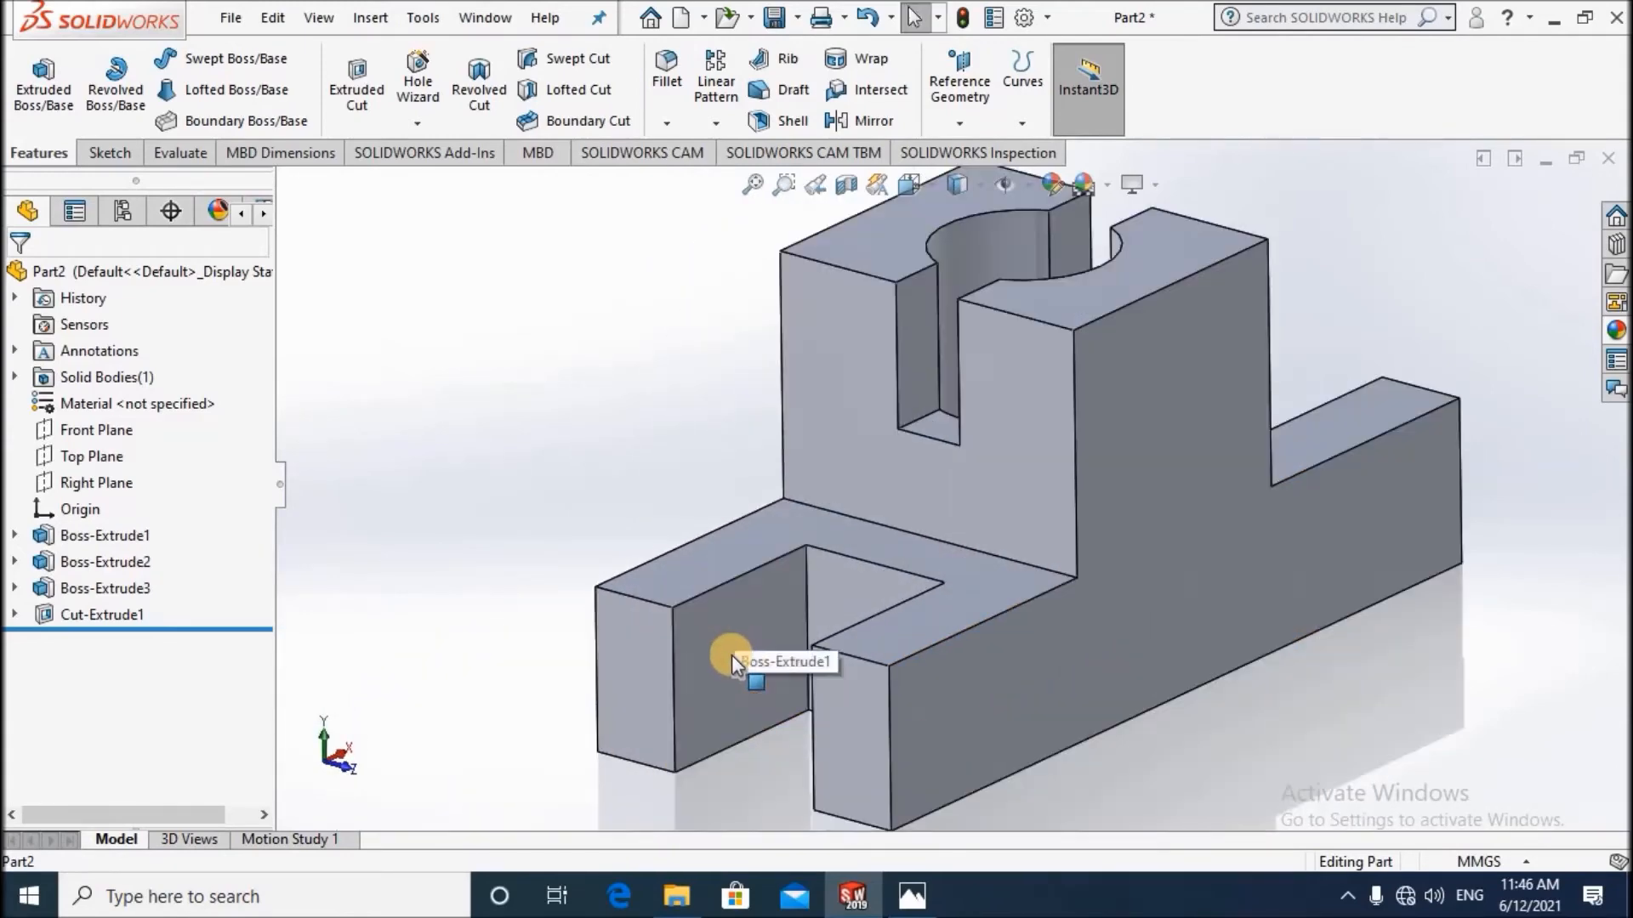
{"action": "scroll", "coordinate": [1051, 409], "scroll_direction": "up", "scroll_amount": 2}
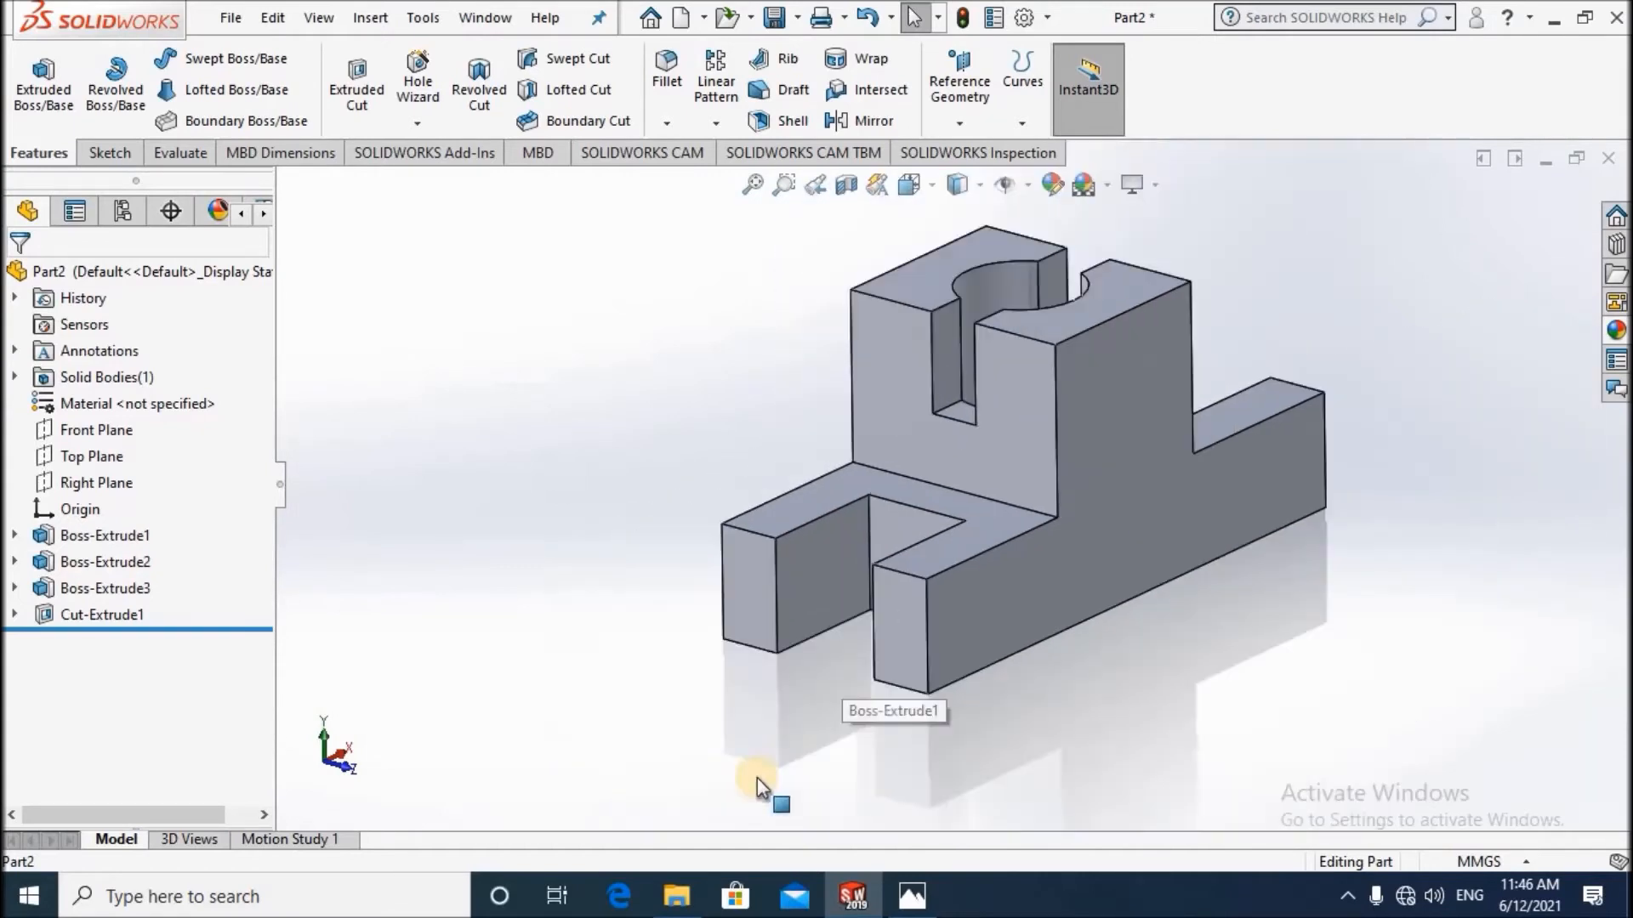
{"action": "scroll", "coordinate": [476, 595], "scroll_direction": "down", "scroll_amount": 1}
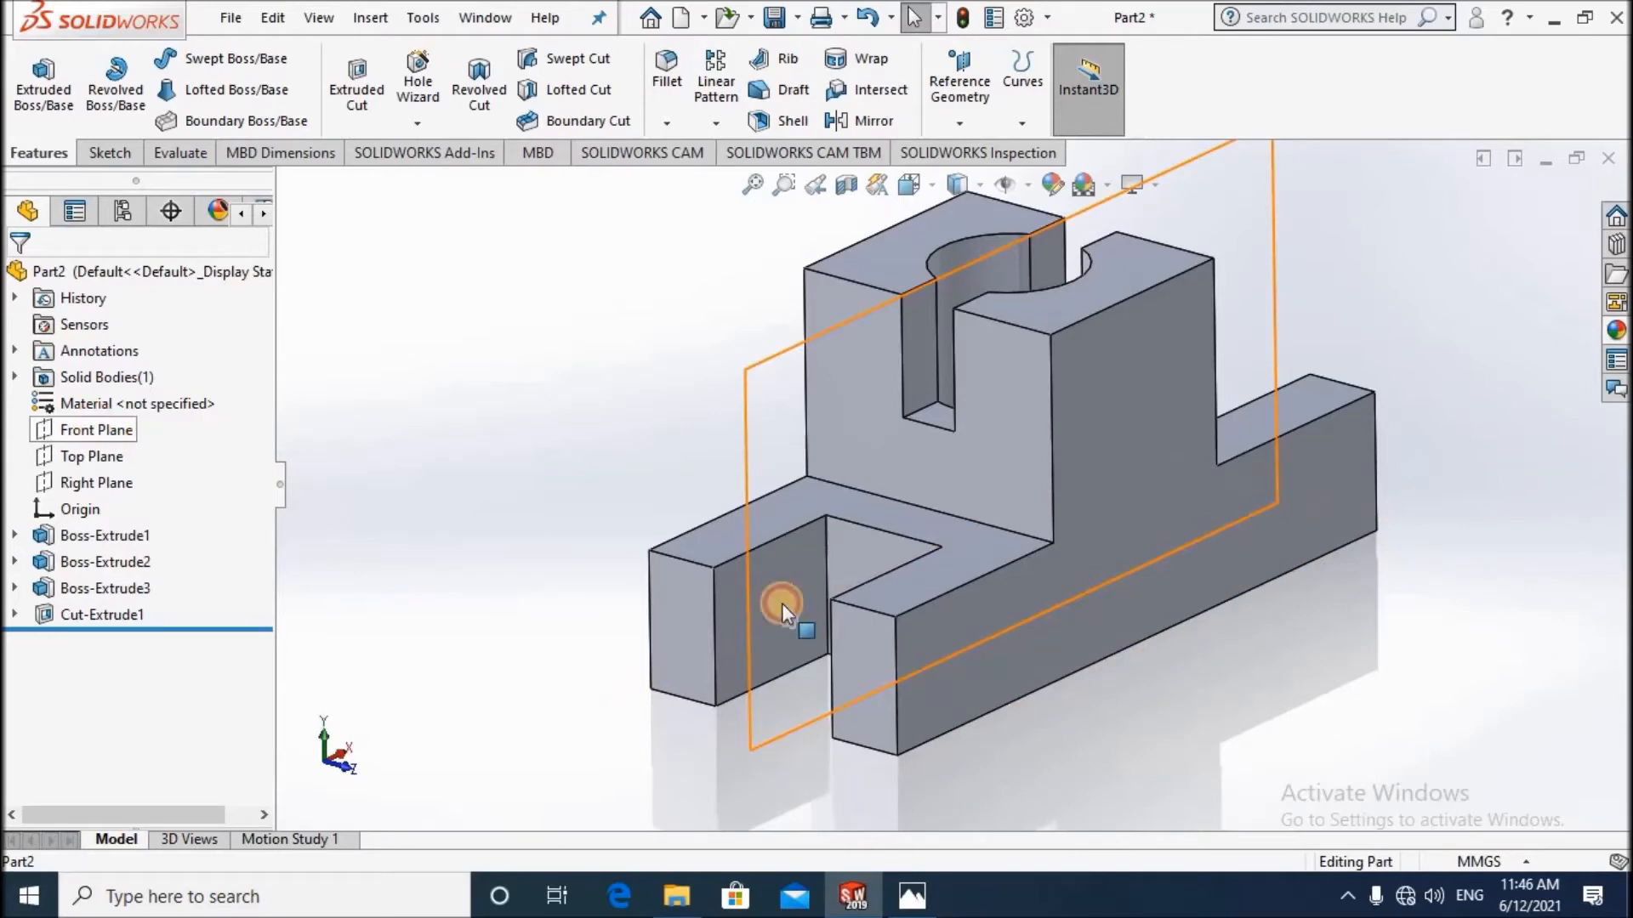
View the part normal to the Front Plane and switch the display style to Hidden Lines Visible.
{"action": "left_click", "coordinate": [1042, 597]}
{"action": "middle_click_drag", "start_coordinate": [1057, 605], "coordinate": [816, 522]}
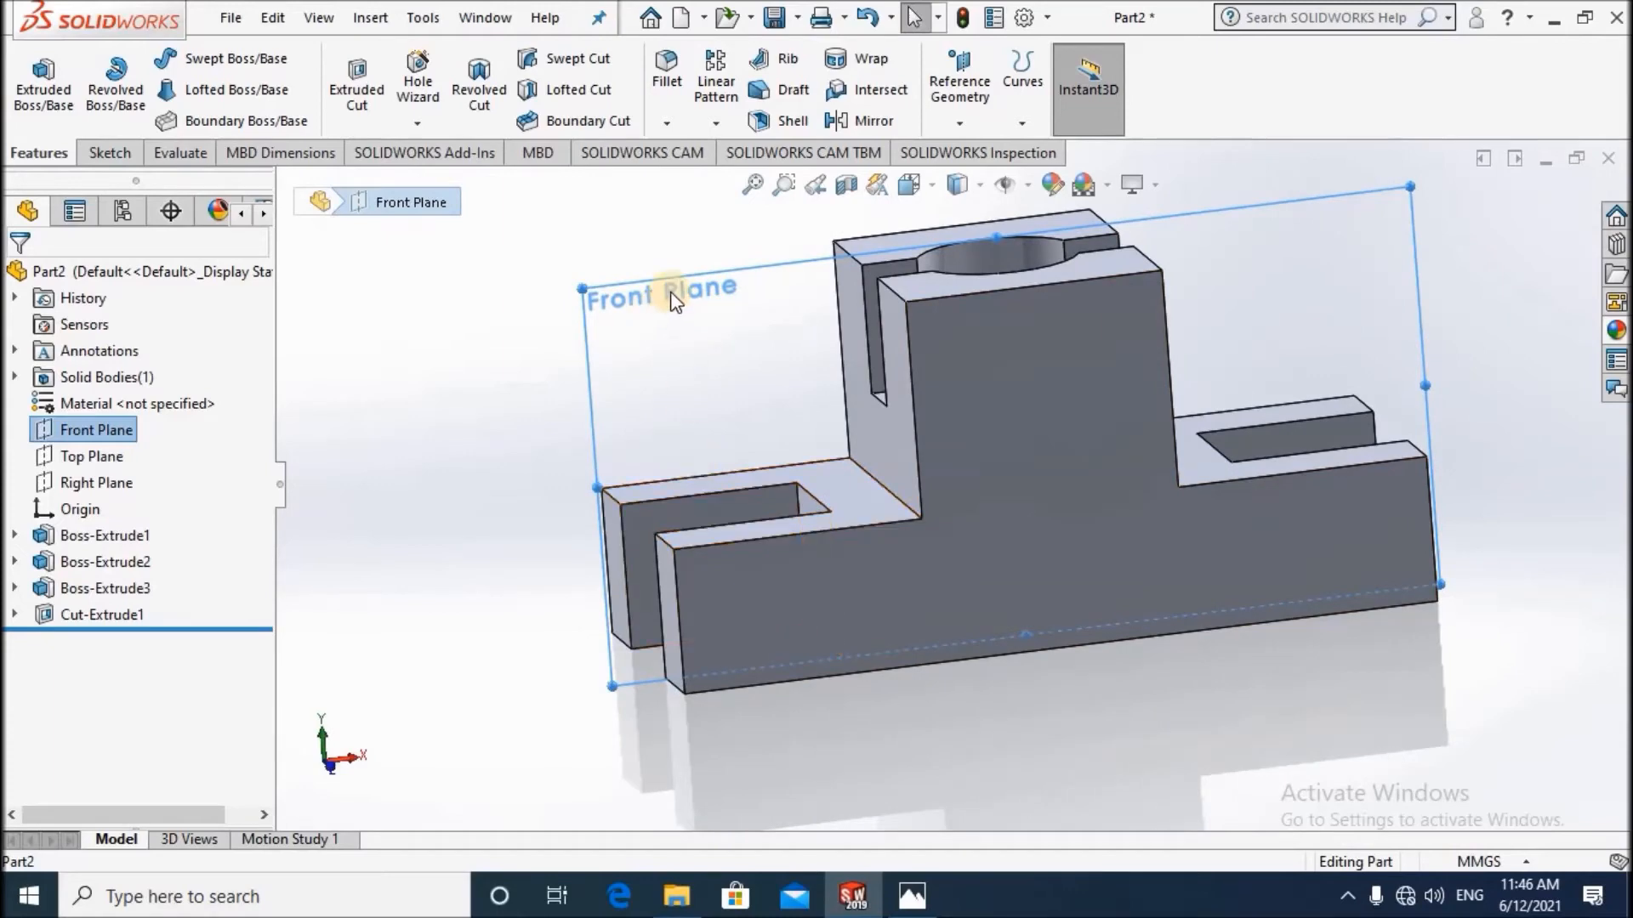
{"action": "right_click", "coordinate": [75, 431]}
{"action": "left_click", "coordinate": [201, 390]}
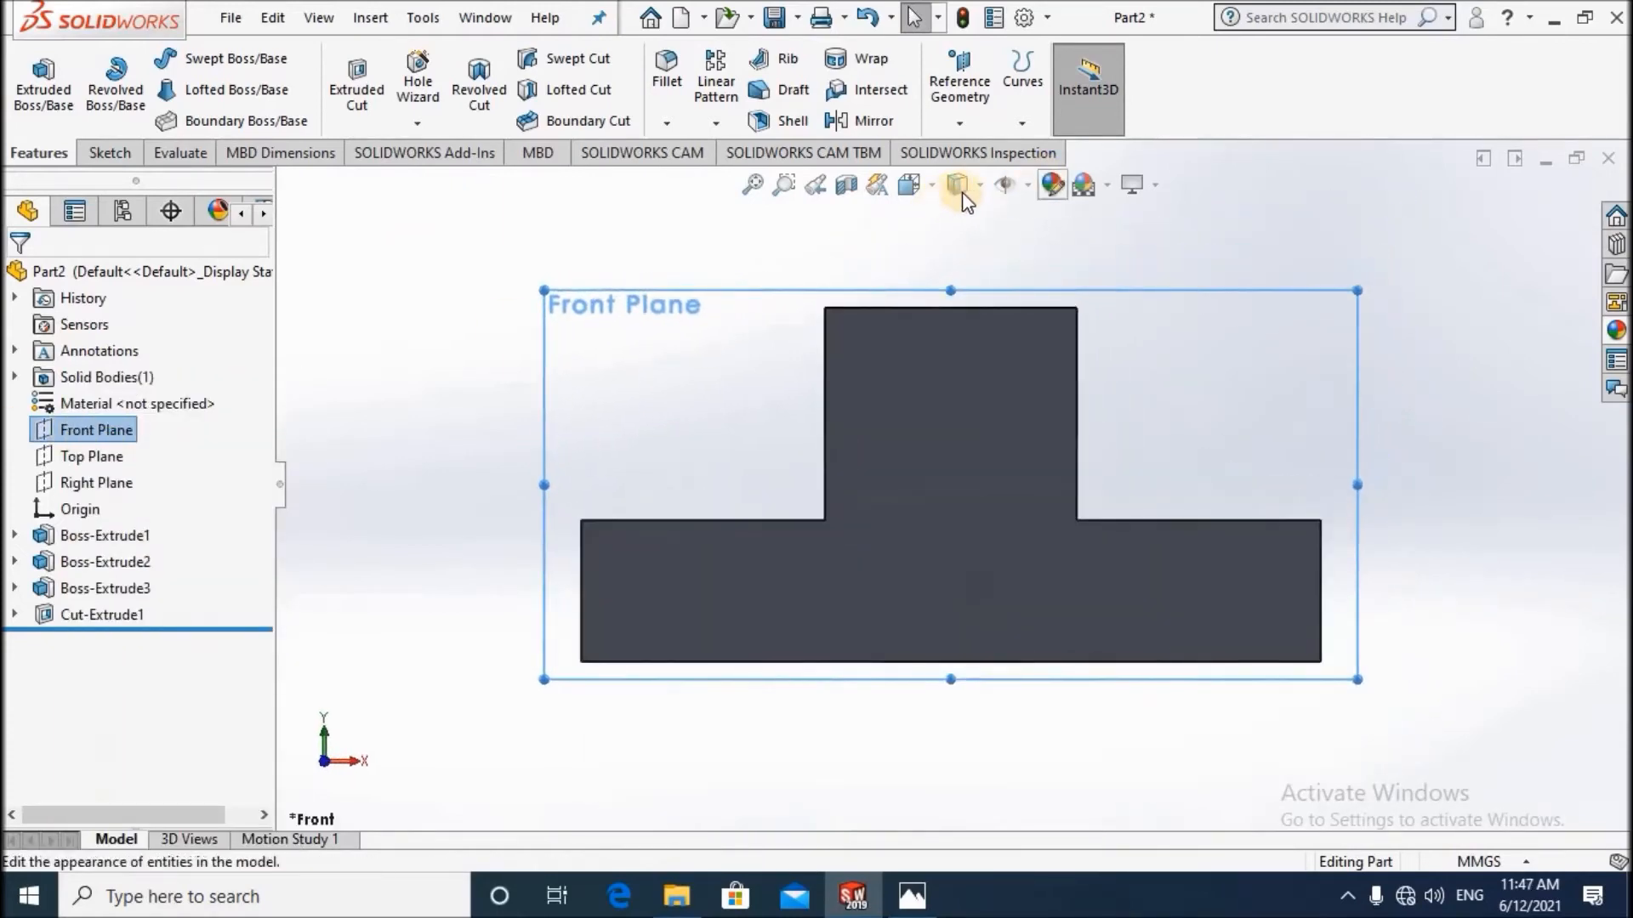
{"action": "left_click", "coordinate": [978, 186]}
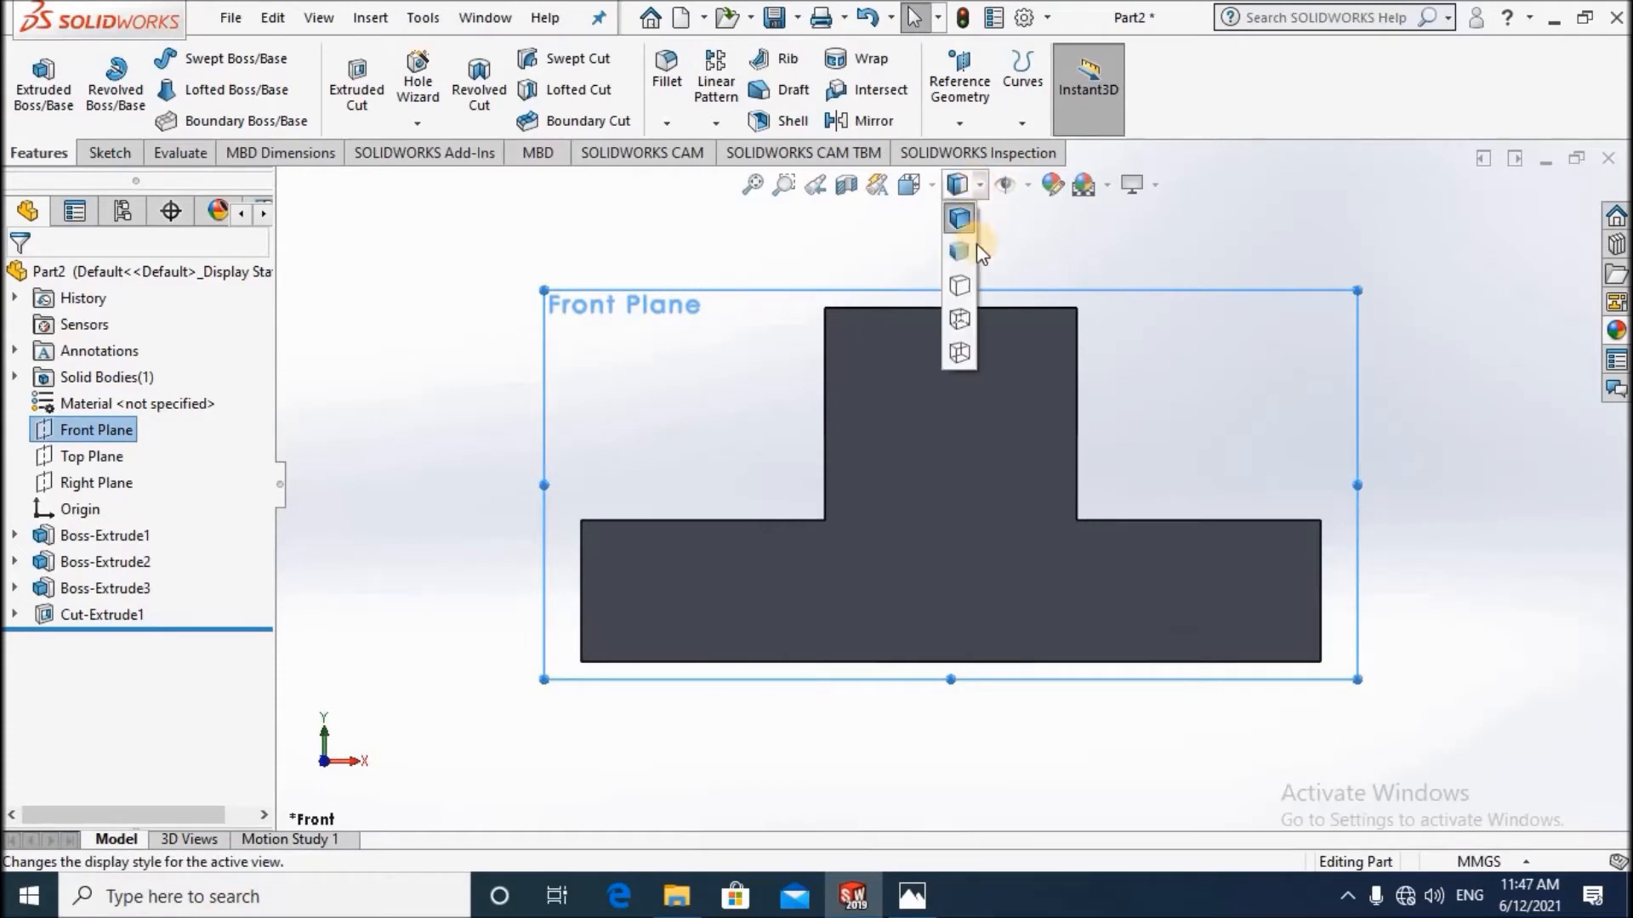
{"action": "left_click", "coordinate": [959, 318]}
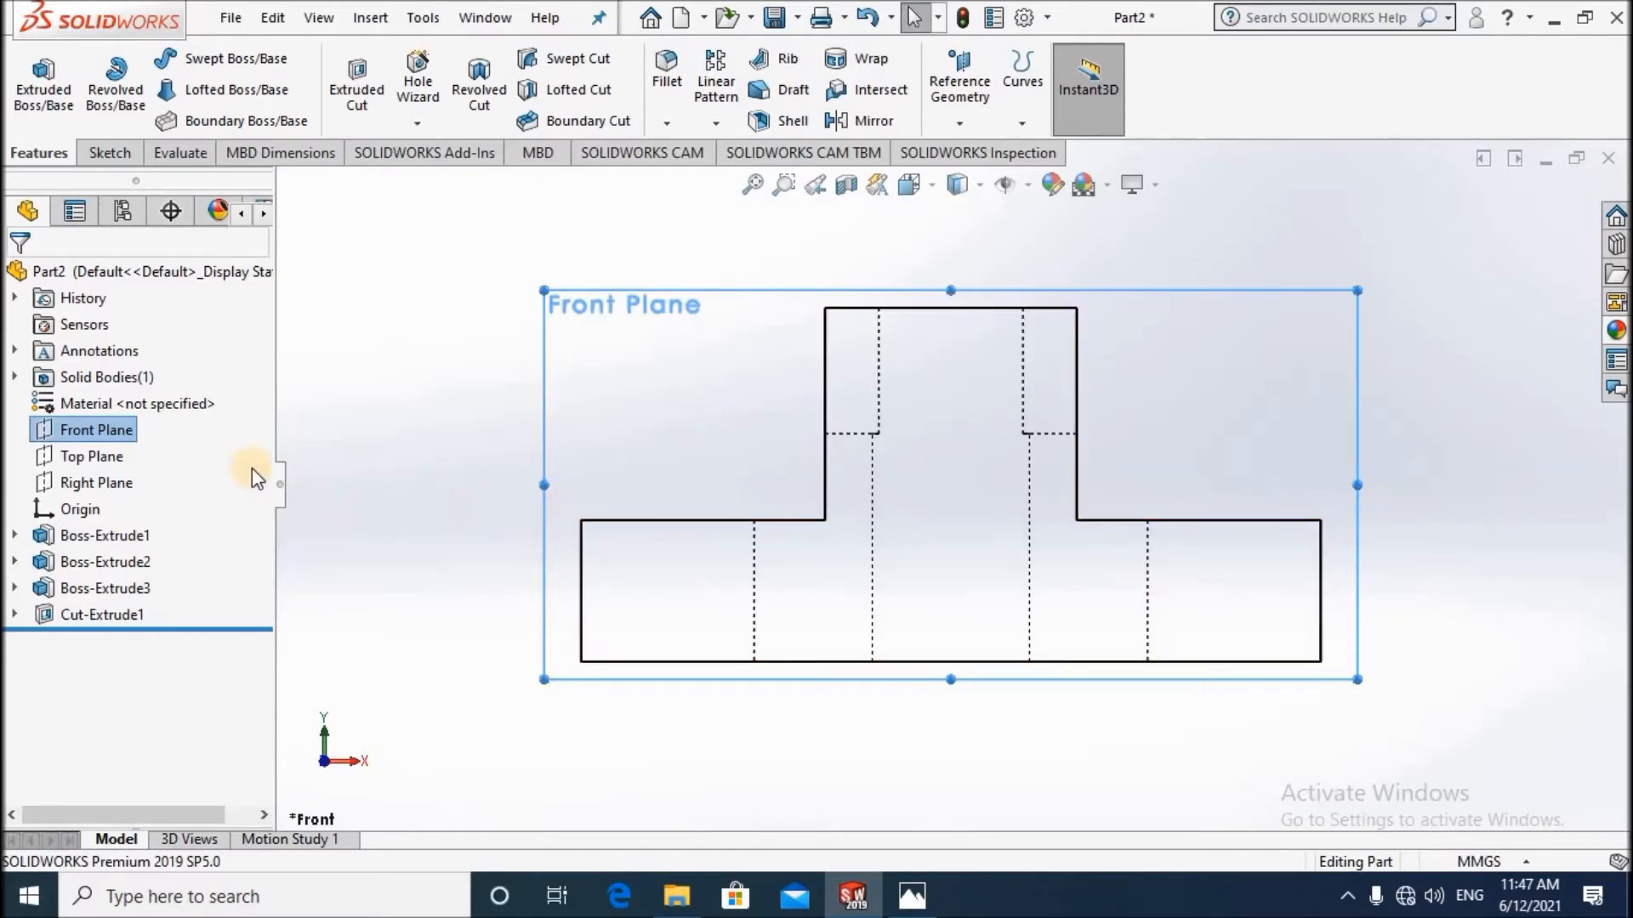
Sketch a closed triangle on the Front Plane joining the left arm's outer bottom corner with the top and bottom of the notch's inner edge.
{"action": "left_click", "coordinate": [99, 151]}
{"action": "left_click", "coordinate": [38, 85]}
{"action": "left_click", "coordinate": [156, 59]}
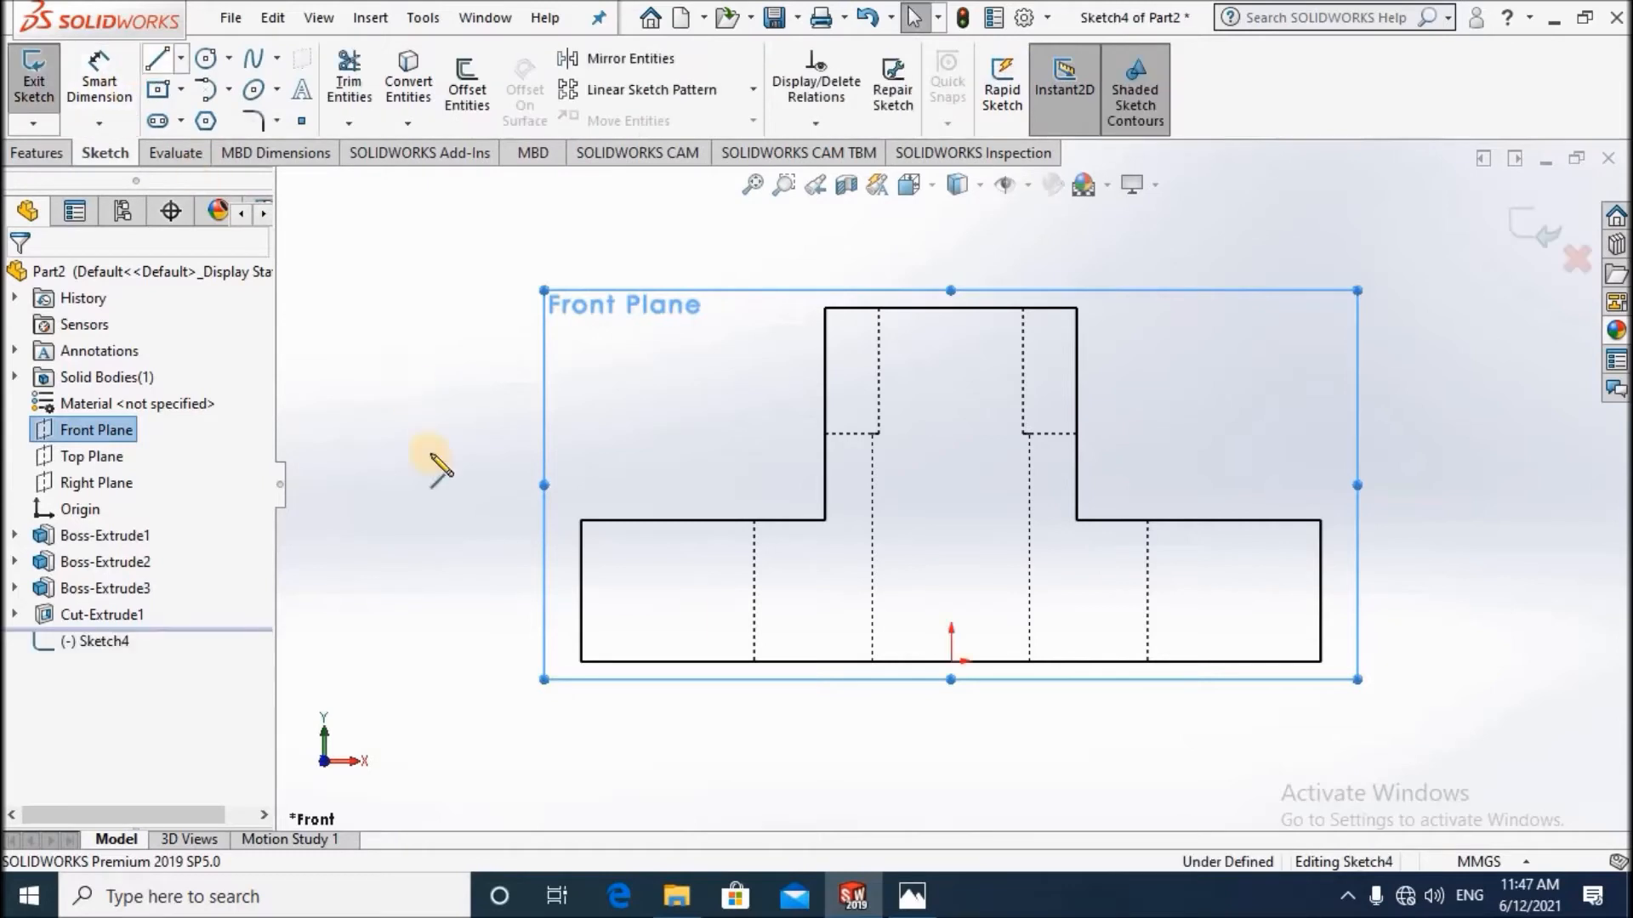
{"action": "left_click", "coordinate": [580, 661]}
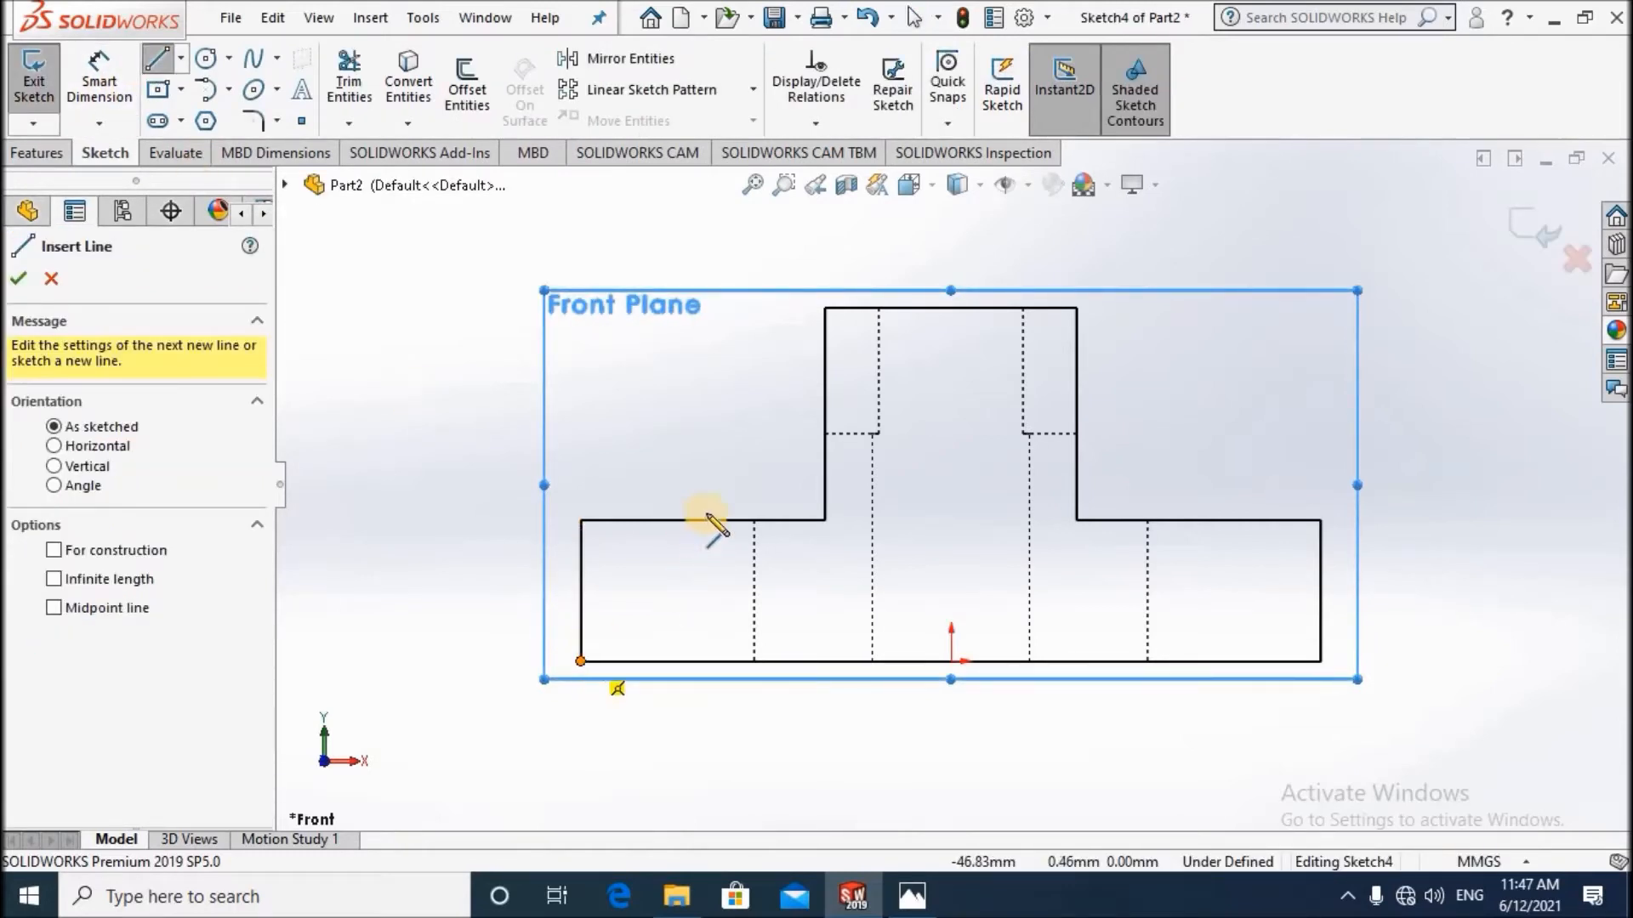
{"action": "left_click", "coordinate": [754, 519]}
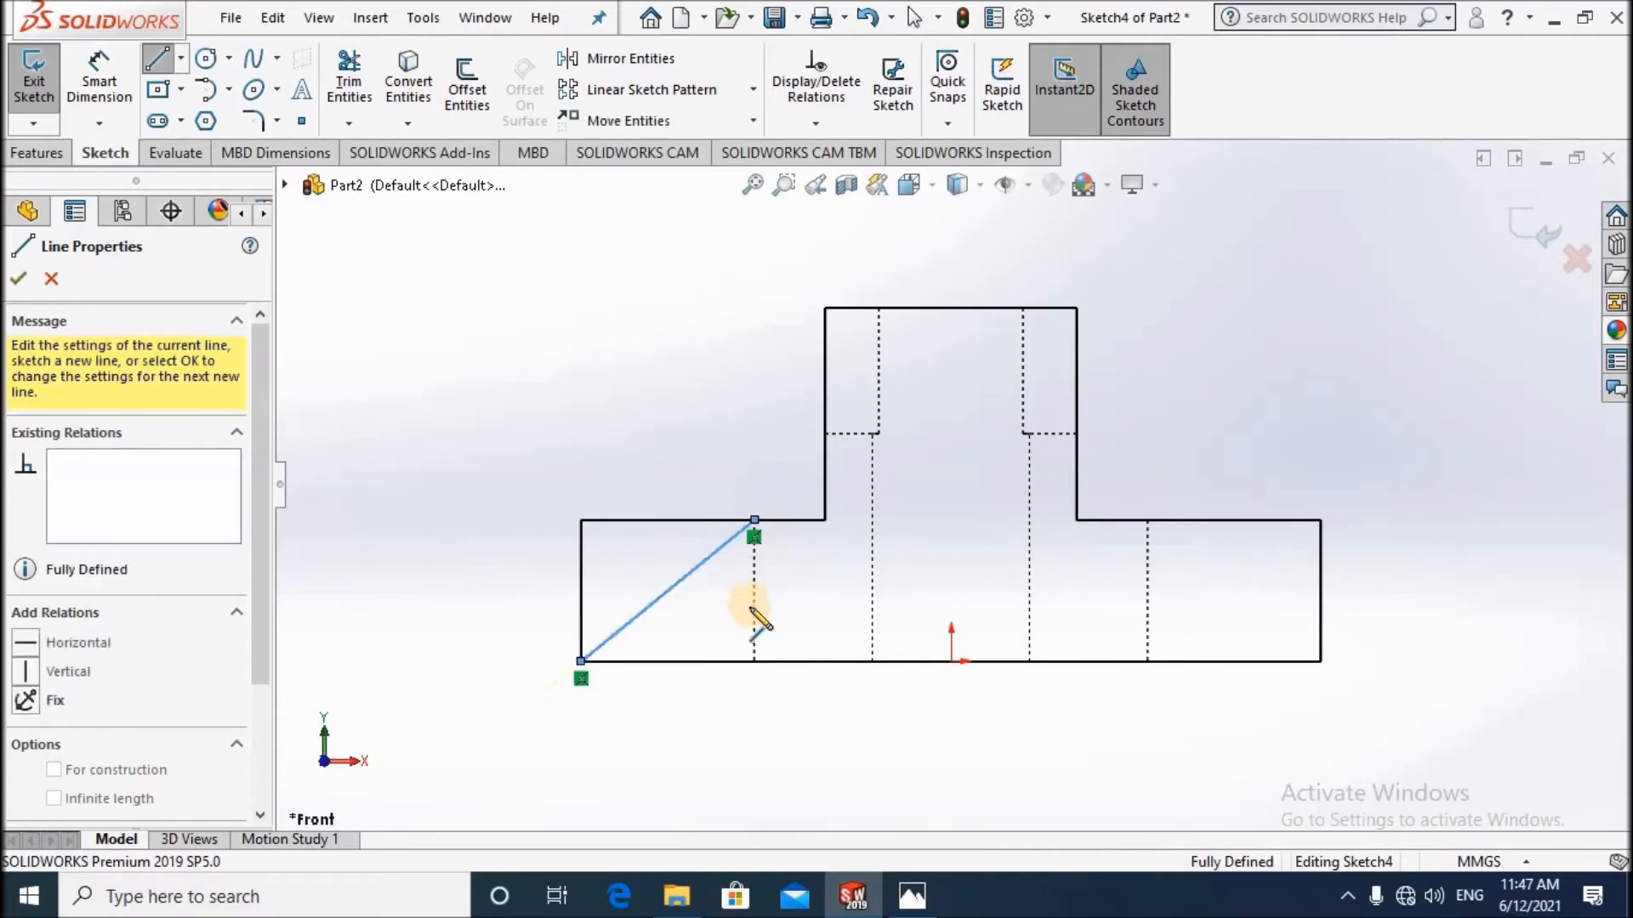
{"action": "left_click", "coordinate": [755, 662]}
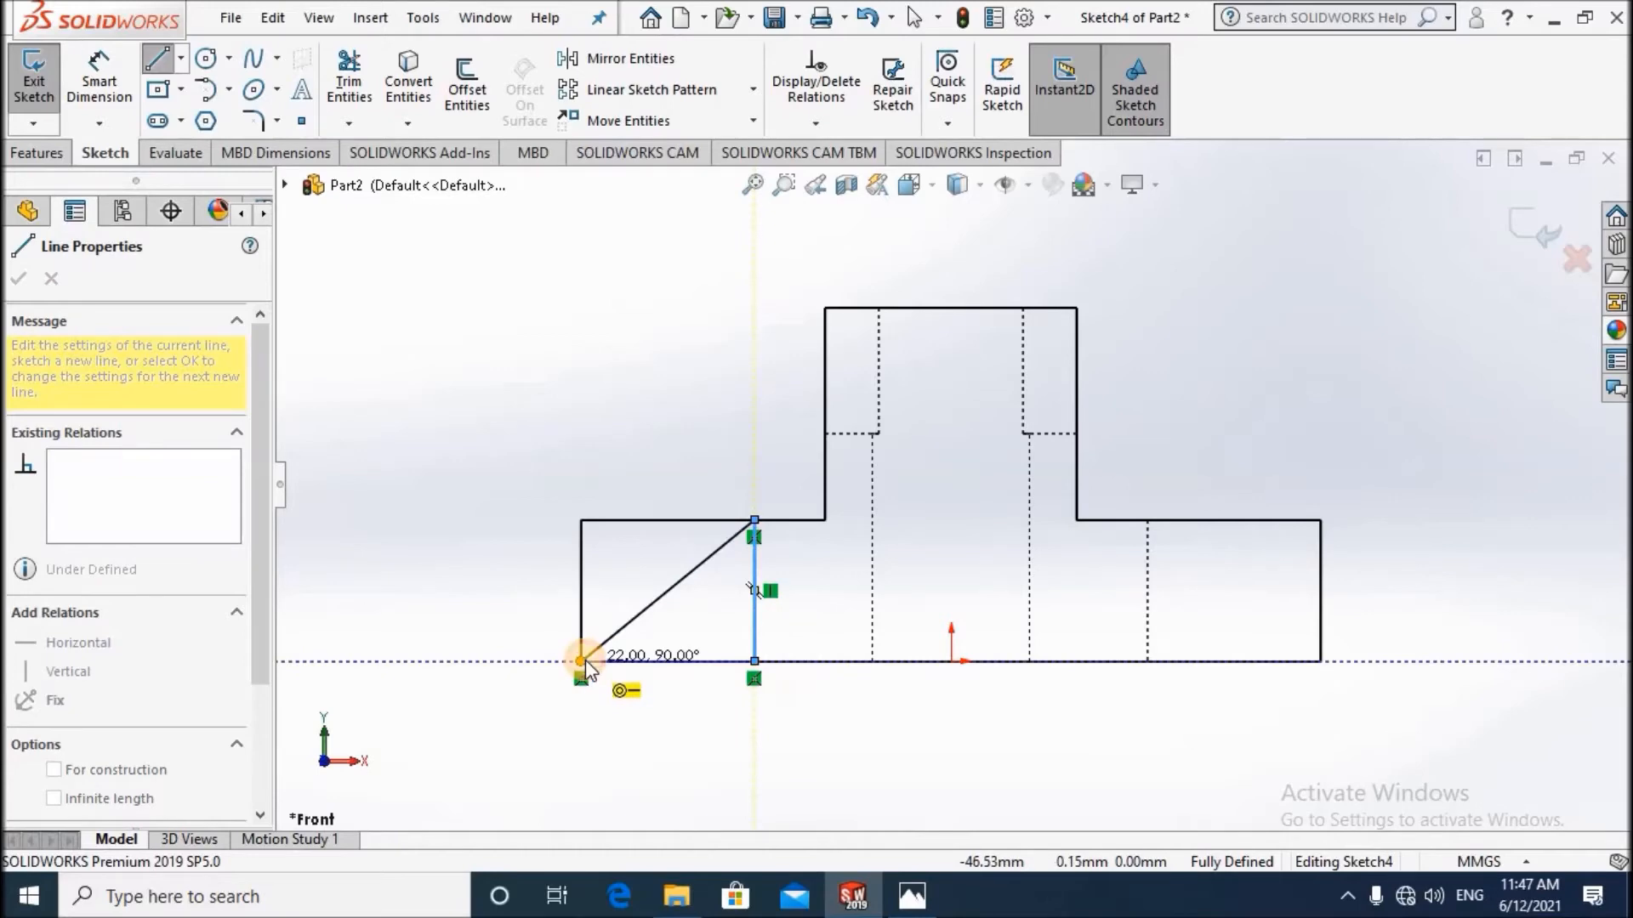
{"action": "left_click", "coordinate": [581, 661]}
{"action": "scroll", "coordinate": [772, 602], "scroll_direction": "up", "scroll_amount": 5}
{"action": "mouse_move", "coordinate": [797, 552]}
{"action": "middle_mouse_down"}
{"action": "mouse_move", "coordinate": [972, 519]}
{"action": "mouse_move", "coordinate": [921, 567]}
{"action": "middle_mouse_up"}
{"action": "key", "text": "f"}
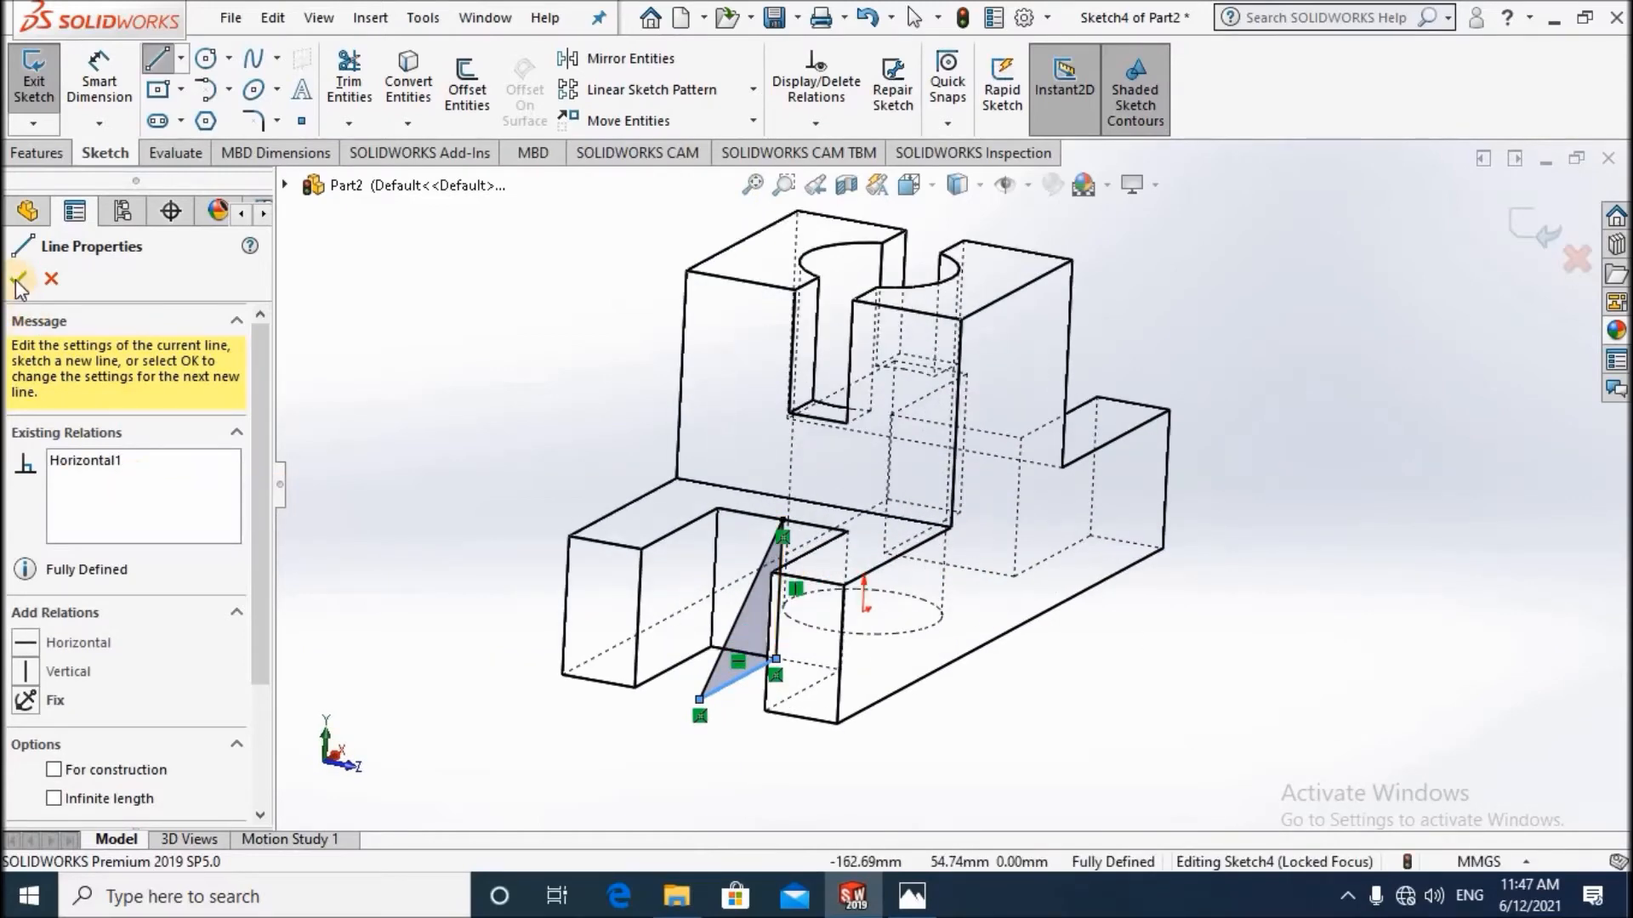
{"action": "scroll", "coordinate": [804, 619], "scroll_direction": "up", "scroll_amount": 2}
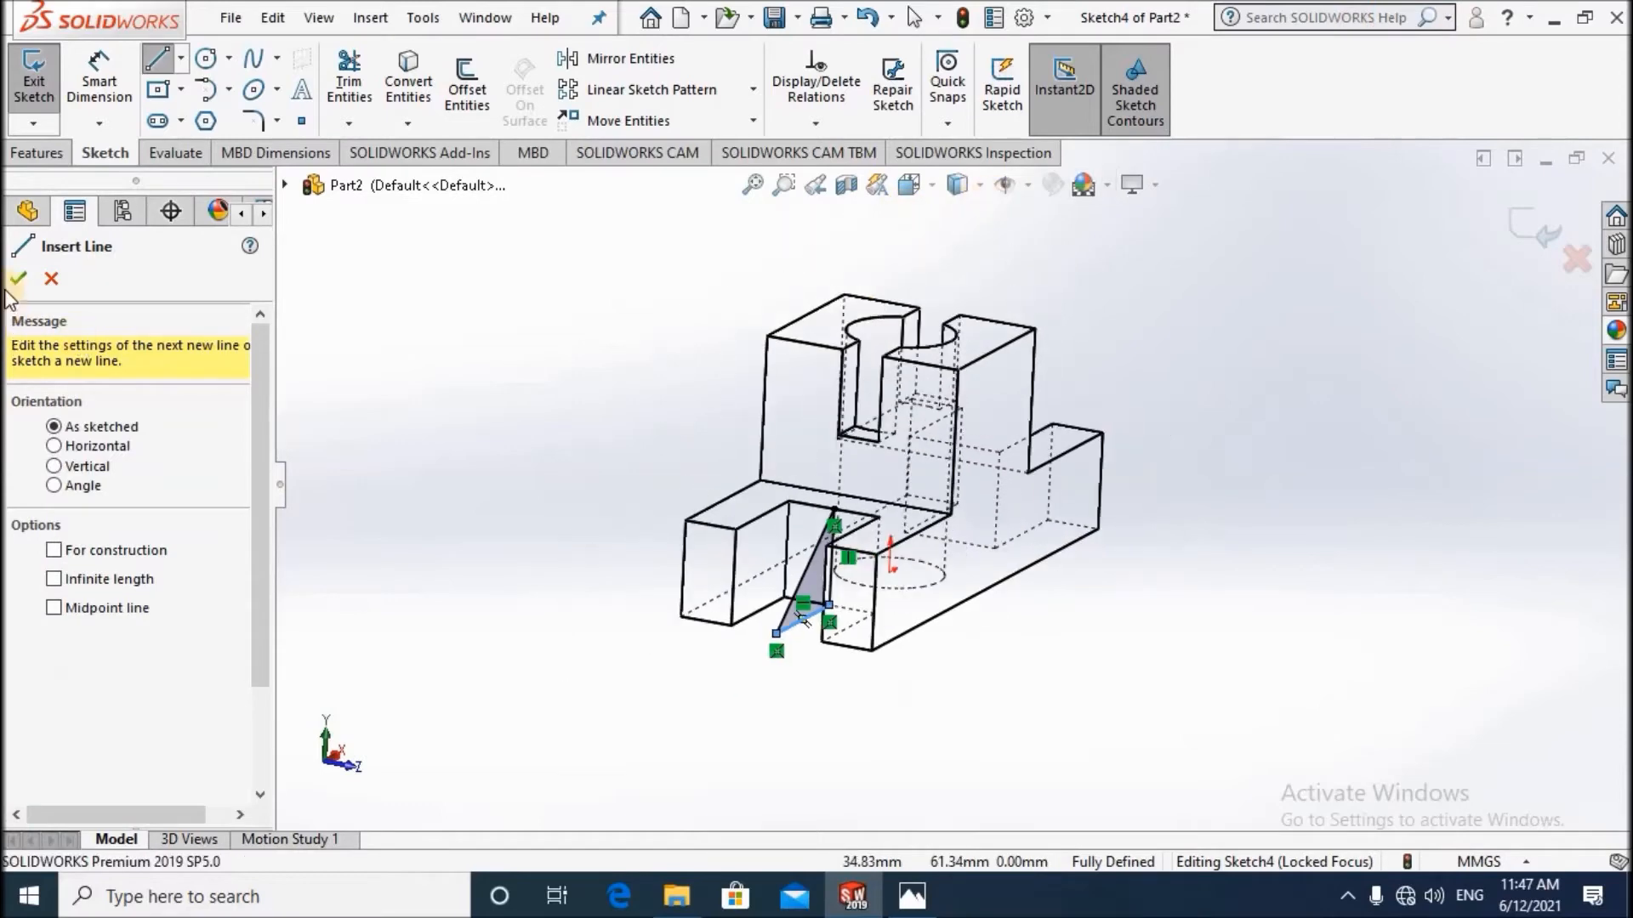
{"action": "left_click", "coordinate": [19, 281]}
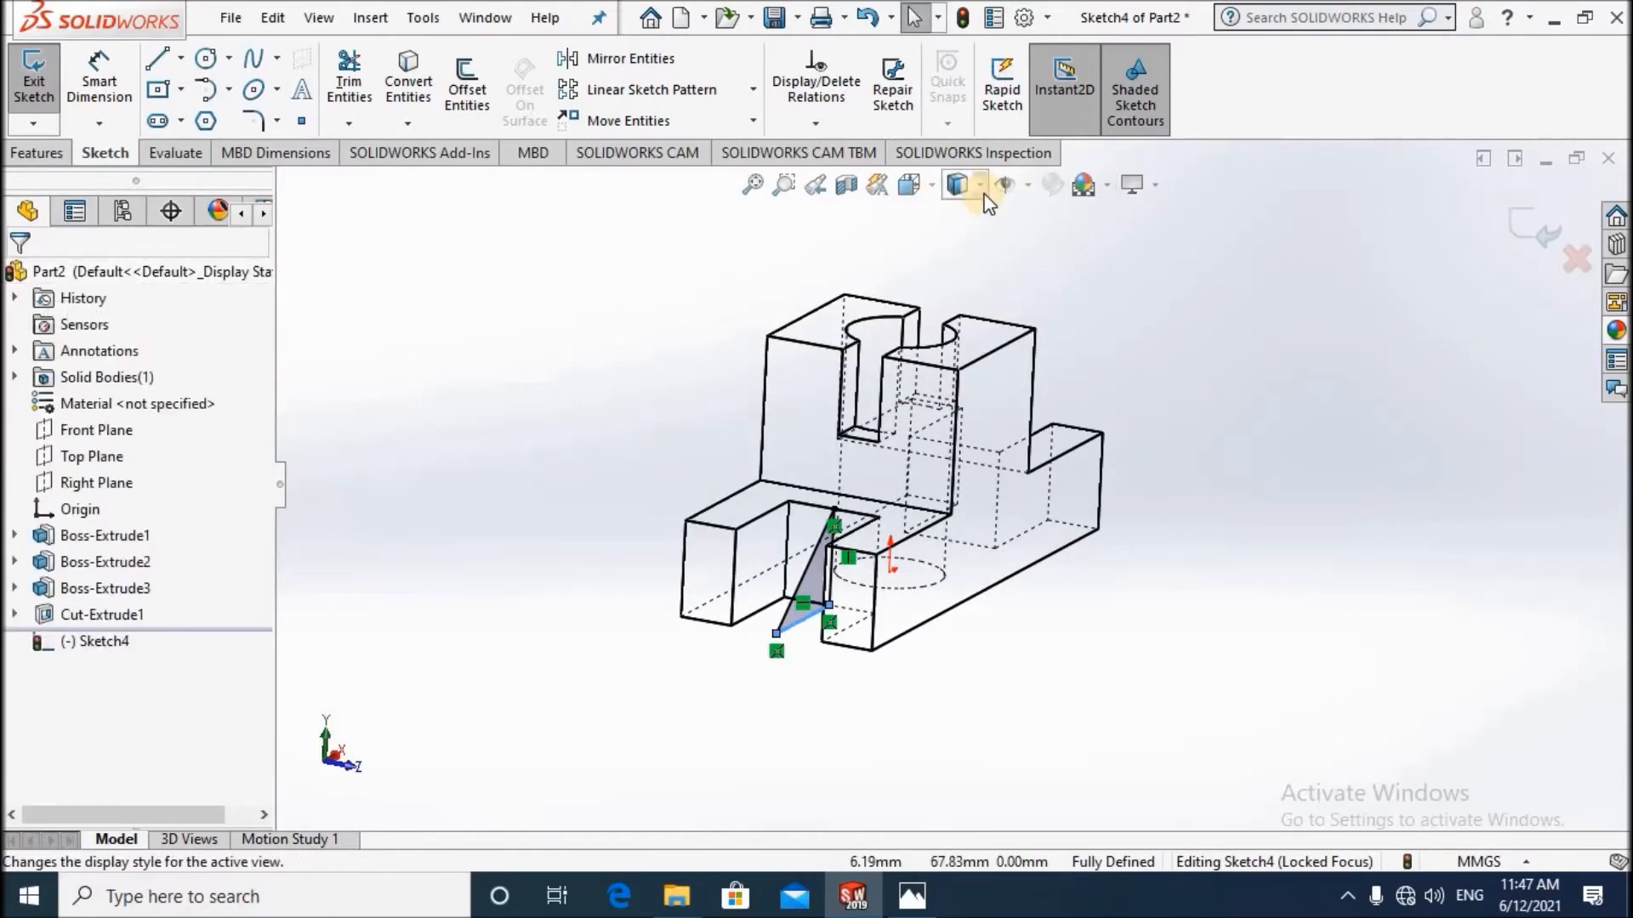
Switch the display style to Shaded With Edges while the triangle sketch is open.
{"action": "left_click", "coordinate": [958, 185]}
{"action": "left_click", "coordinate": [958, 219]}
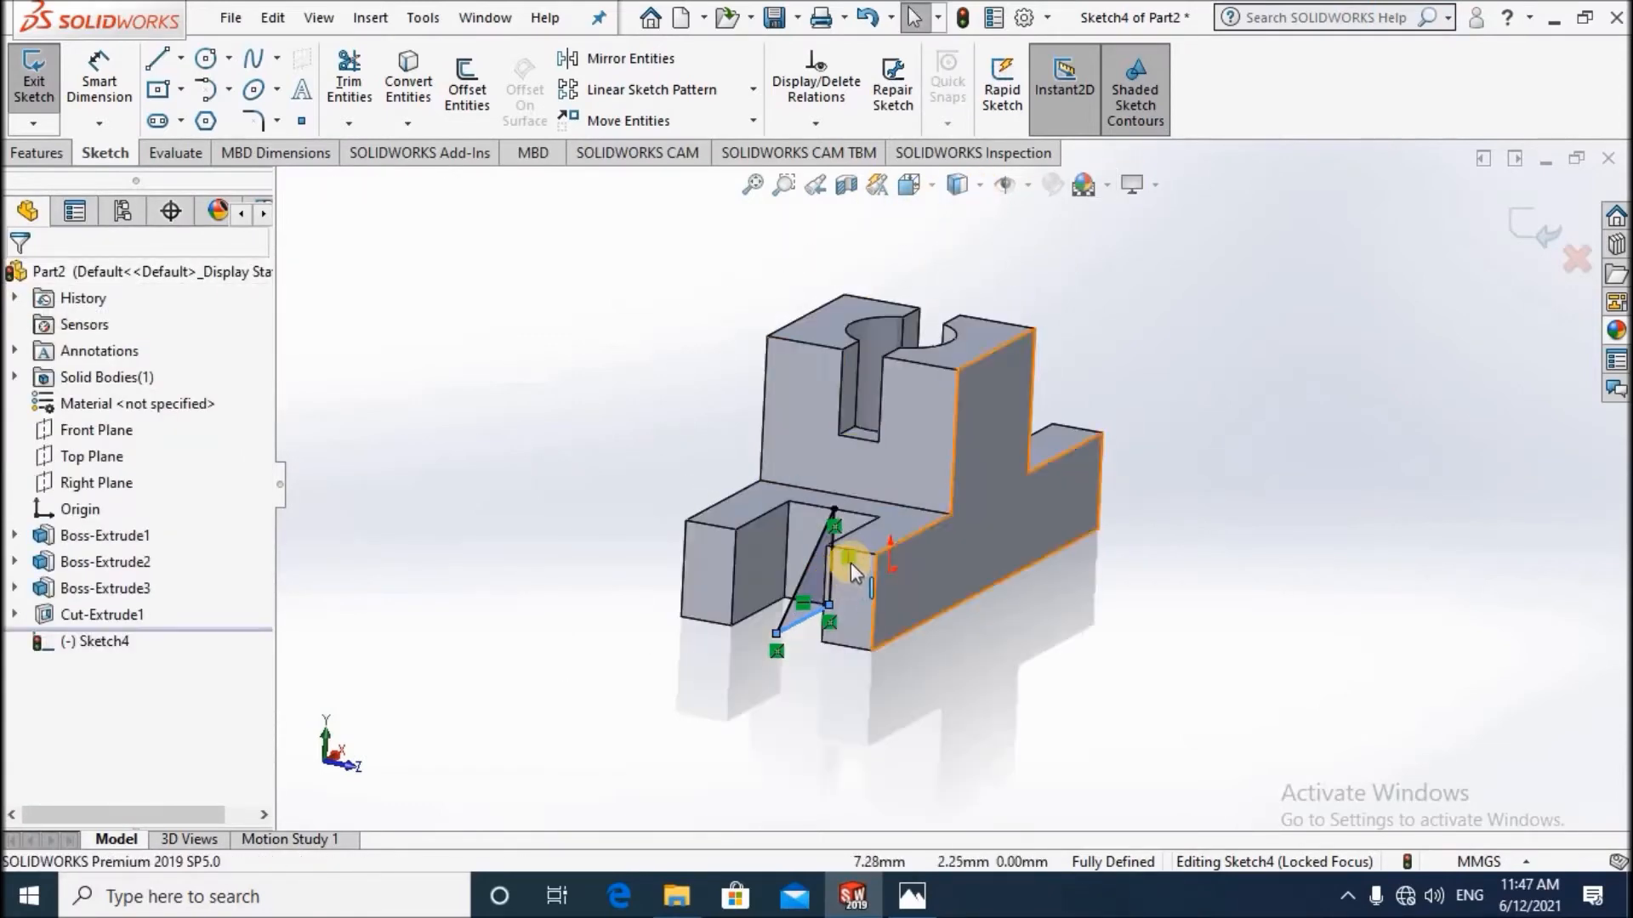
{"action": "scroll", "coordinate": [850, 564], "scroll_direction": "down", "scroll_amount": 4}
{"action": "middle_click_drag", "start_coordinate": [879, 563], "coordinate": [426, 528]}
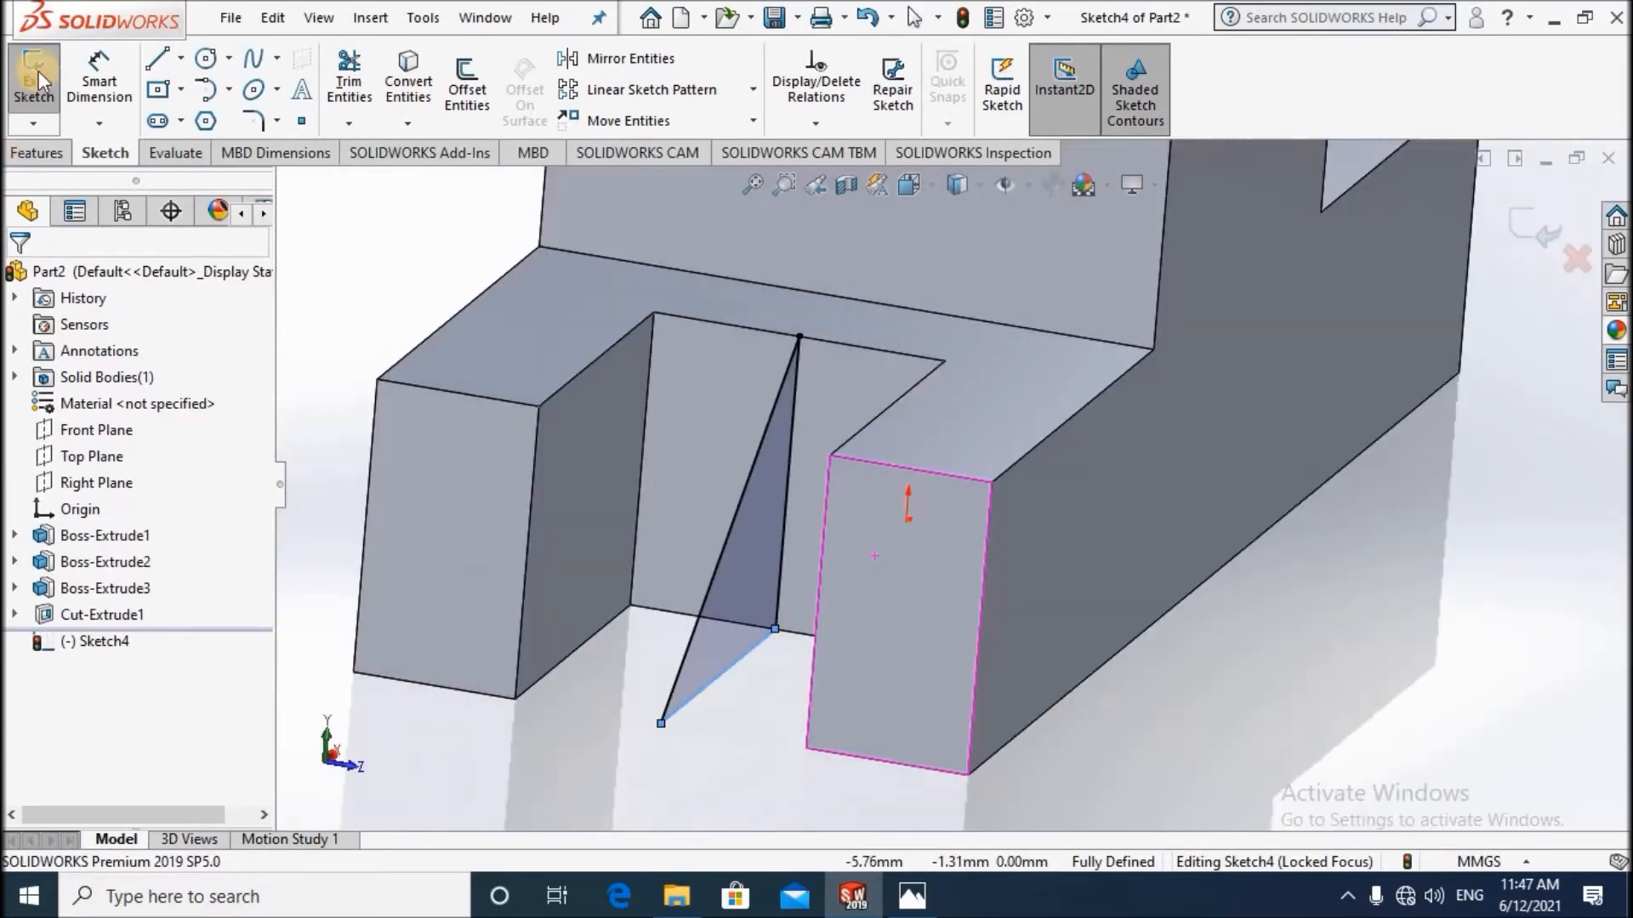
Set up an Extruded Boss of the triangle in two directions, with Direction 1 Up To Surface on the notch's front side wall.
{"action": "left_click", "coordinate": [36, 153]}
{"action": "left_click", "coordinate": [42, 85]}
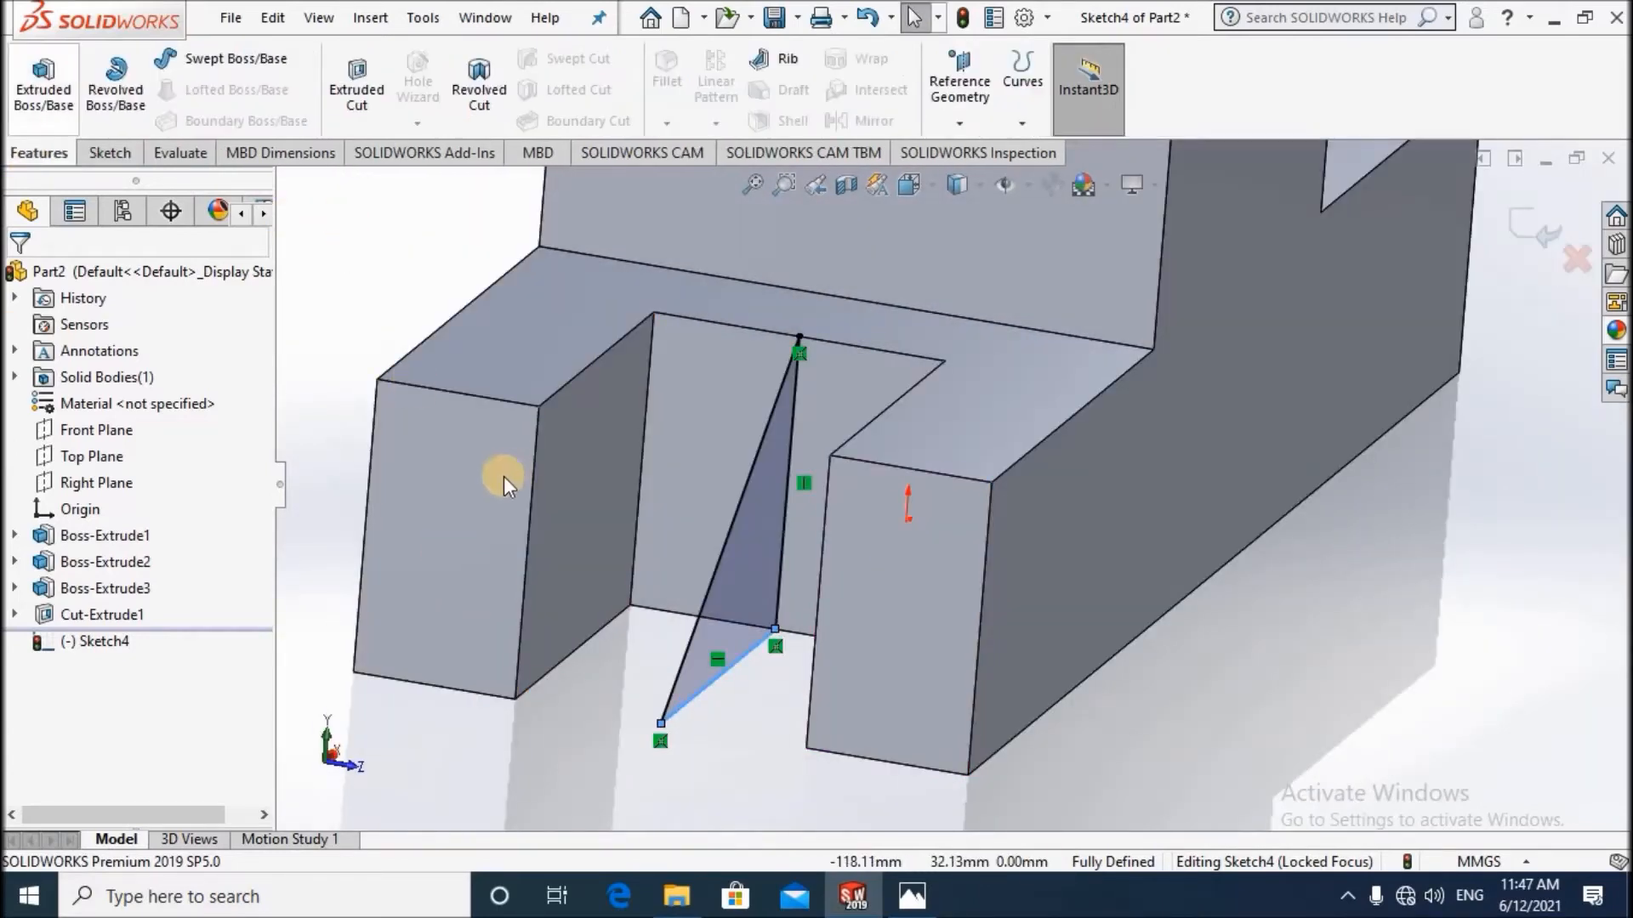
{"action": "middle_click_drag", "start_coordinate": [680, 536], "coordinate": [4, 723]}
{"action": "left_click", "coordinate": [45, 651]}
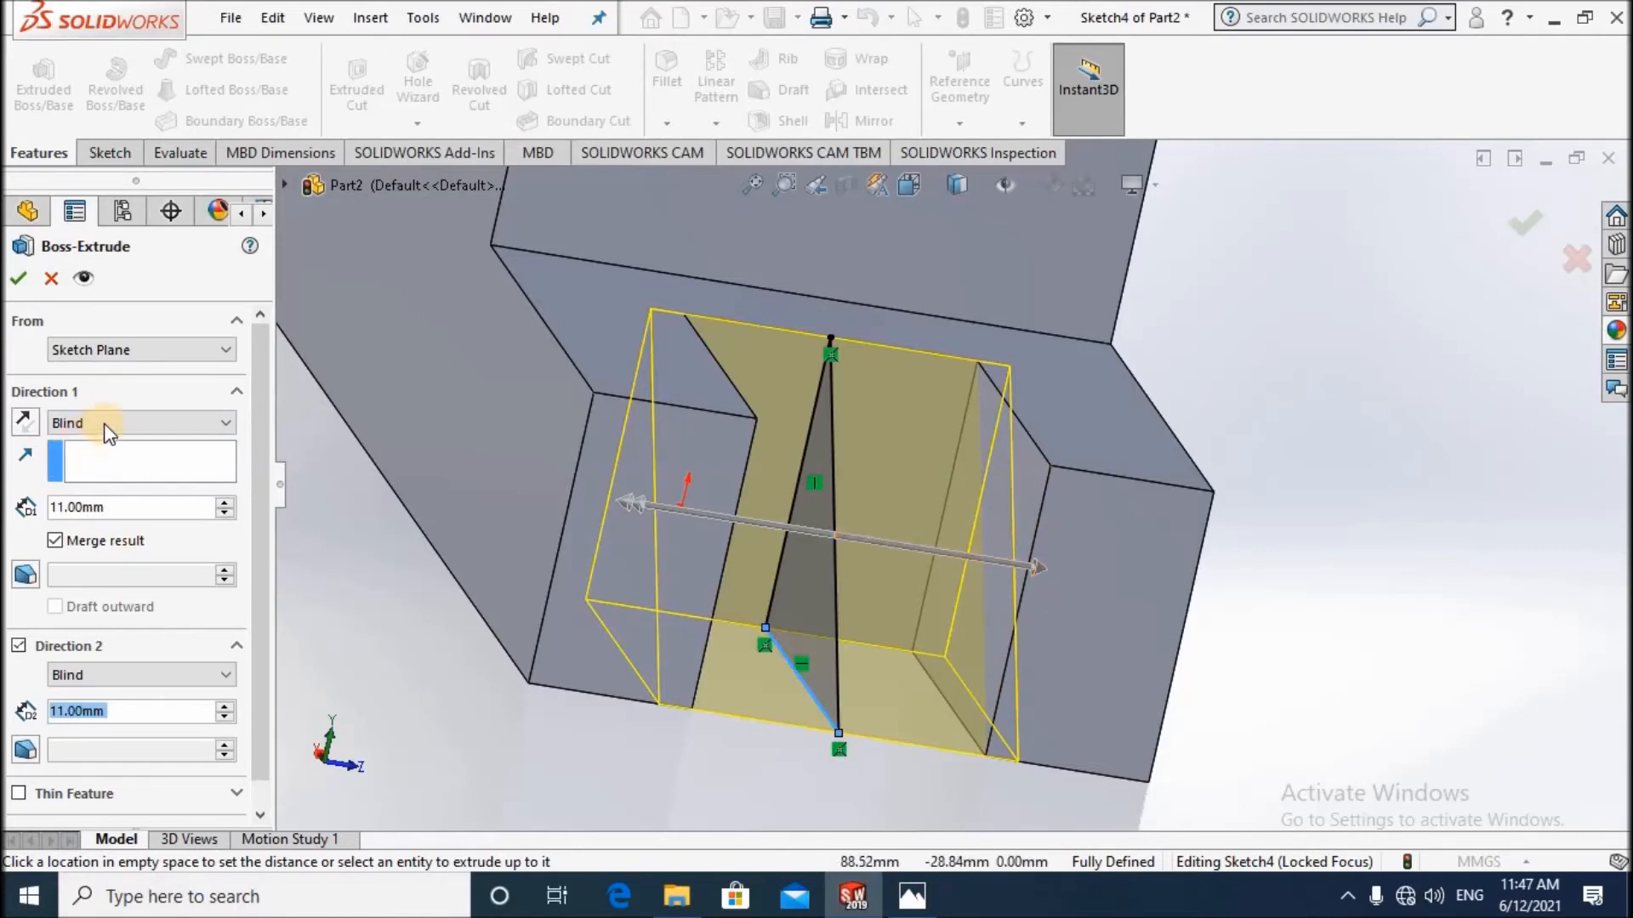
{"action": "left_click", "coordinate": [140, 423]}
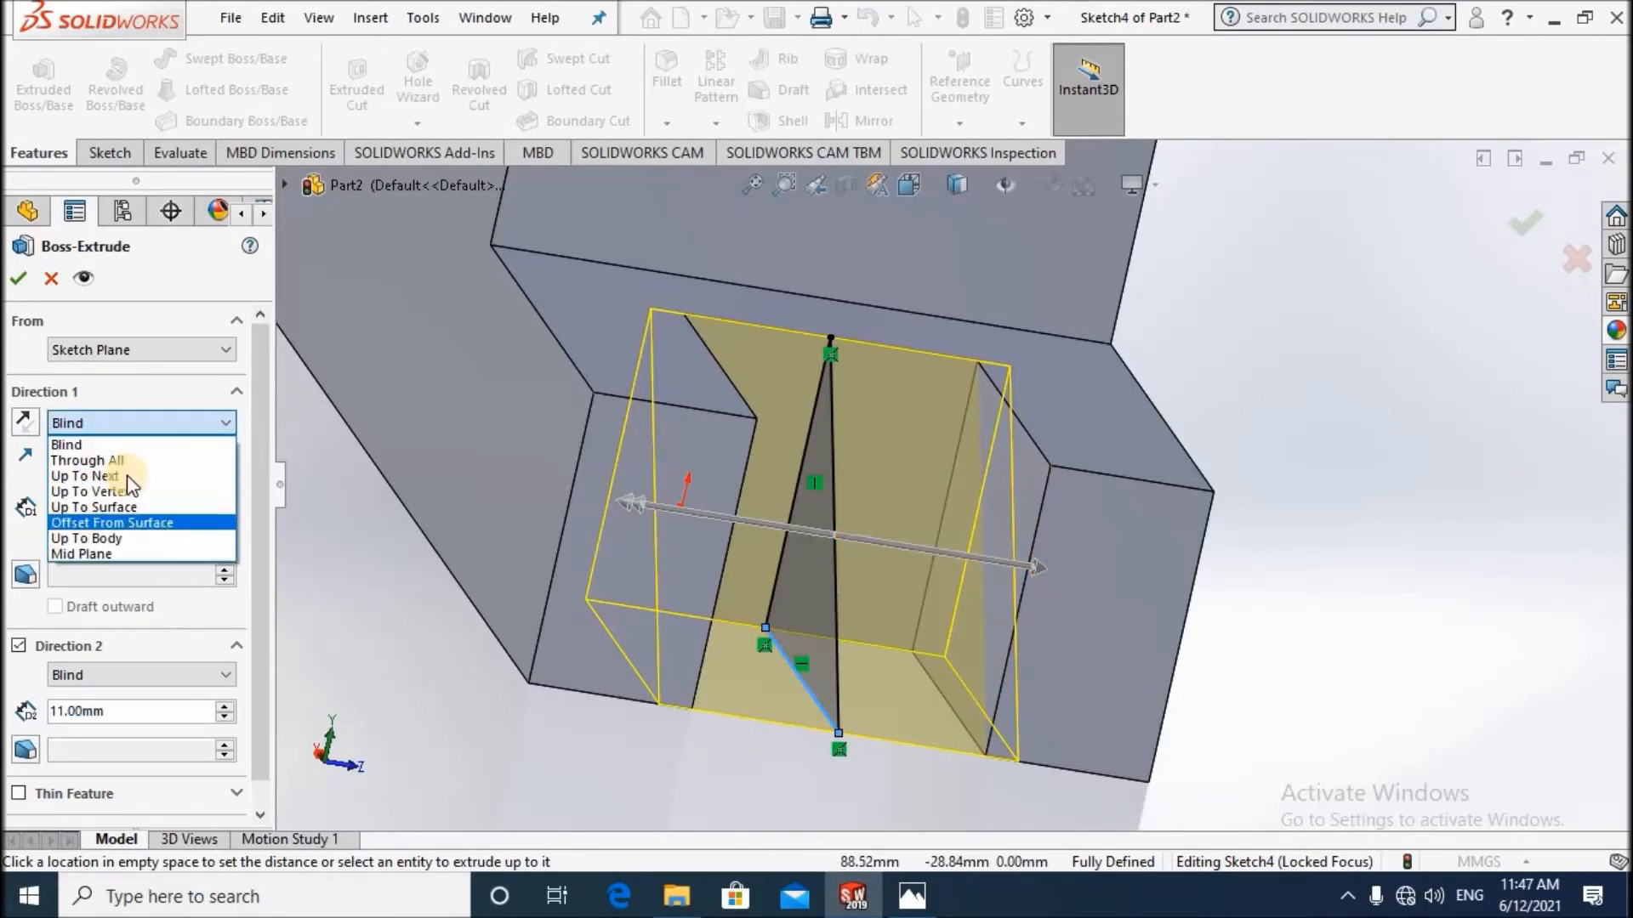
{"action": "left_click", "coordinate": [138, 507]}
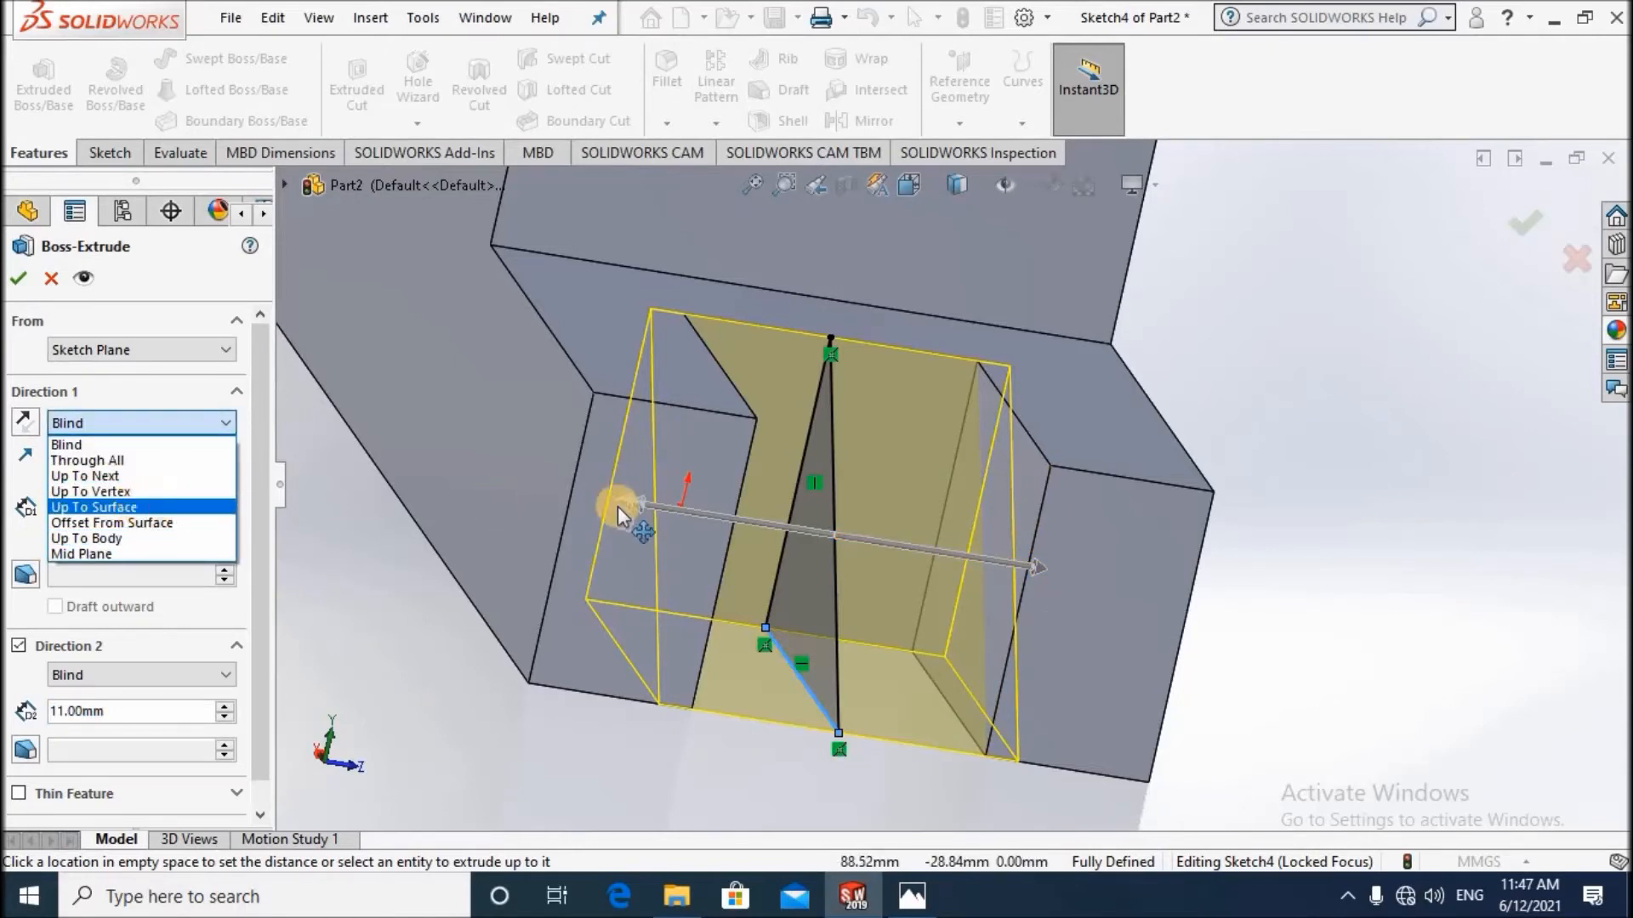
{"action": "left_click", "coordinate": [905, 550]}
{"action": "left_click", "coordinate": [1046, 471]}
{"action": "middle_click_drag", "start_coordinate": [732, 605], "coordinate": [19, 693]}
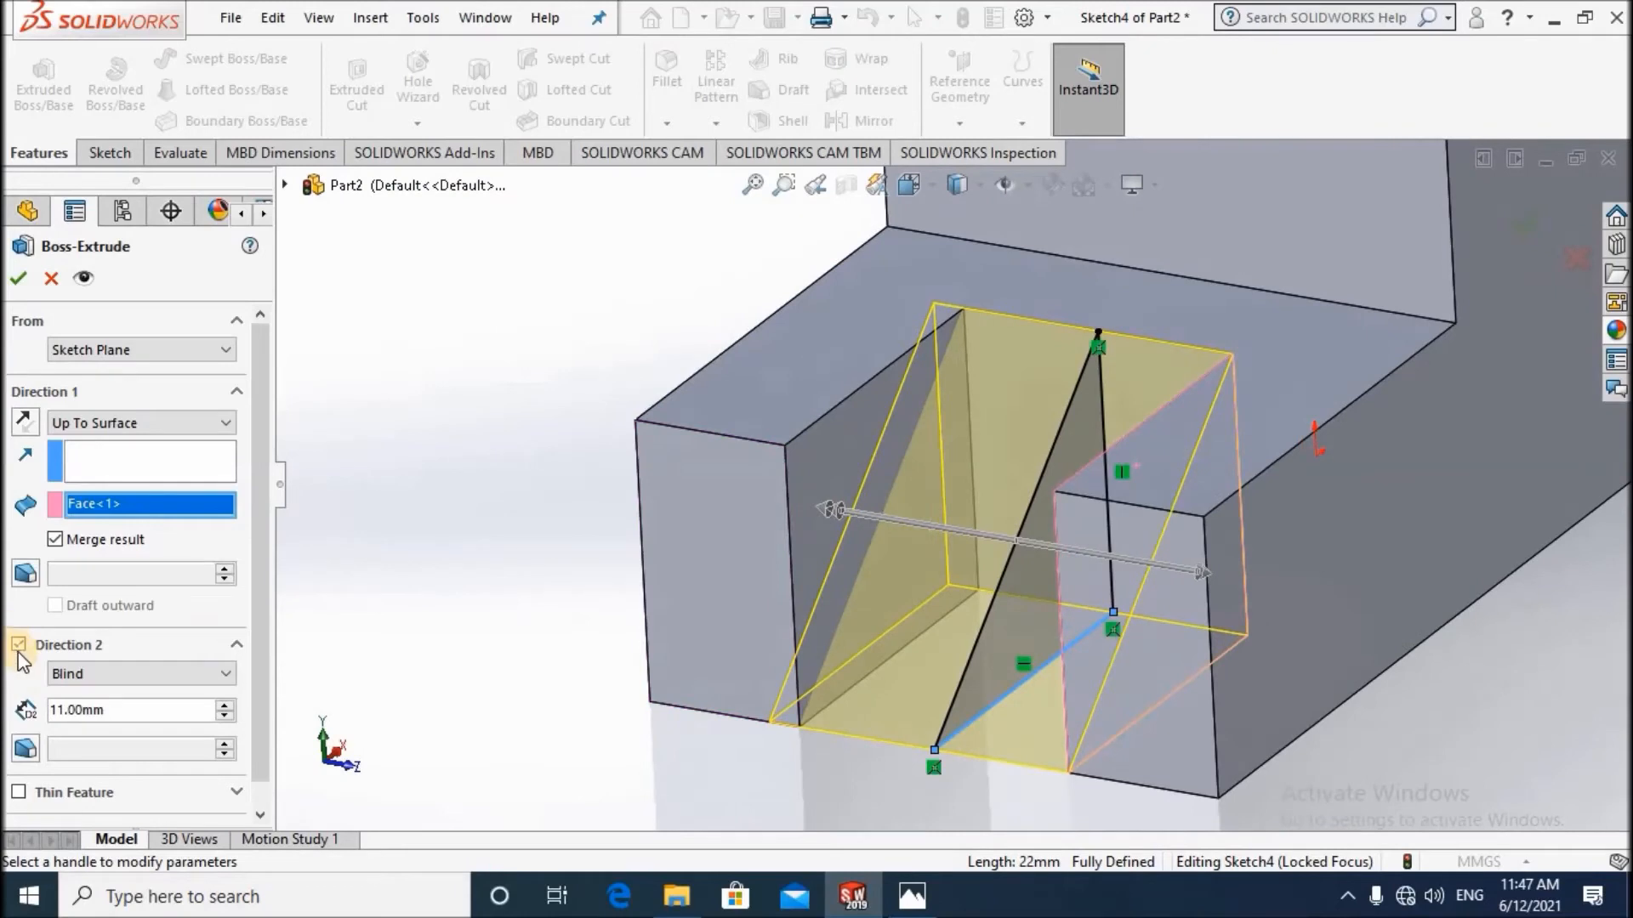
Set Direction 2 to Up To Surface on the notch's opposite side wall and complete the triangular web.
{"action": "left_click", "coordinate": [95, 674]}
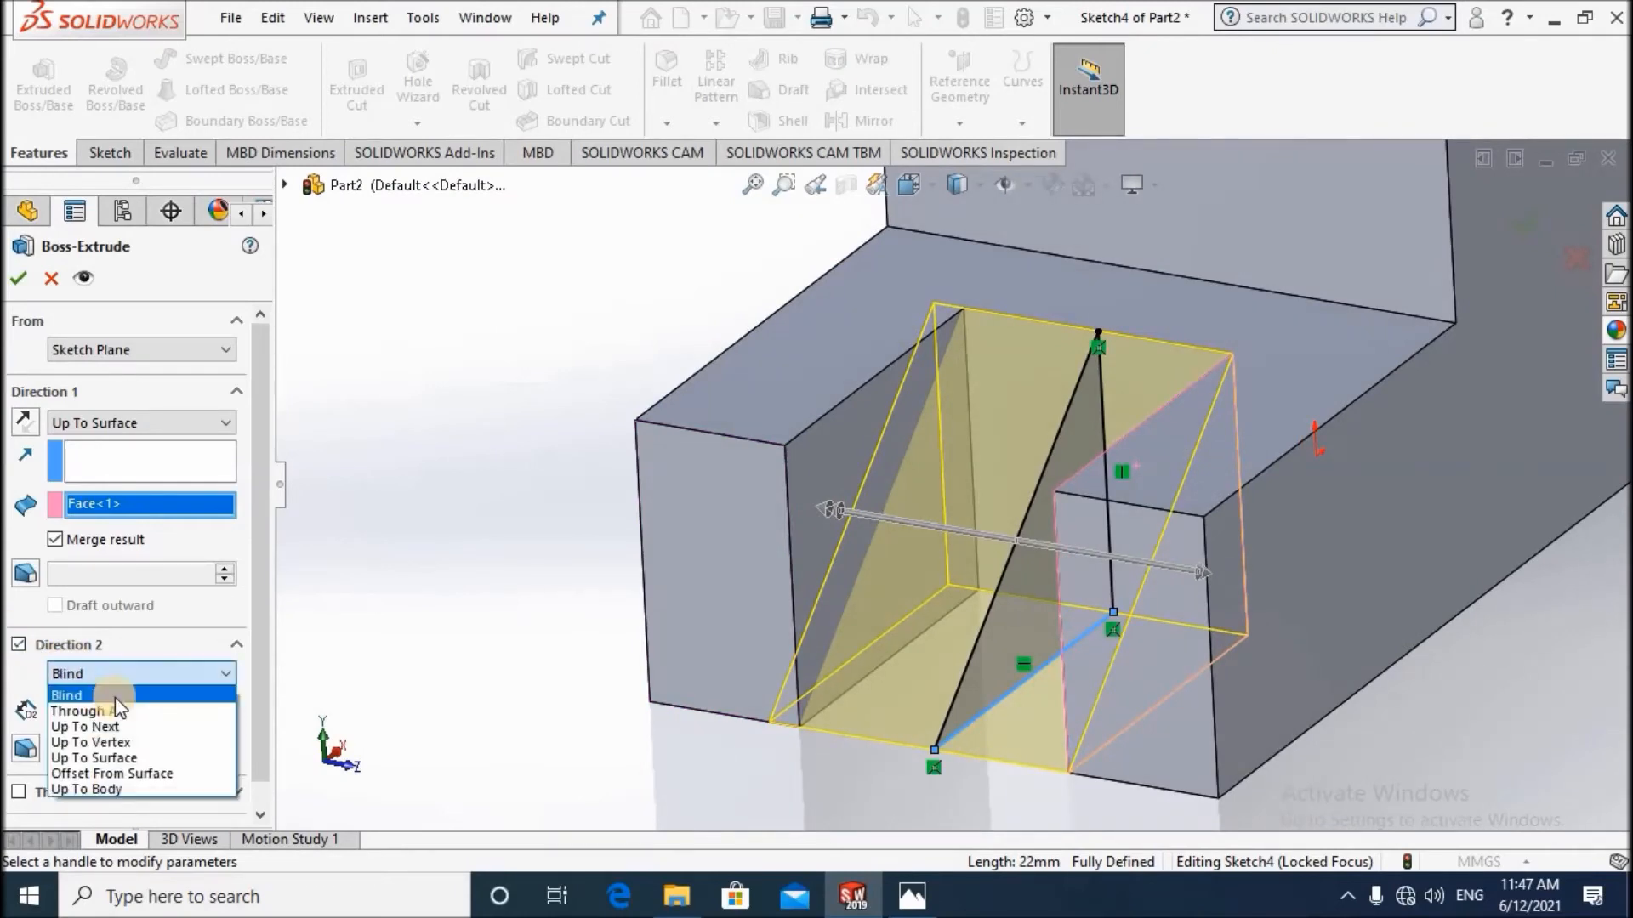
{"action": "left_click", "coordinate": [108, 758]}
{"action": "left_click", "coordinate": [801, 486]}
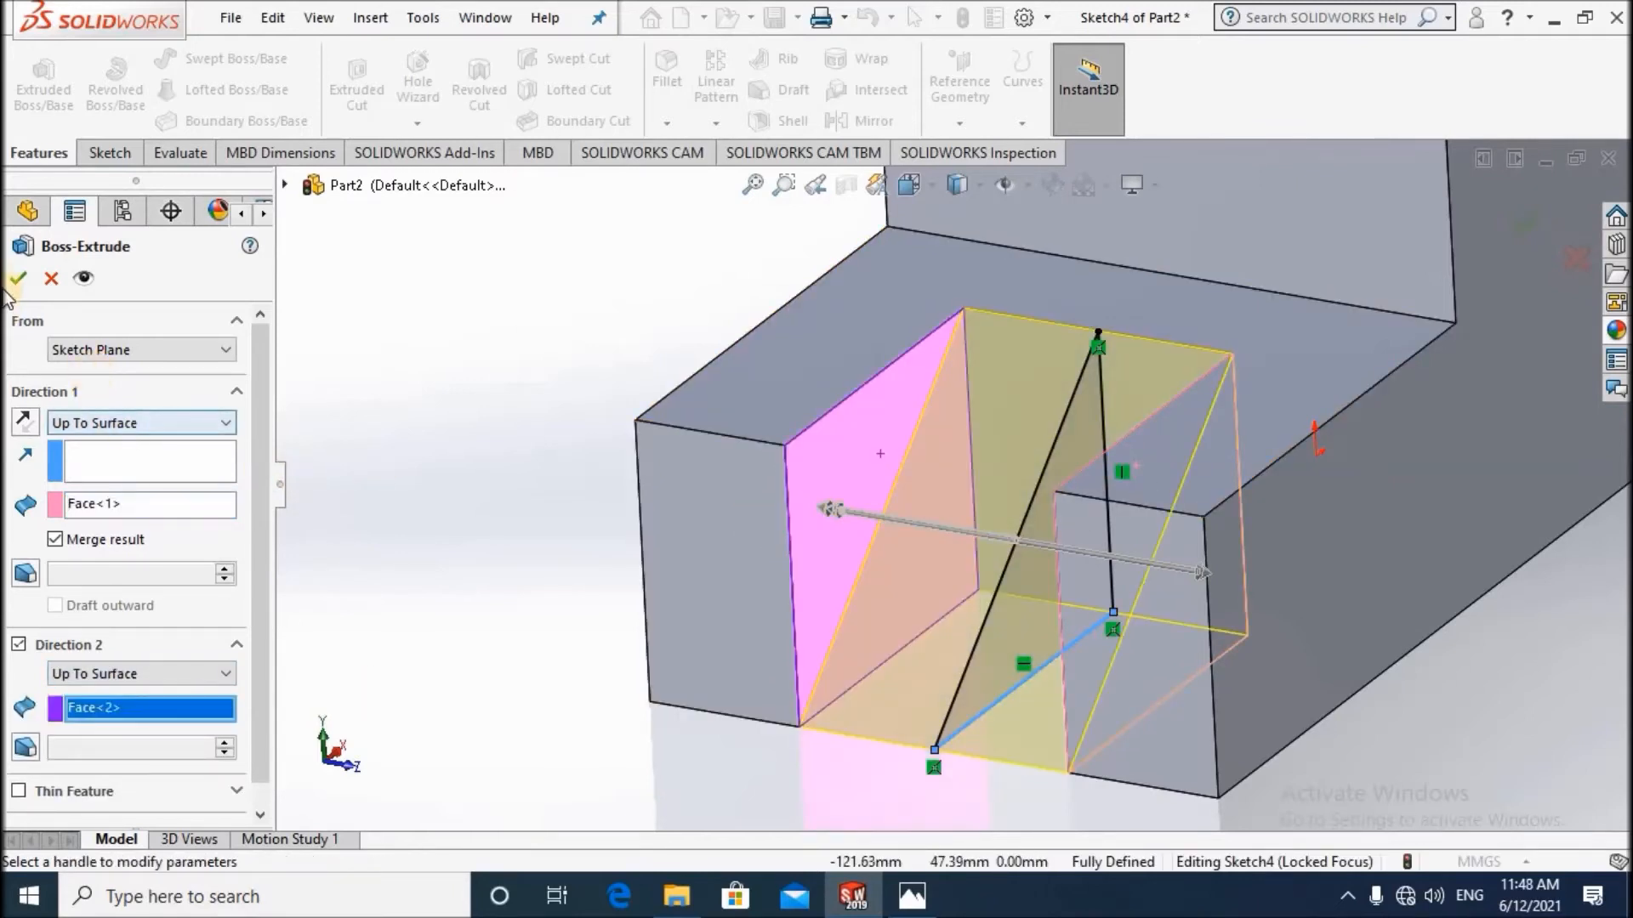
{"action": "key", "text": "Return"}
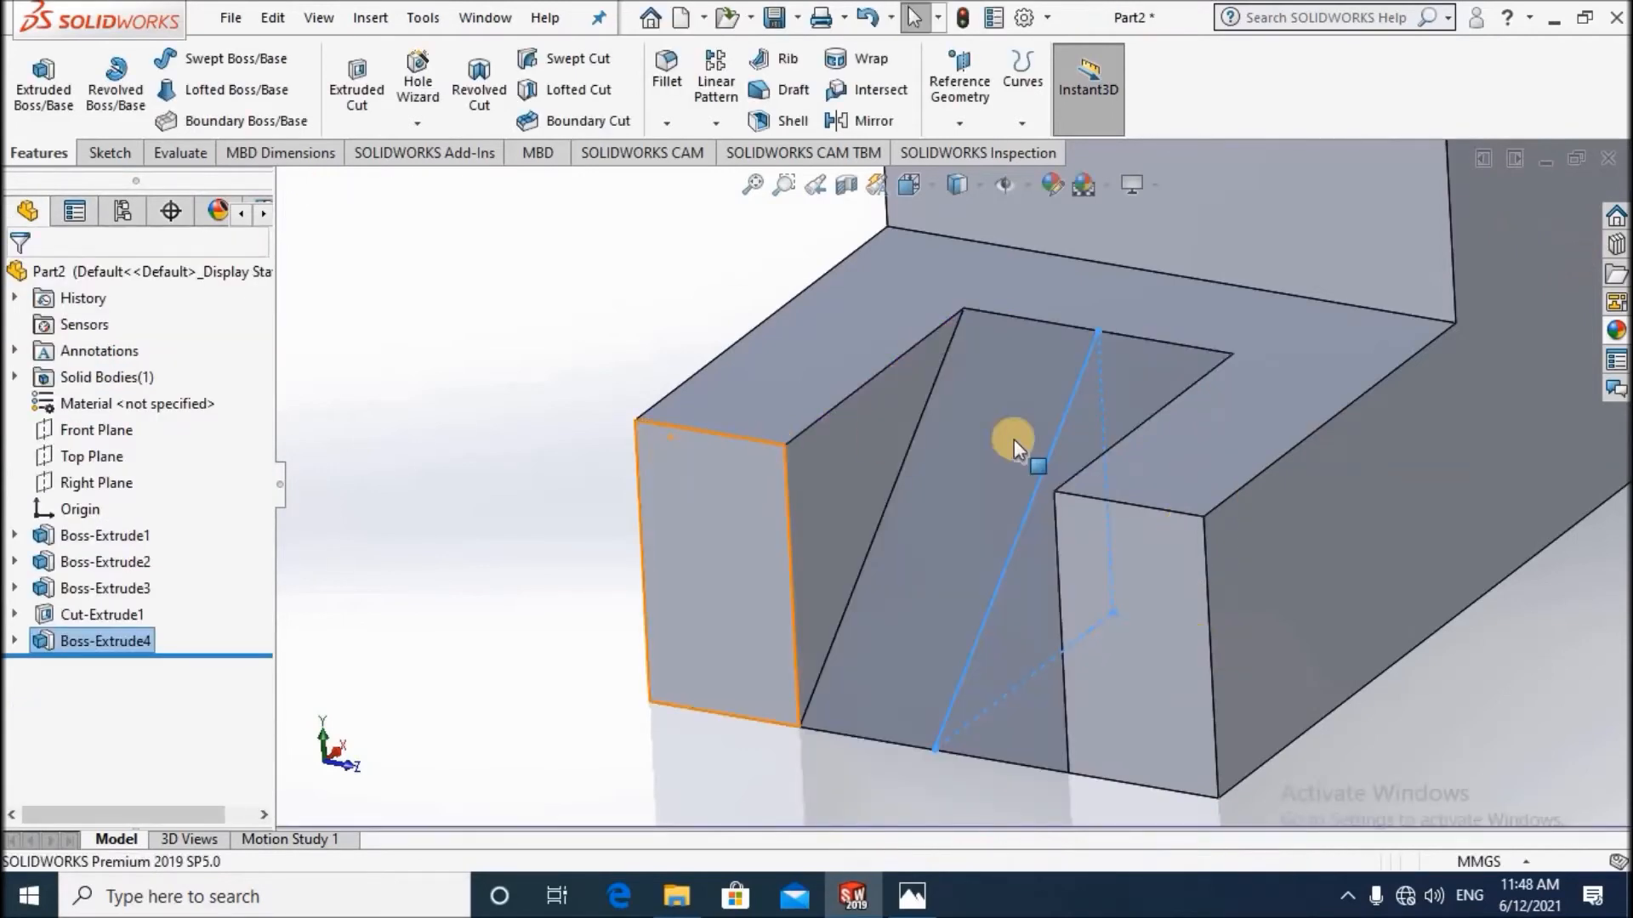
Mirror the triangular web Boss-Extrude4 about the Right Plane into the notch at the other end.
{"action": "scroll", "coordinate": [1334, 473], "scroll_direction": "up", "scroll_amount": 7}
{"action": "middle_click_drag", "start_coordinate": [915, 427], "coordinate": [953, 324]}
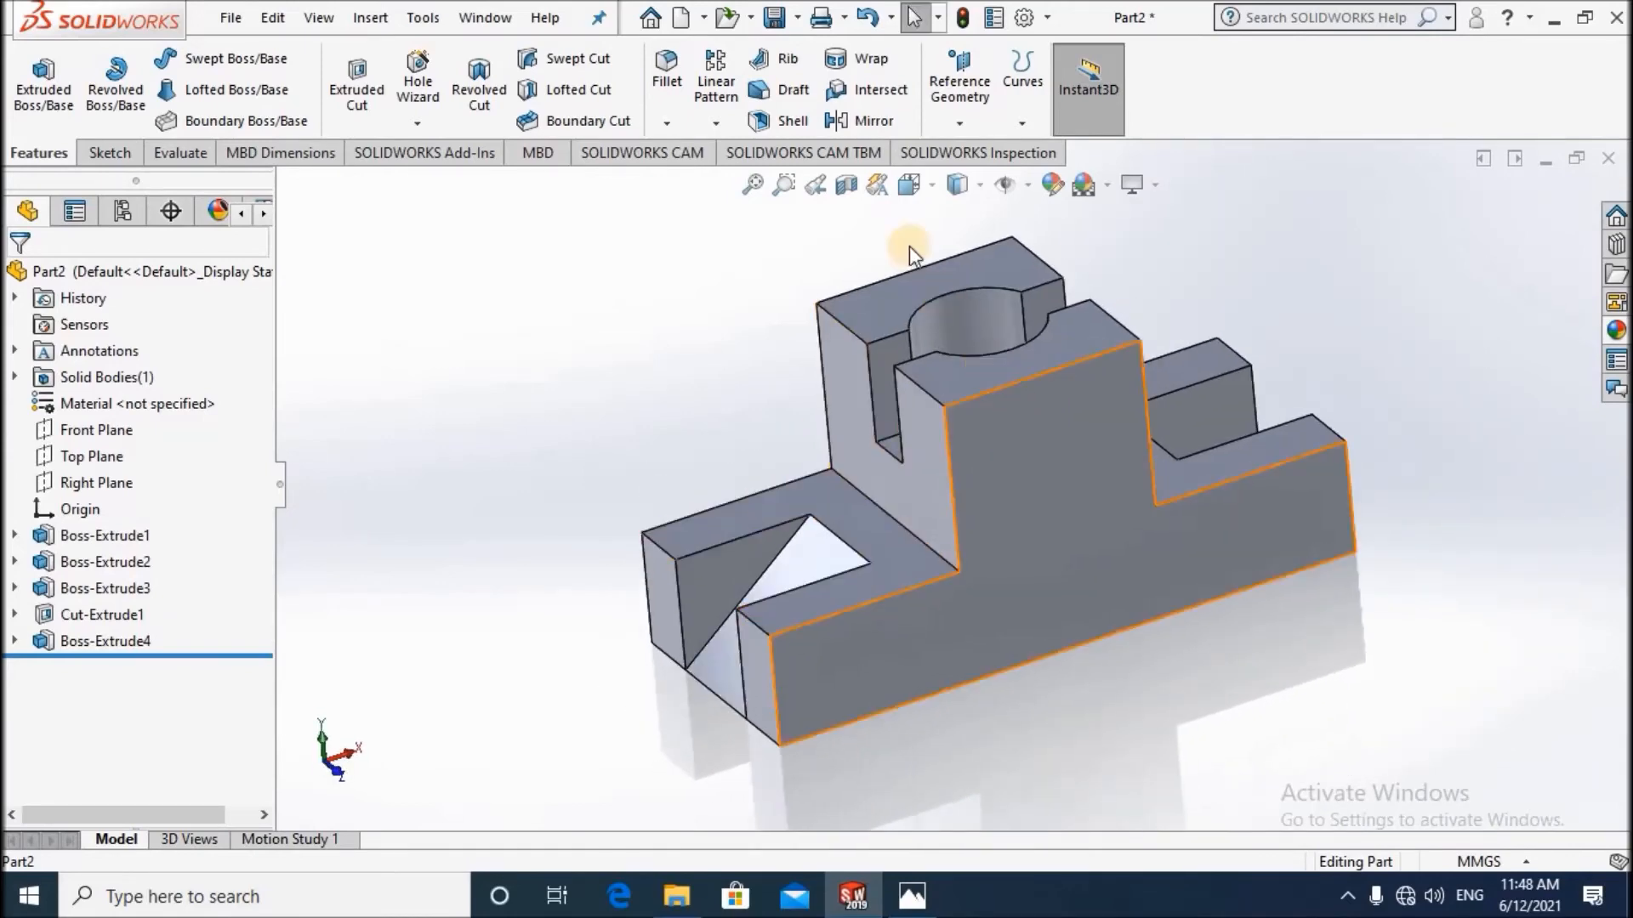
{"action": "left_click", "coordinate": [81, 483]}
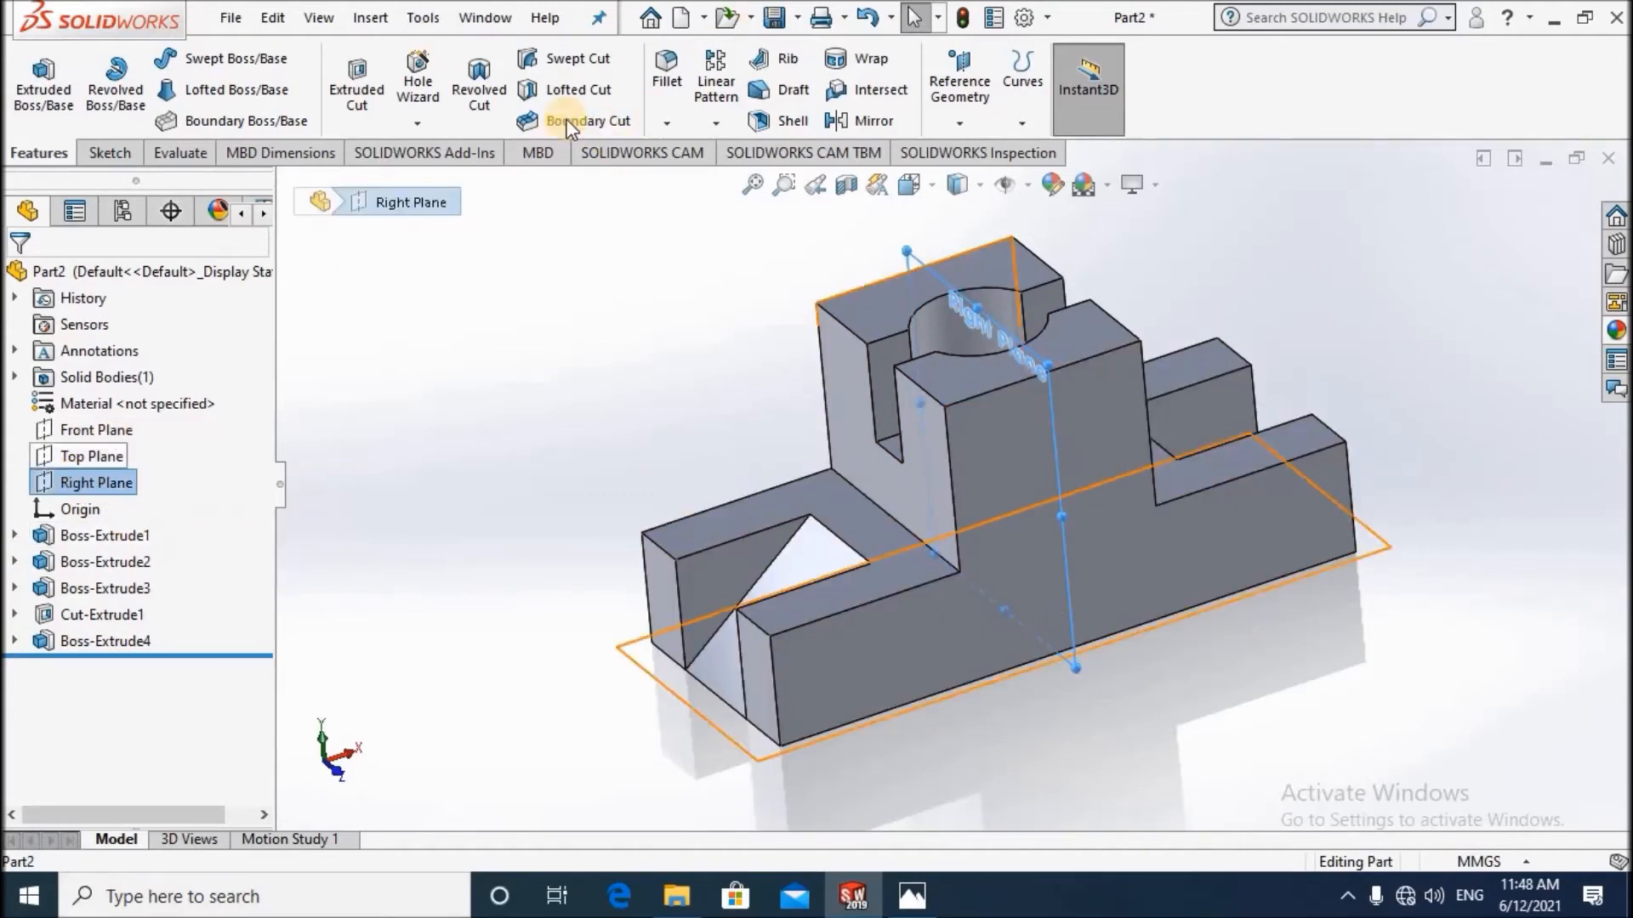
{"action": "left_click", "coordinate": [853, 124]}
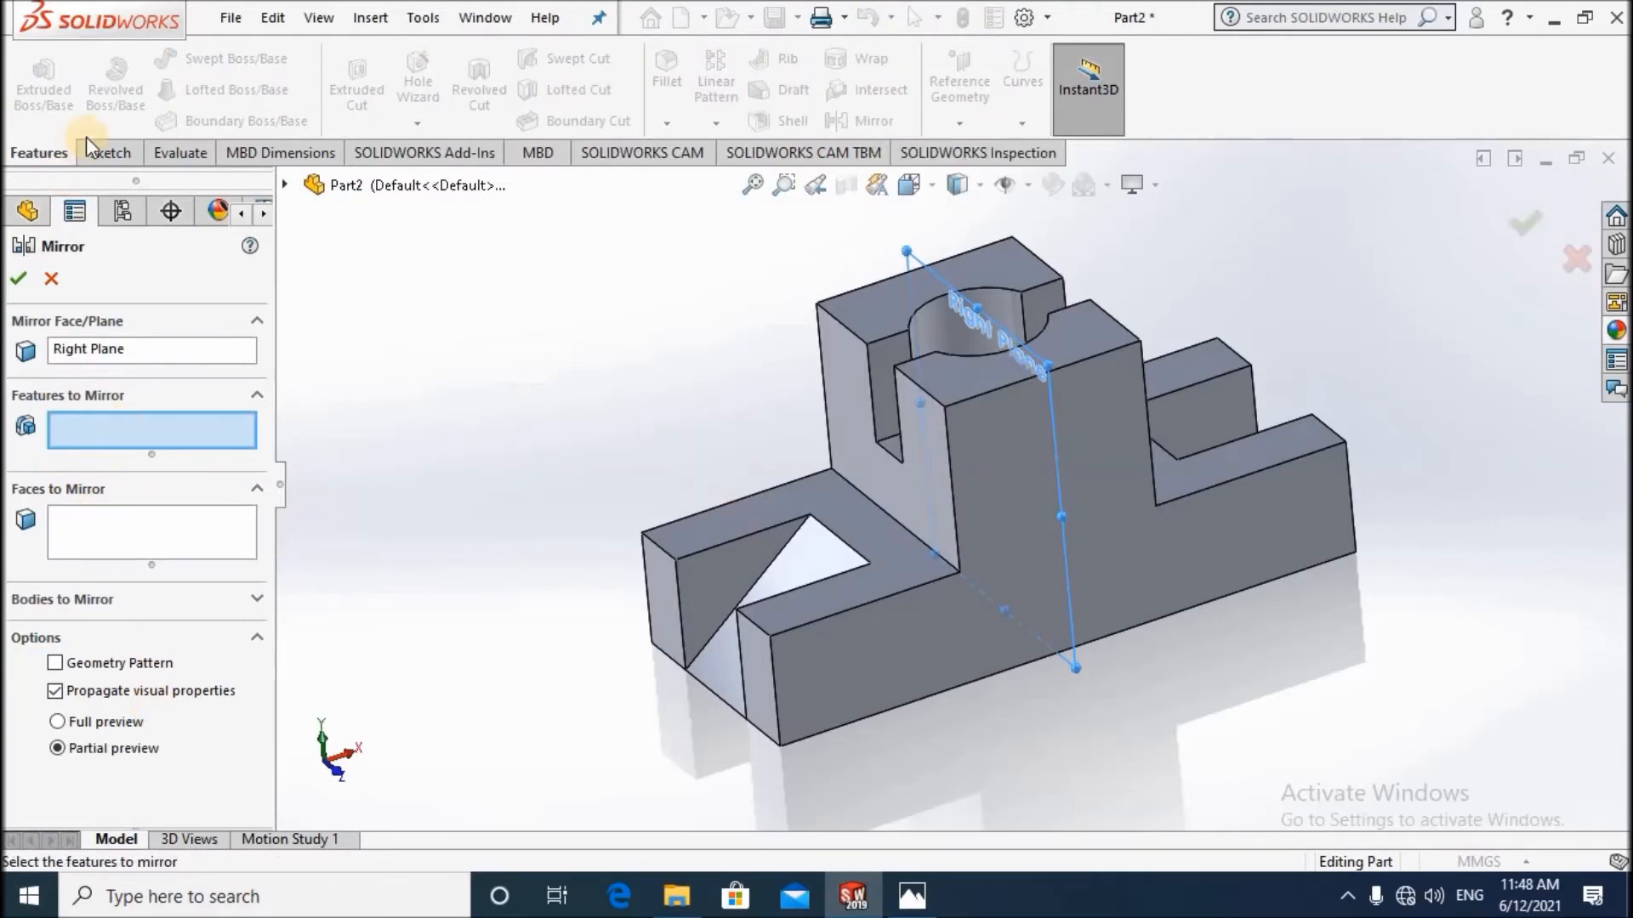
{"action": "left_click", "coordinate": [288, 185]}
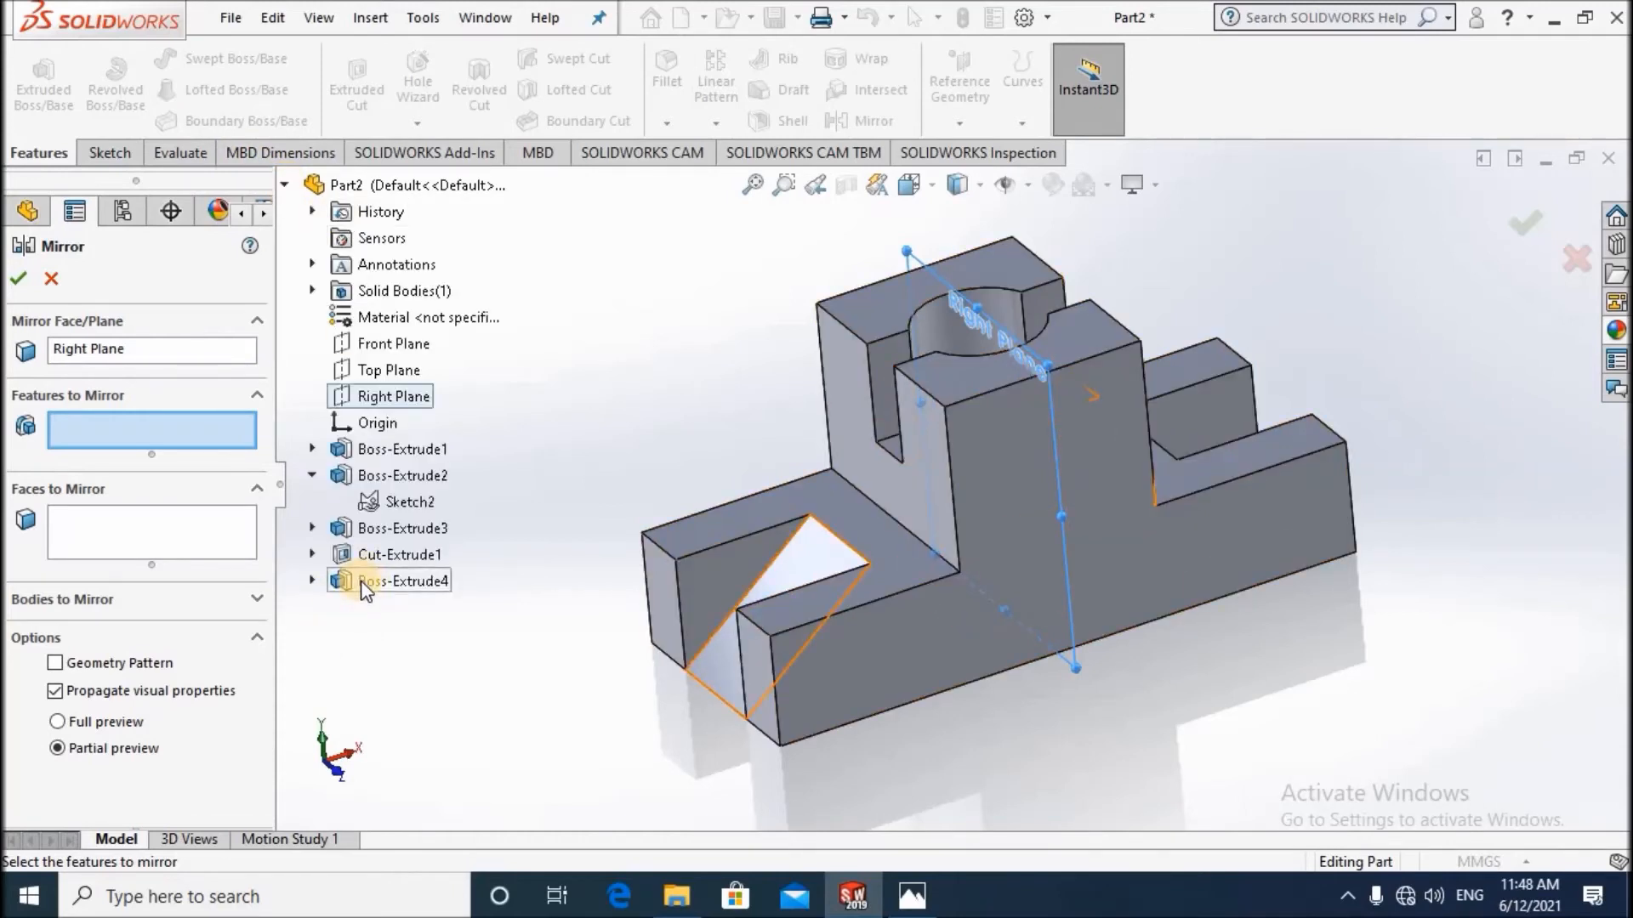
{"action": "left_click", "coordinate": [365, 582]}
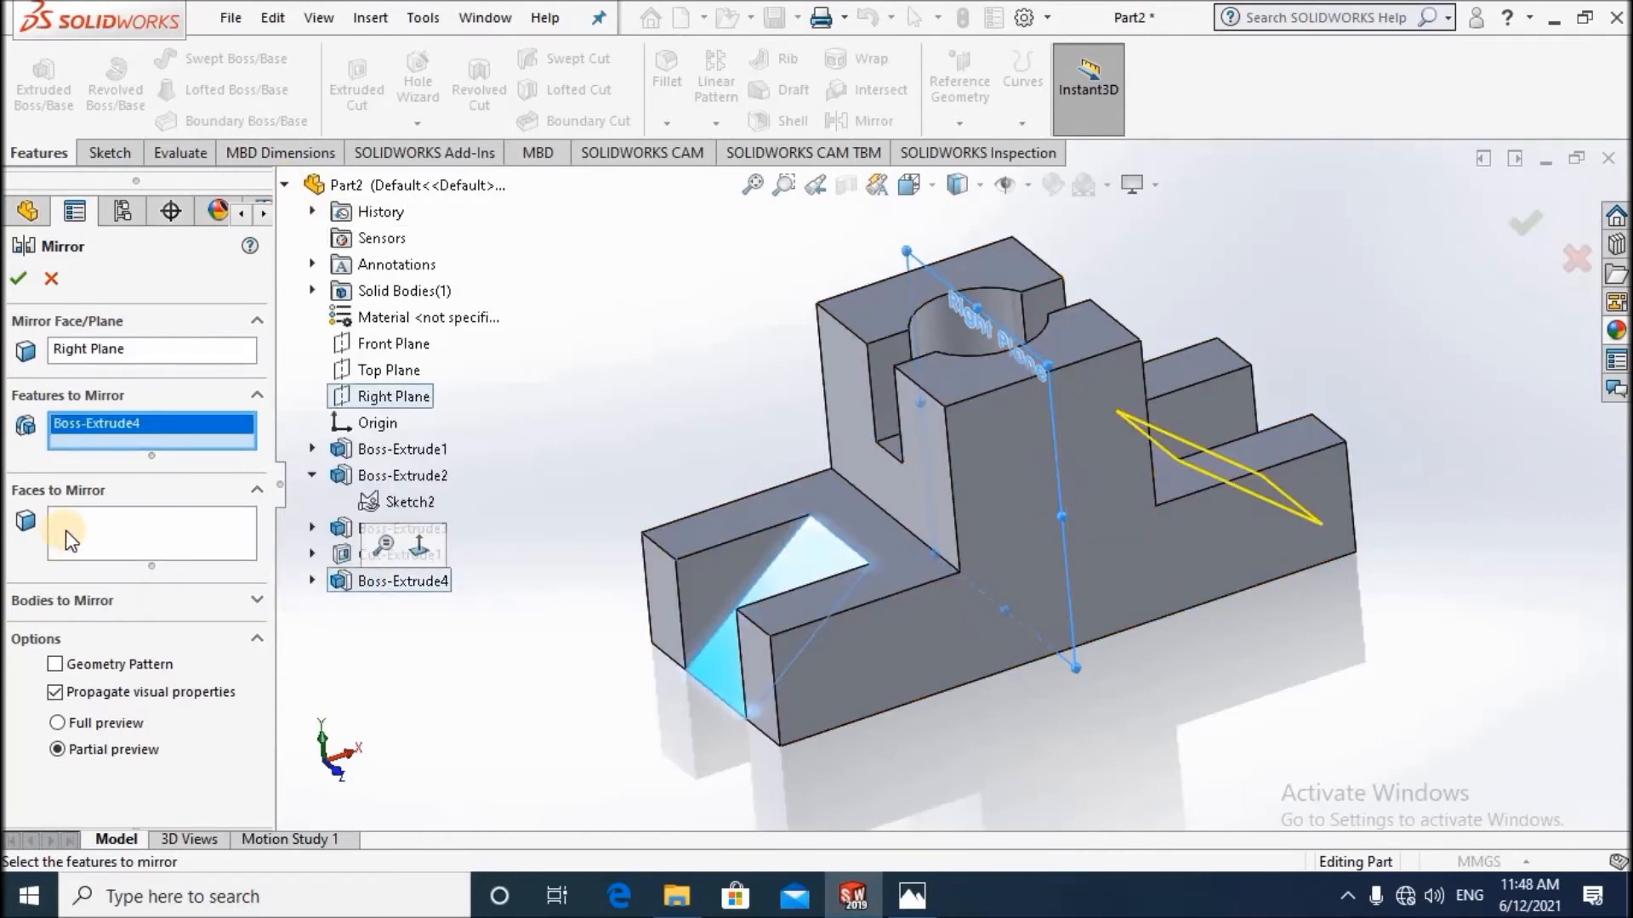
{"action": "left_click", "coordinate": [19, 278]}
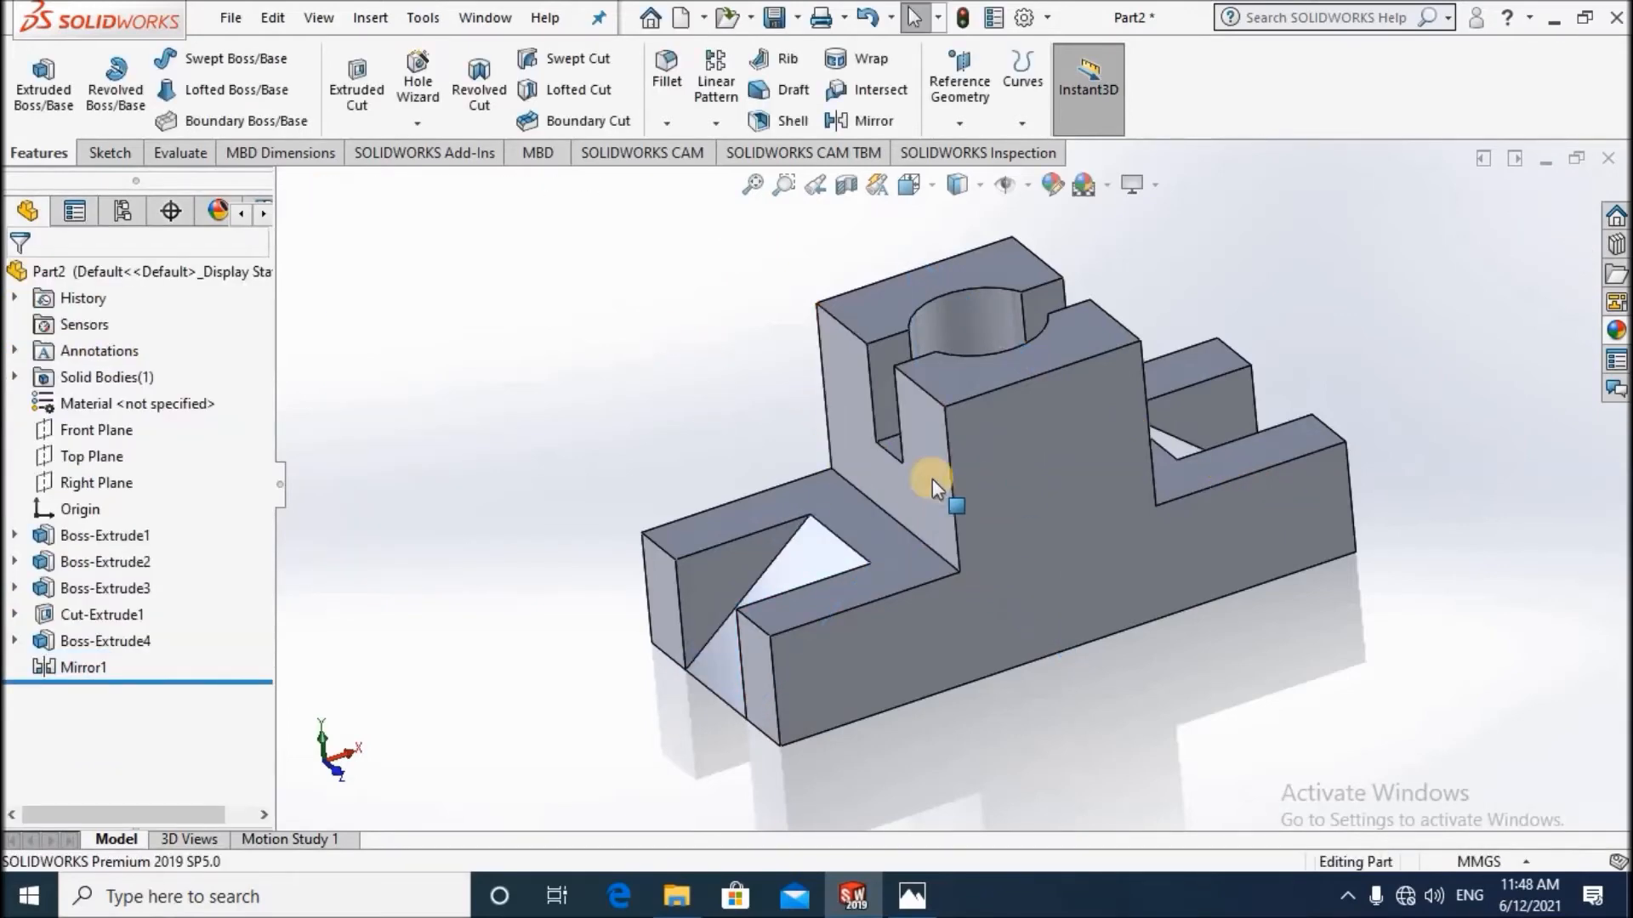
Return from the reference drawing to SolidWorks, view the part normal to the Front Plane and show it with Hidden Lines Visible.
{"action": "scroll", "coordinate": [944, 483], "scroll_direction": "up", "scroll_amount": 4}
{"action": "mouse_move", "coordinate": [998, 614]}
{"action": "middle_mouse_down"}
{"action": "mouse_move", "coordinate": [901, 474]}
{"action": "mouse_move", "coordinate": [904, 693]}
{"action": "mouse_move", "coordinate": [876, 492]}
{"action": "mouse_move", "coordinate": [882, 553]}
{"action": "mouse_move", "coordinate": [853, 627]}
{"action": "mouse_move", "coordinate": [751, 685]}
{"action": "middle_mouse_up"}
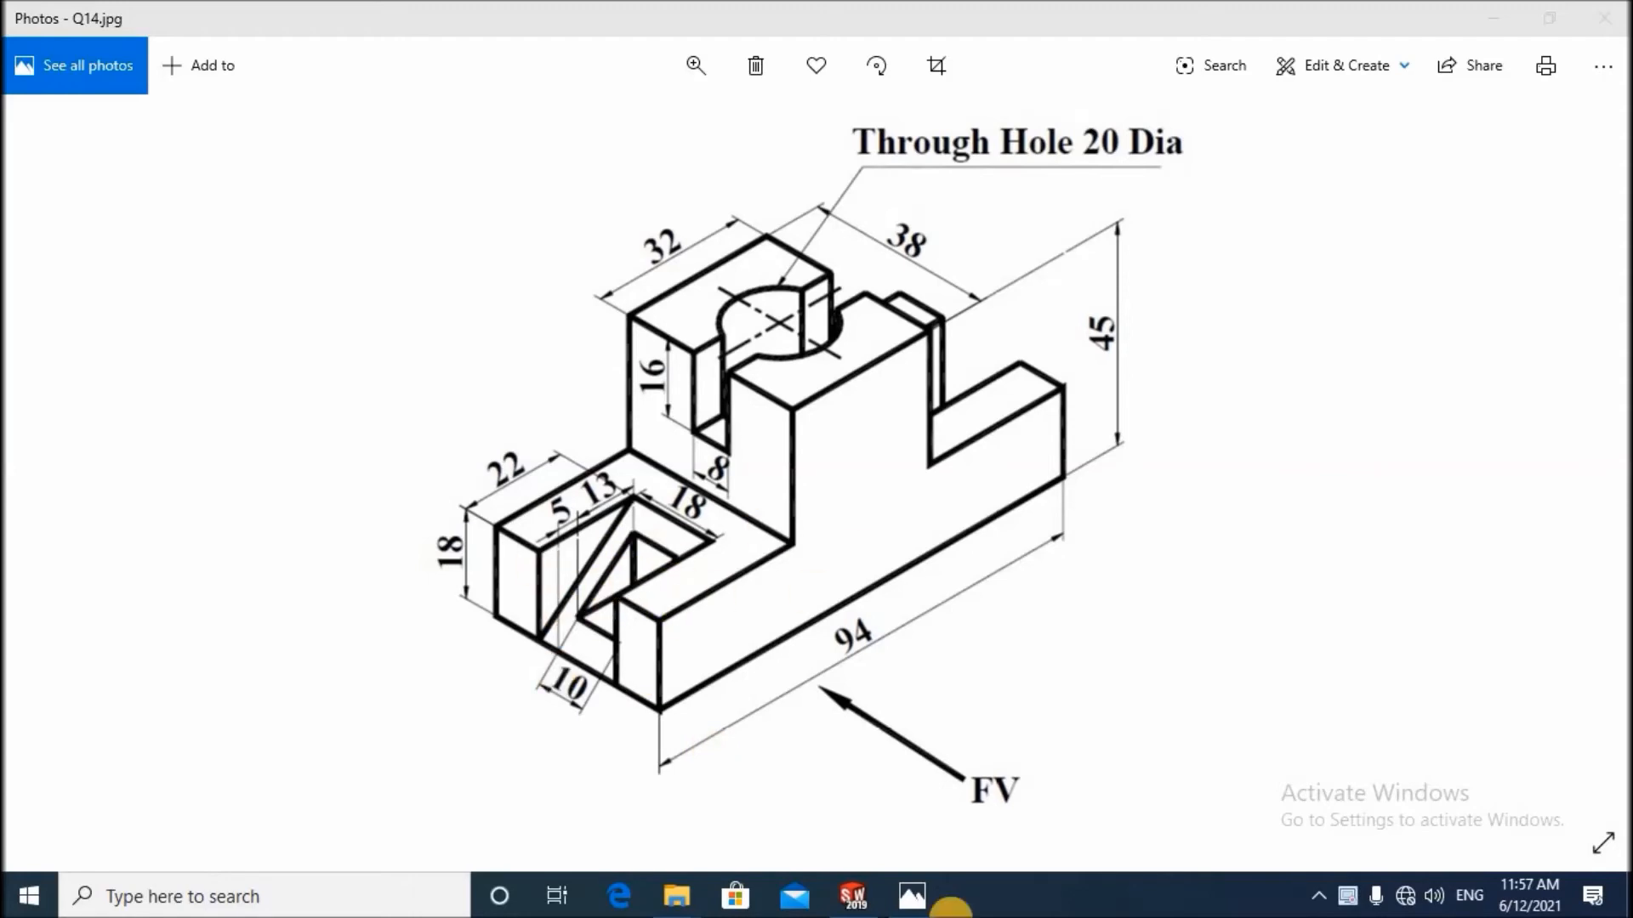
{"action": "left_click", "coordinate": [853, 896]}
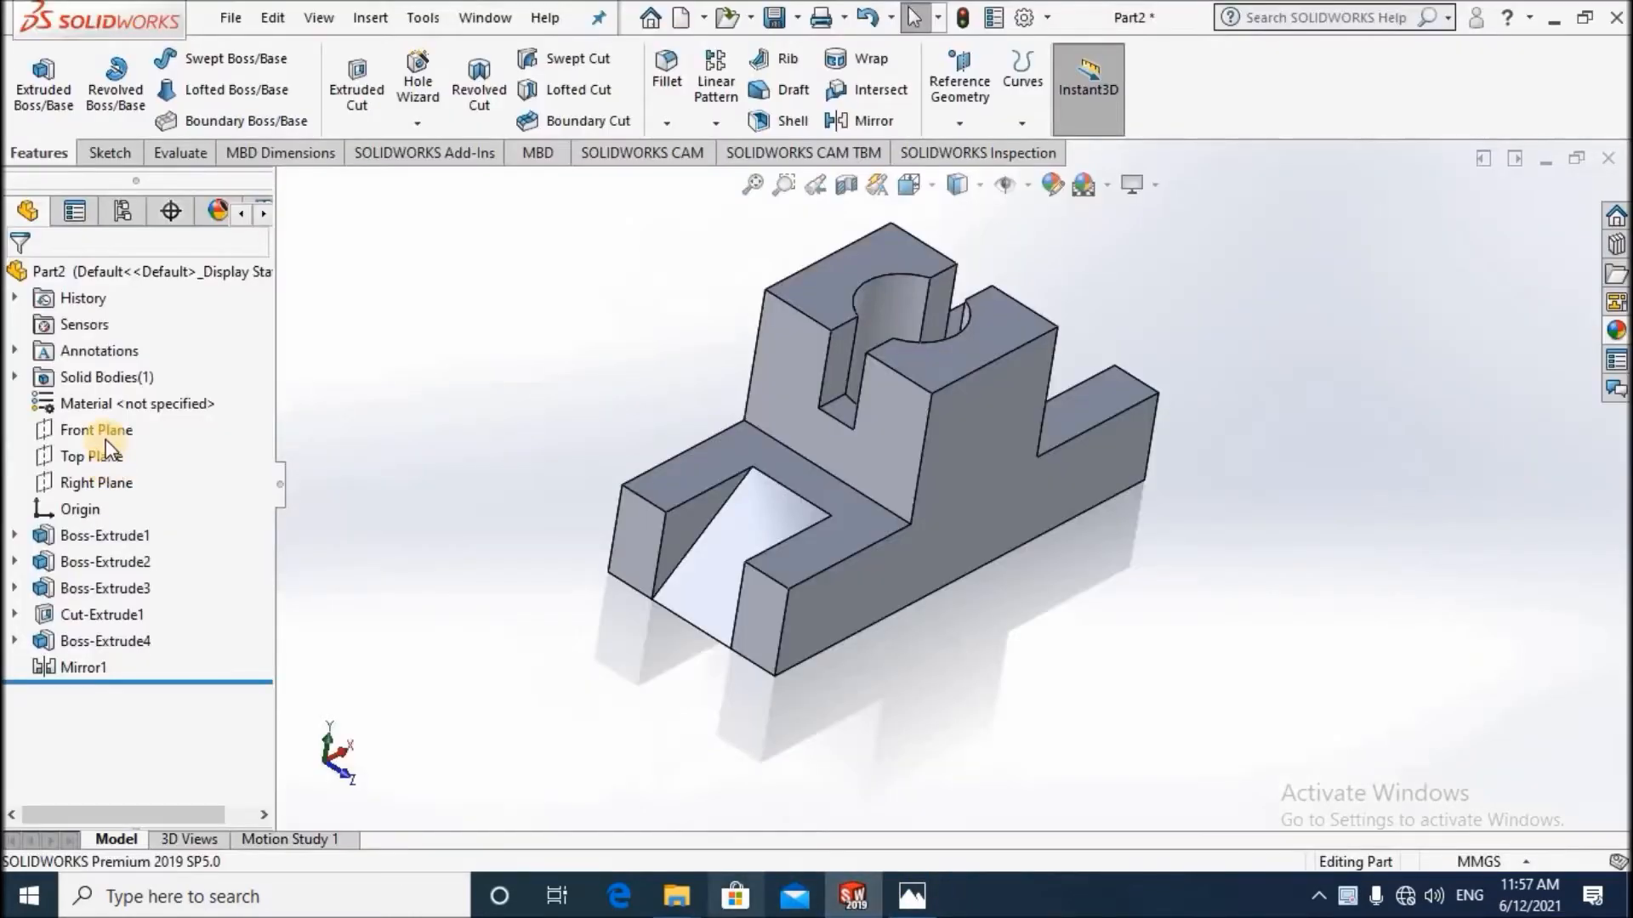
{"action": "left_click", "coordinate": [103, 427]}
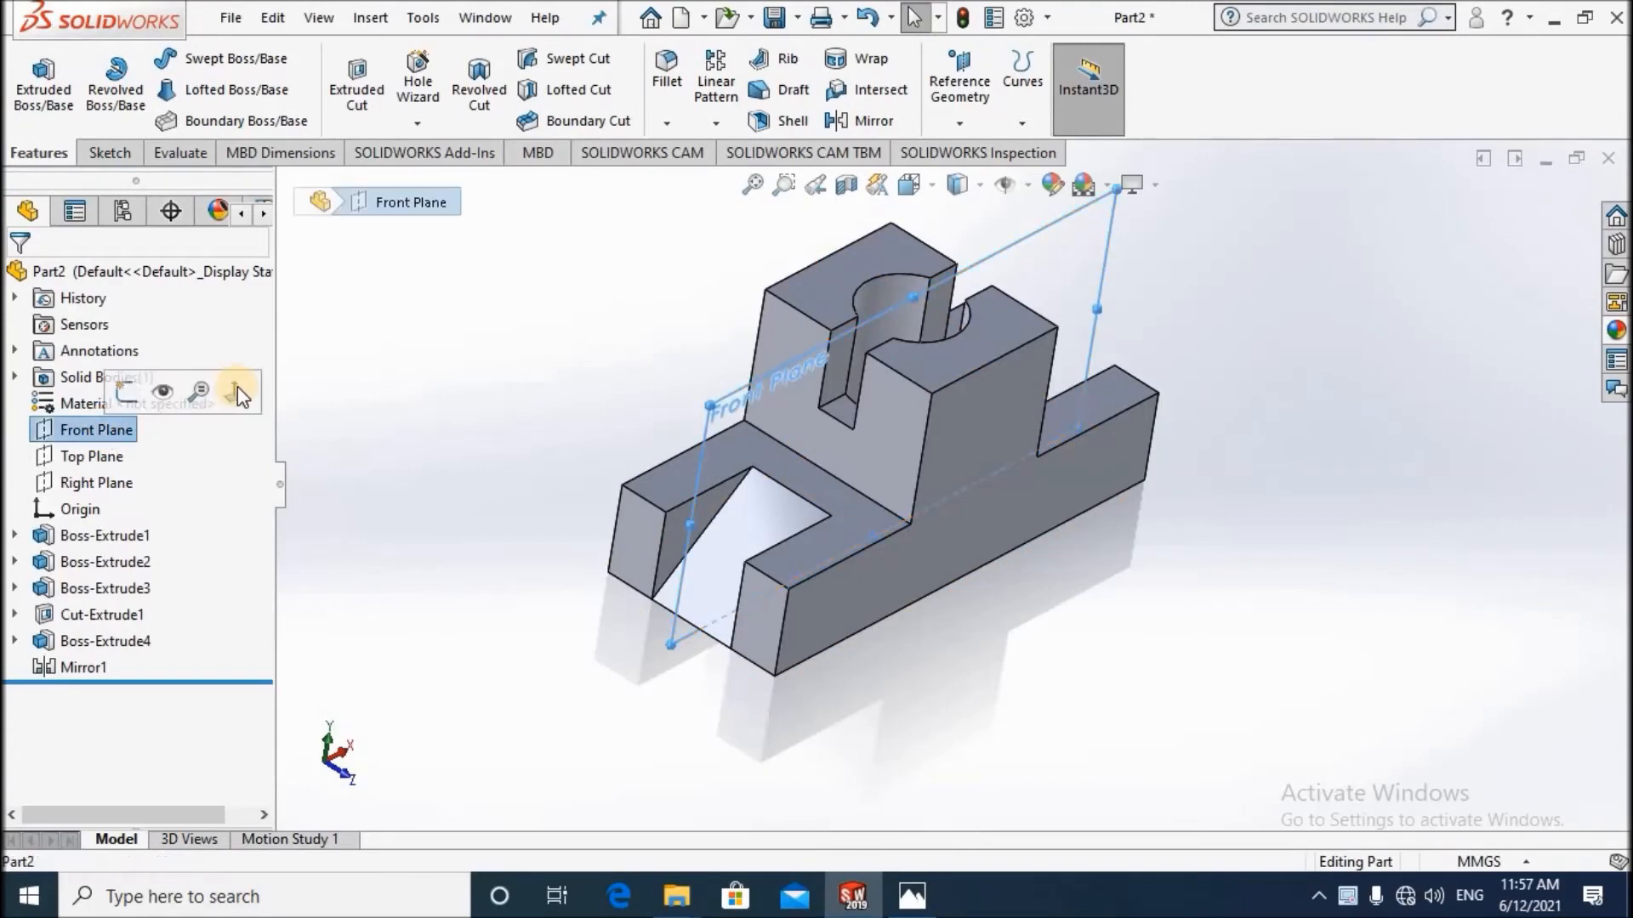
{"action": "left_click", "coordinate": [237, 386]}
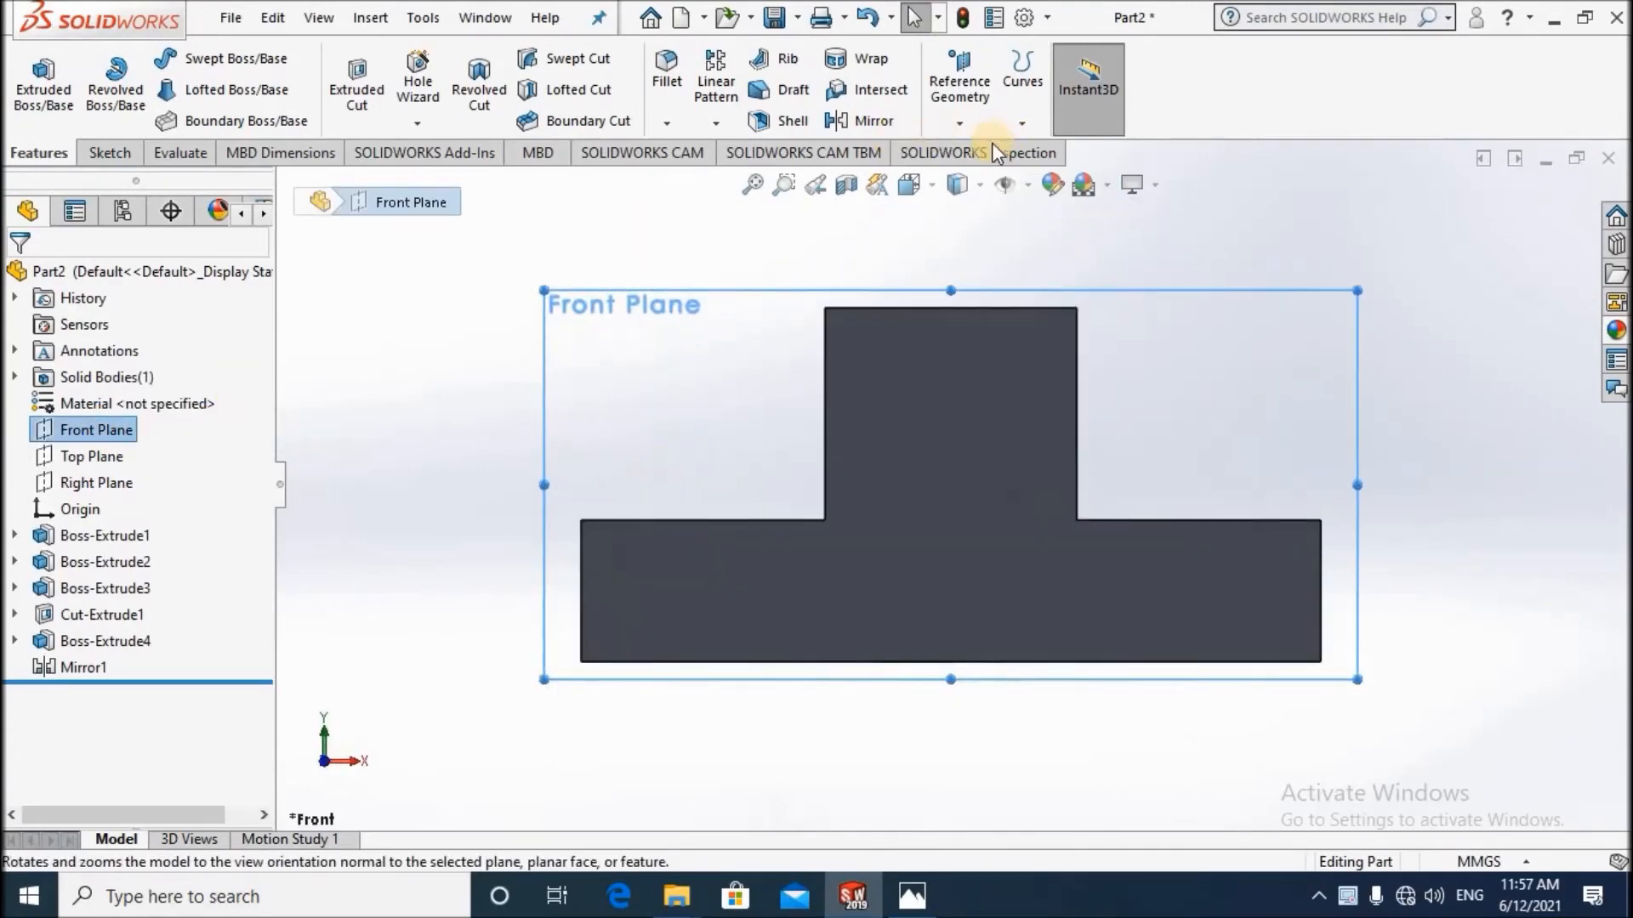
{"action": "left_click", "coordinate": [978, 185]}
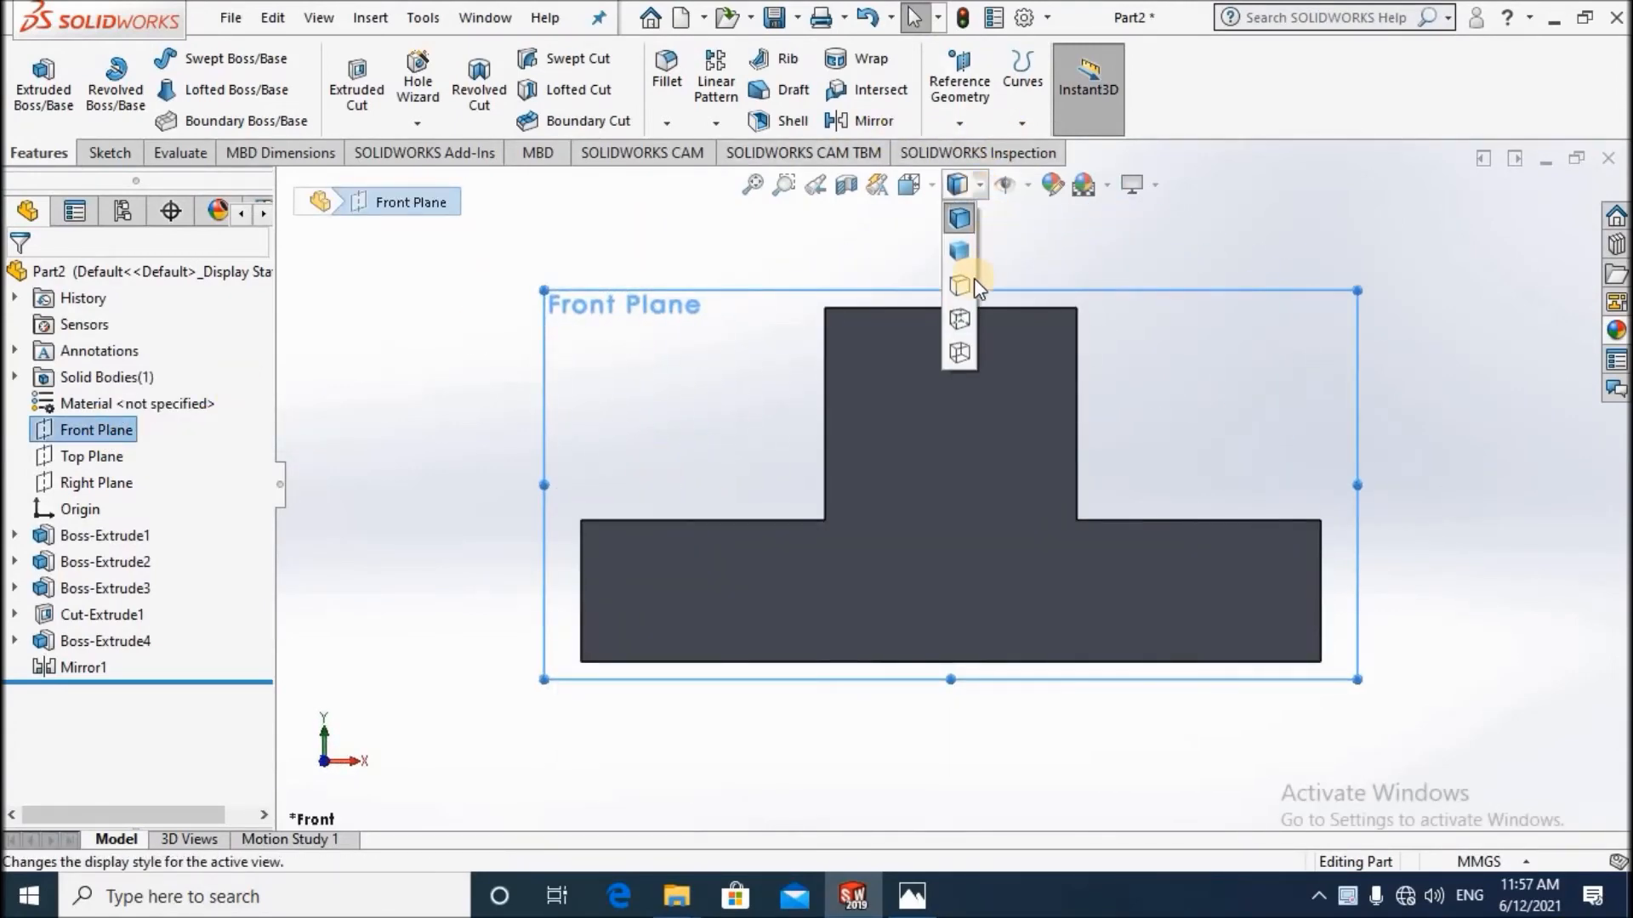
{"action": "left_click", "coordinate": [964, 328]}
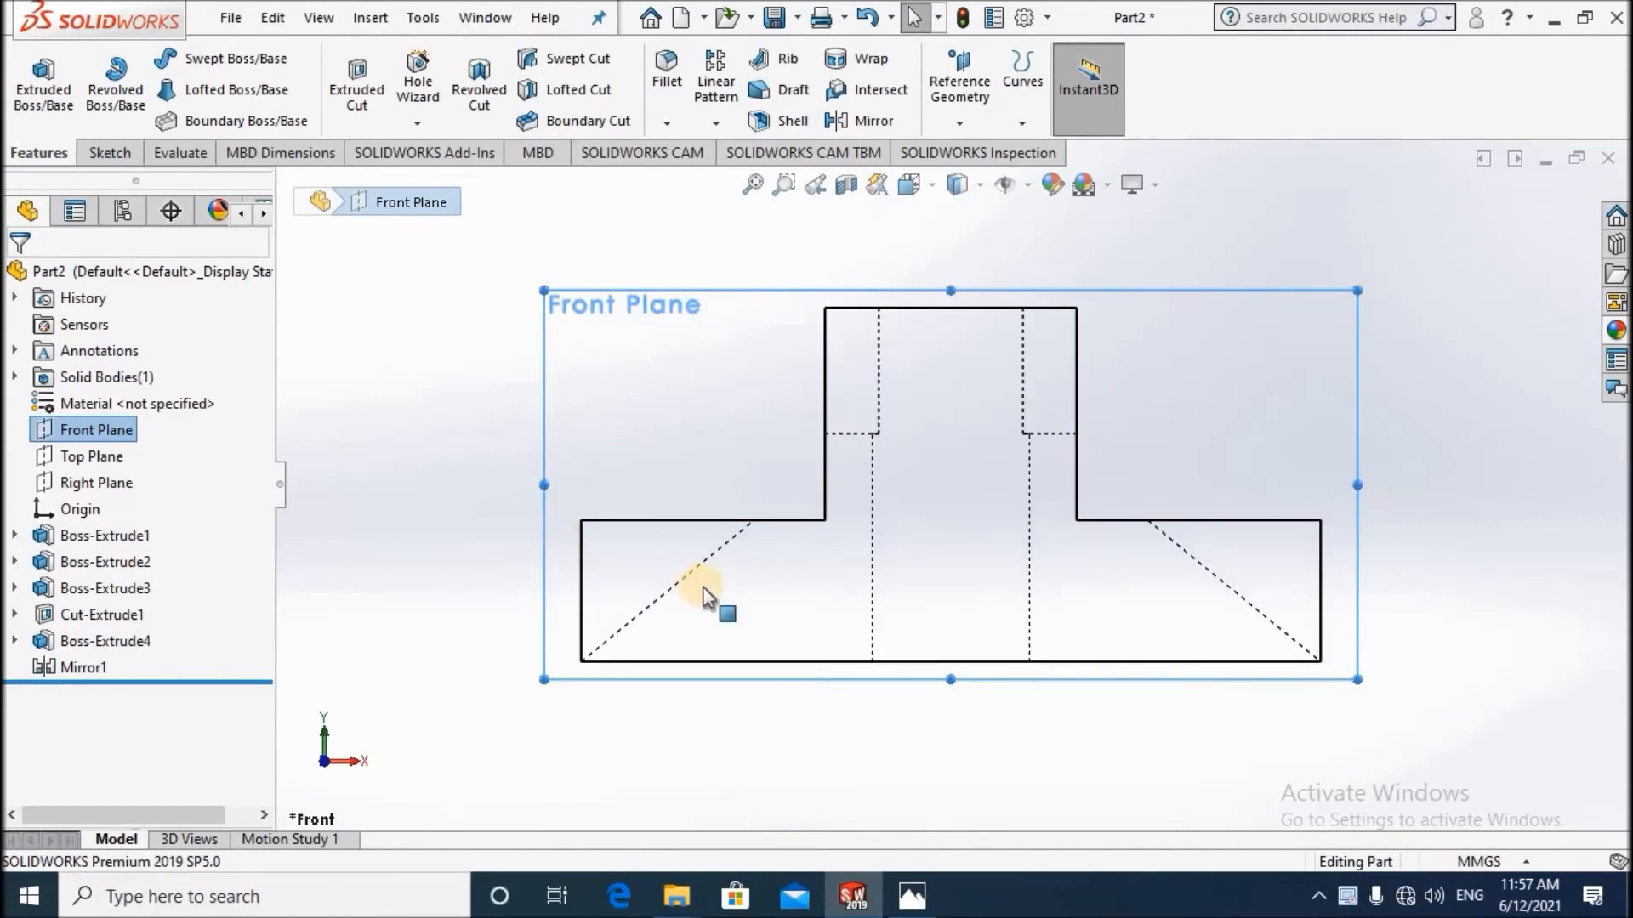
Sketch a right triangle about 12 mm wide and 10 mm high on the Front Plane, its sloped side on the left web's hidden diagonal.
{"action": "scroll", "coordinate": [702, 591], "scroll_direction": "down", "scroll_amount": 3}
{"action": "scroll", "coordinate": [757, 696], "scroll_direction": "up", "scroll_amount": 1}
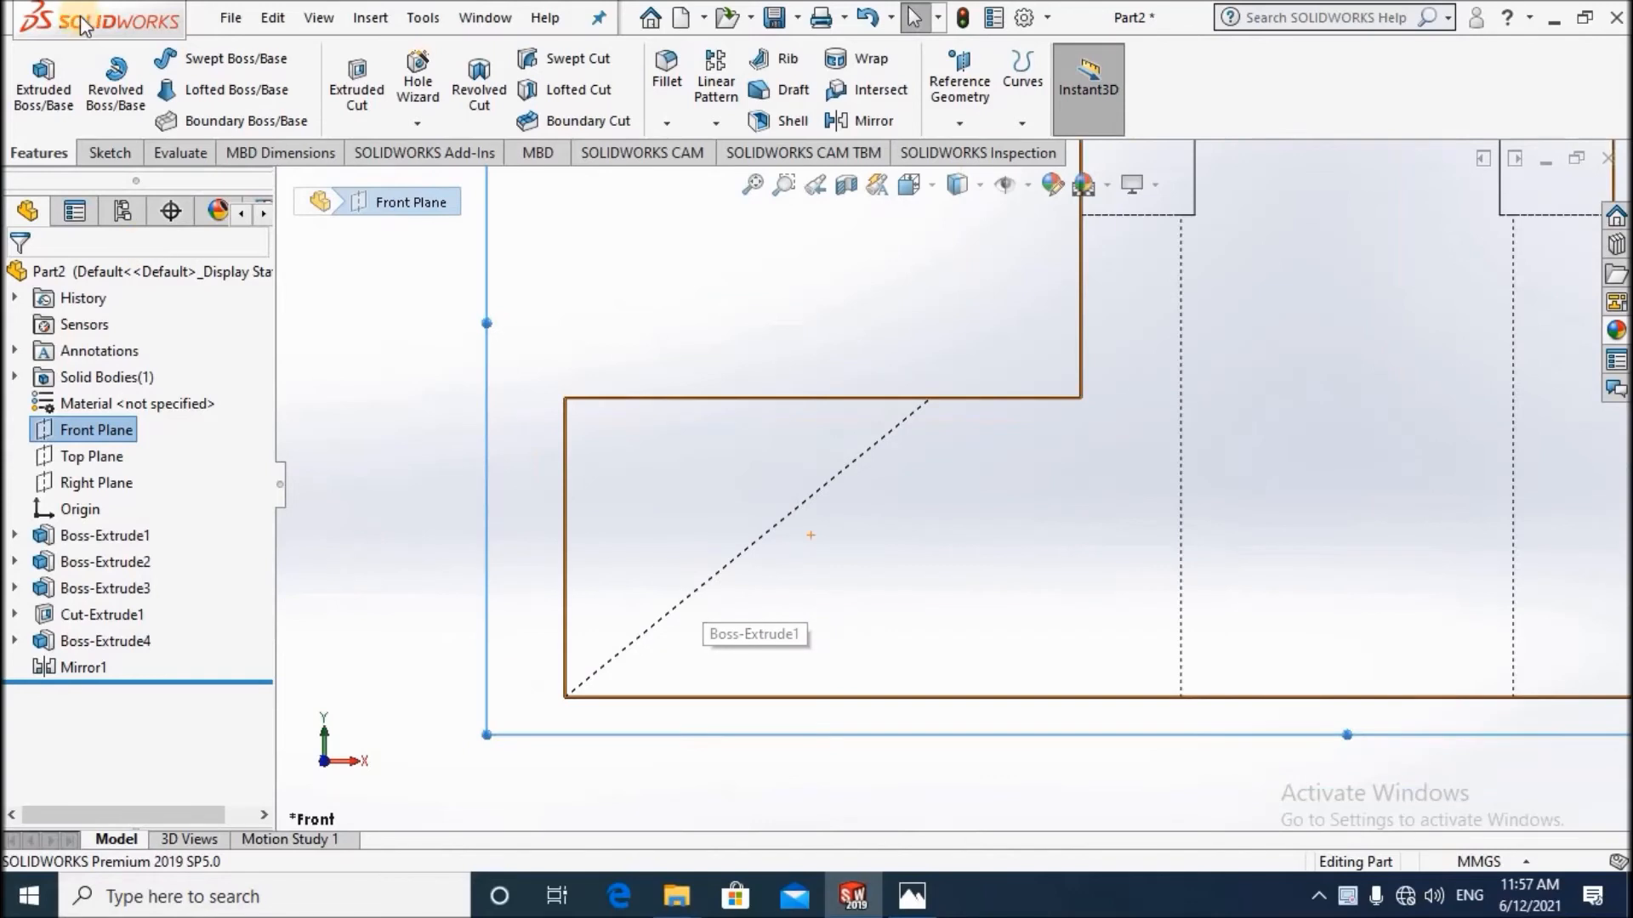
{"action": "left_click", "coordinate": [109, 152]}
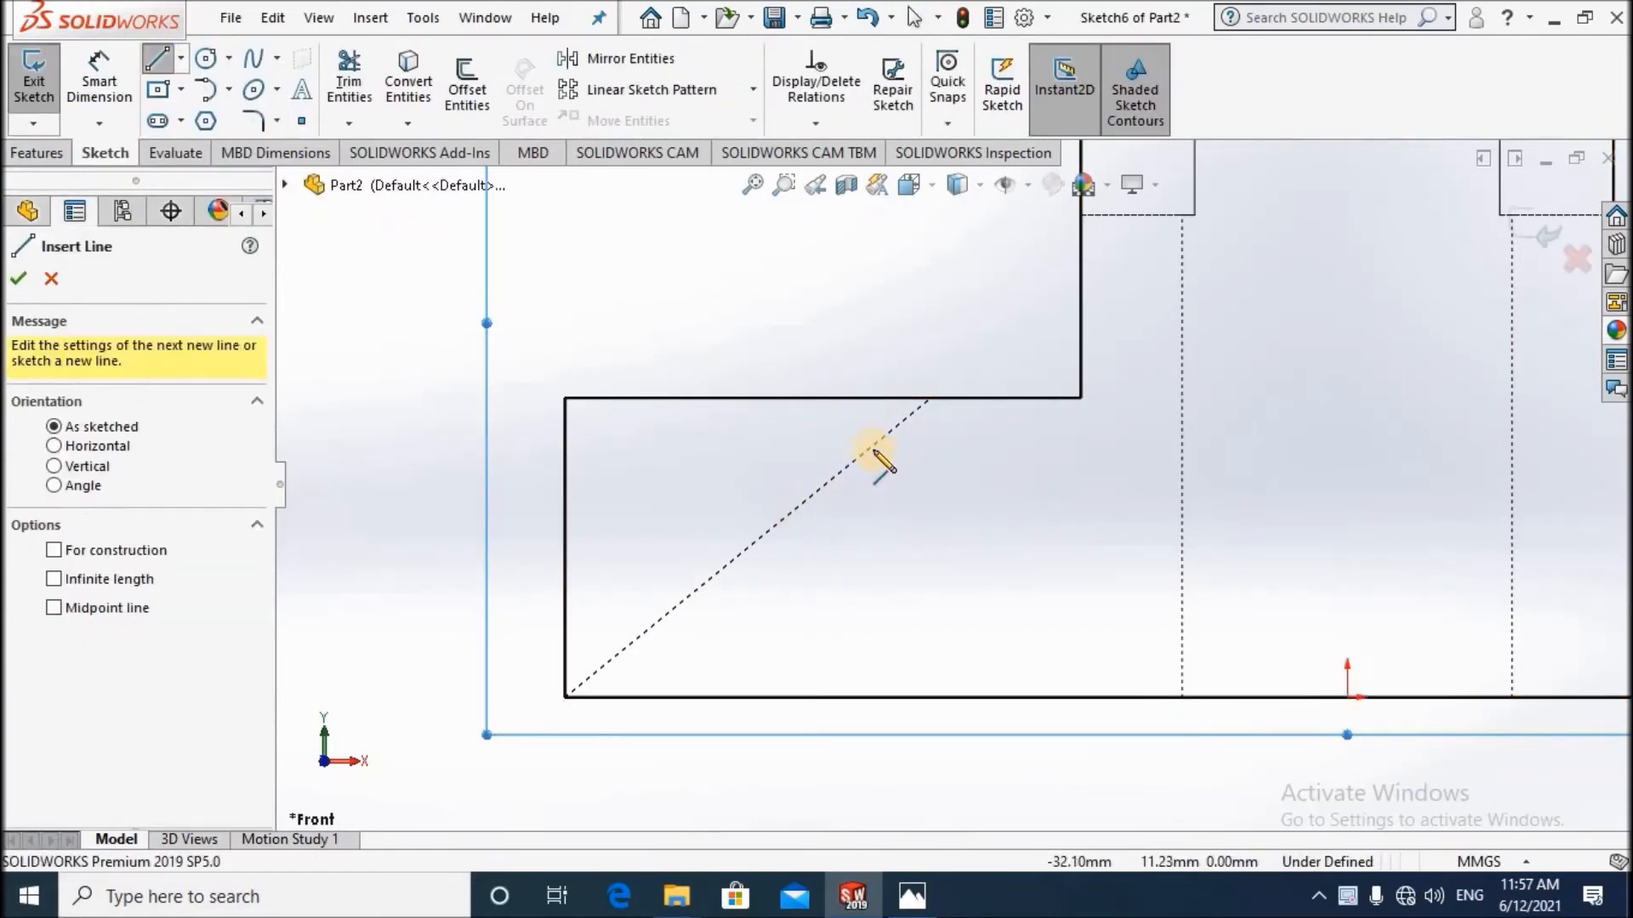
{"action": "left_click", "coordinate": [747, 549]}
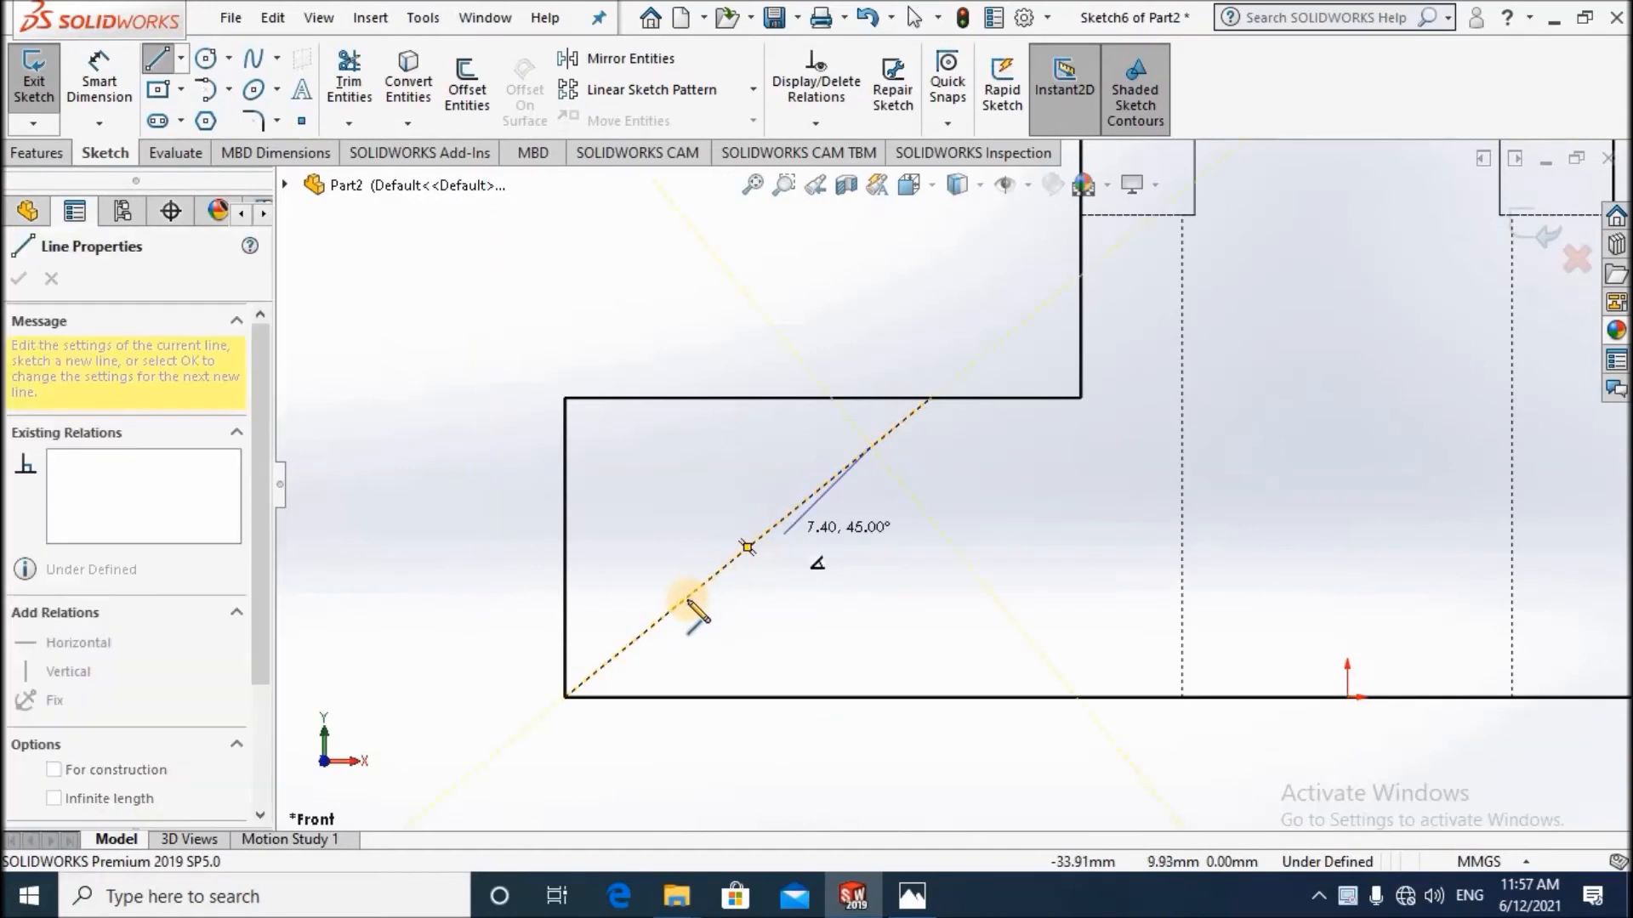
{"action": "left_click", "coordinate": [668, 611]}
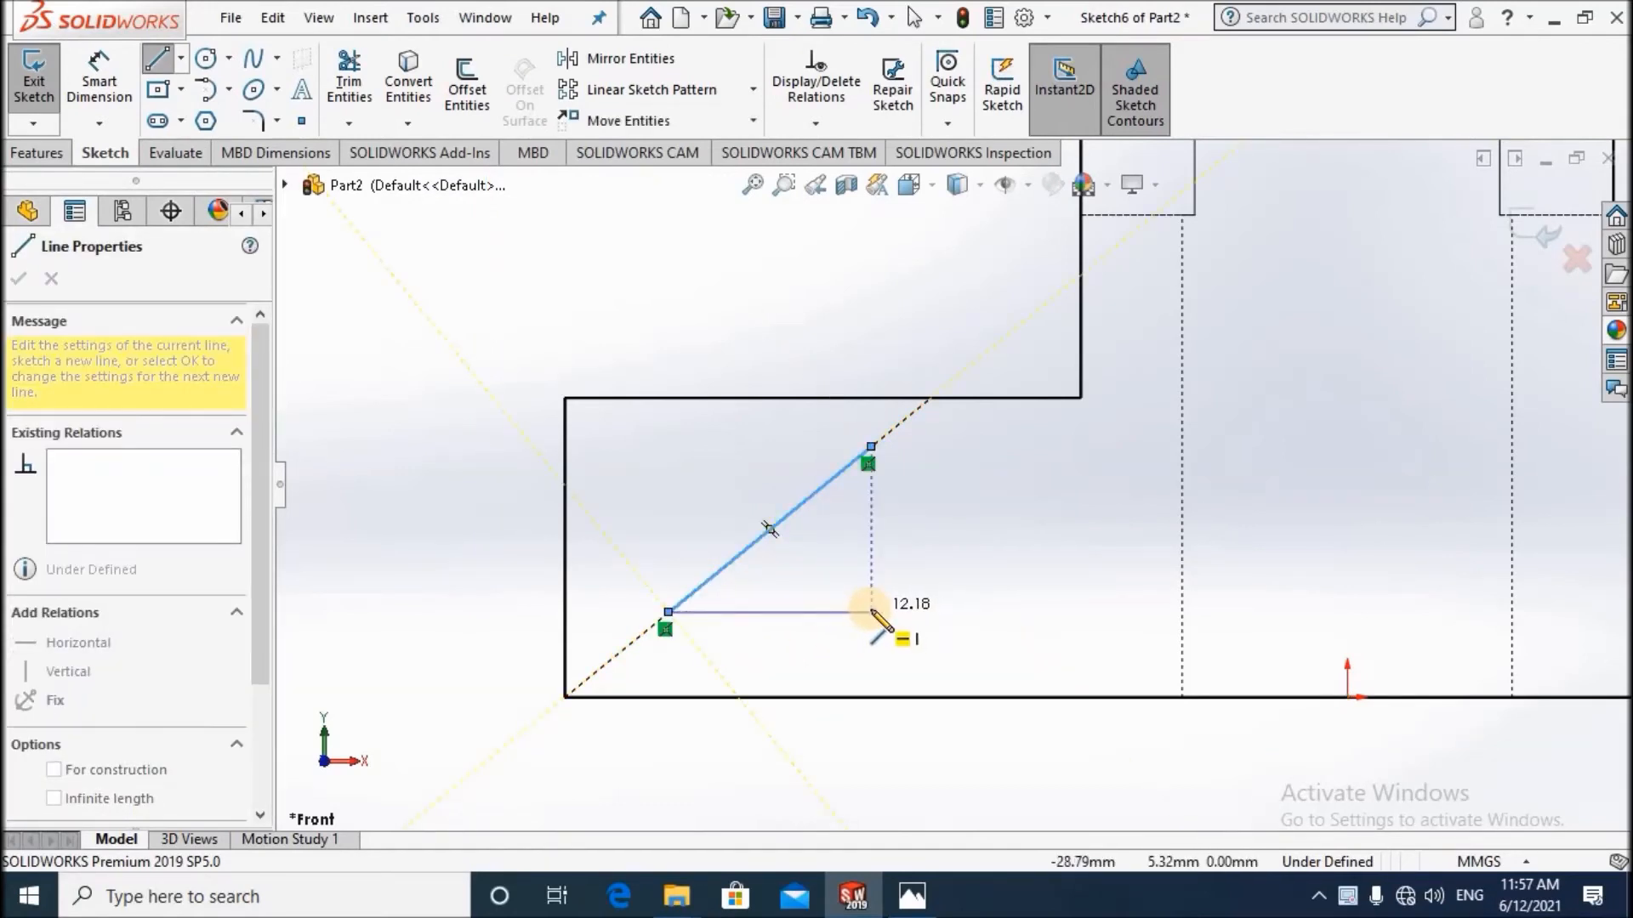
{"action": "left_click", "coordinate": [867, 536]}
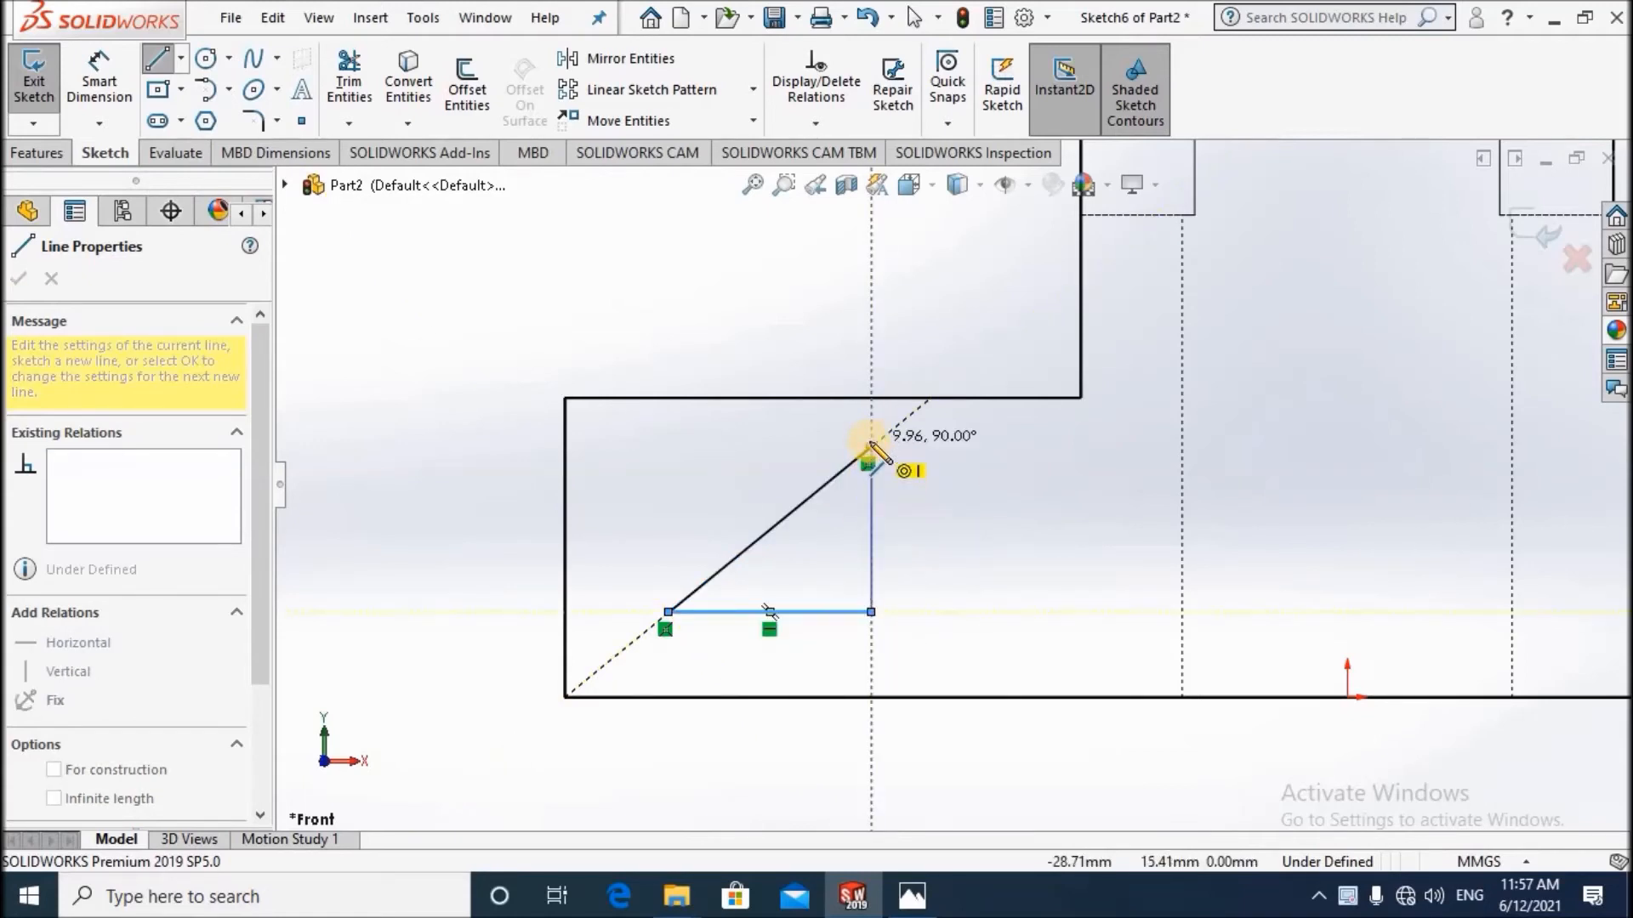
{"action": "left_click", "coordinate": [871, 445]}
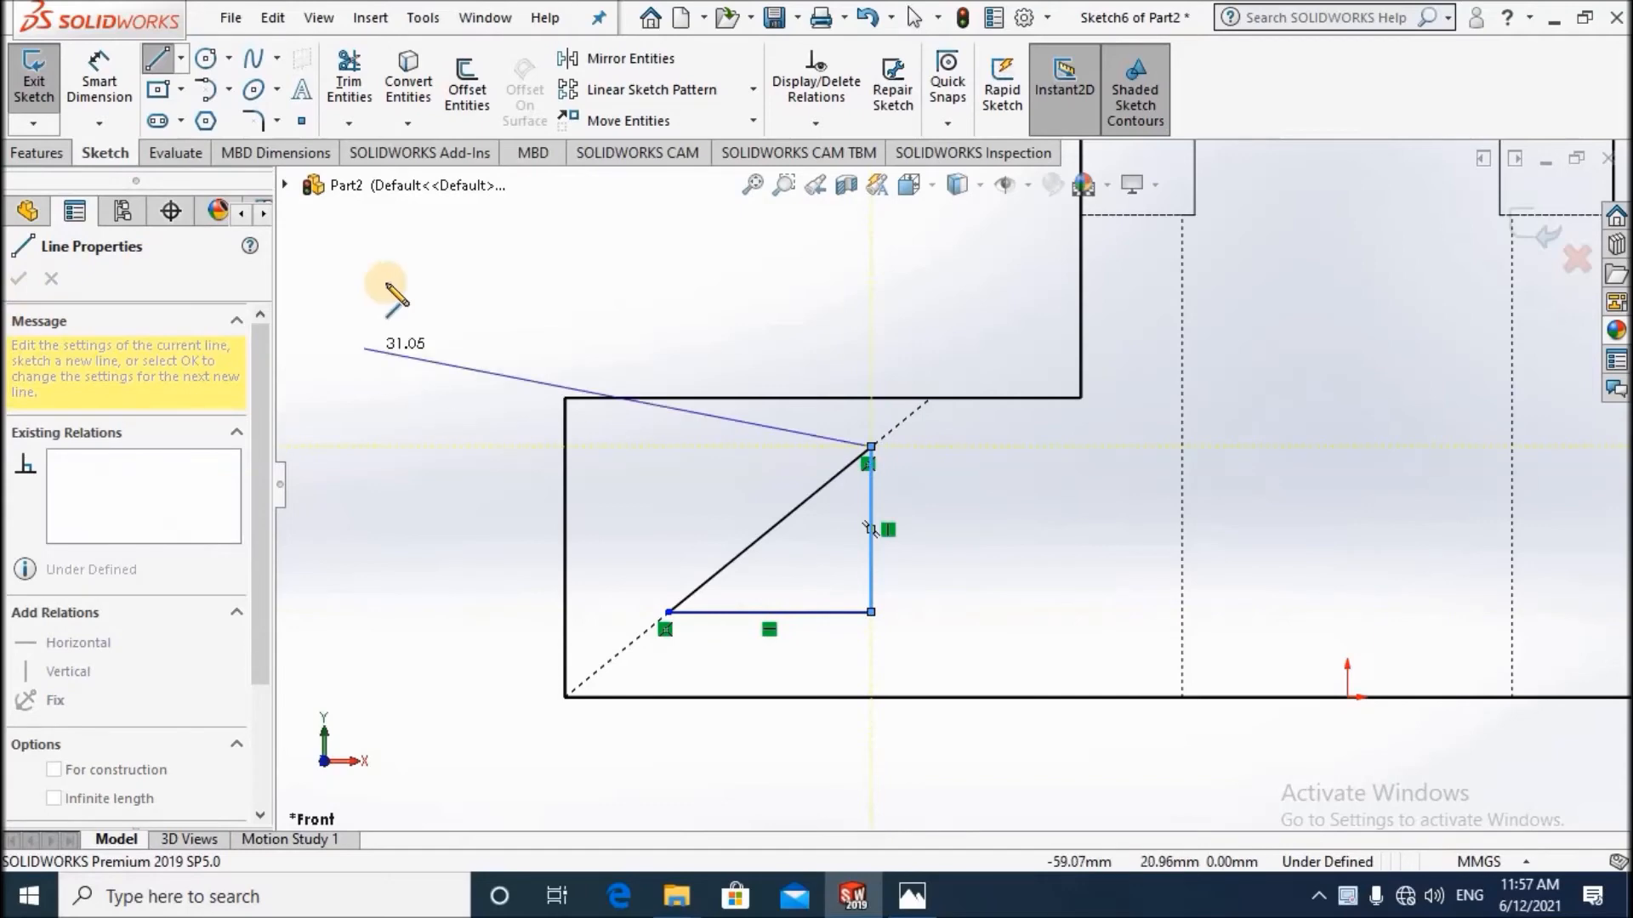
{"action": "key", "text": "Escape"}
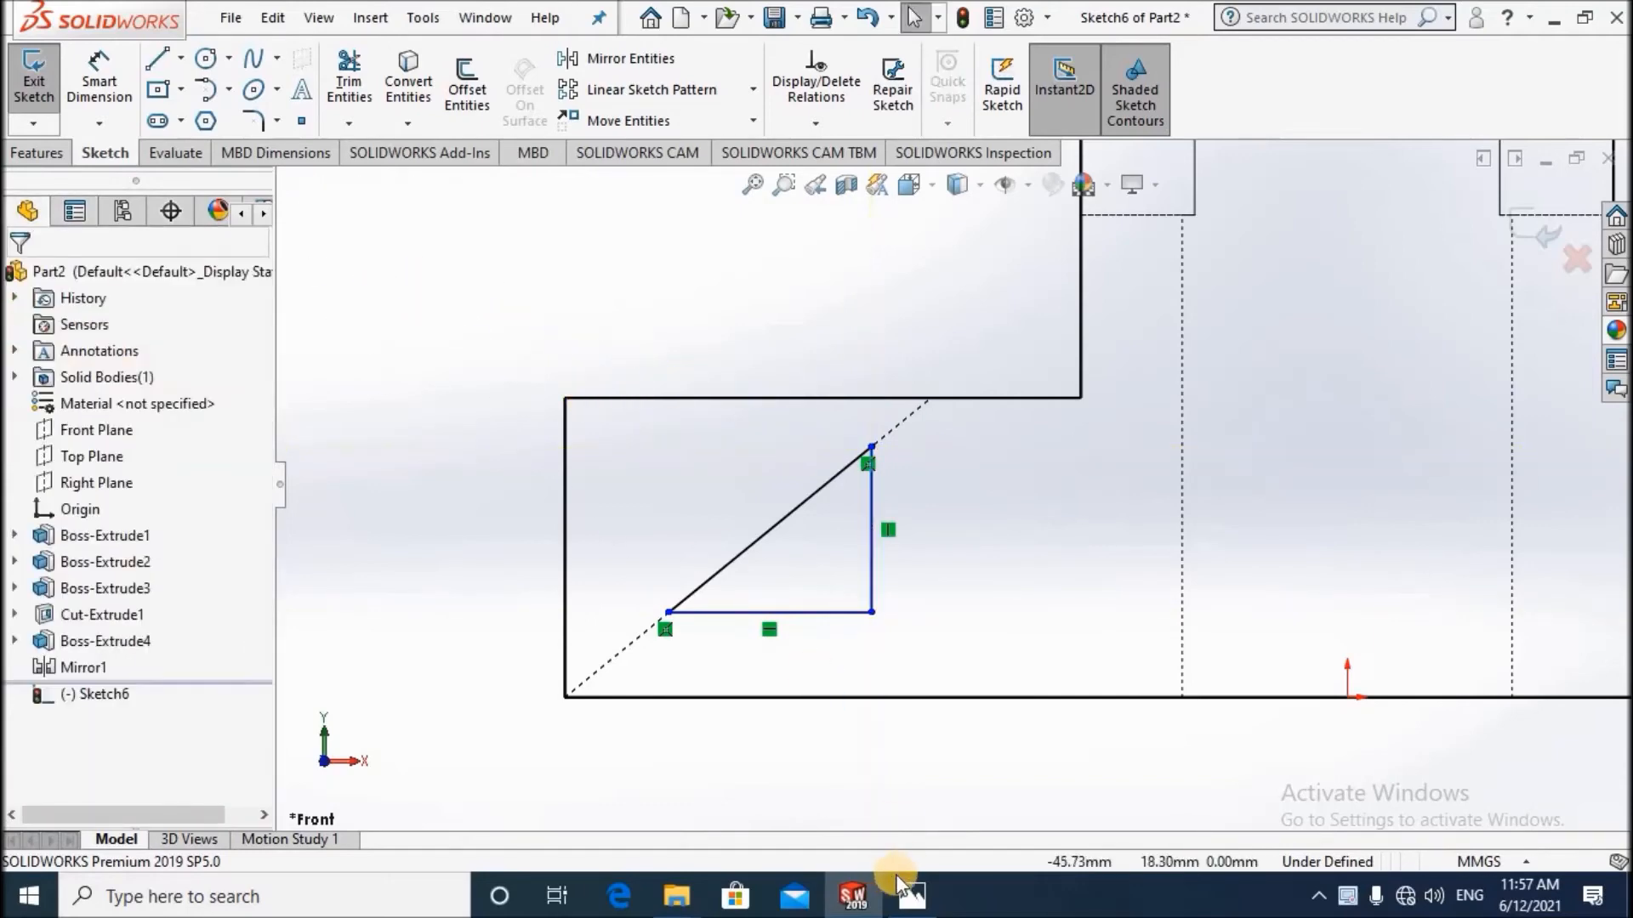
Check reference drawing Q14.jpg and dimension the horizontal distance from the triangle's left corner to its vertical side as 13 mm.
{"action": "left_click", "coordinate": [912, 895]}
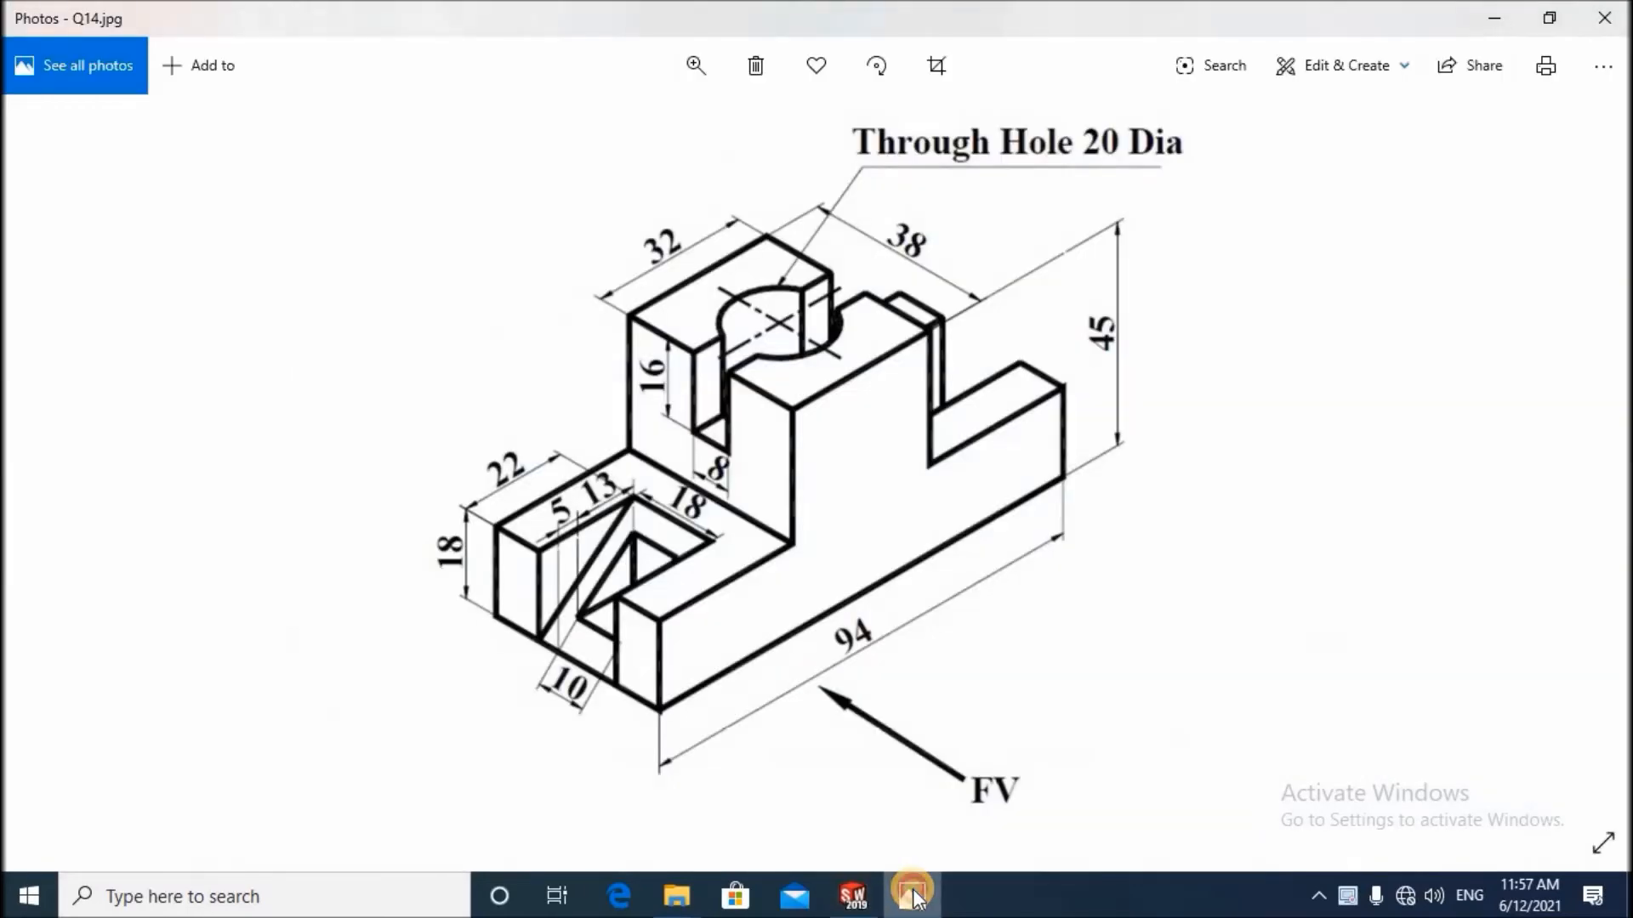
{"action": "key", "text": "alt+Tab"}
{"action": "left_click", "coordinate": [99, 70]}
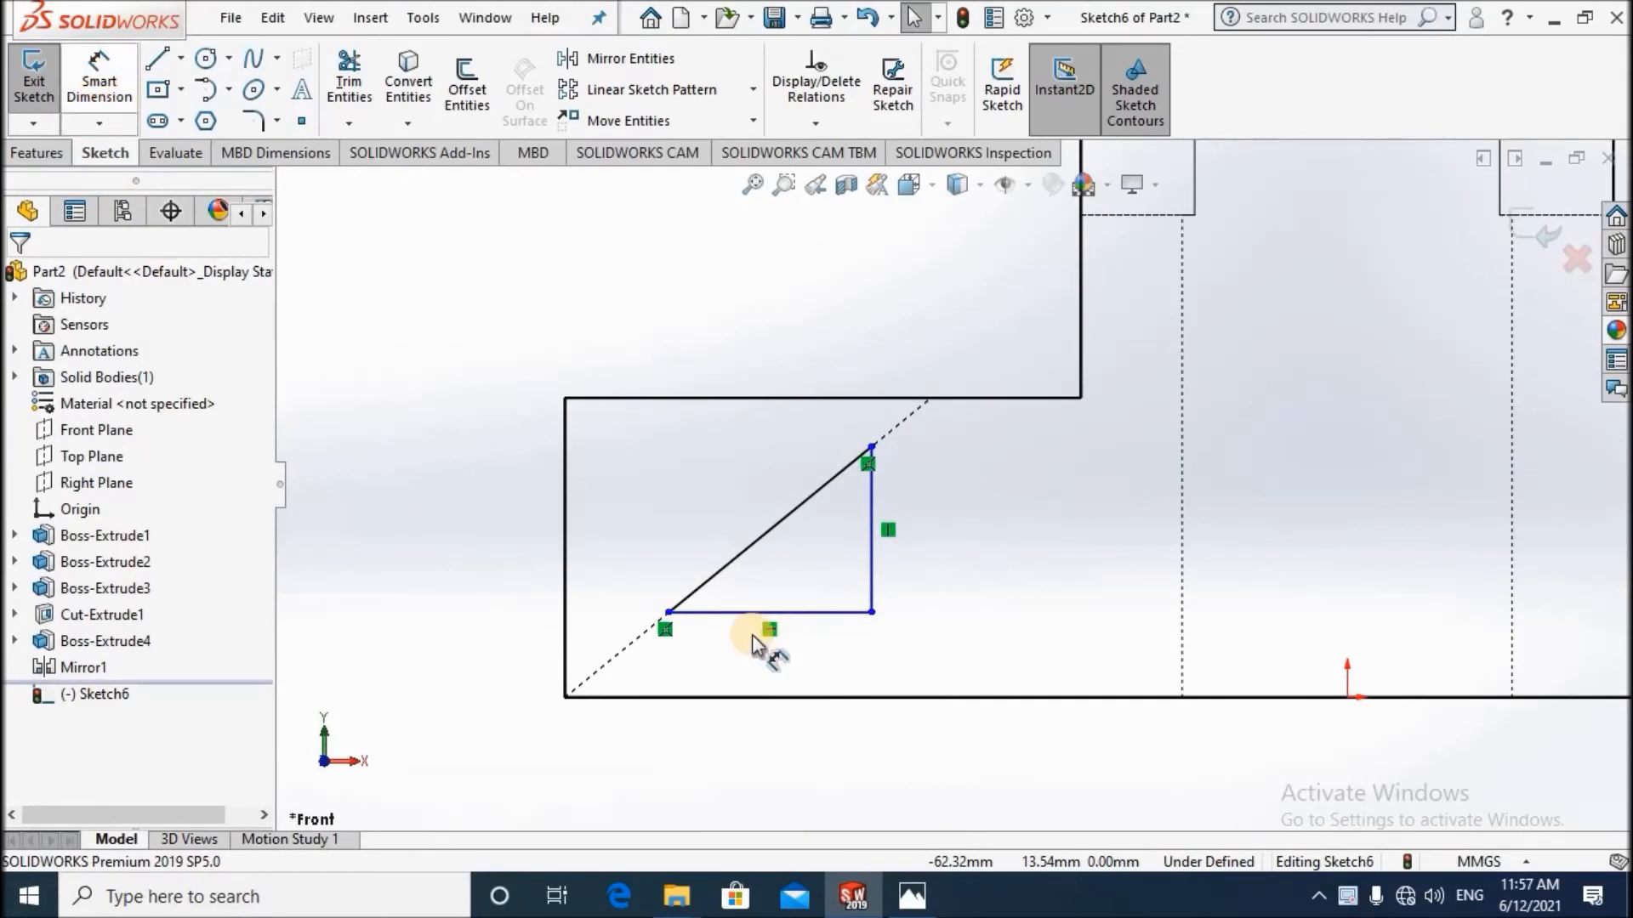
{"action": "left_click", "coordinate": [667, 614]}
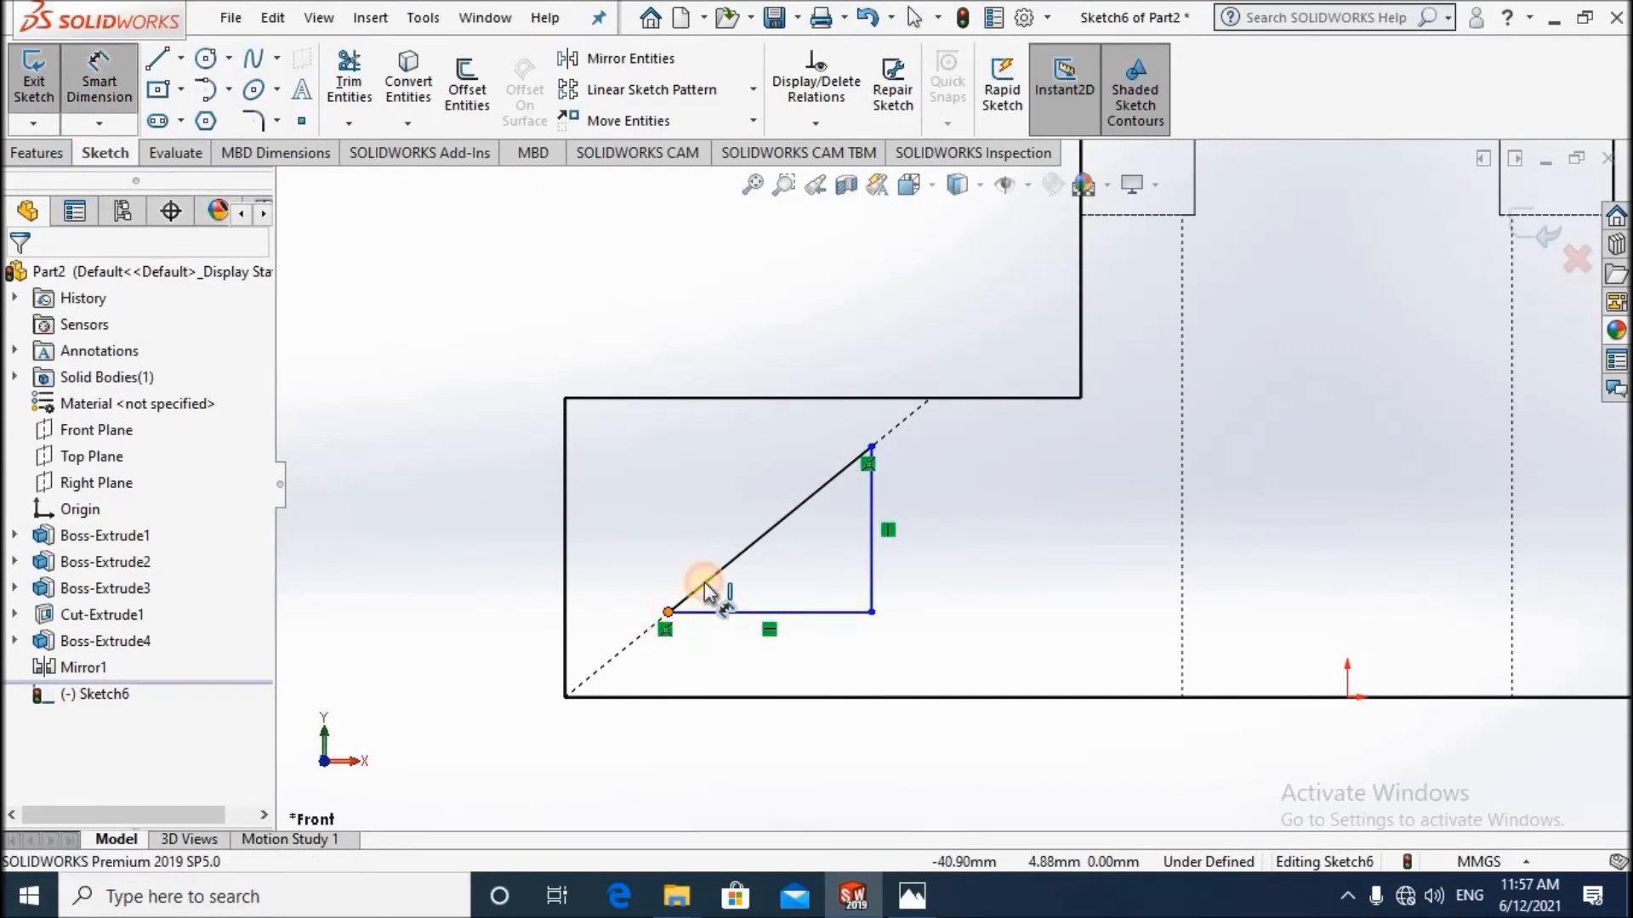
{"action": "left_click", "coordinate": [869, 541]}
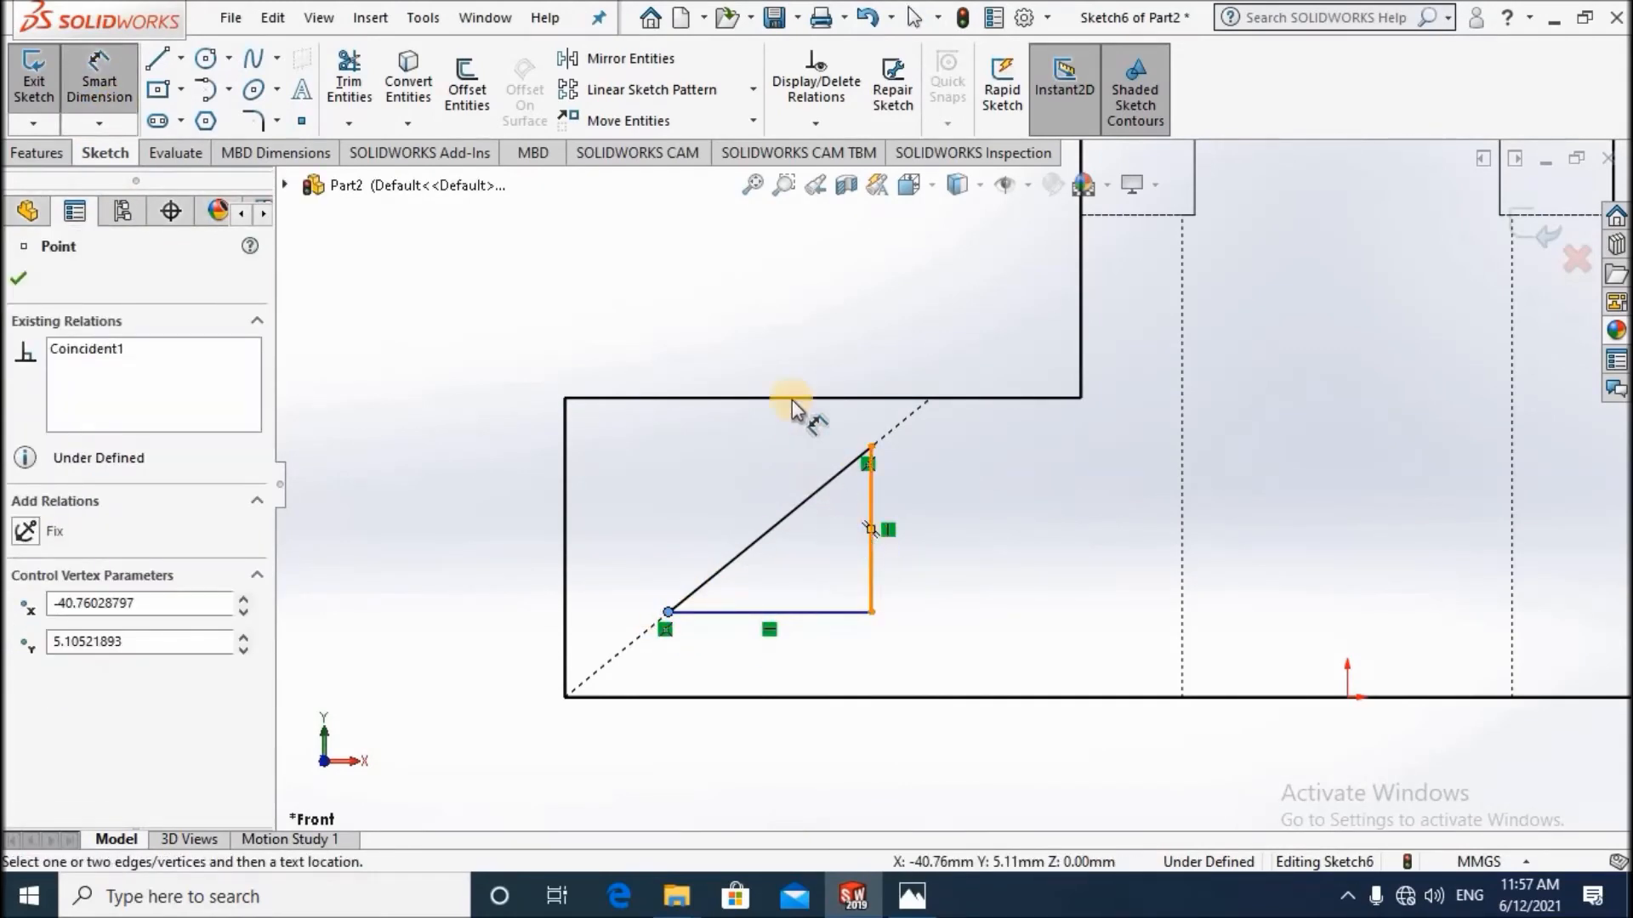
{"action": "left_click", "coordinate": [800, 323]}
{"action": "type", "text": "1"}
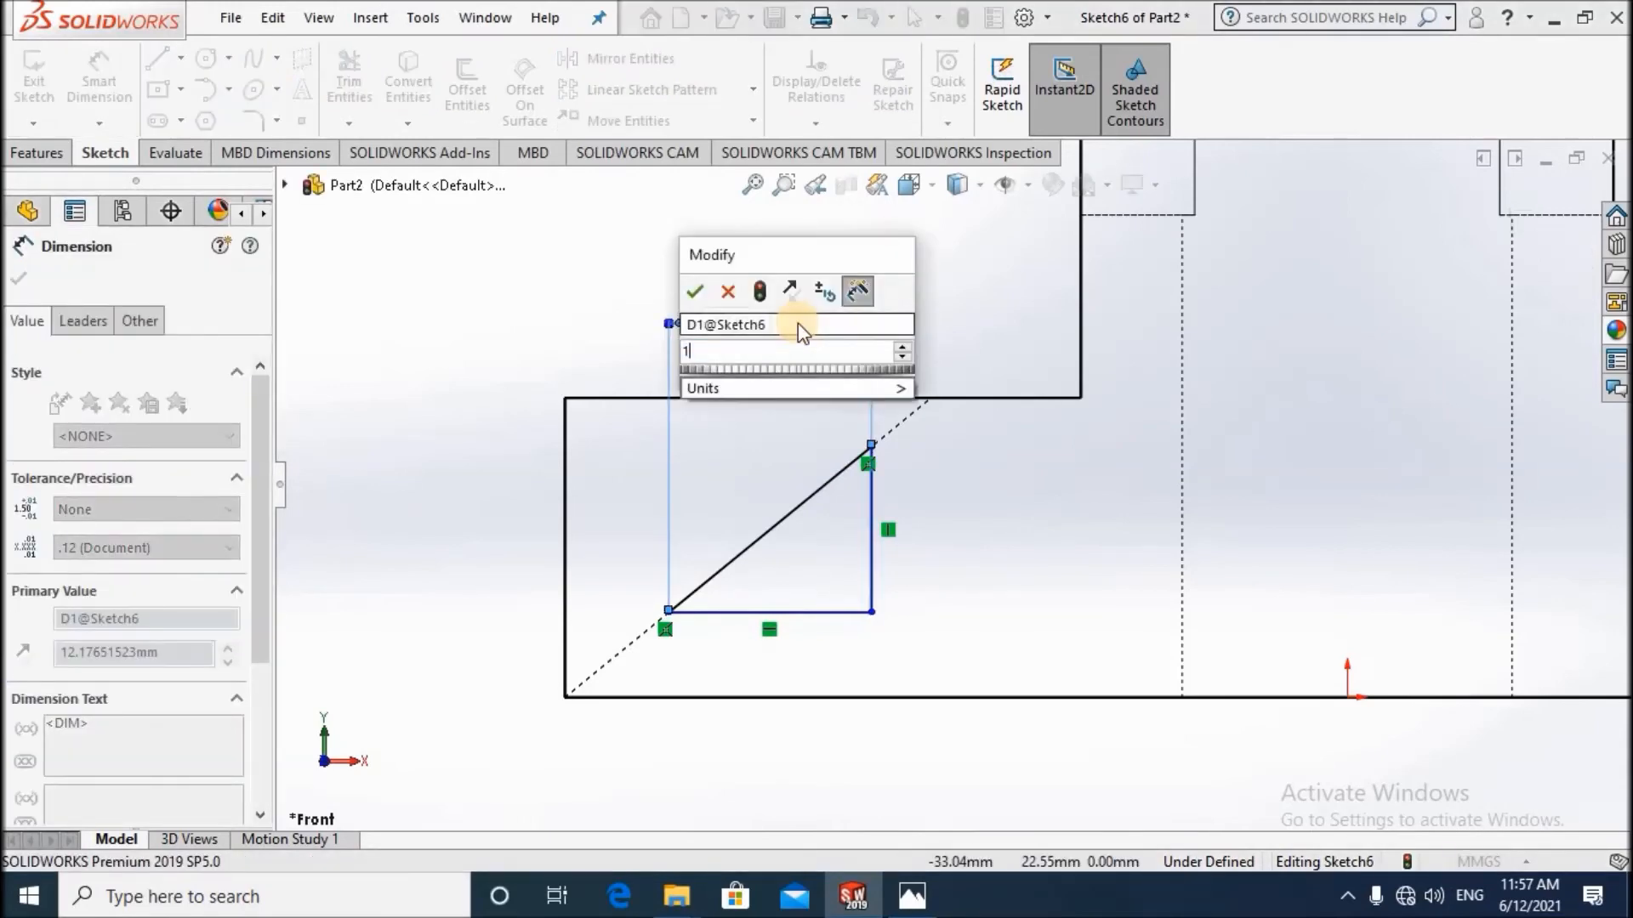
{"action": "type", "text": "3"}
{"action": "key", "text": "Return"}
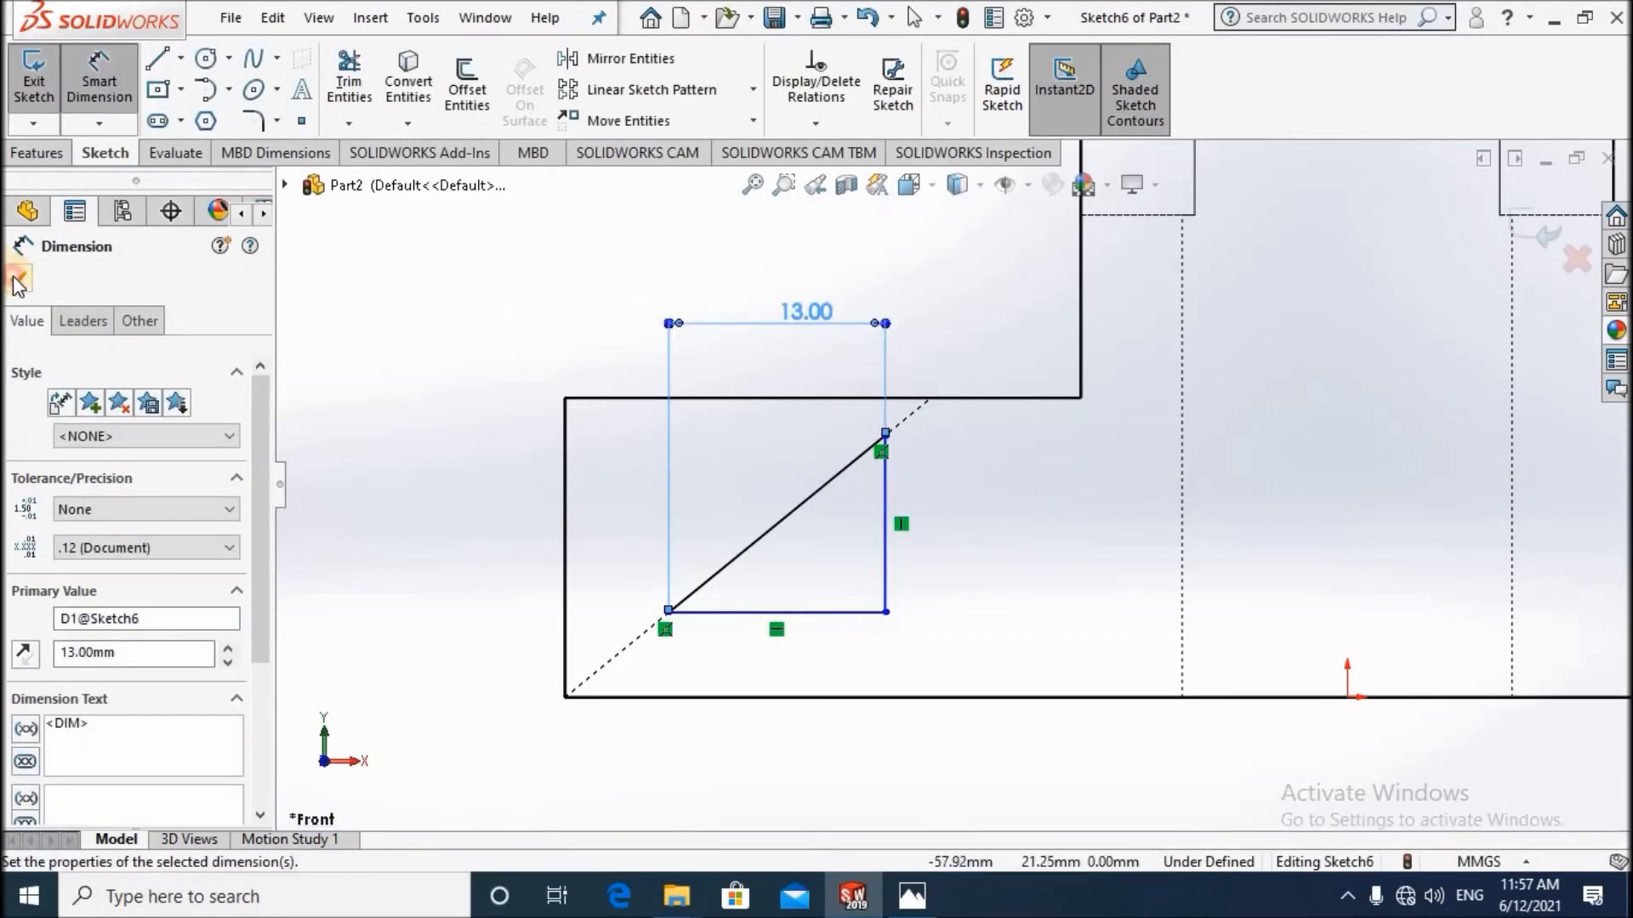
Check reference drawing Q14.jpg and dimension the horizontal distance from the base's left edge to the triangle's left corner as 5 mm.
{"action": "left_click", "coordinate": [991, 820]}
{"action": "left_click", "coordinate": [910, 895]}
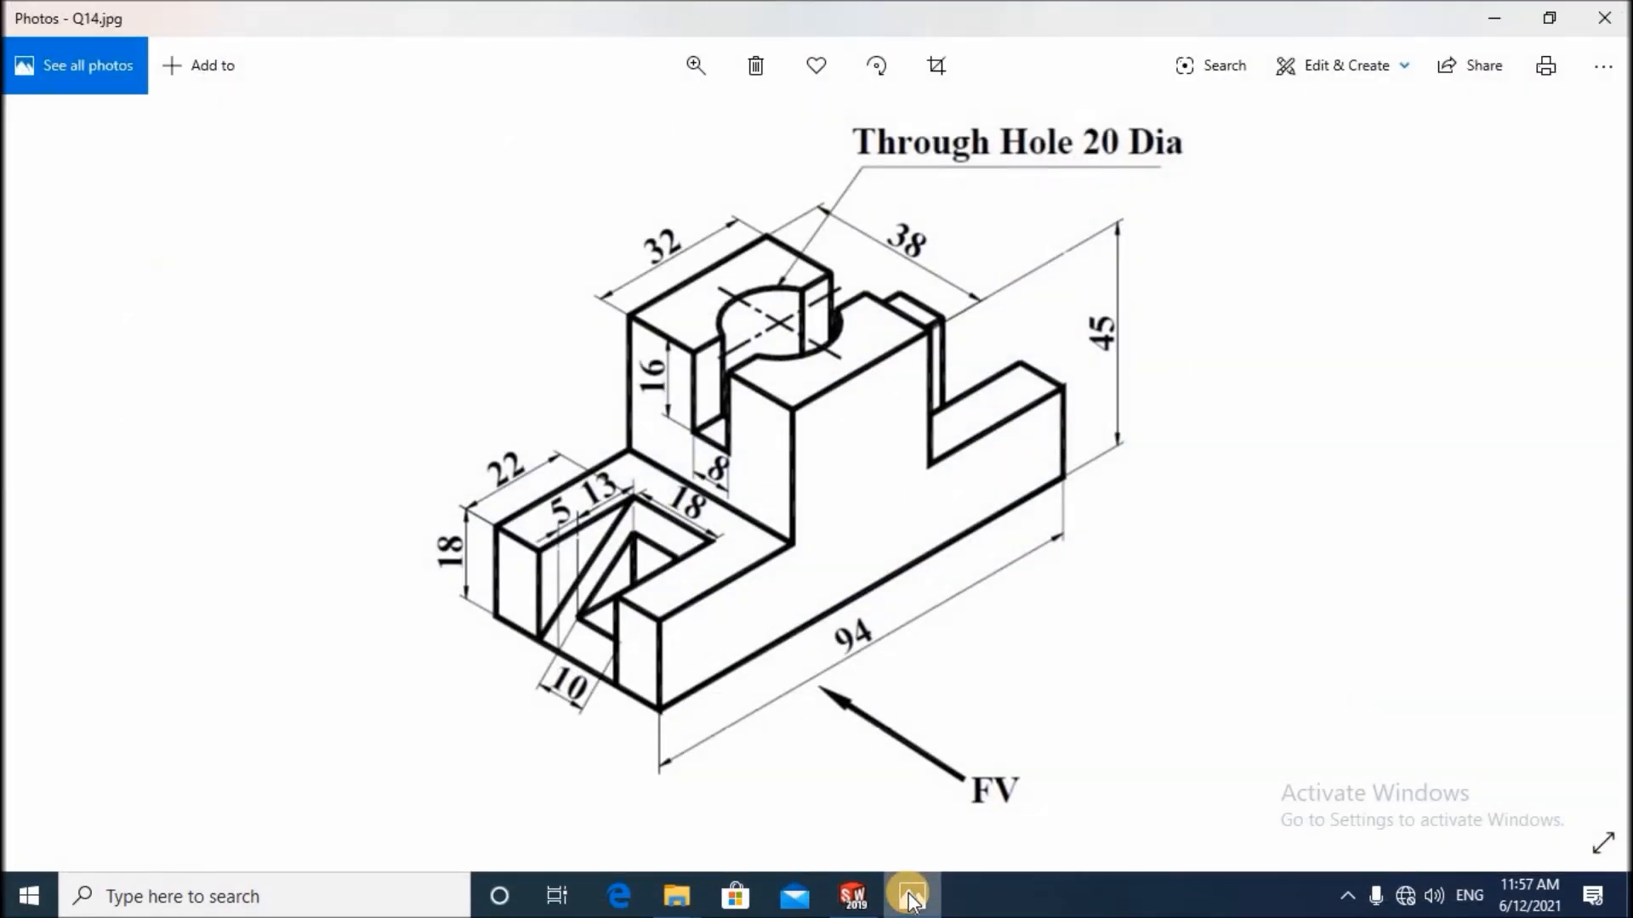
{"action": "key", "text": "alt+Tab"}
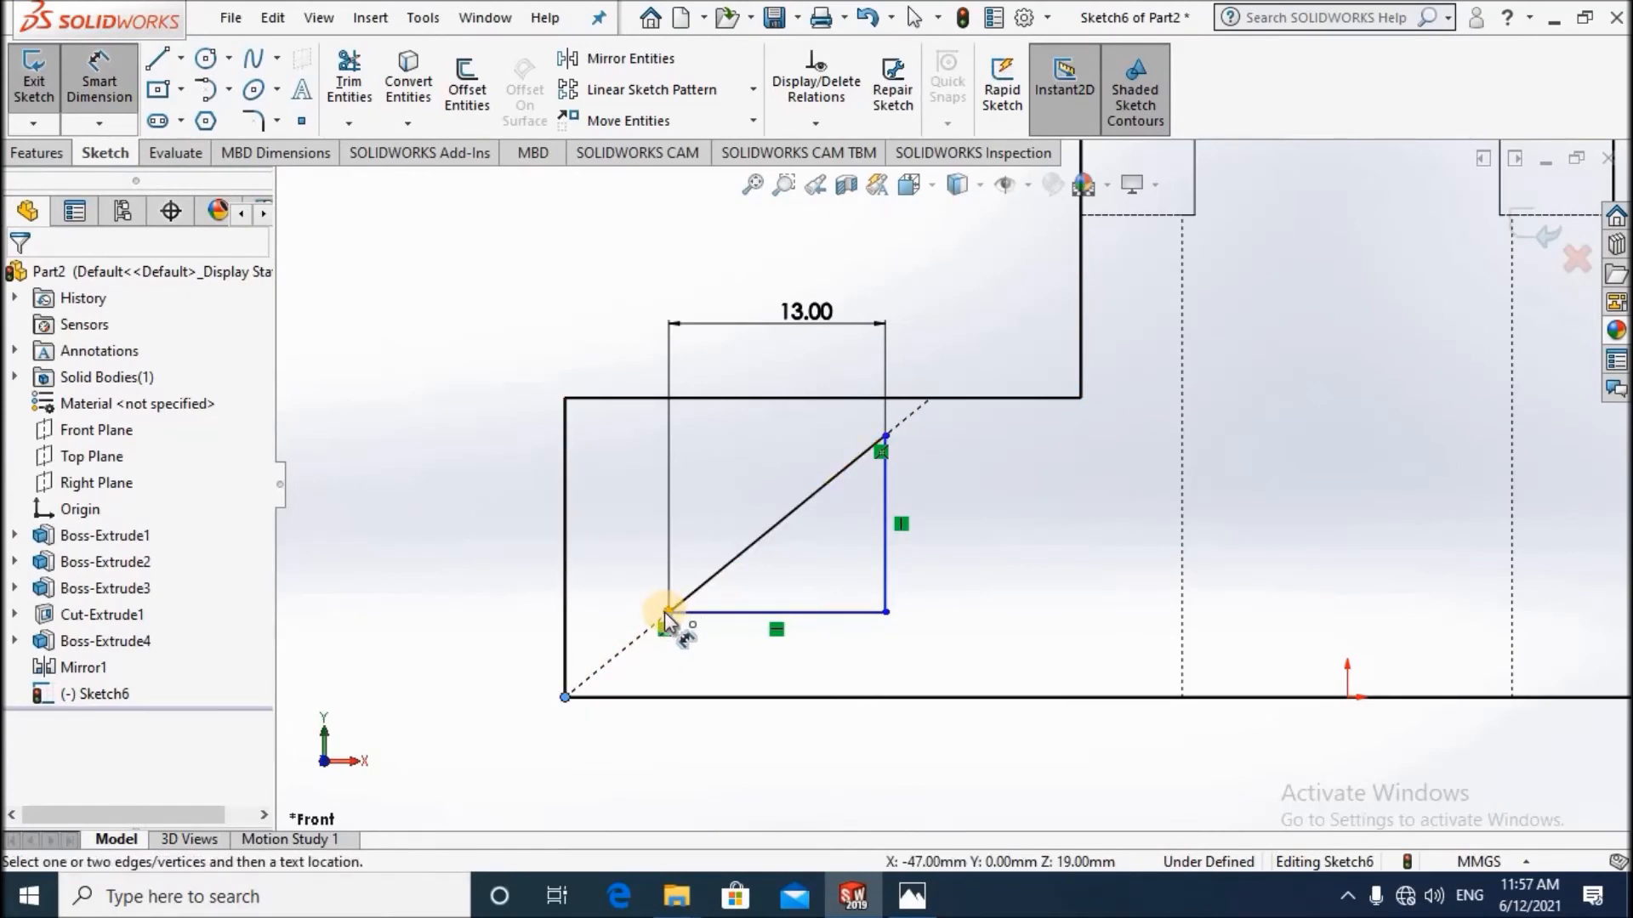
{"action": "left_click", "coordinate": [672, 616]}
{"action": "left_click", "coordinate": [568, 638]}
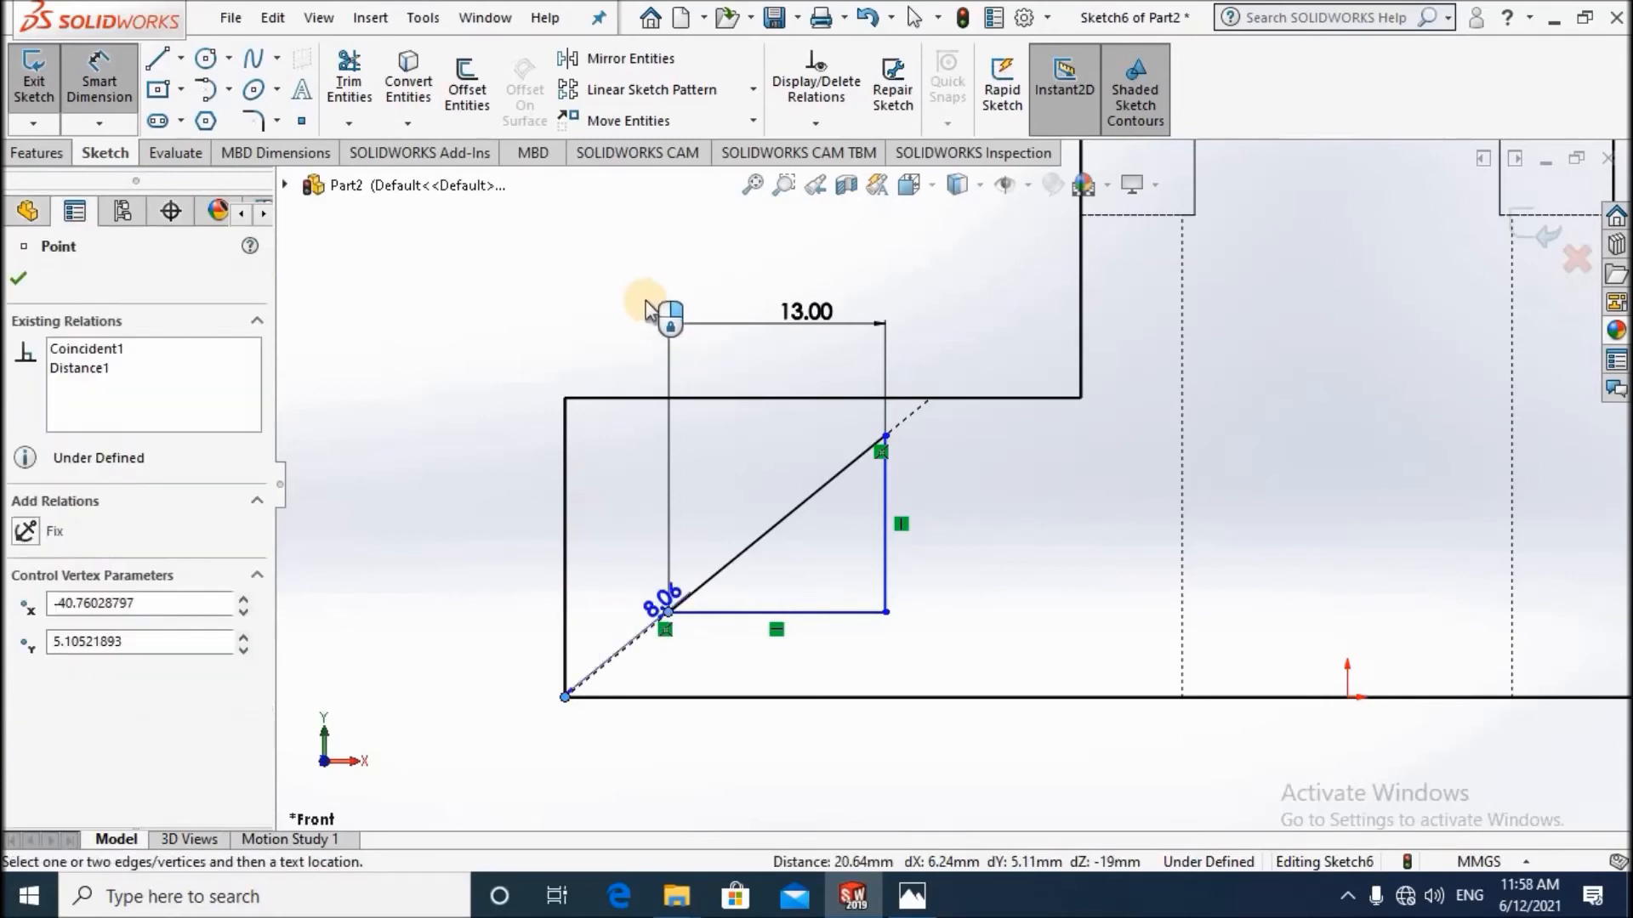
{"action": "left_click", "coordinate": [619, 300]}
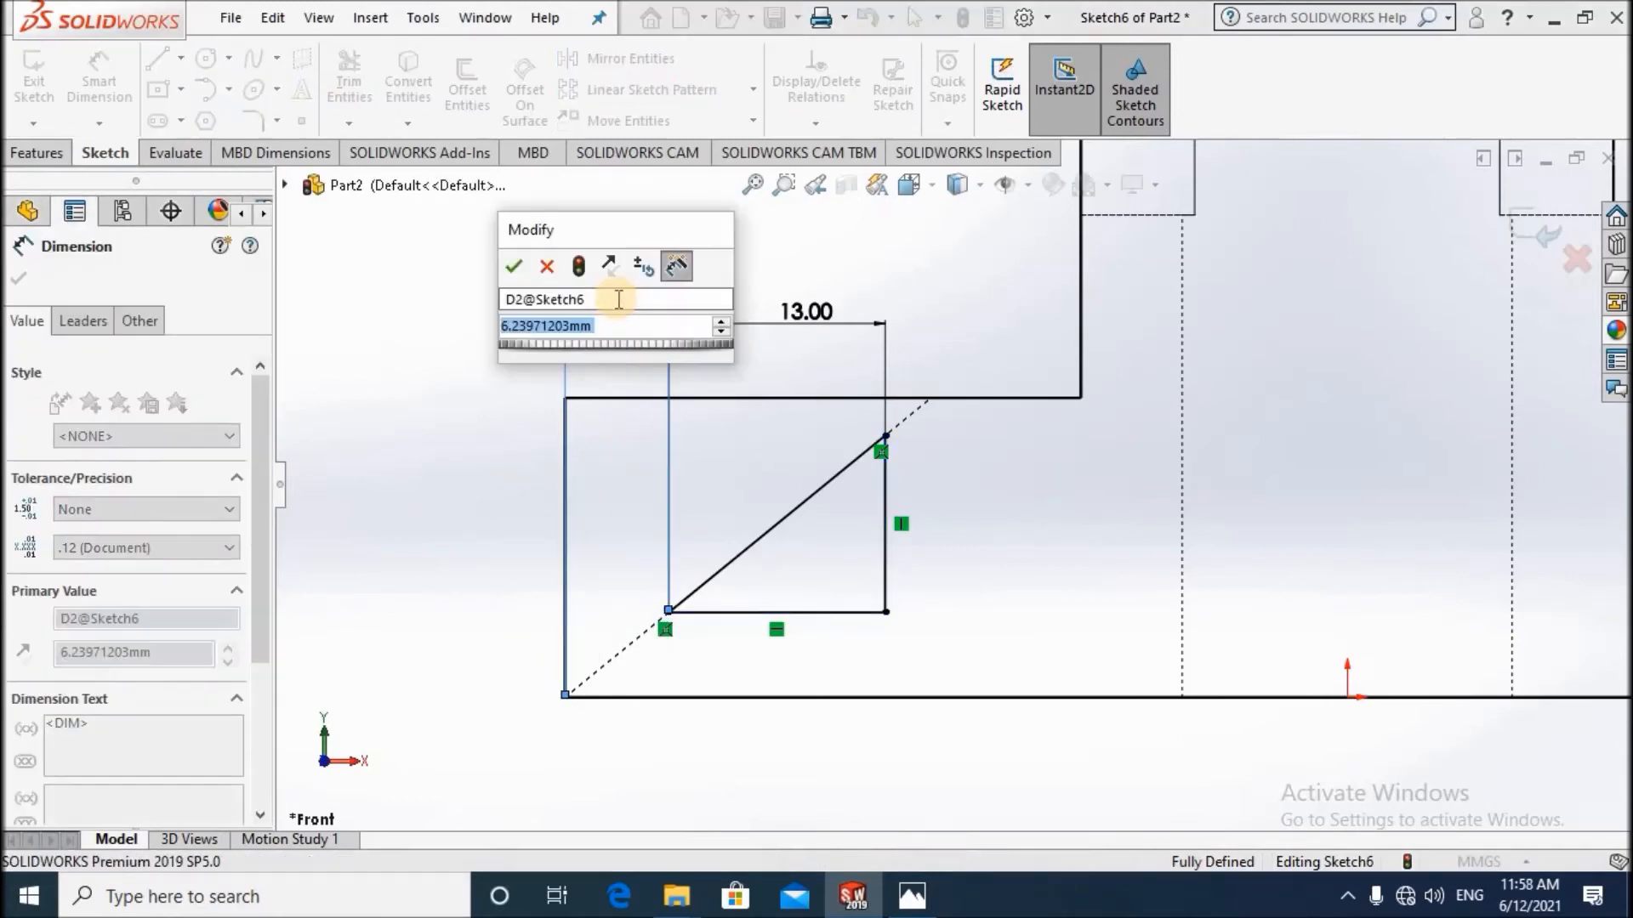
{"action": "type", "text": "5"}
{"action": "key", "text": "Return"}
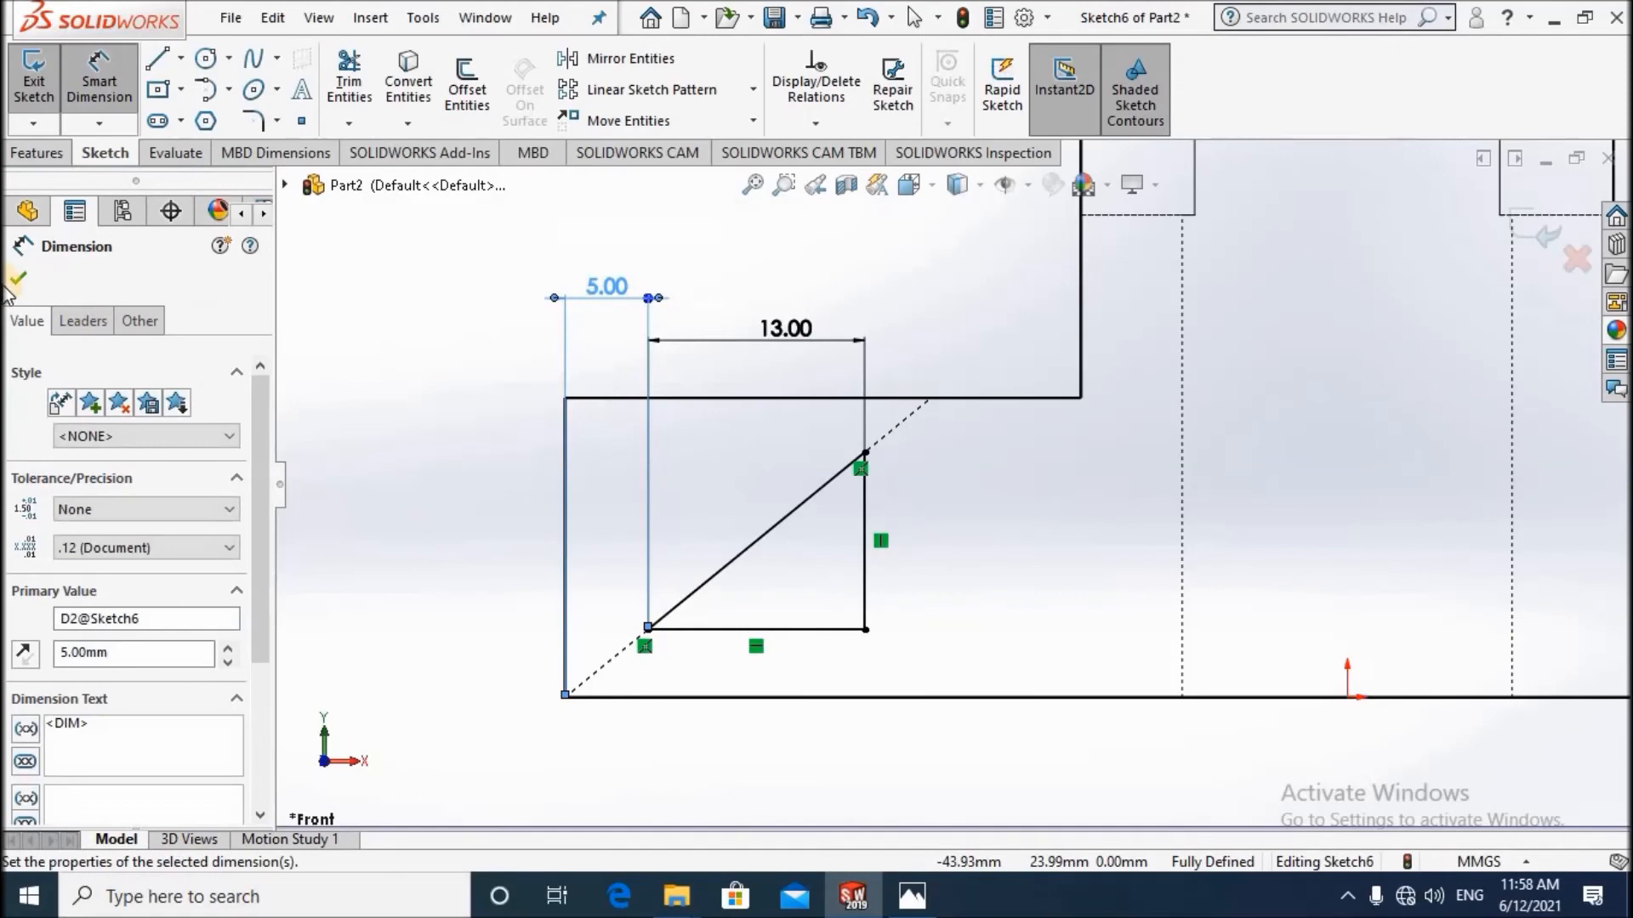
{"action": "key", "text": "Escape"}
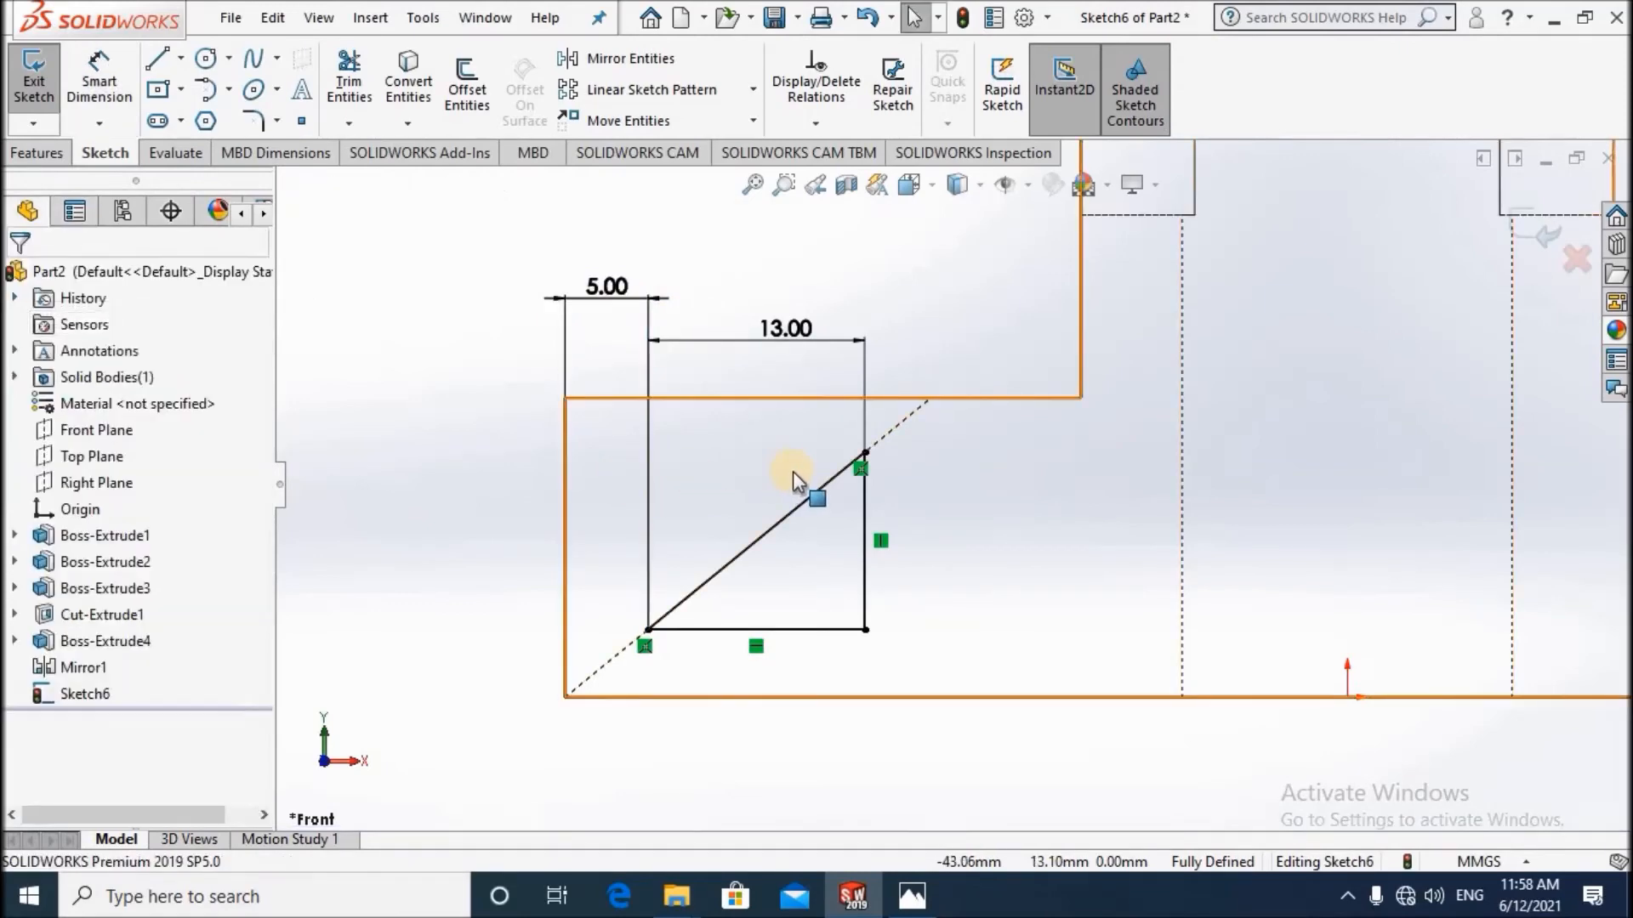
Show the part in an angled 3D view with shaded faces and edges, with the triangle sketch in the notch in sight.
{"action": "scroll", "coordinate": [796, 469], "scroll_direction": "up", "scroll_amount": 2}
{"action": "middle_click_drag", "start_coordinate": [842, 620], "coordinate": [987, 284]}
{"action": "scroll", "coordinate": [987, 284], "scroll_direction": "up", "scroll_amount": 4}
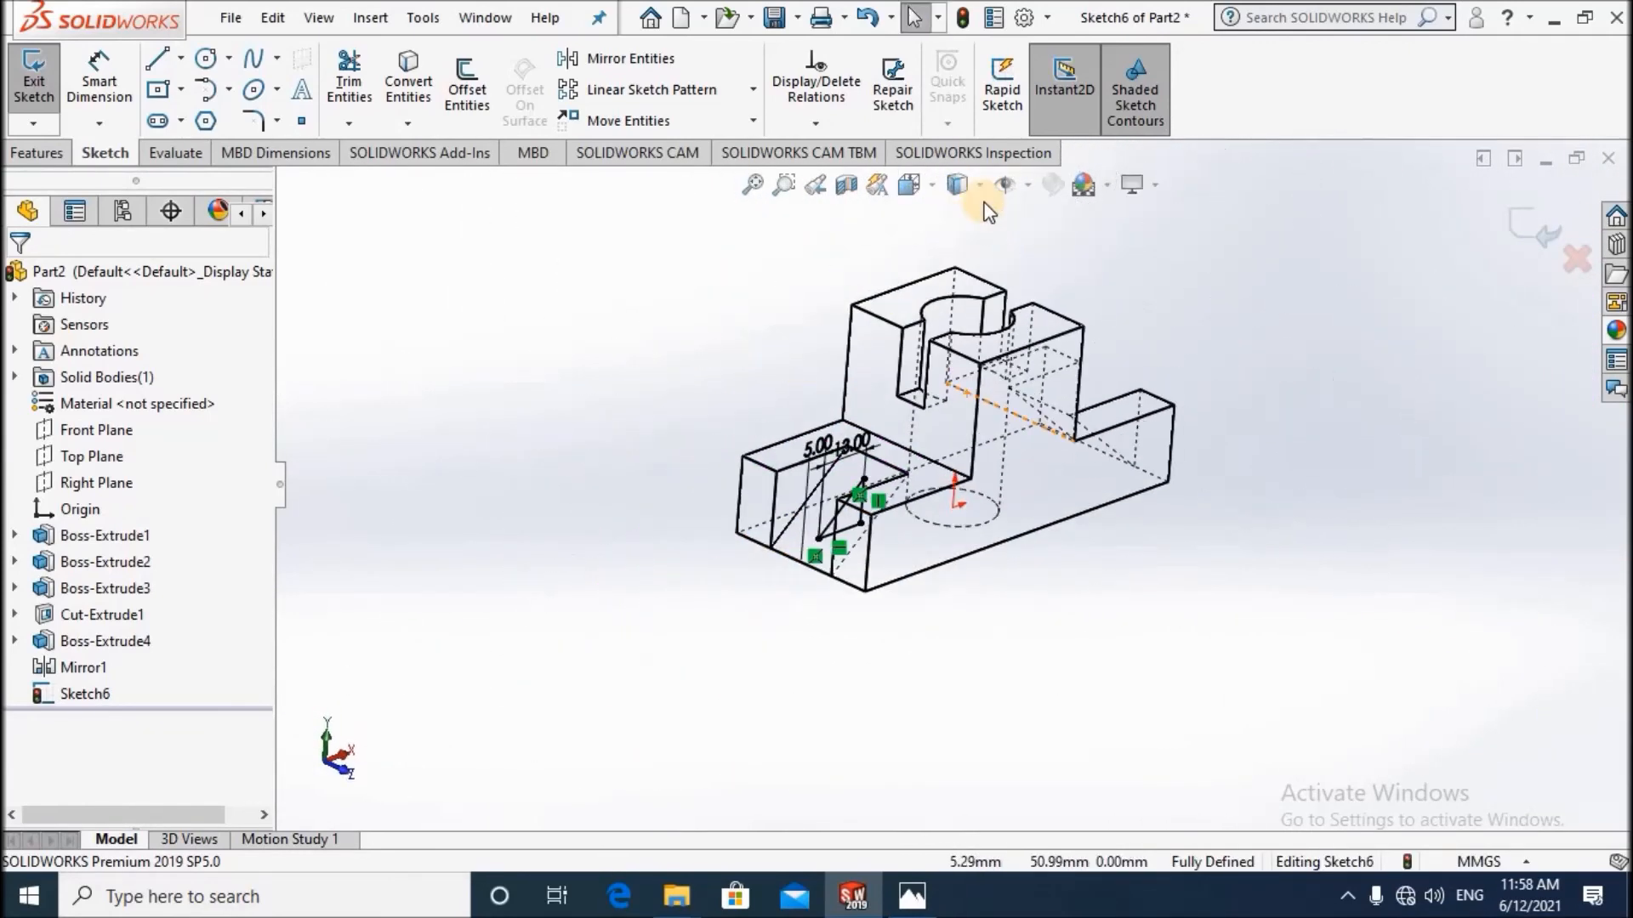
{"action": "scroll", "coordinate": [984, 209], "scroll_direction": "down", "scroll_amount": 2}
{"action": "left_click", "coordinate": [965, 221]}
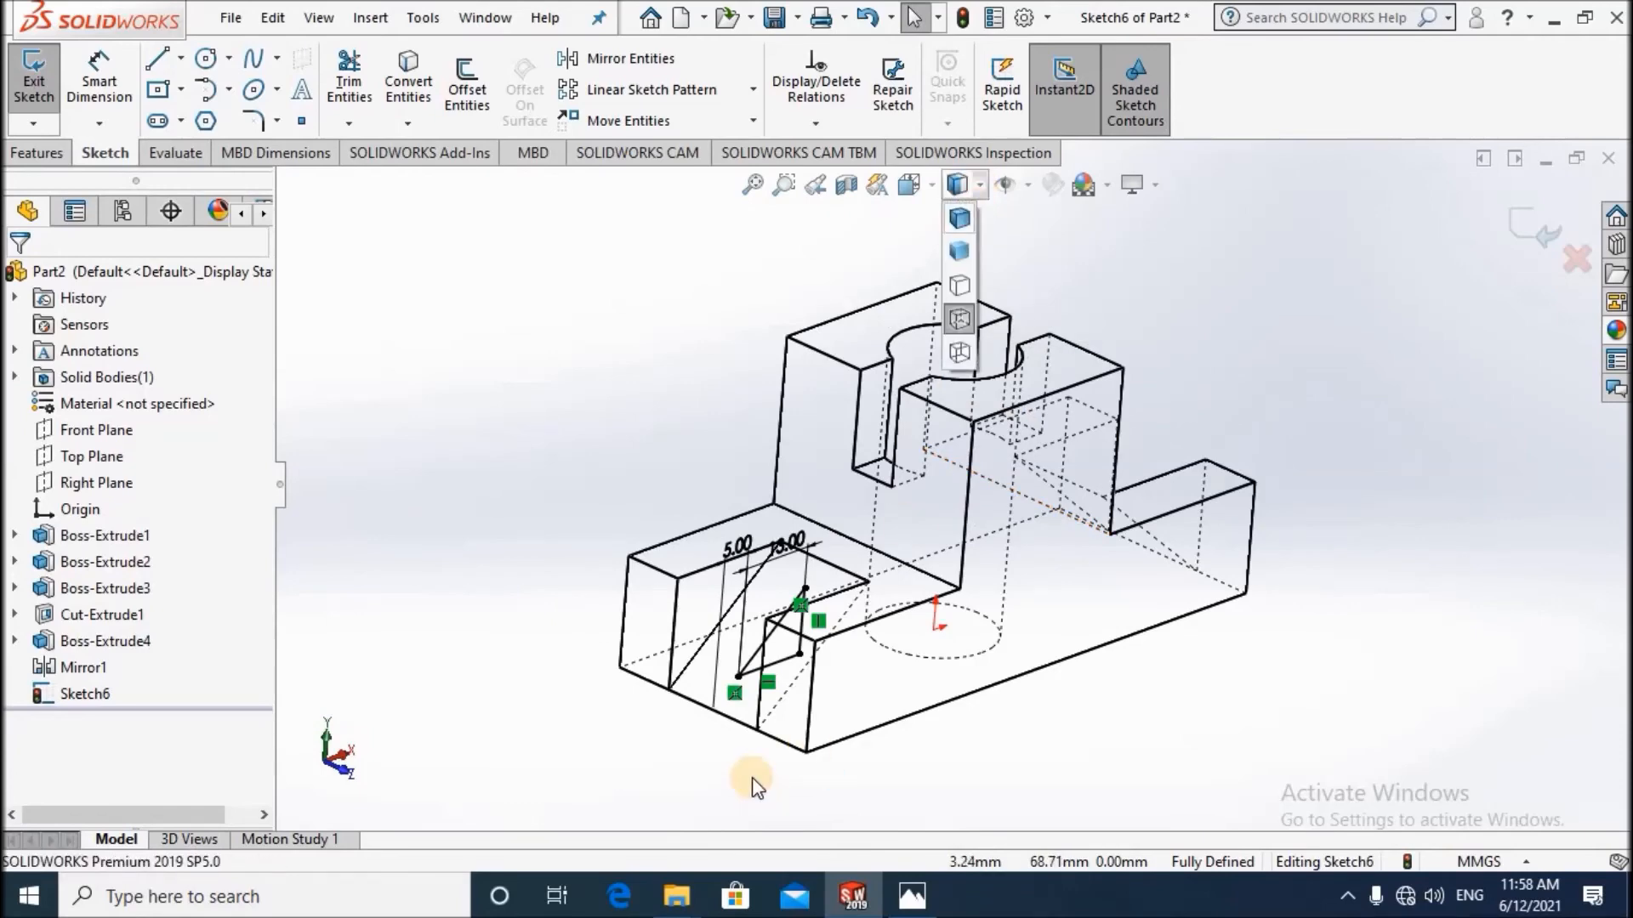
{"action": "scroll", "coordinate": [865, 595], "scroll_direction": "up", "scroll_amount": 2}
{"action": "scroll", "coordinate": [867, 614], "scroll_direction": "down", "scroll_amount": 6}
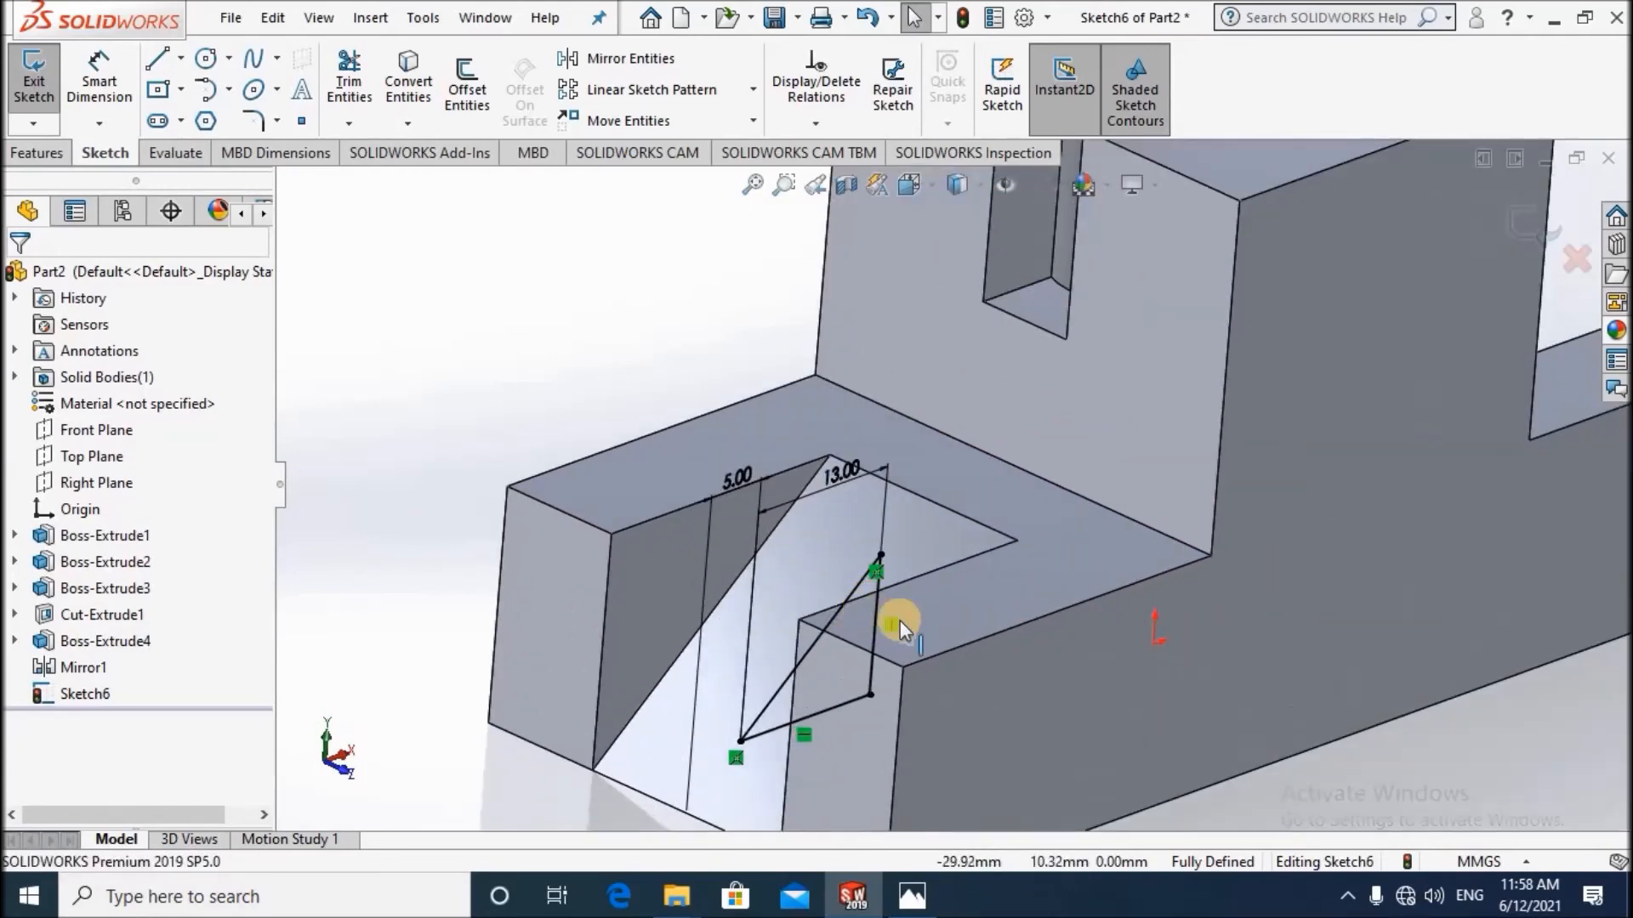
{"action": "scroll", "coordinate": [900, 620], "scroll_direction": "up", "scroll_amount": 3}
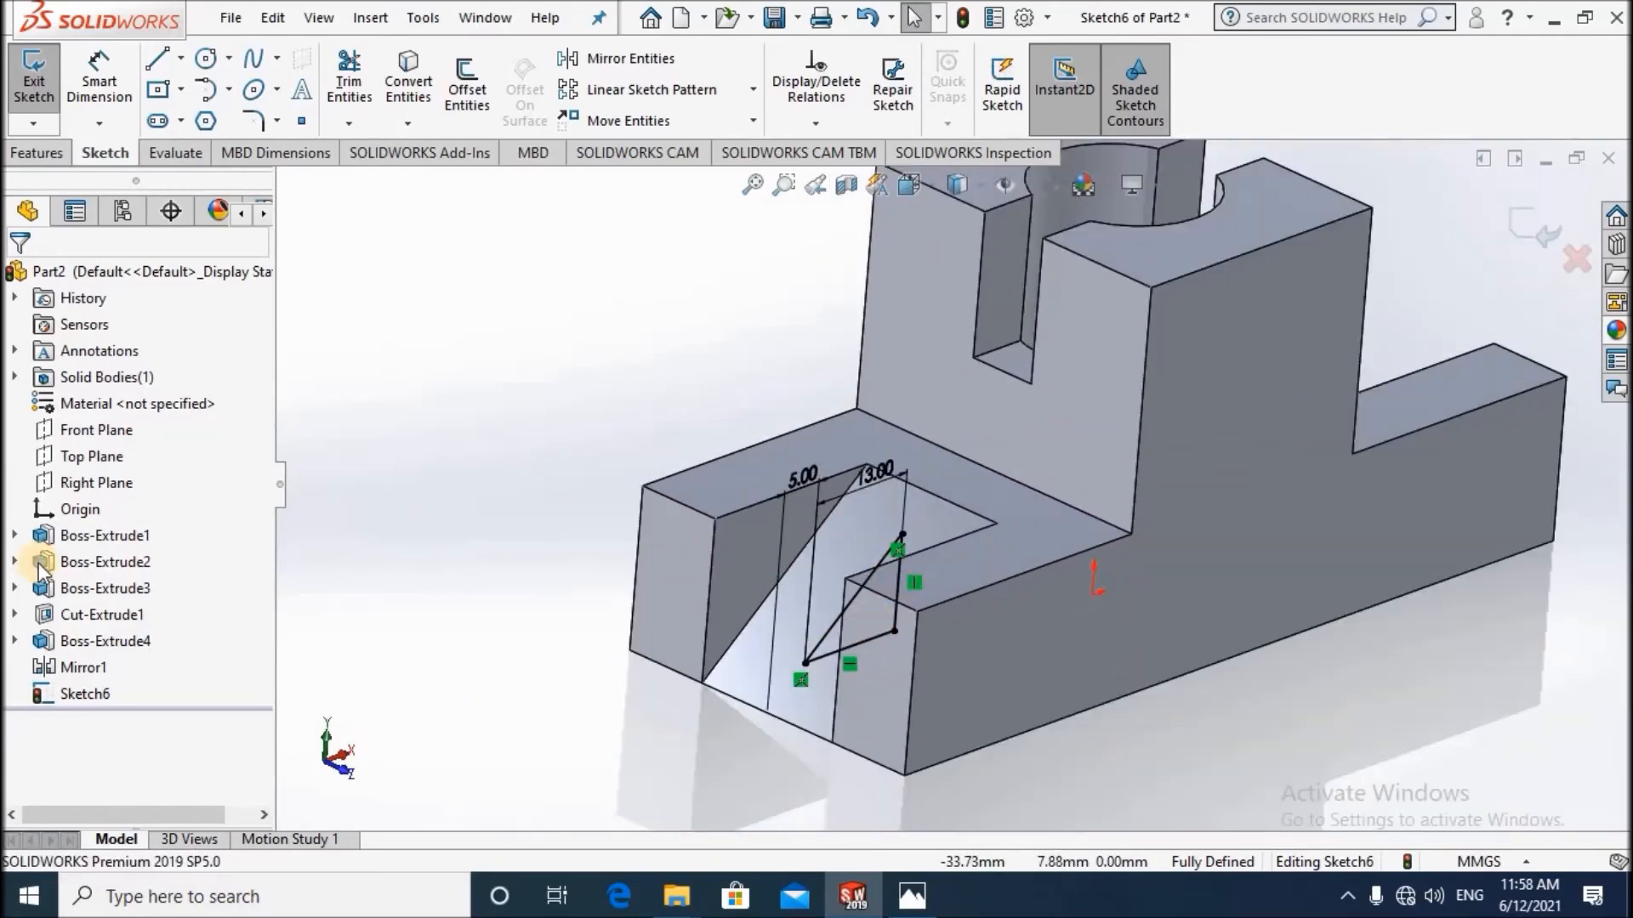
Cut-extrude the triangle sketch through the web, blind 5 mm in each of two directions from the sketch plane.
{"action": "left_click", "coordinate": [55, 161]}
{"action": "left_click", "coordinate": [358, 85]}
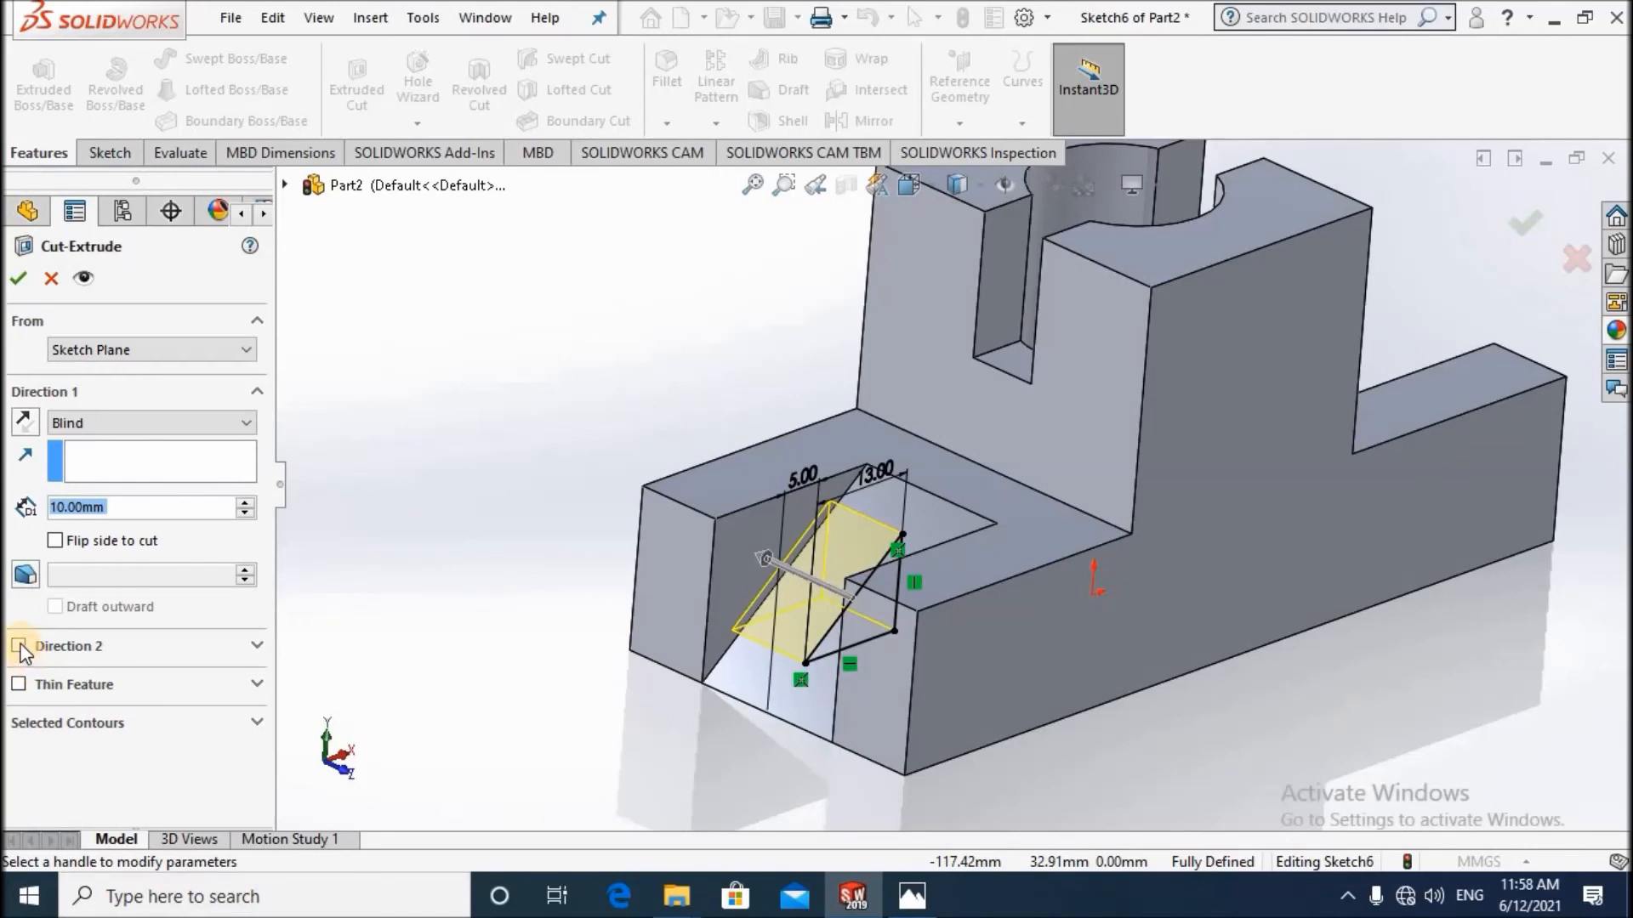
{"action": "left_click", "coordinate": [159, 417]}
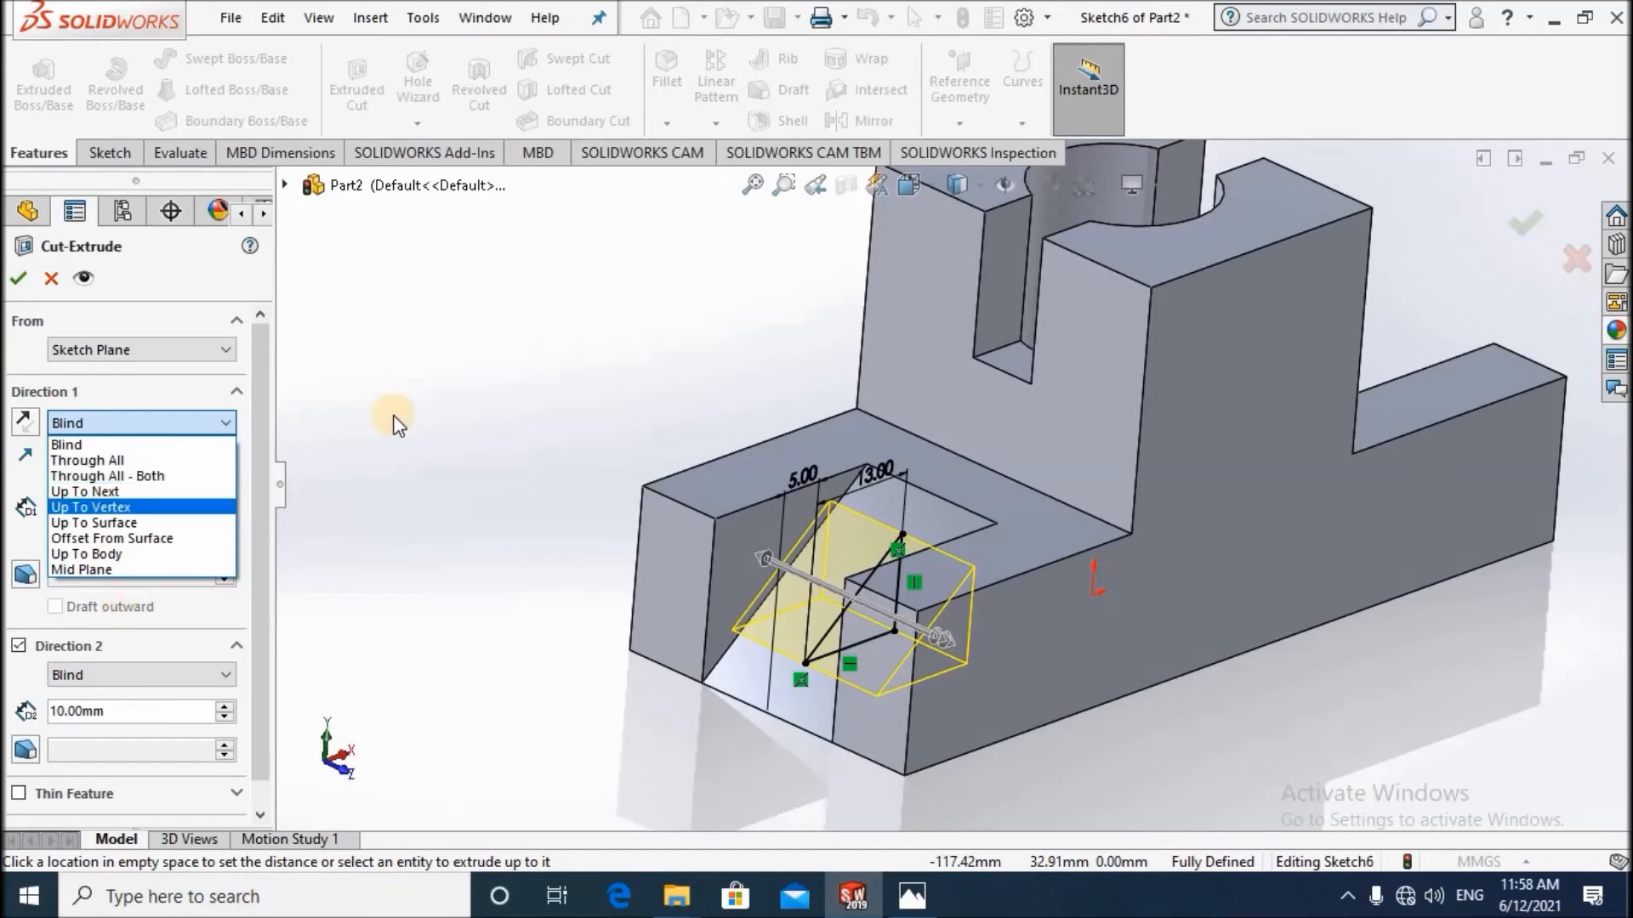
{"action": "left_click", "coordinate": [112, 600]}
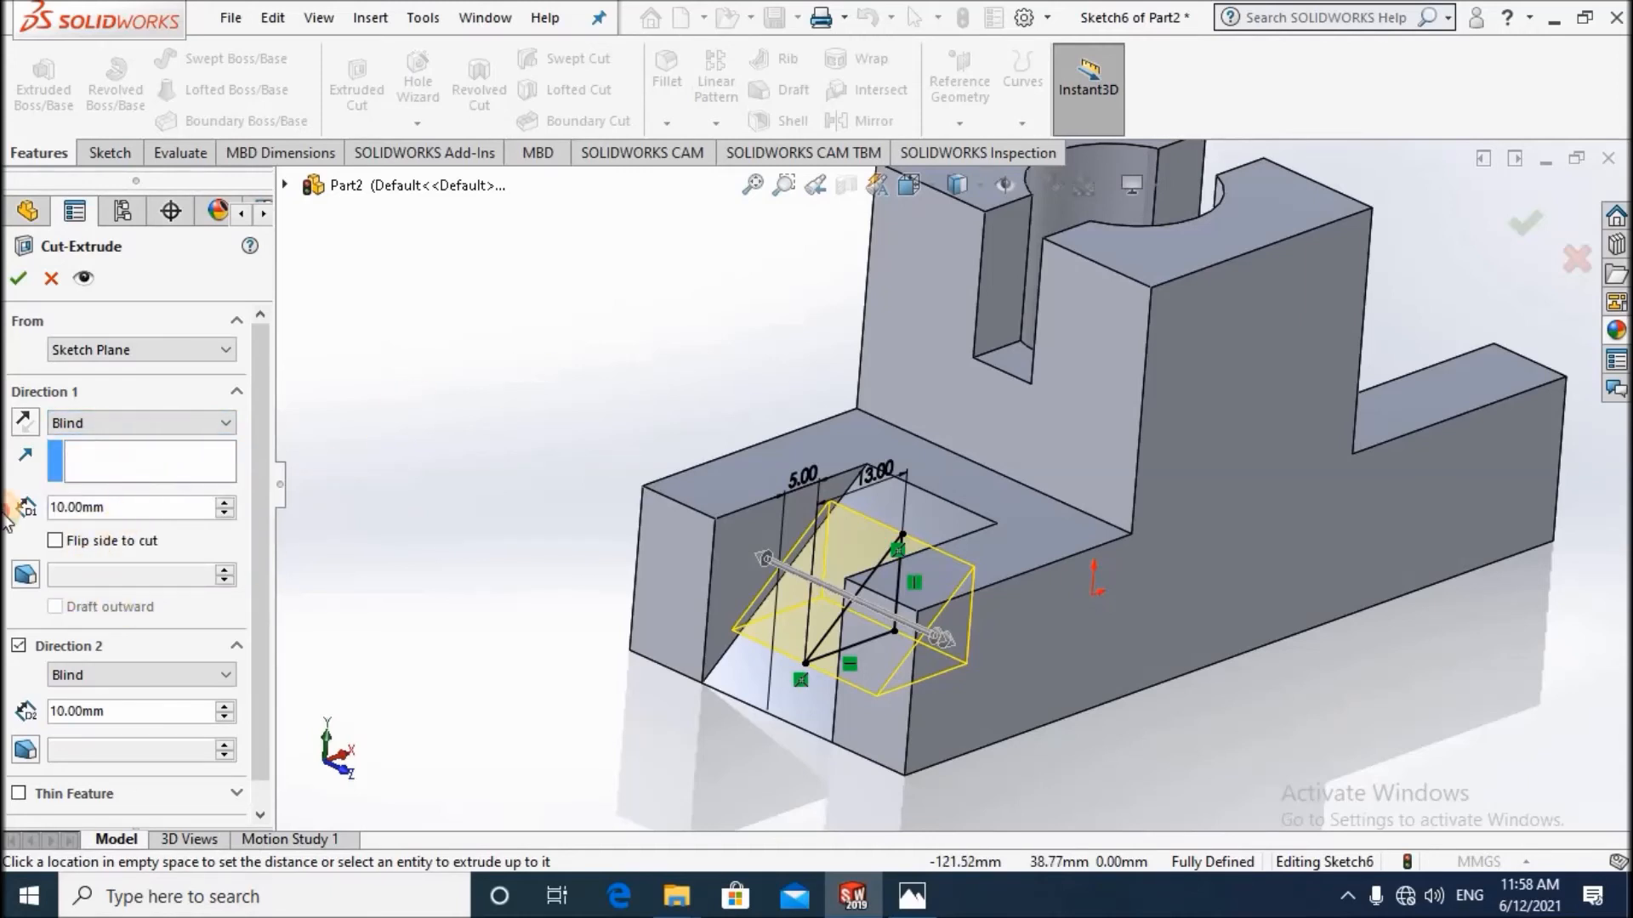
{"action": "left_click_drag", "start_coordinate": [123, 508], "coordinate": [8, 523]}
{"action": "type", "text": "5"}
{"action": "key", "text": "Return"}
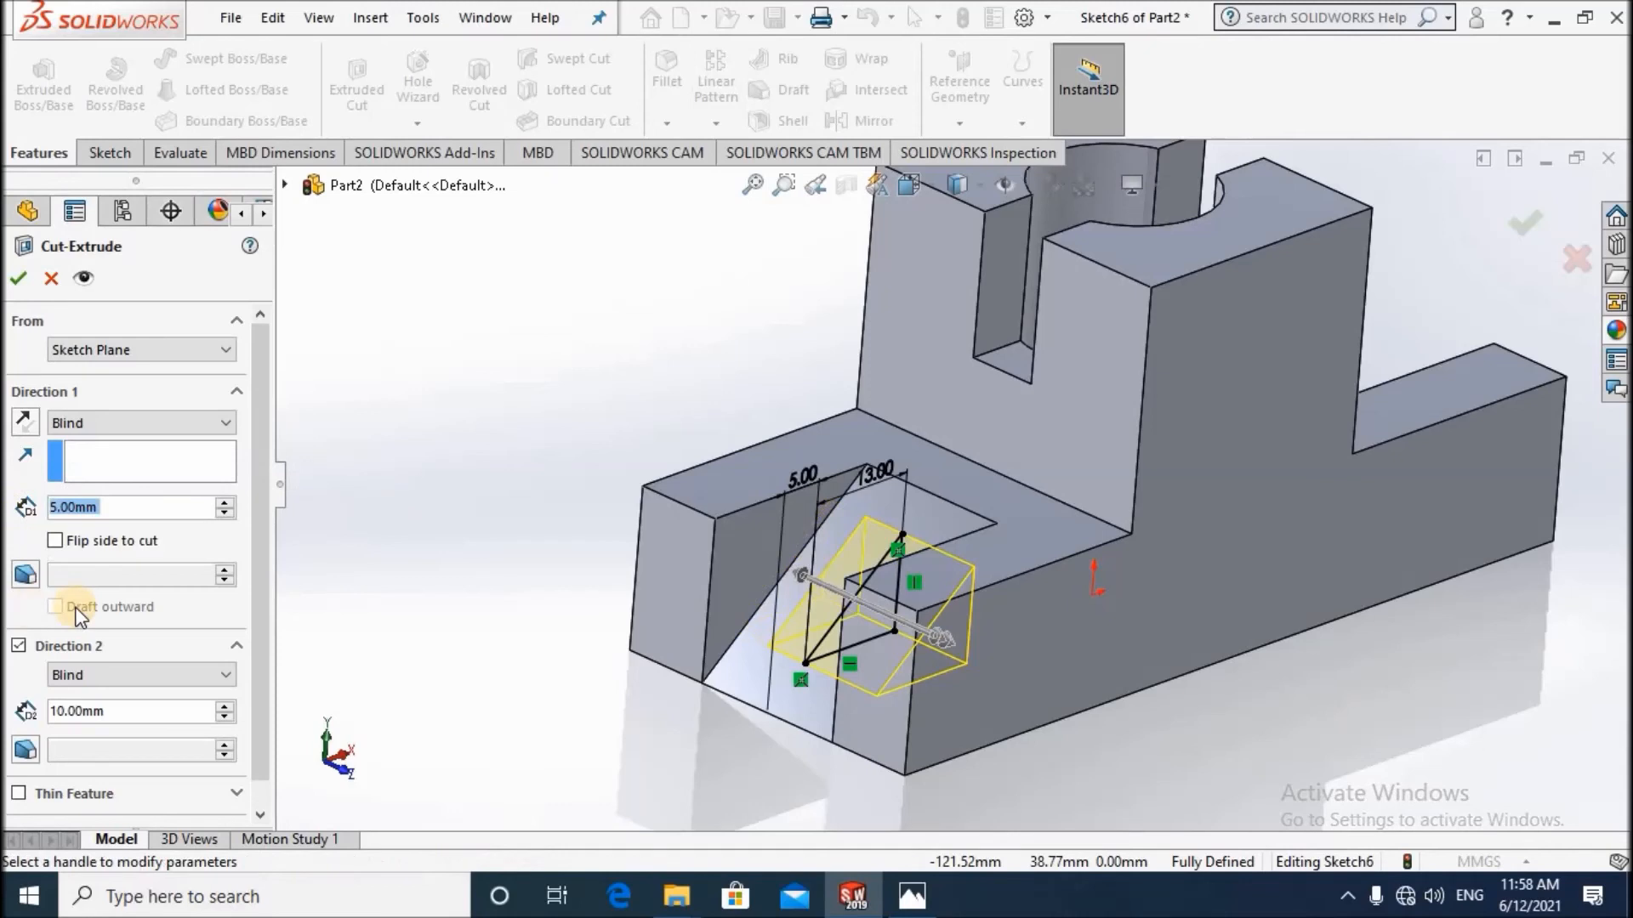
{"action": "scroll", "coordinate": [114, 662], "scroll_direction": "down", "scroll_amount": 1}
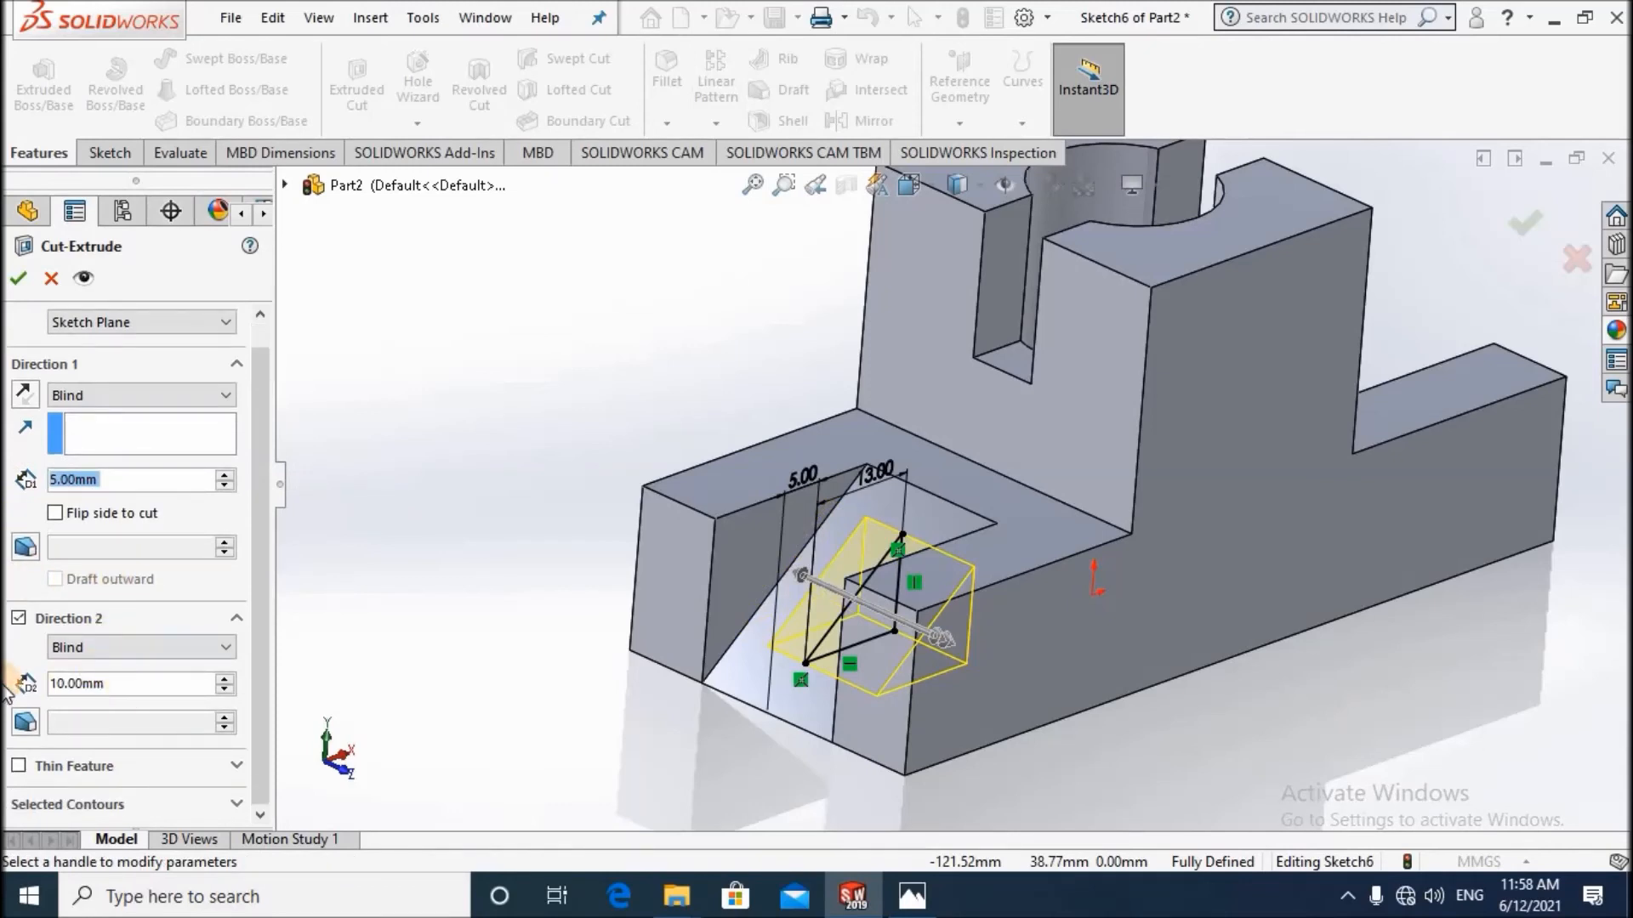
{"action": "left_click_drag", "start_coordinate": [119, 683], "coordinate": [9, 686]}
{"action": "type", "text": "5"}
{"action": "key", "text": "Return"}
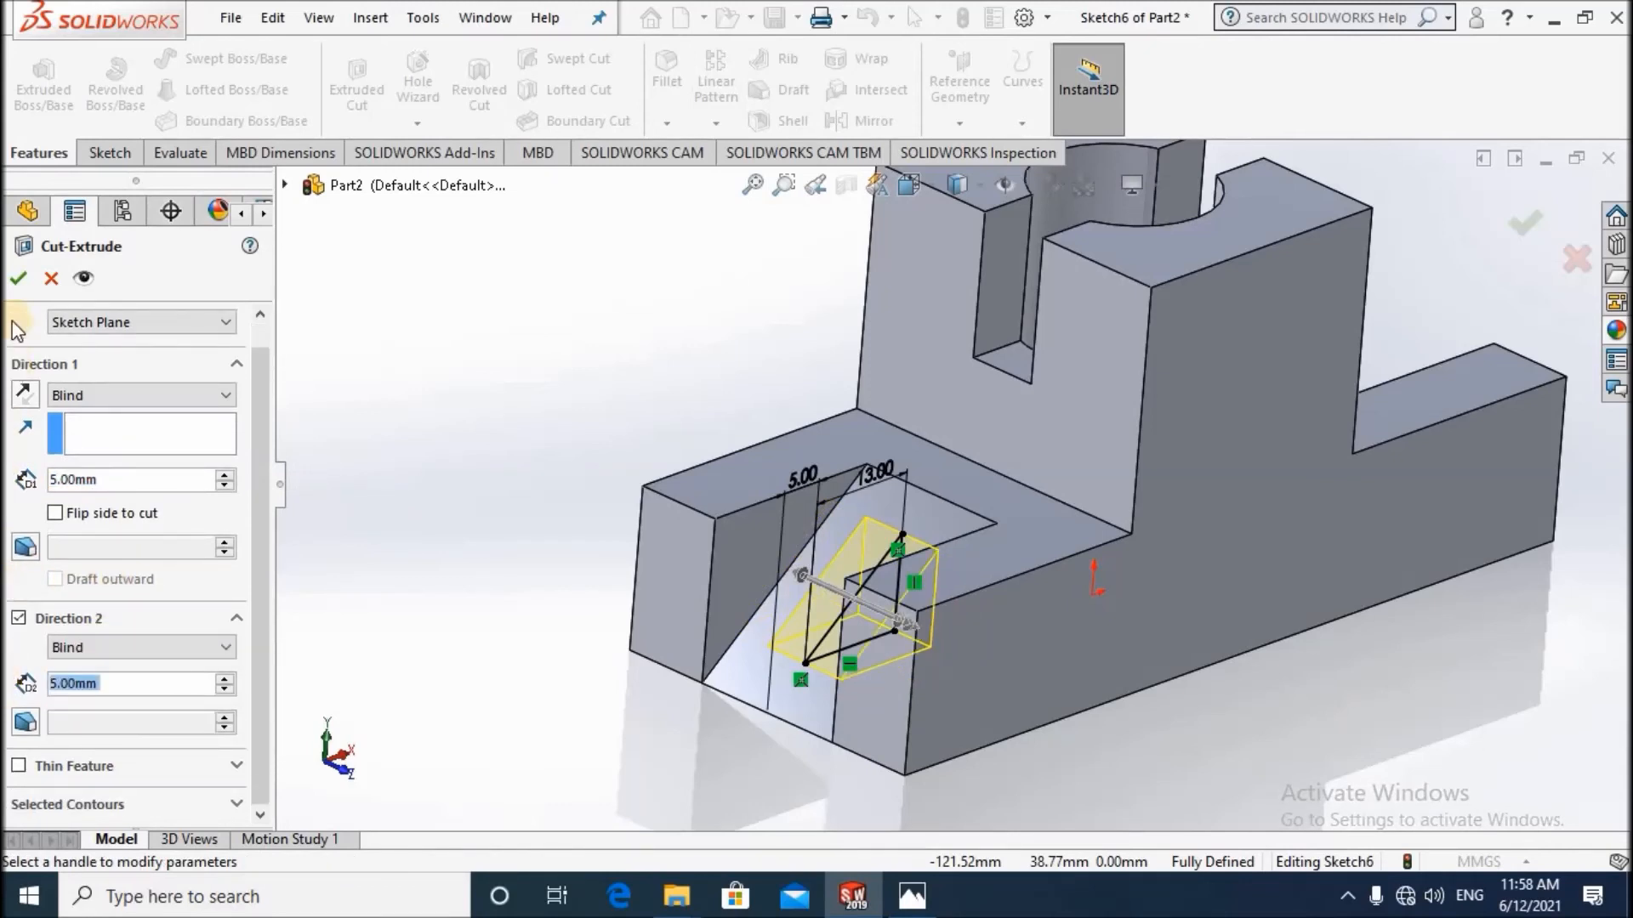
{"action": "left_click", "coordinate": [19, 279]}
Mirror the triangular cut Cut-Extrude3 about the Right Plane into the web at the other end.
{"action": "middle_click_drag", "start_coordinate": [956, 432], "coordinate": [777, 553]}
{"action": "scroll", "coordinate": [770, 542], "scroll_direction": "down", "scroll_amount": 5}
{"action": "scroll", "coordinate": [825, 529], "scroll_direction": "up", "scroll_amount": 5}
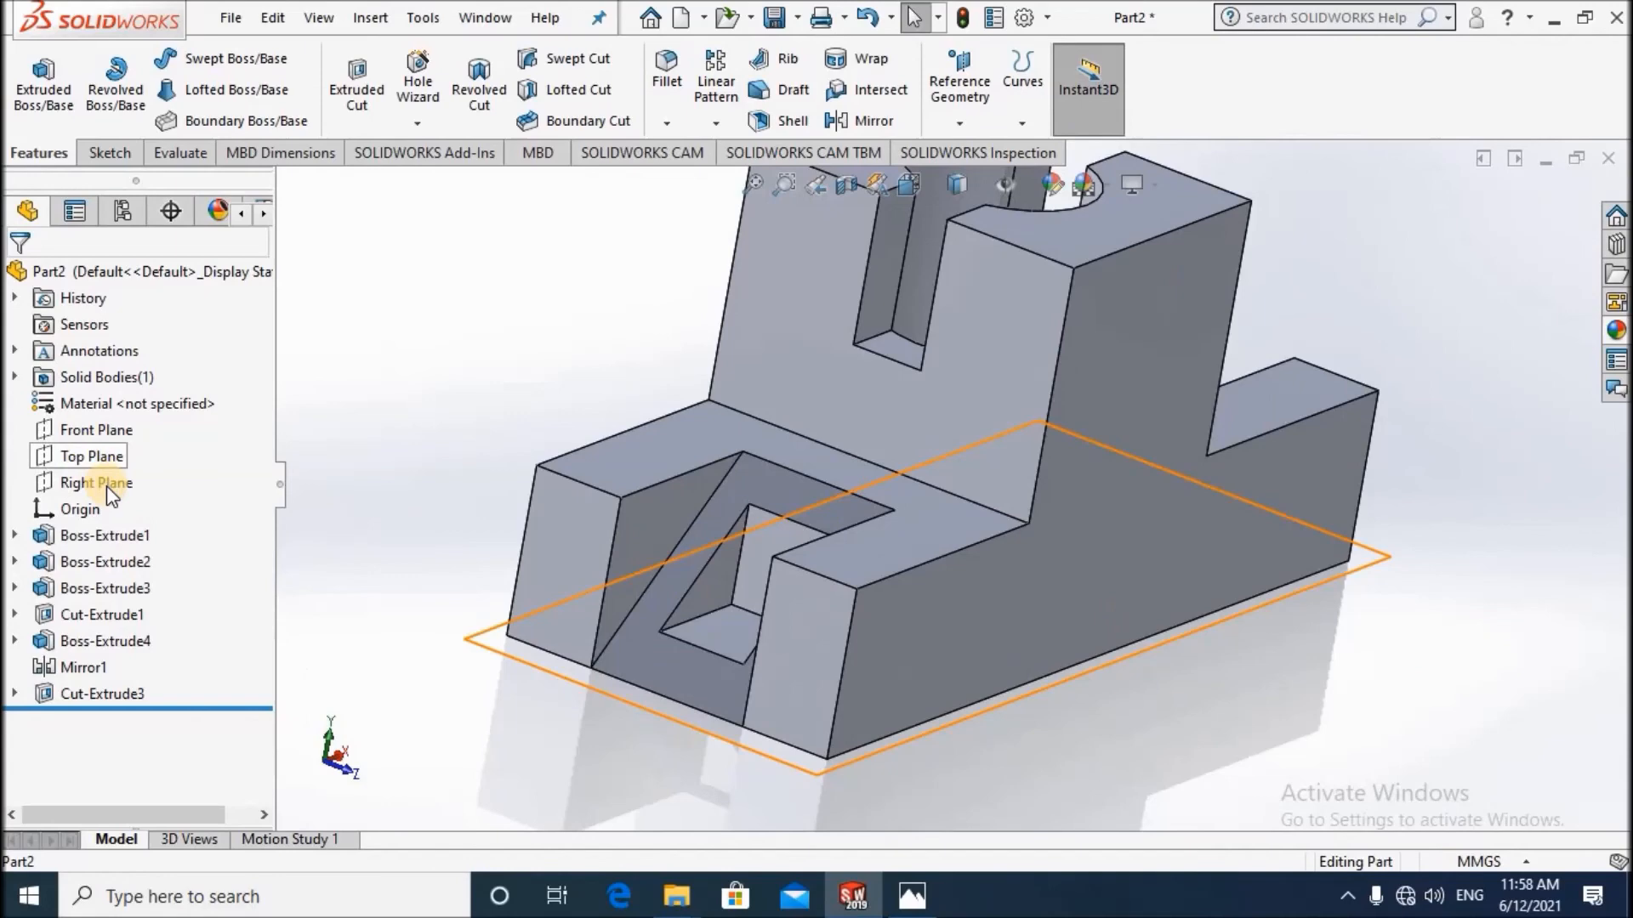
{"action": "left_click", "coordinate": [105, 487]}
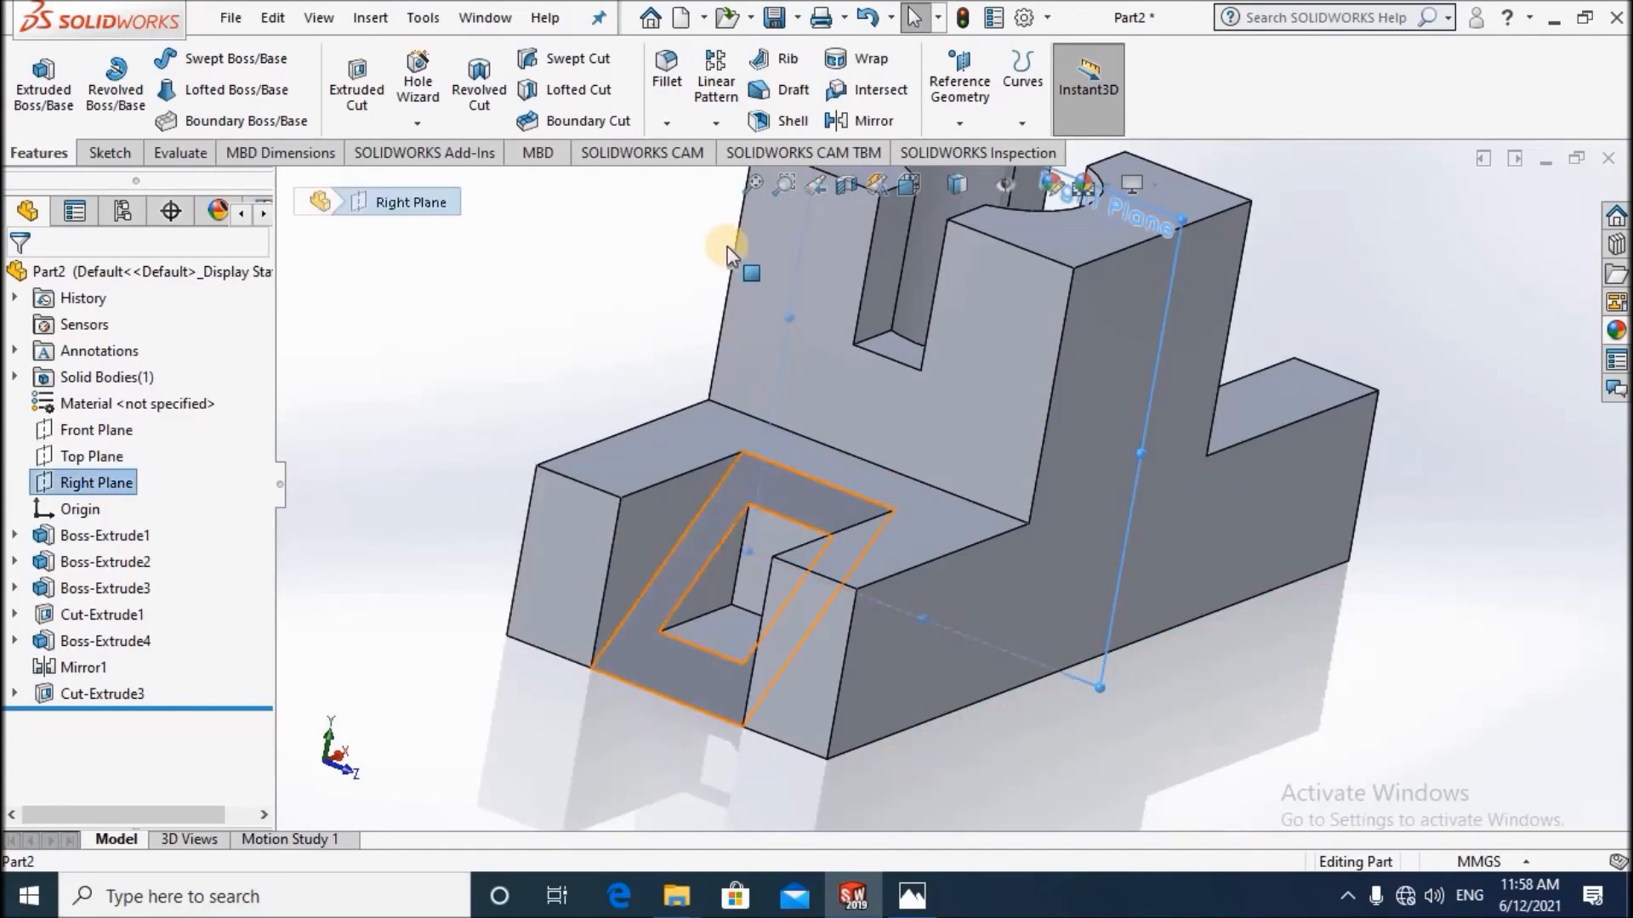
{"action": "key", "text": "f"}
{"action": "left_click", "coordinate": [859, 120]}
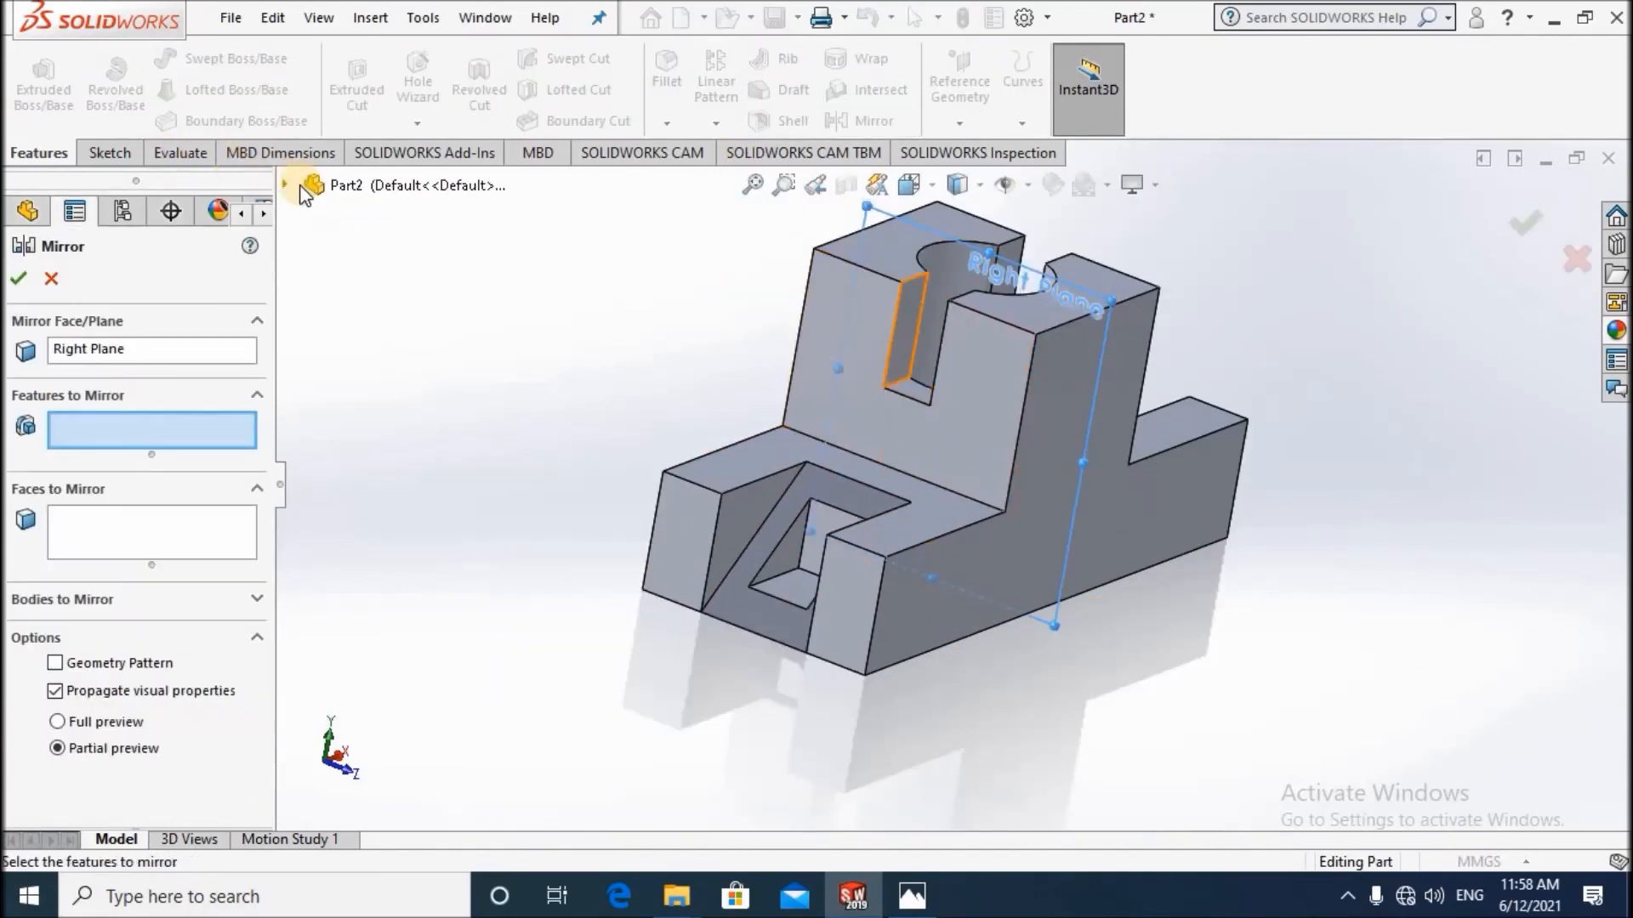
{"action": "left_click", "coordinate": [287, 185]}
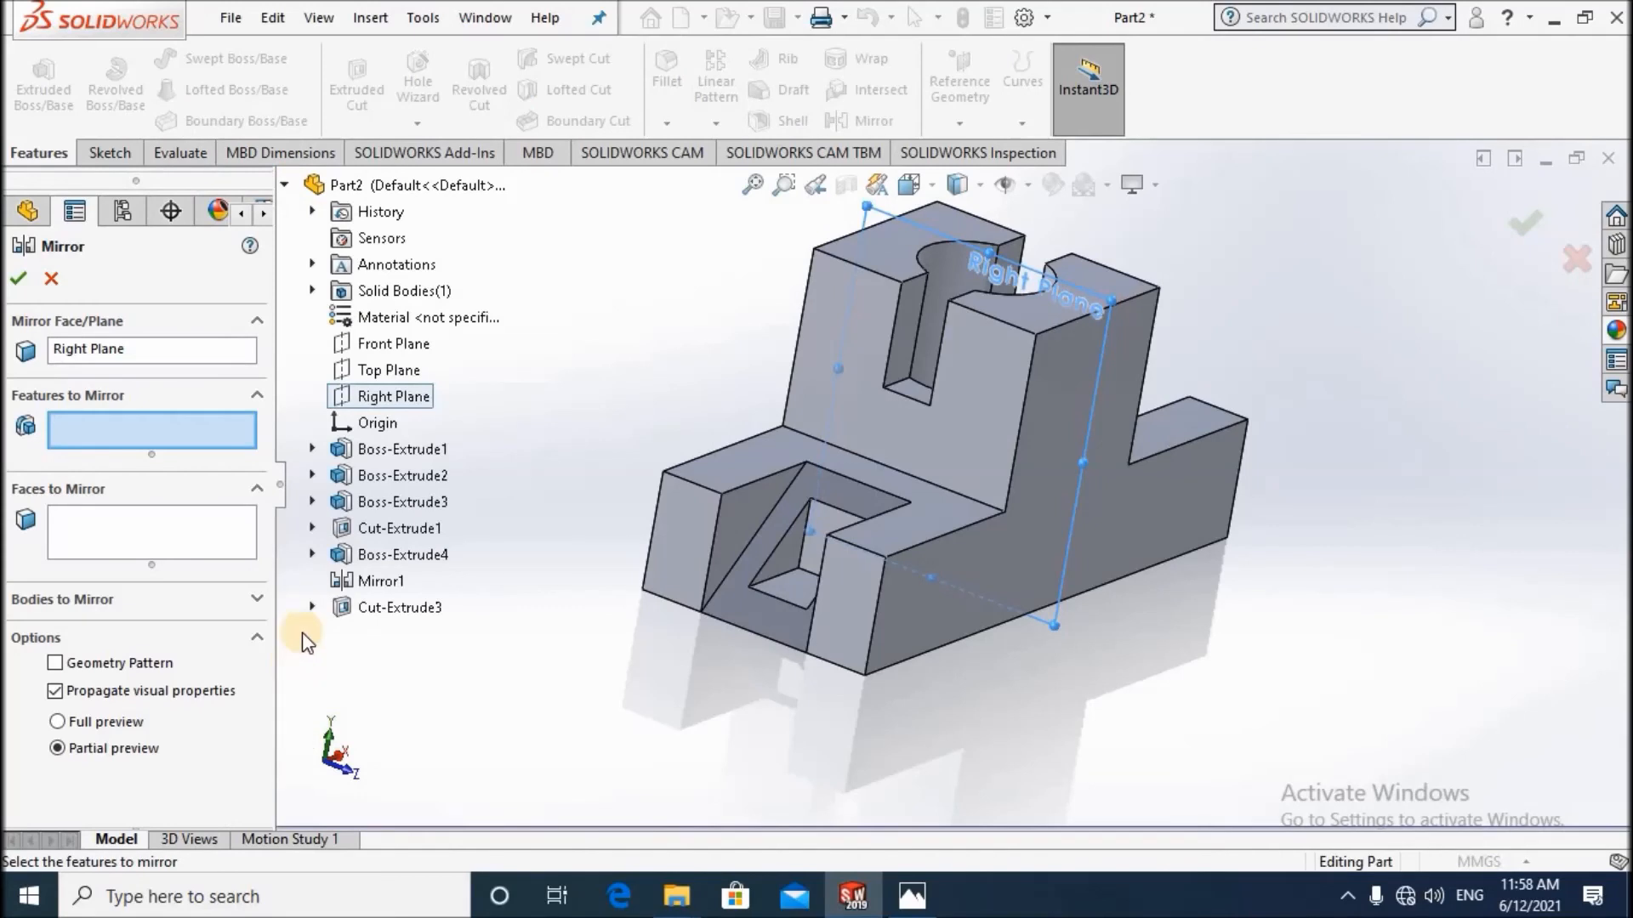
{"action": "left_click", "coordinate": [398, 607]}
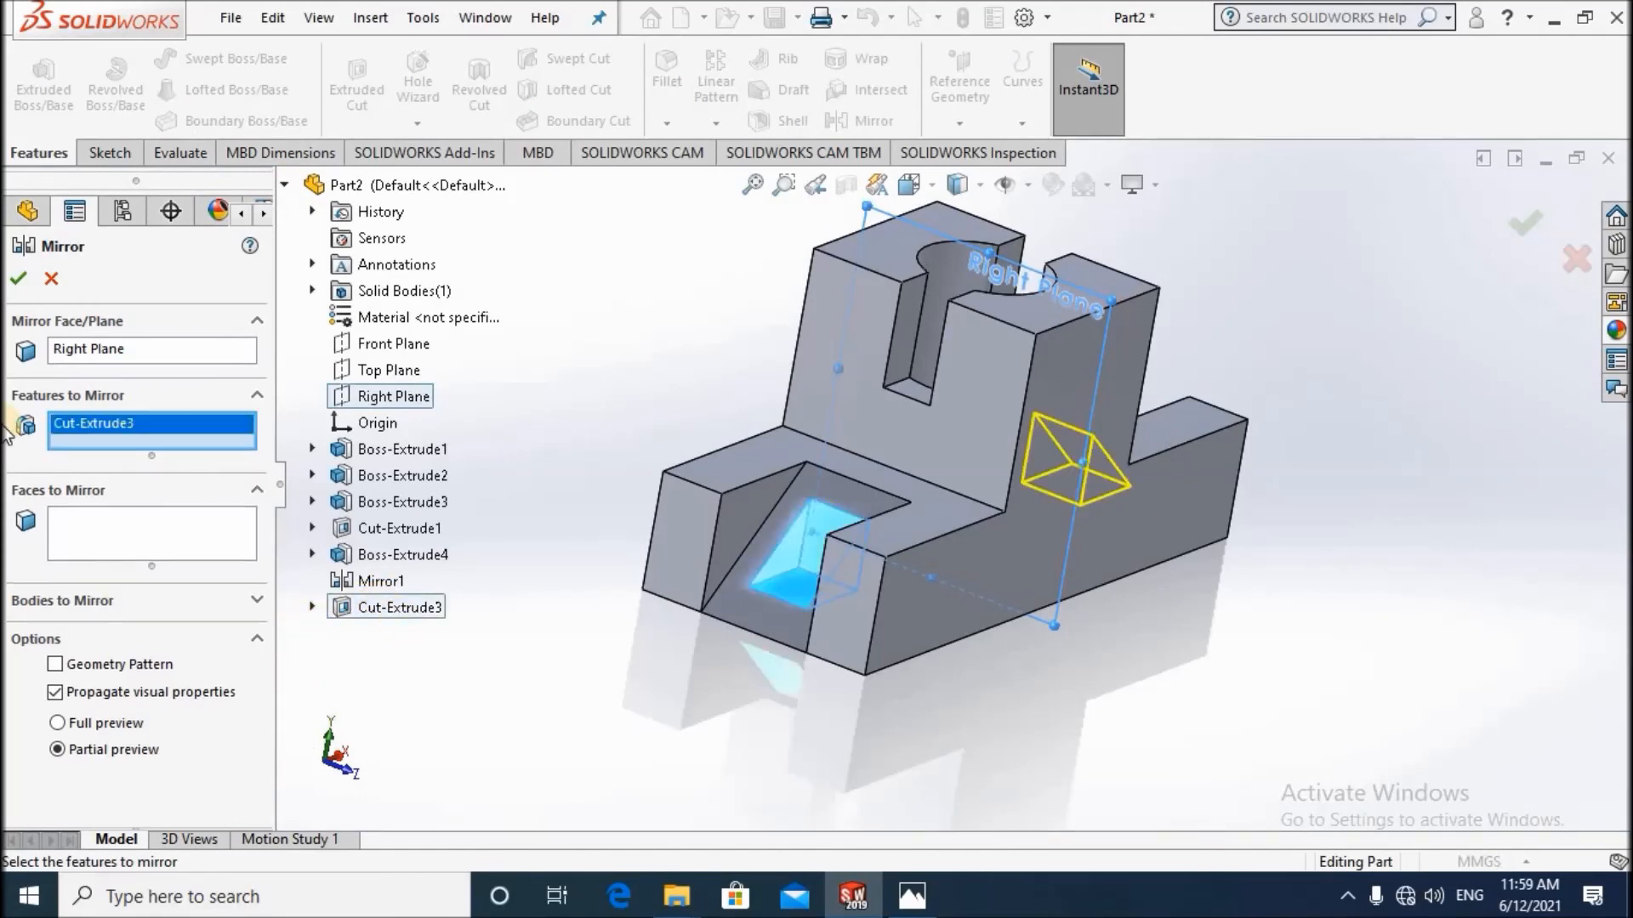
{"action": "key", "text": "Return"}
{"action": "middle_click_drag", "start_coordinate": [975, 568], "coordinate": [7, 399]}
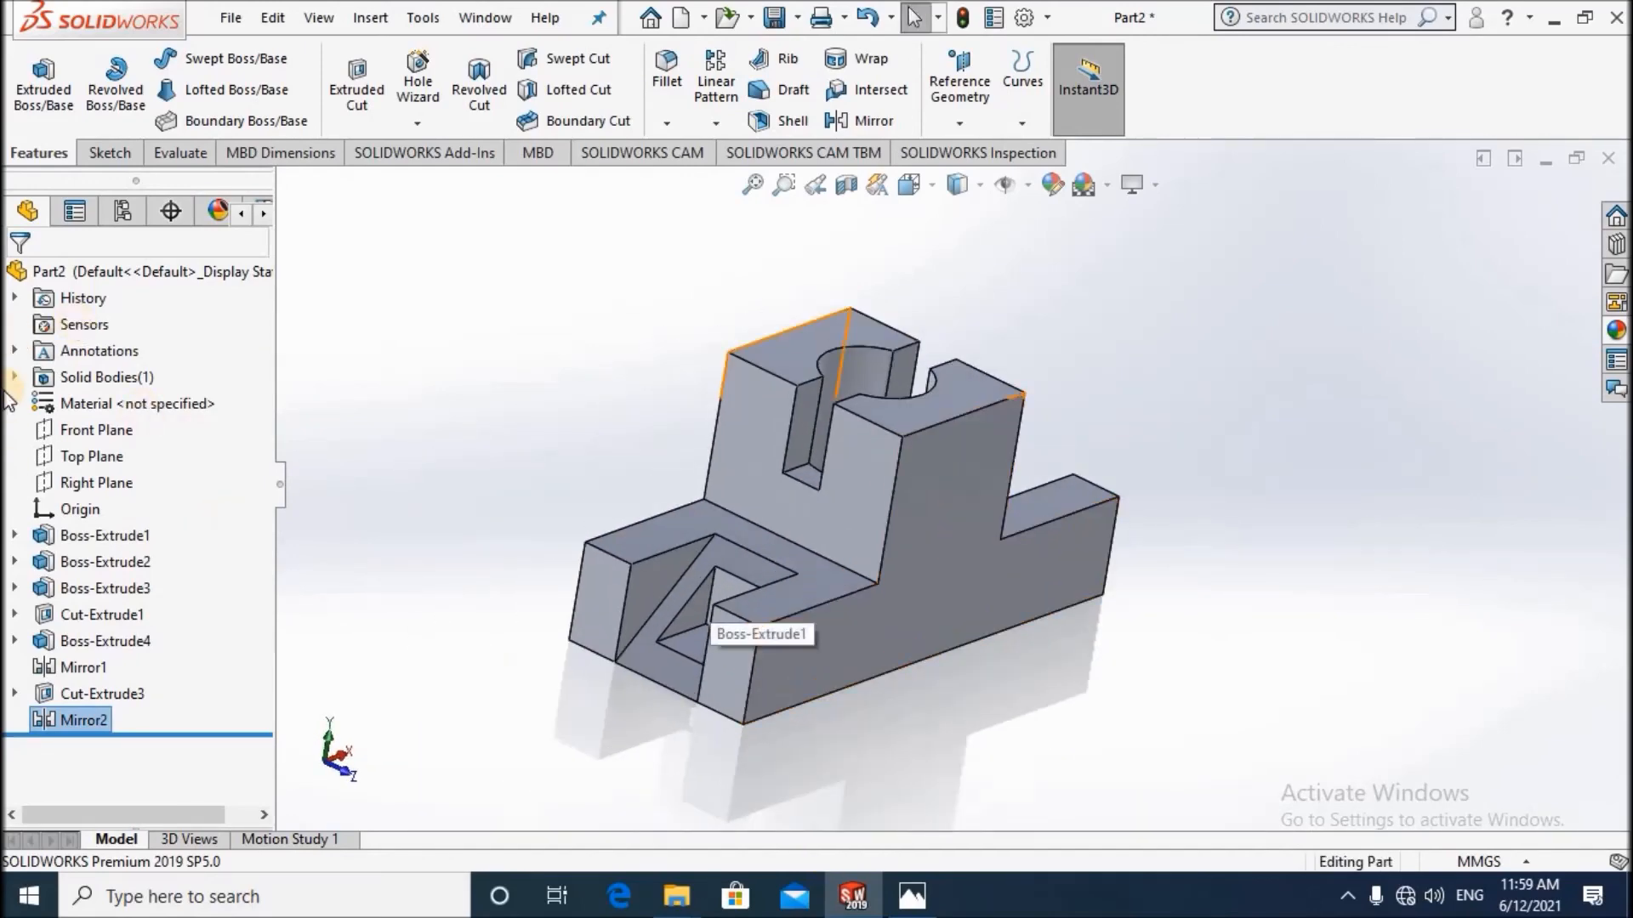
Apply a pure blue color (RGB 0, 0, 255) to the whole solid body.
{"action": "left_click", "coordinate": [15, 377]}
{"action": "left_click", "coordinate": [104, 404]}
{"action": "left_click", "coordinate": [258, 370]}
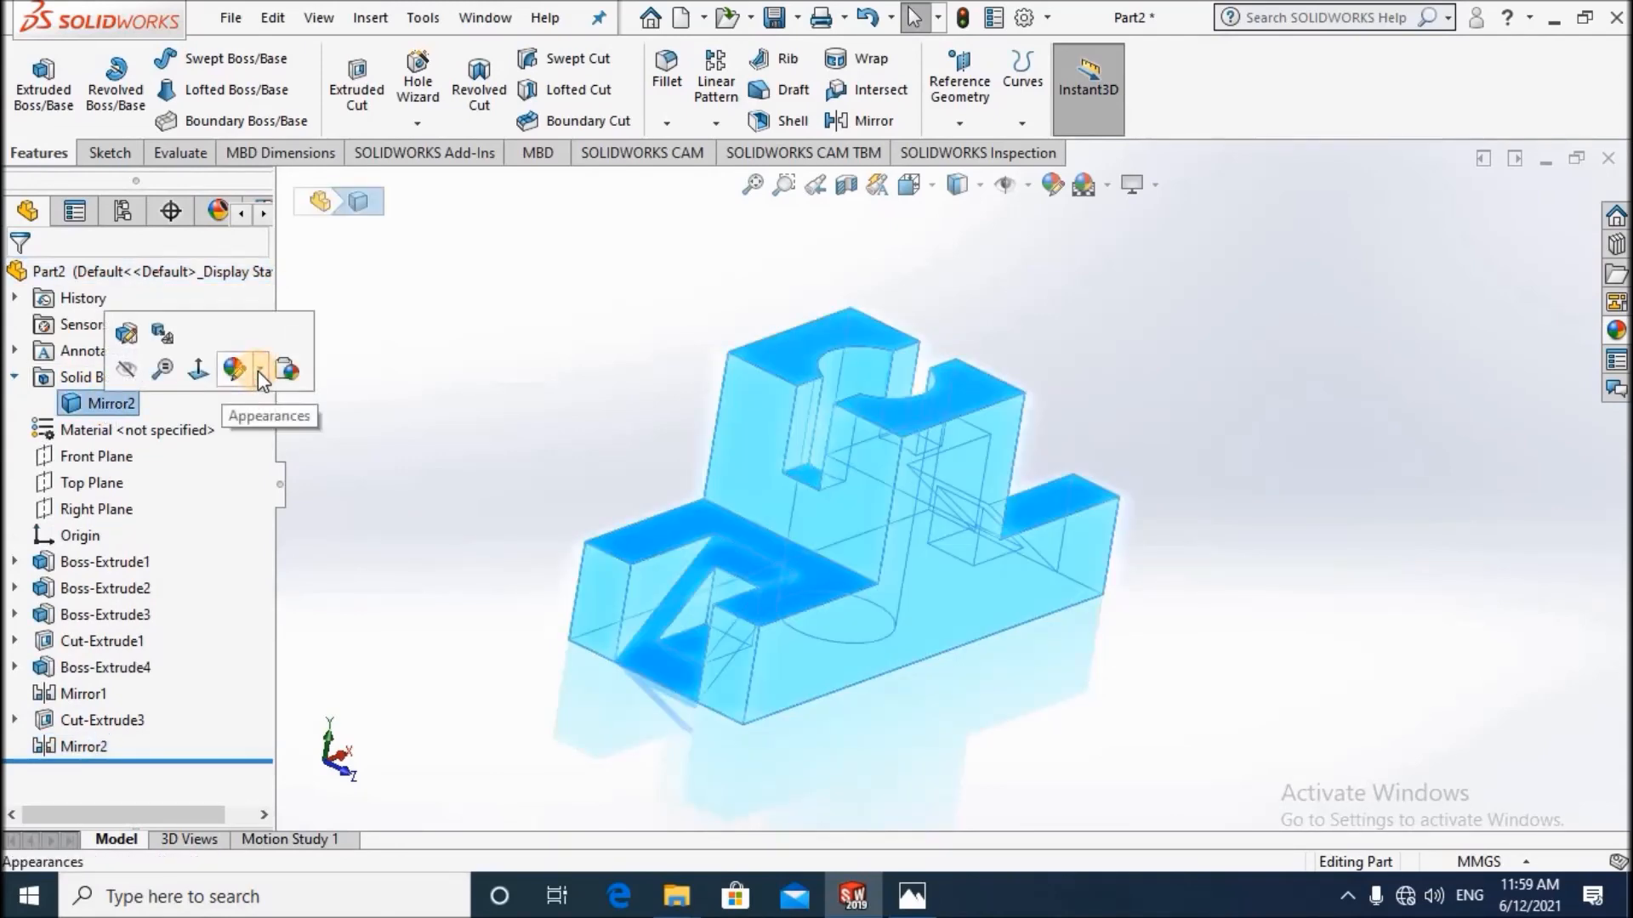
{"action": "left_click", "coordinate": [255, 426]}
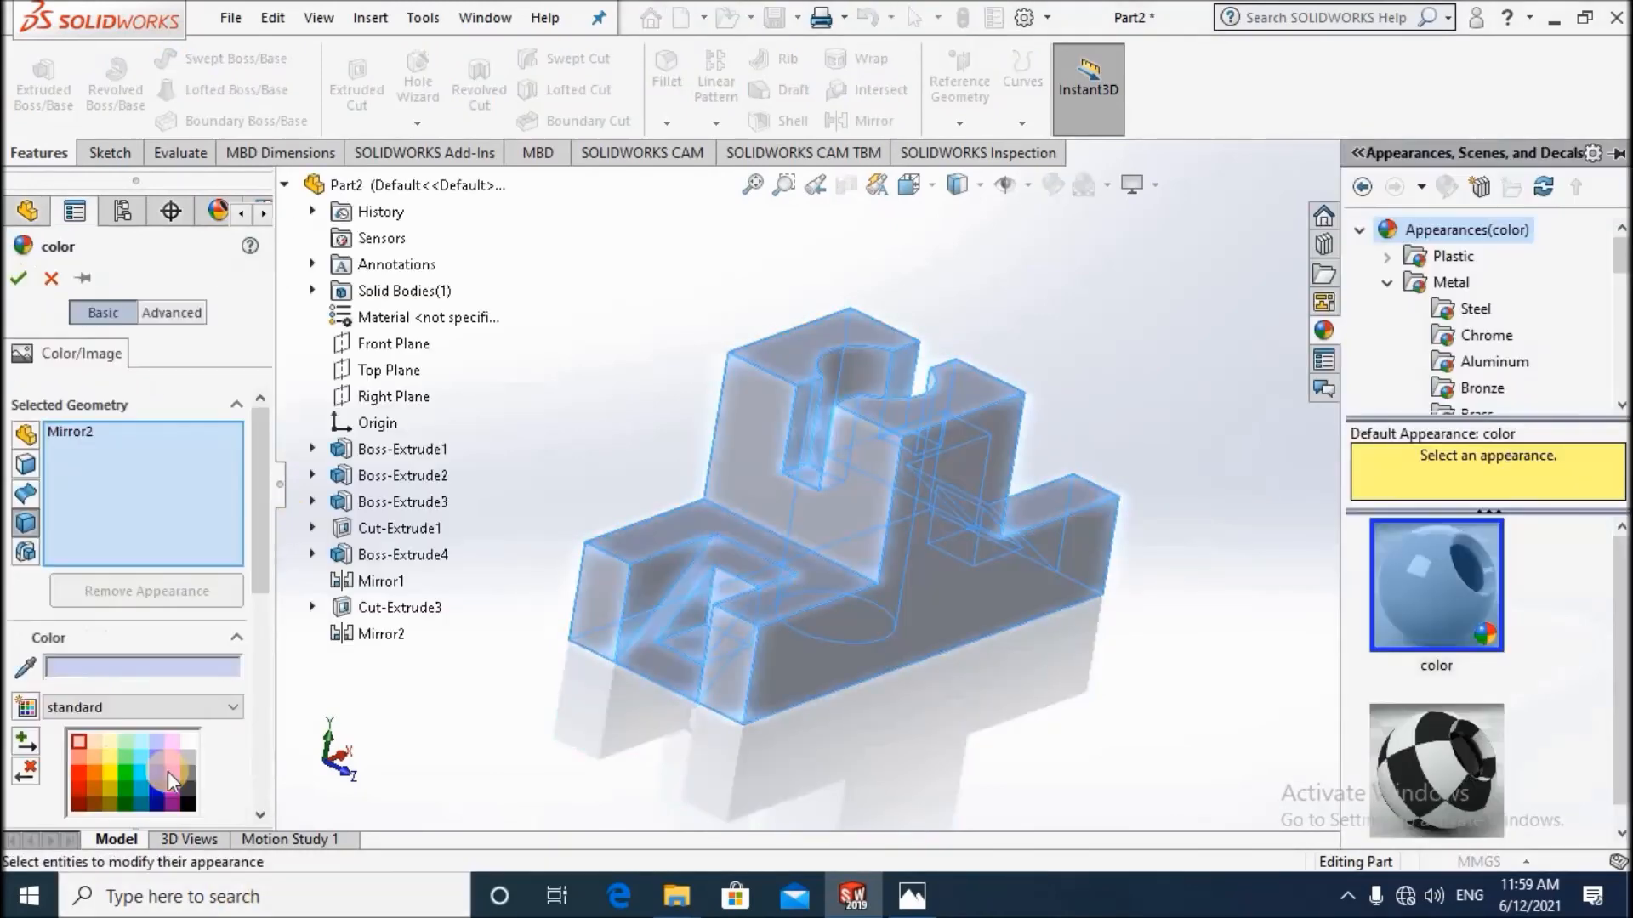
{"action": "left_click", "coordinate": [107, 525]}
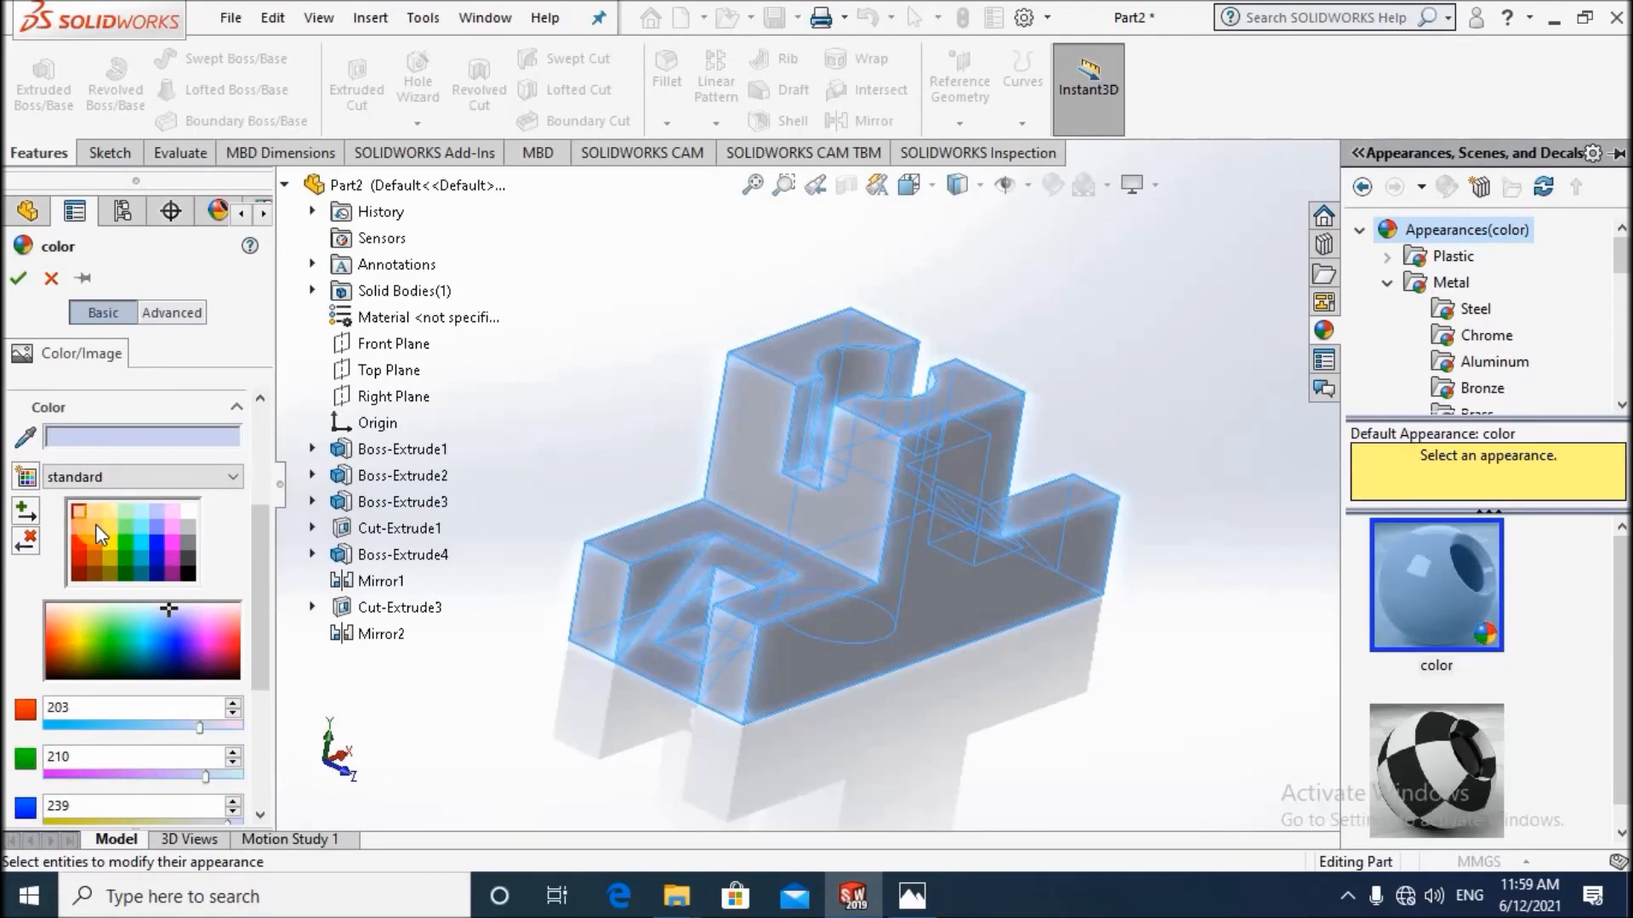
{"action": "left_click", "coordinate": [156, 527]}
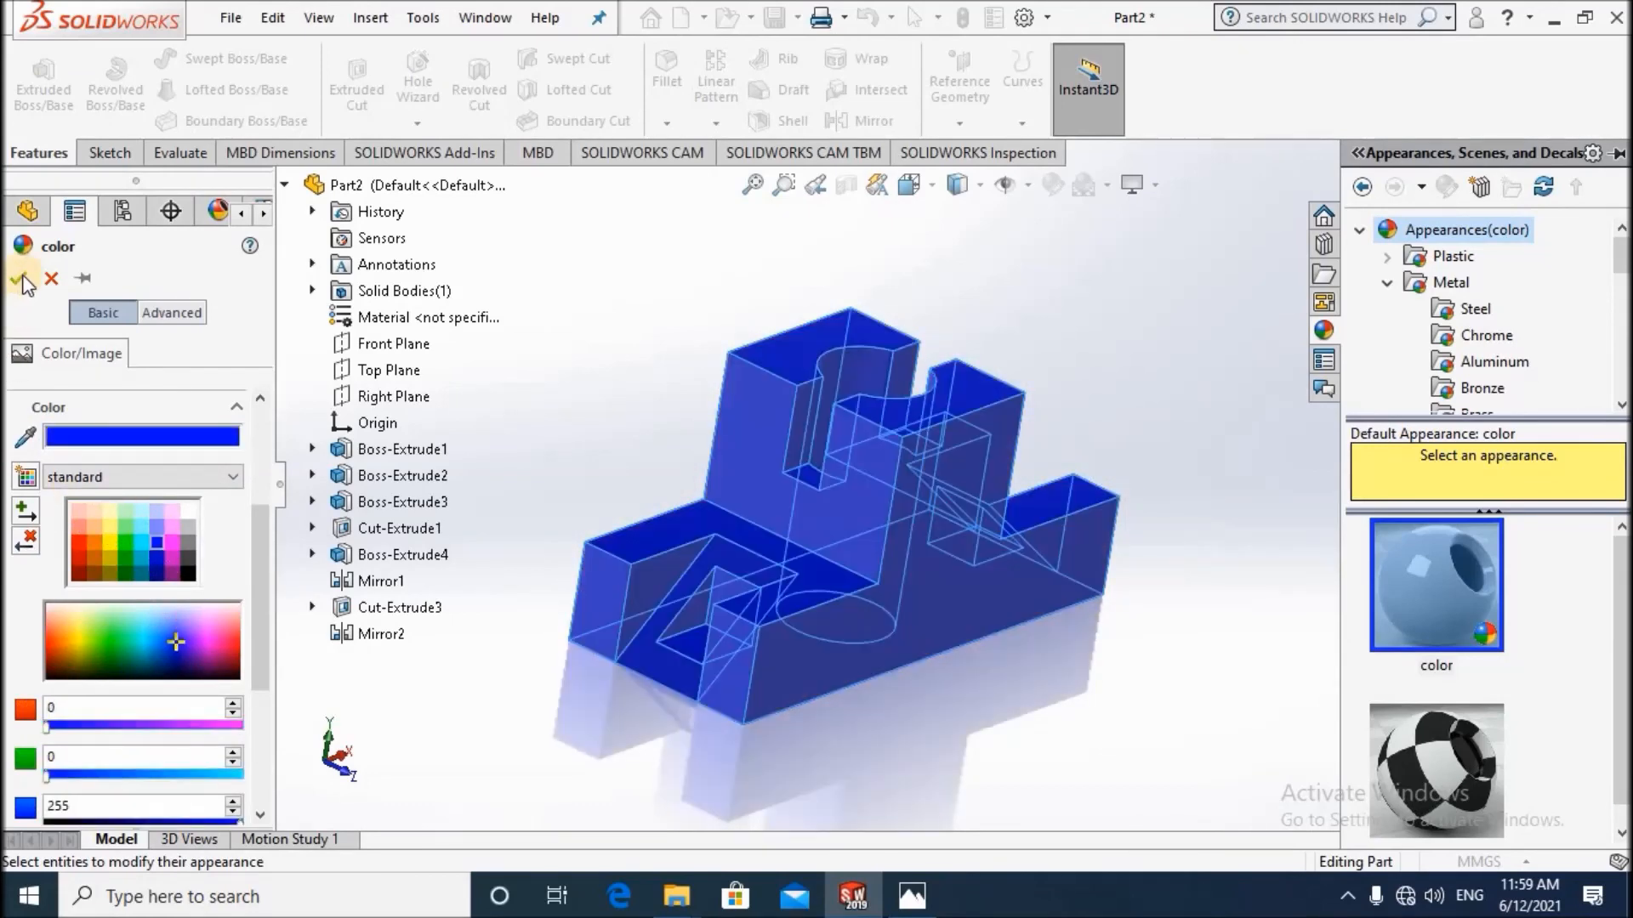
{"action": "left_click", "coordinate": [19, 278]}
{"action": "left_click", "coordinate": [1232, 492]}
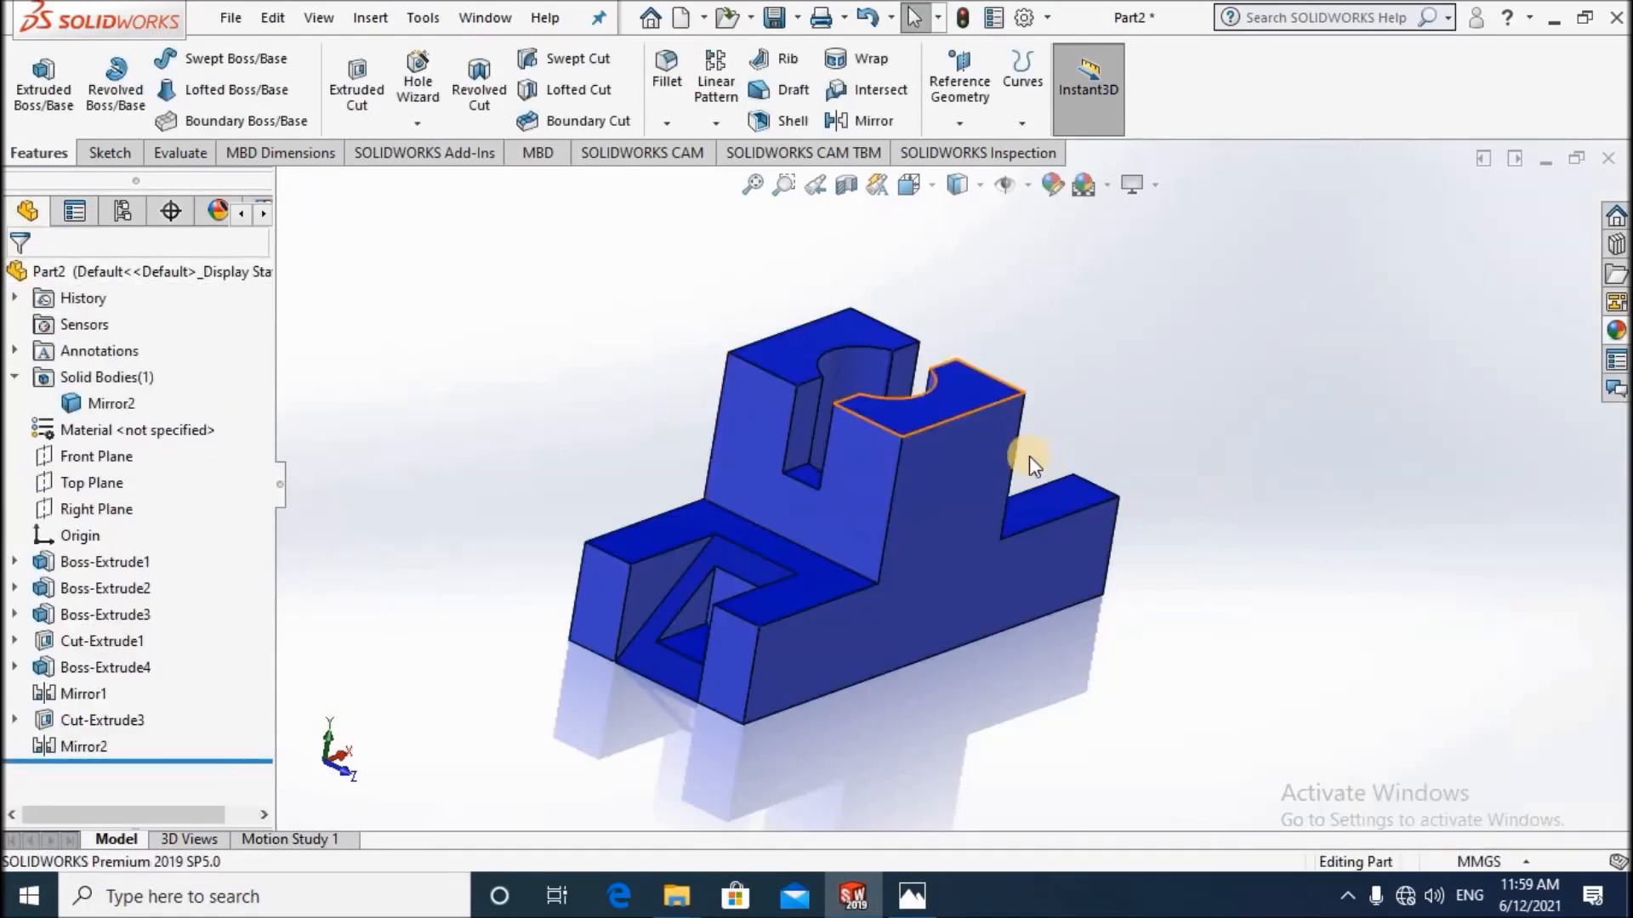
Examine the finished block from several angles, highlighting the base, the center post, the triangular web and its inner cut in turn.
{"action": "scroll", "coordinate": [949, 487], "scroll_direction": "up", "scroll_amount": 3}
{"action": "scroll", "coordinate": [704, 665], "scroll_direction": "down", "scroll_amount": 5}
{"action": "middle_click_drag", "start_coordinate": [705, 666], "coordinate": [501, 570]}
{"action": "middle_click_drag", "start_coordinate": [1201, 441], "coordinate": [1011, 479]}
{"action": "left_click", "coordinate": [1010, 479]}
{"action": "middle_click_drag", "start_coordinate": [867, 513], "coordinate": [912, 444]}
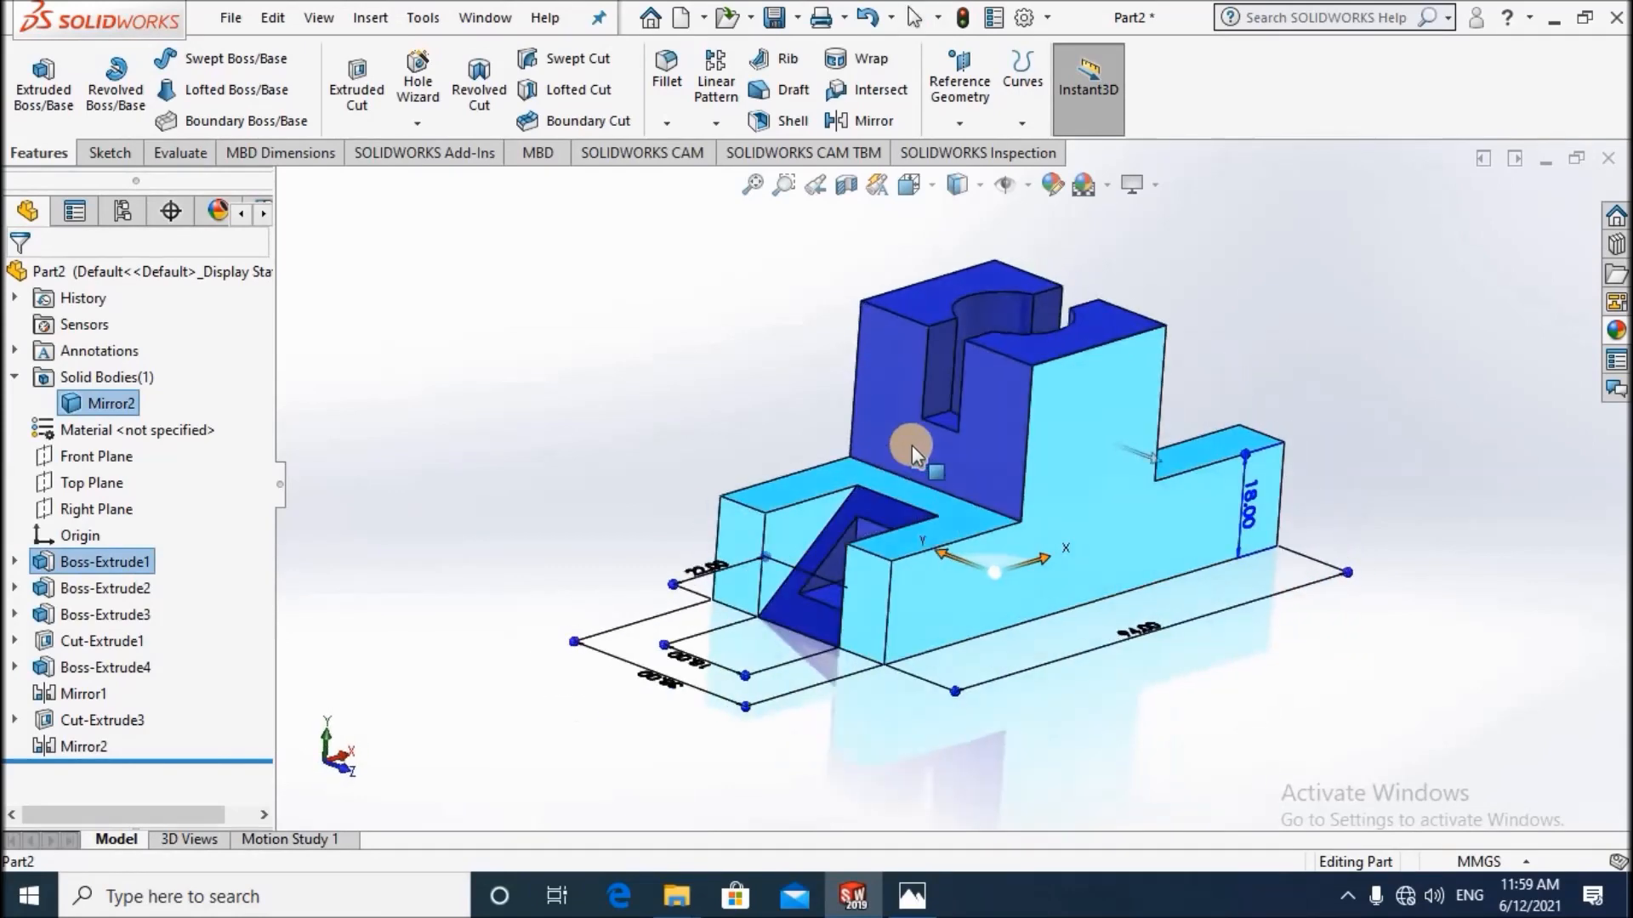
{"action": "left_click", "coordinate": [775, 547]}
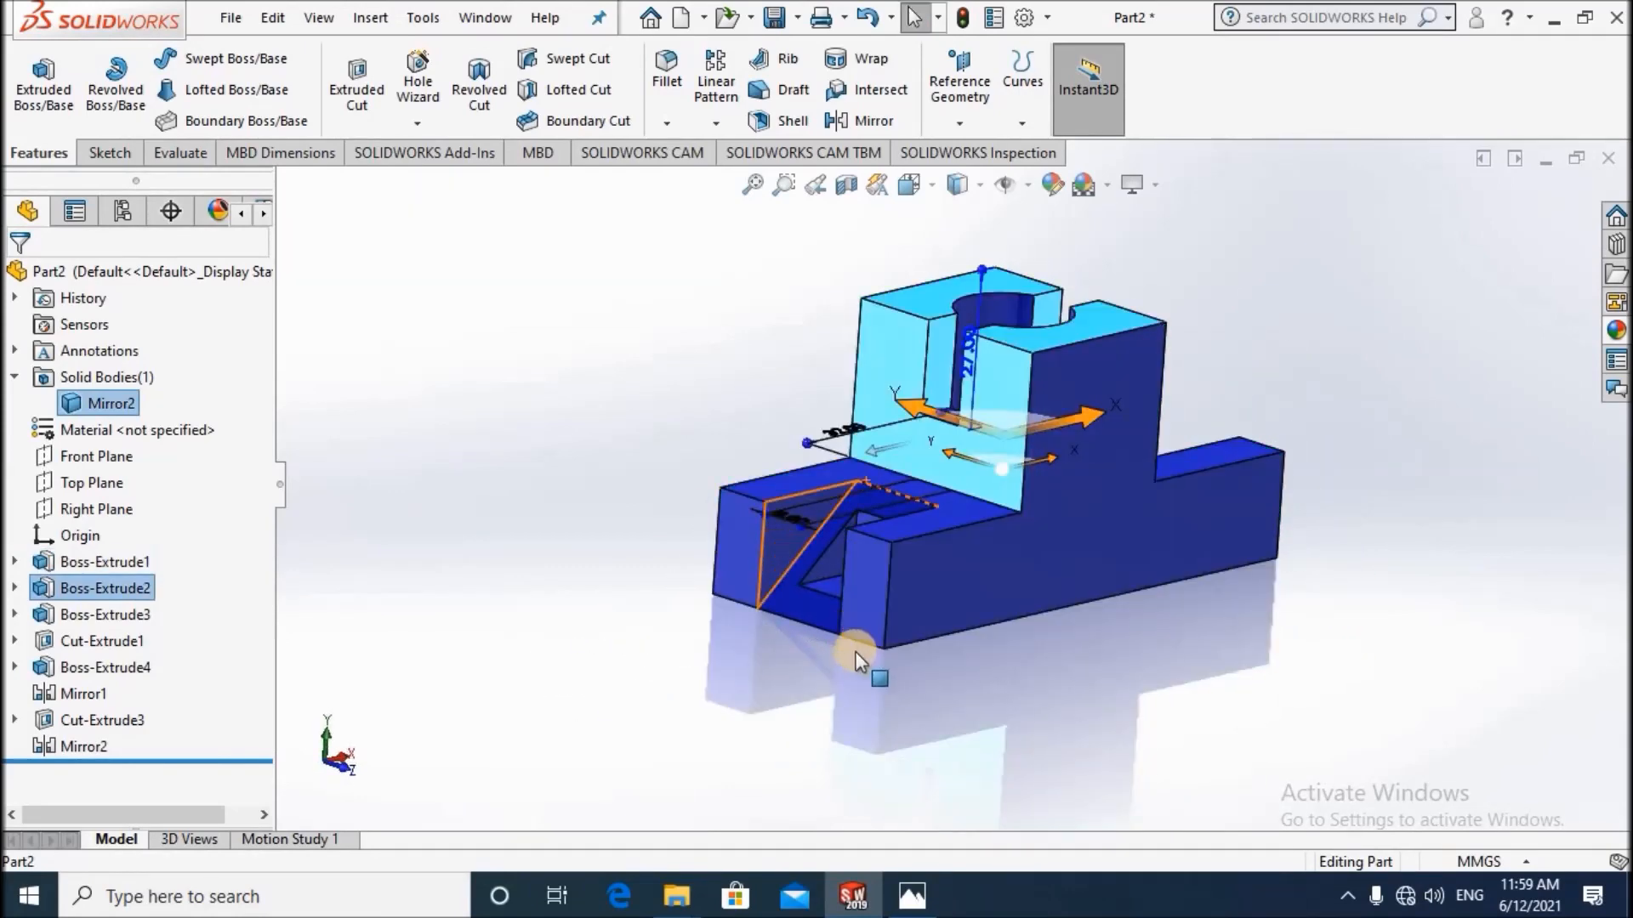
{"action": "scroll", "coordinate": [856, 651], "scroll_direction": "down", "scroll_amount": 5}
{"action": "left_click", "coordinate": [840, 639]}
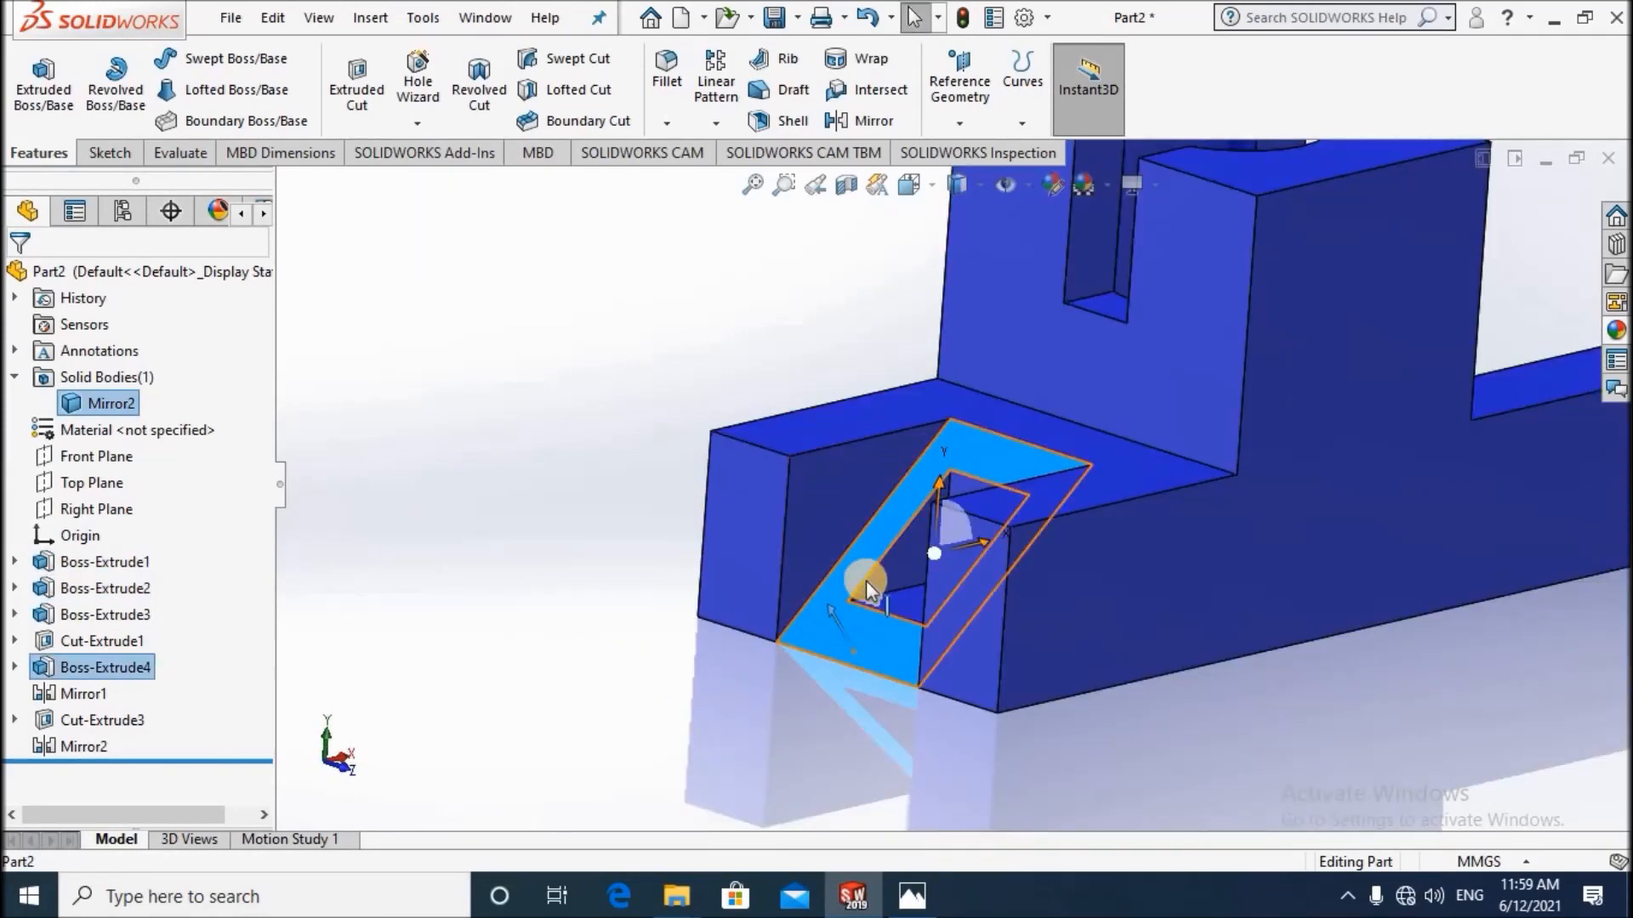
{"action": "left_click", "coordinate": [903, 569]}
{"action": "scroll", "coordinate": [1049, 468], "scroll_direction": "up", "scroll_amount": 5}
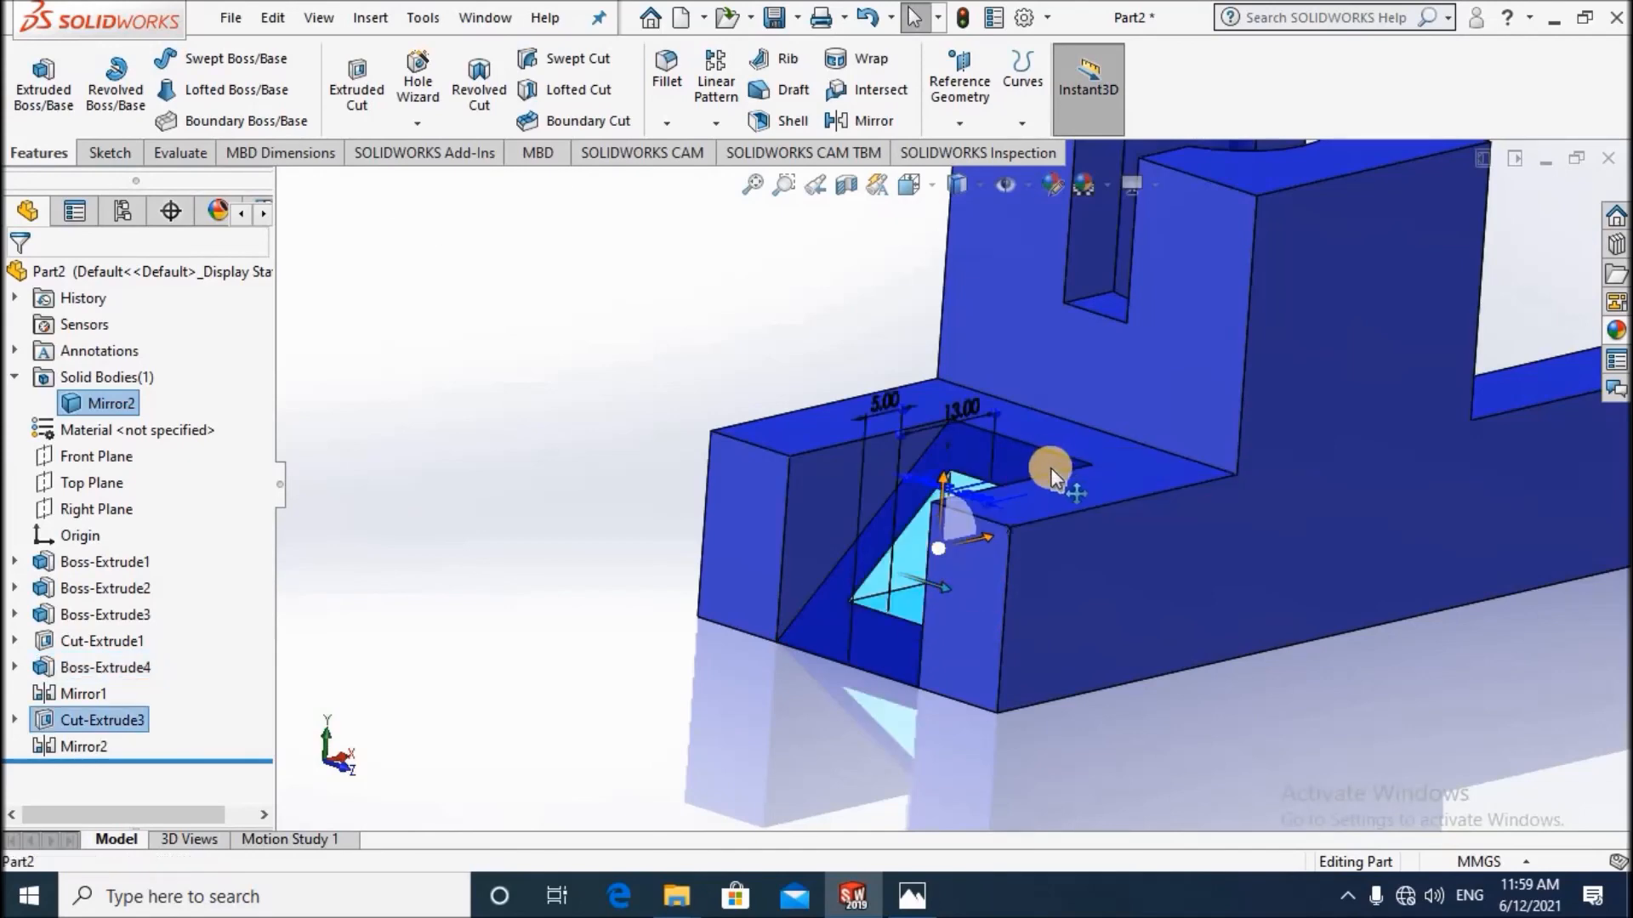
{"action": "scroll", "coordinate": [1049, 467], "scroll_direction": "down", "scroll_amount": 2}
{"action": "scroll", "coordinate": [1049, 483], "scroll_direction": "up", "scroll_amount": 5}
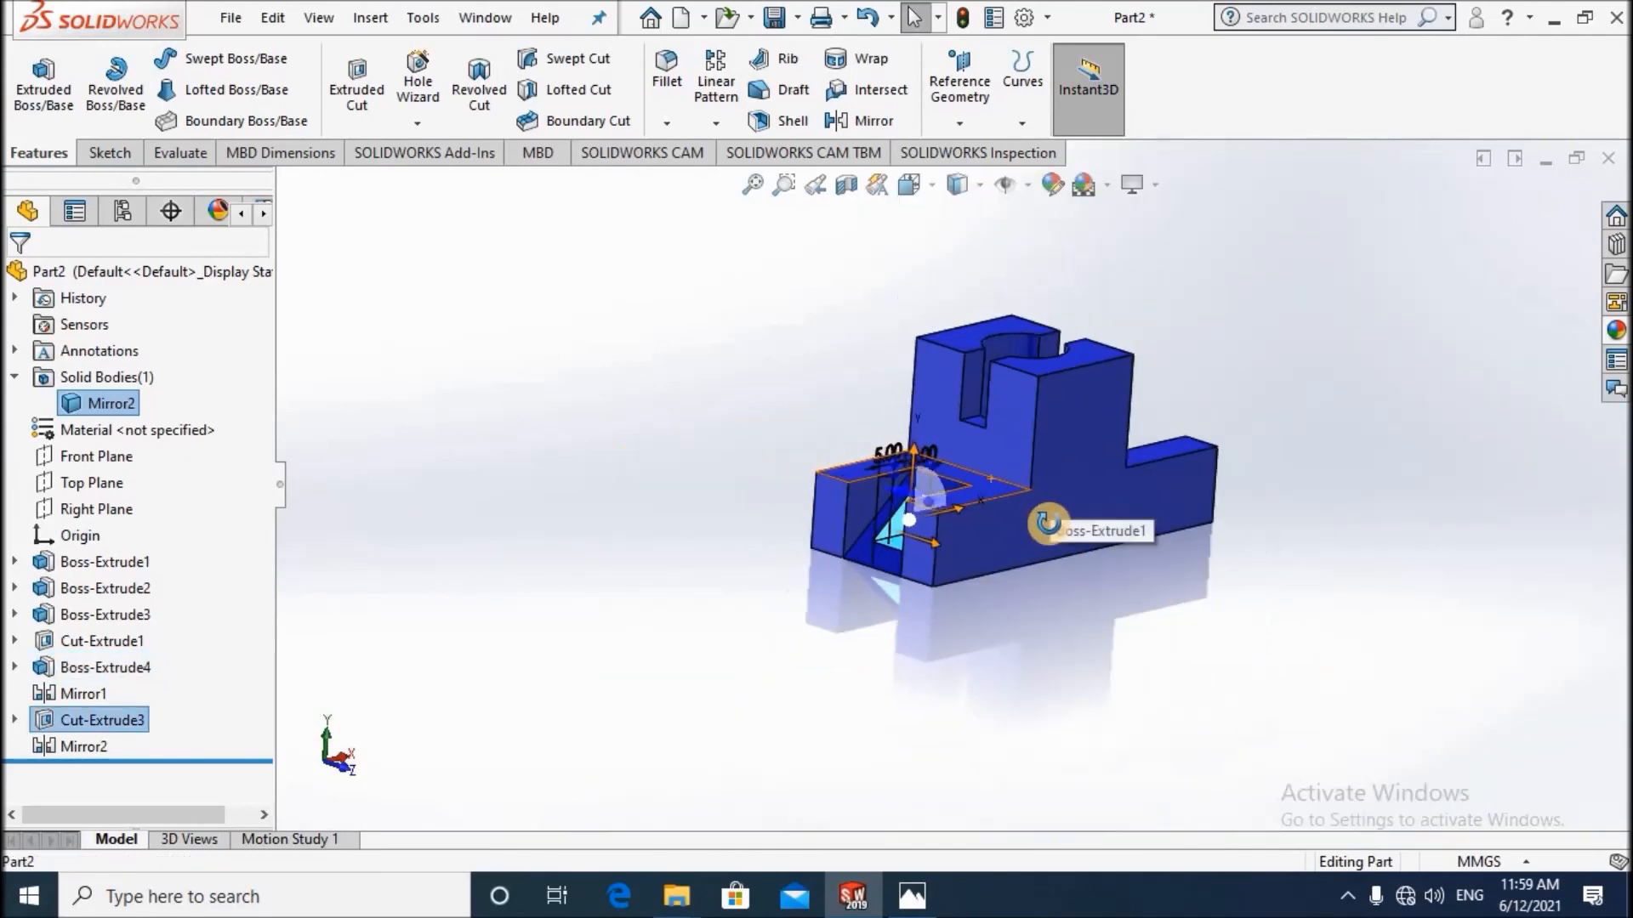
{"action": "scroll", "coordinate": [978, 549], "scroll_direction": "down", "scroll_amount": 5}
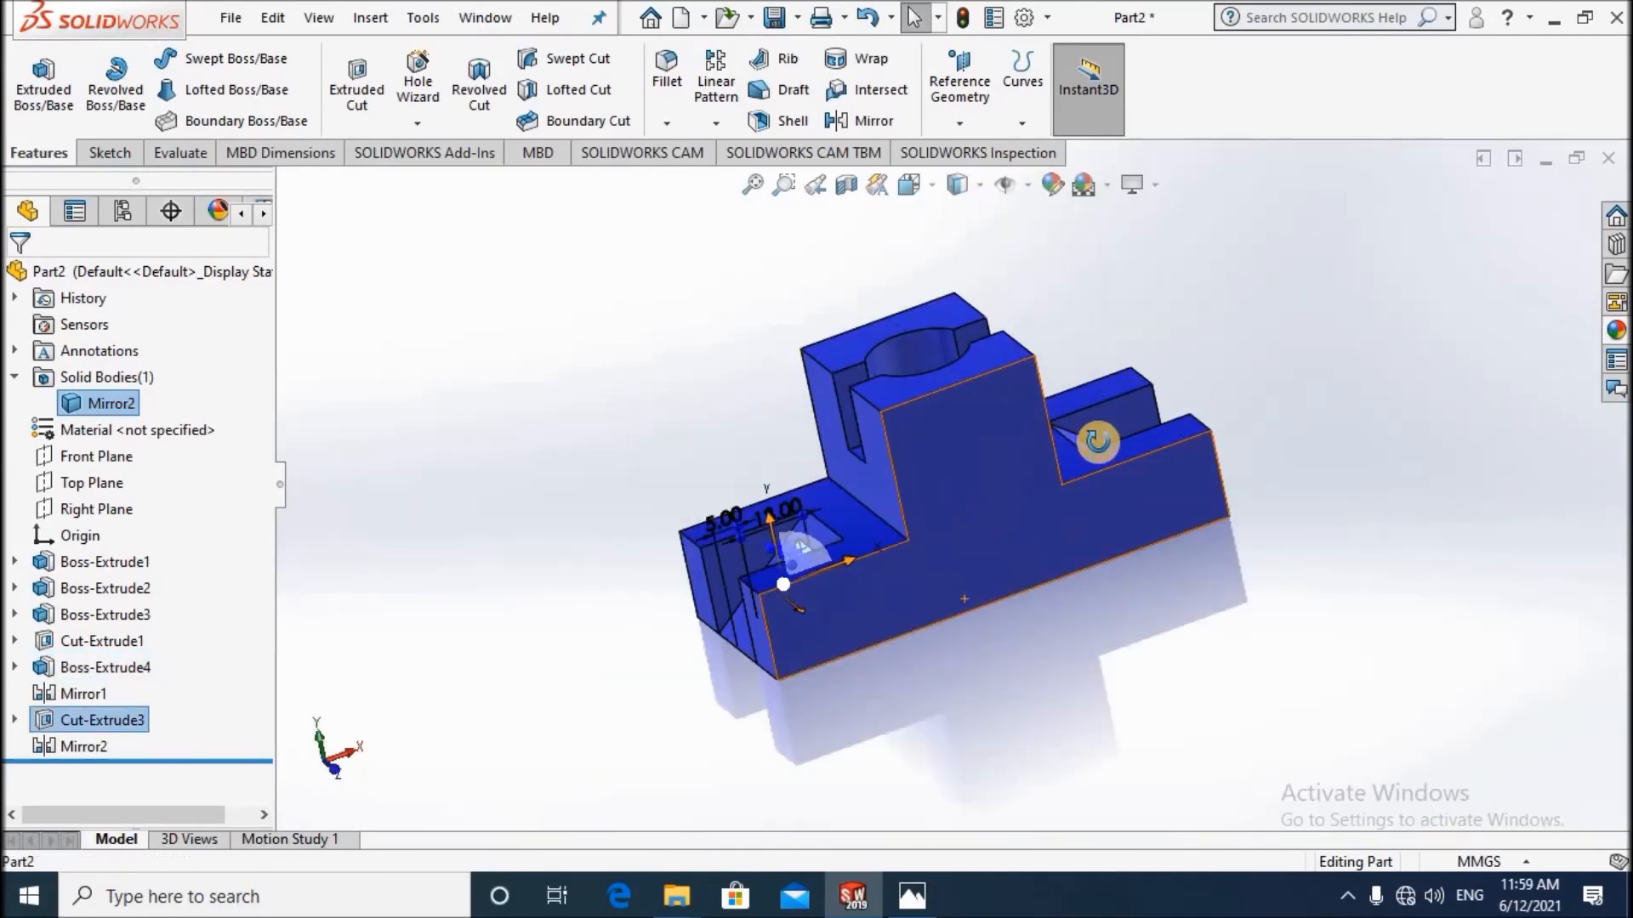
{"action": "middle_click_drag", "start_coordinate": [983, 561], "coordinate": [1150, 497]}
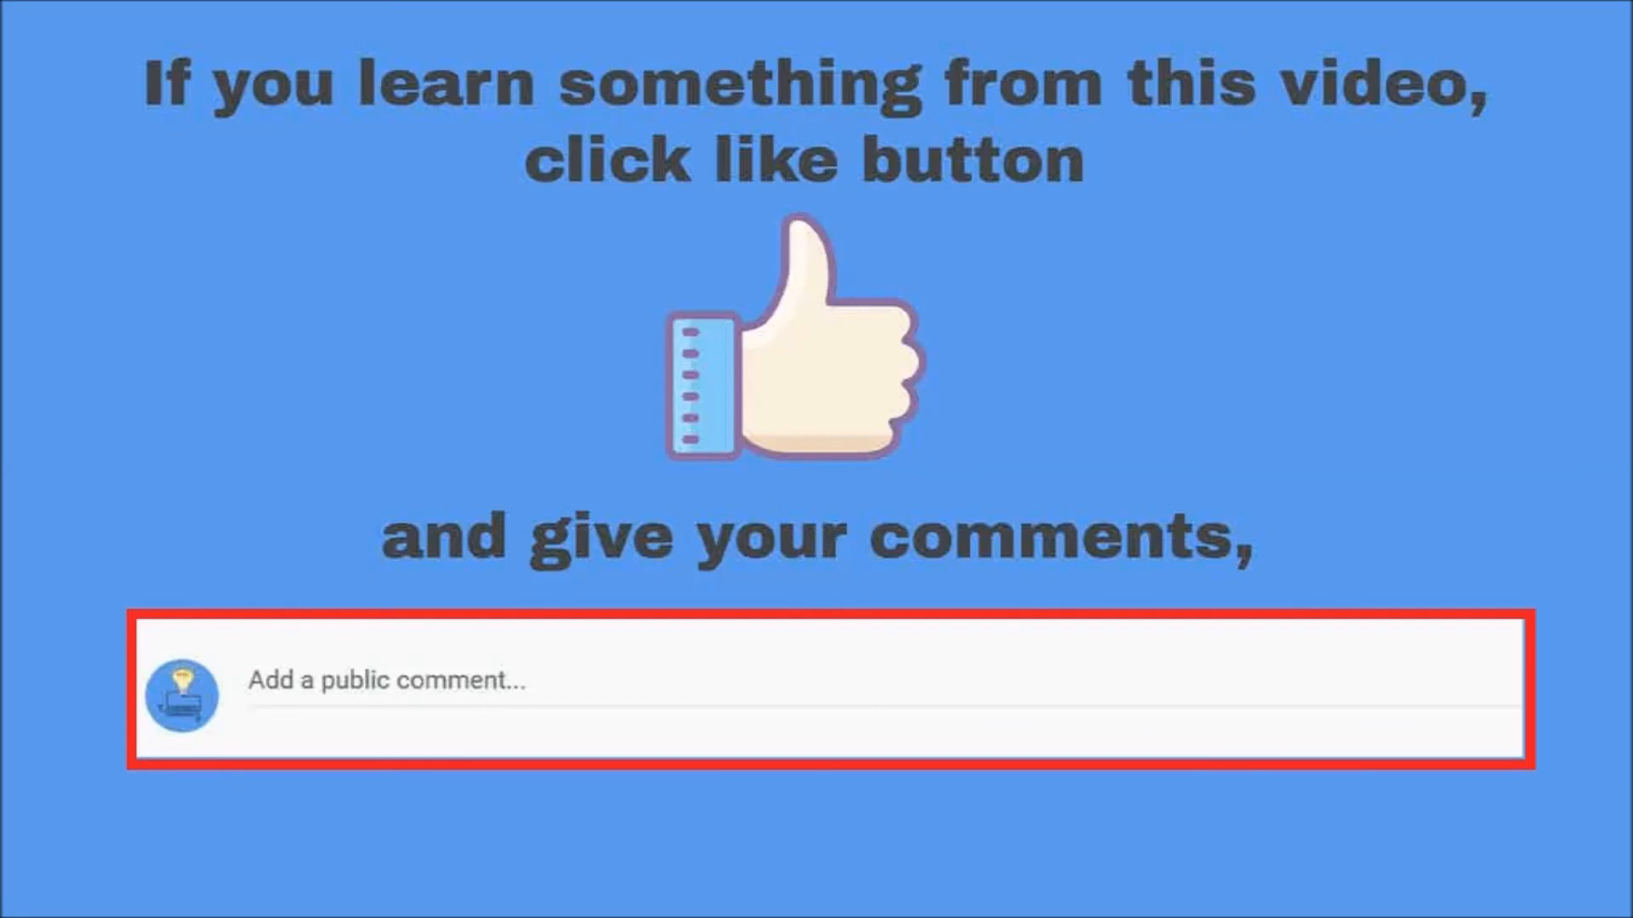